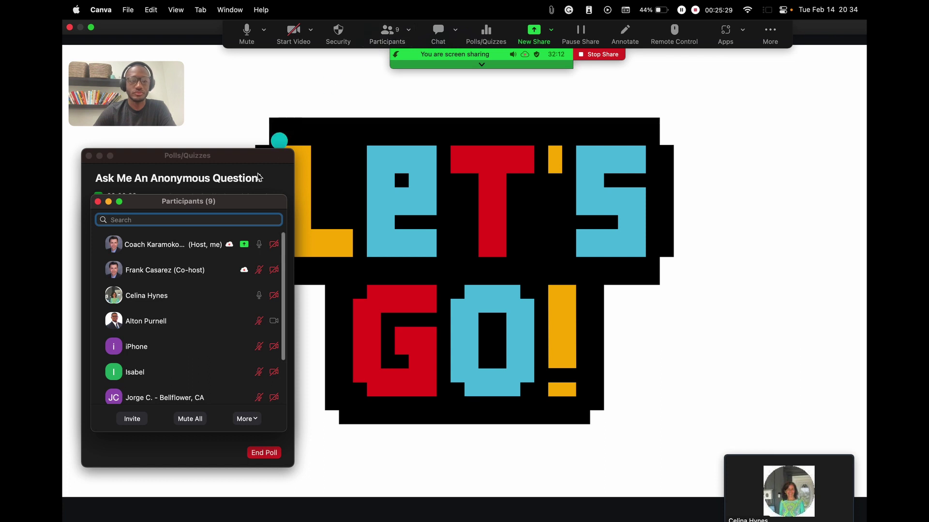
Step: Close the Participants panel, end the anonymous-question poll, and close the Polls/Quizzes window
left_click(97, 201)
left_click(324, 114)
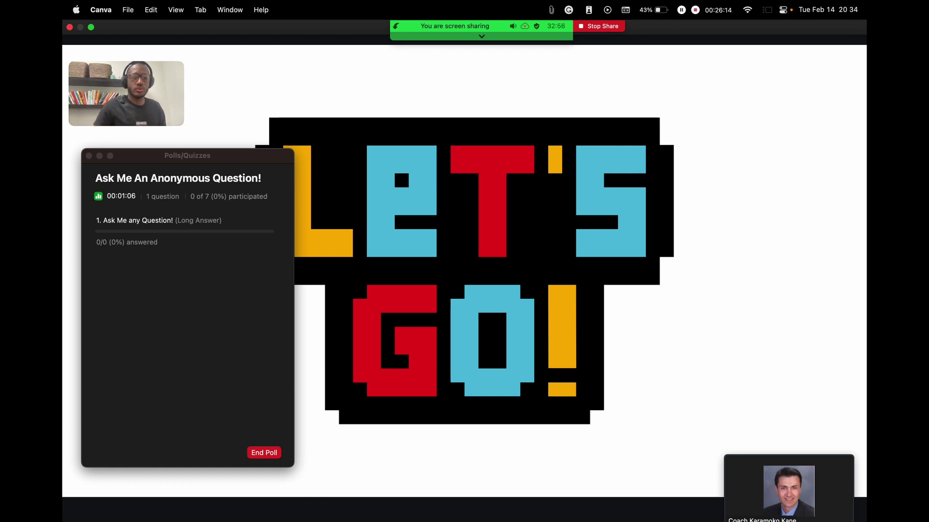
left_click_drag(219, 155, 416, 156)
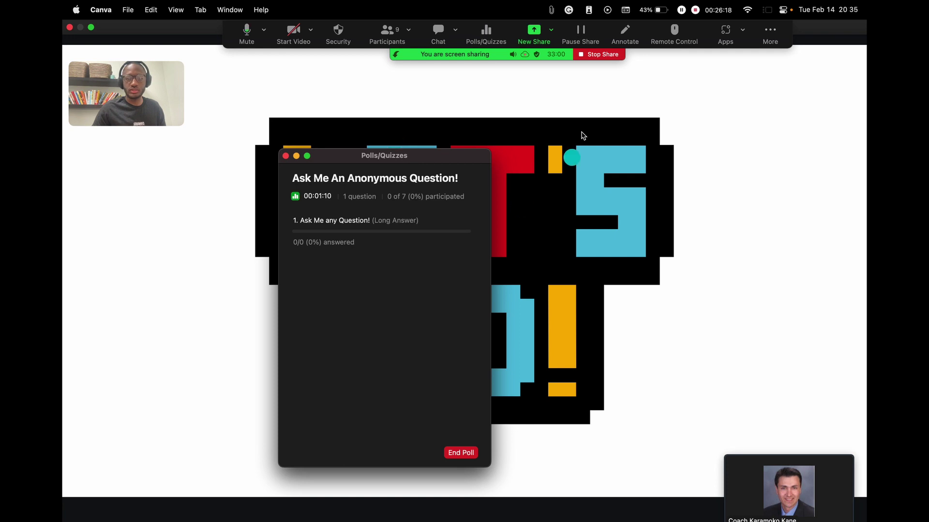
left_click_drag(401, 156, 448, 114)
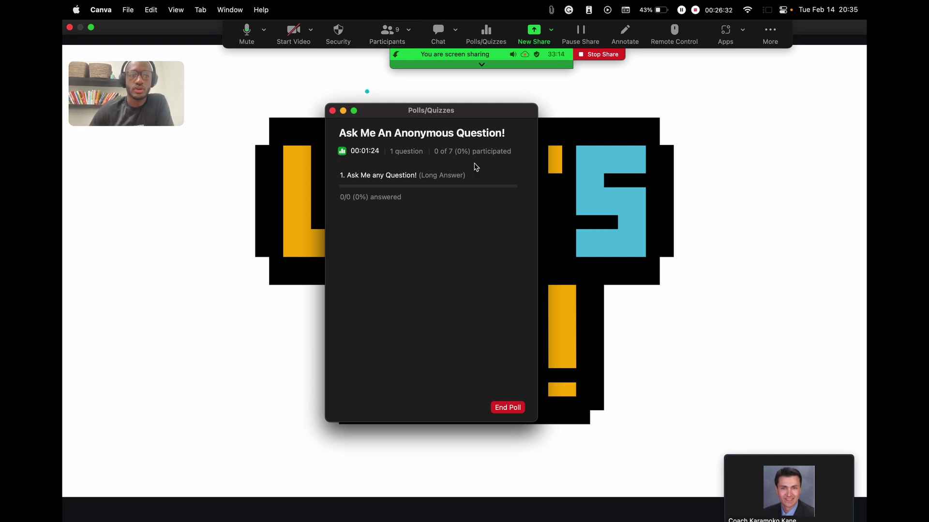
left_click_drag(497, 115, 387, 99)
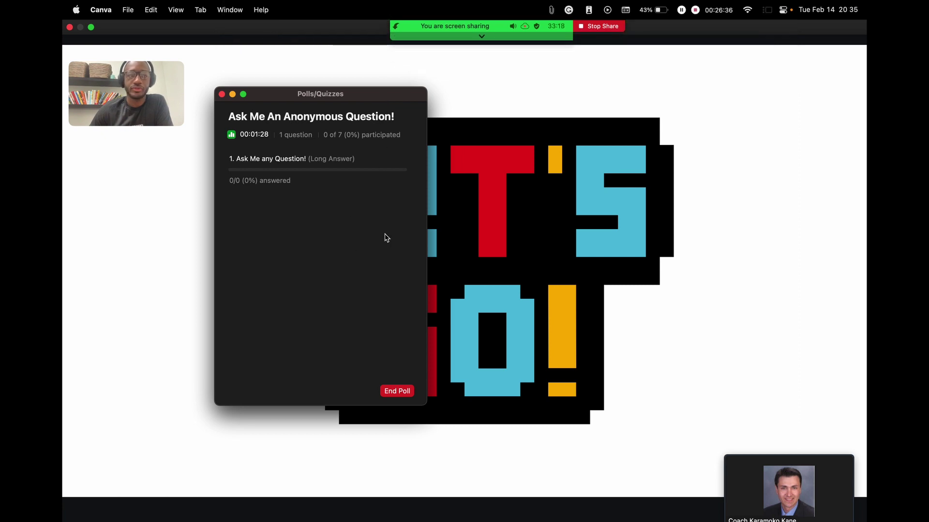
left_click(400, 391)
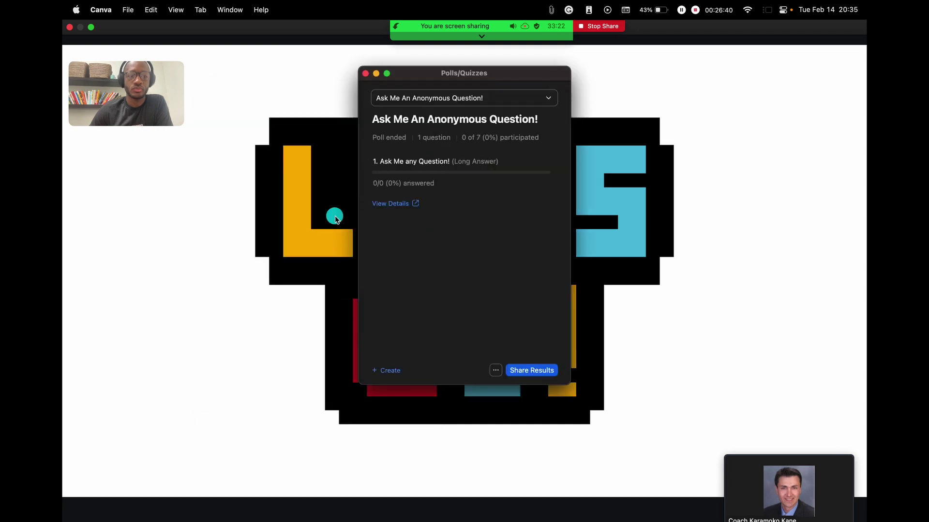
left_click(365, 73)
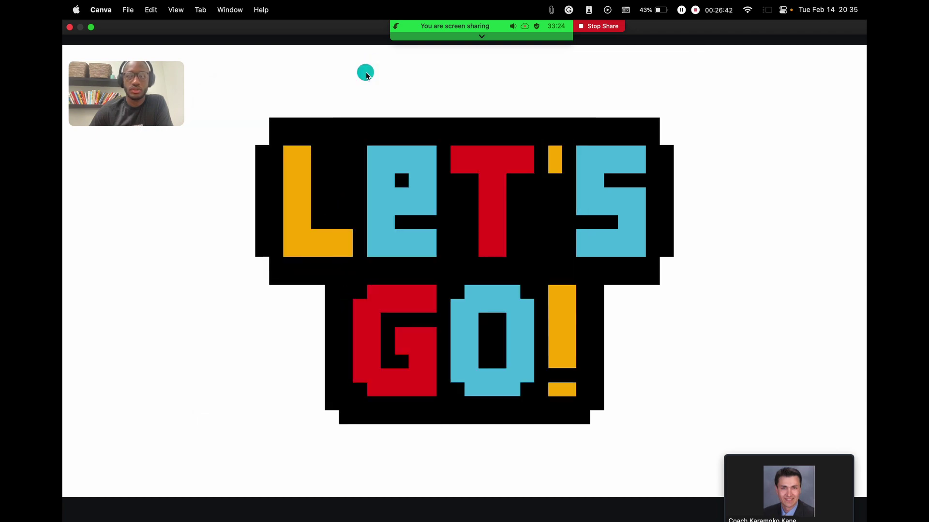
Step: Switch to the Safari desktop and scroll the Karamoko Homes page down to Essential Ressources
key("ctrl+Left")
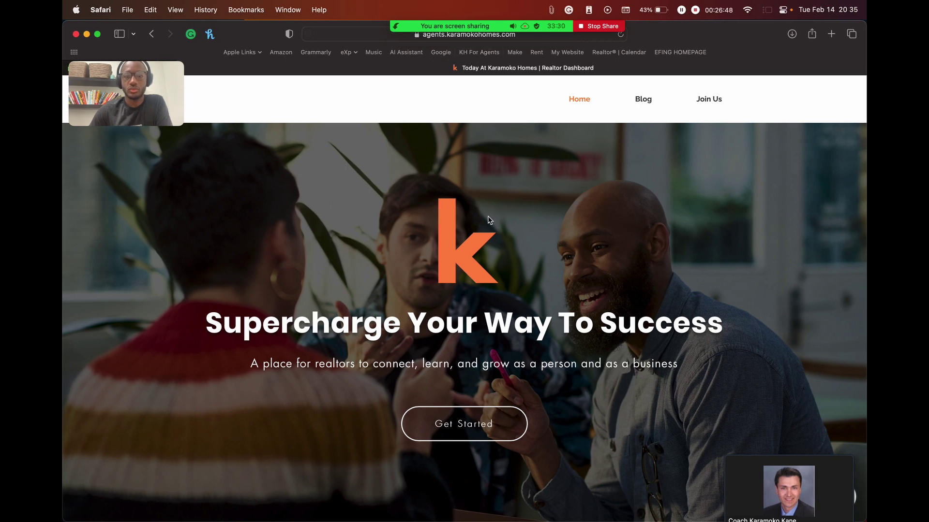
scroll(488, 220, "down", 5)
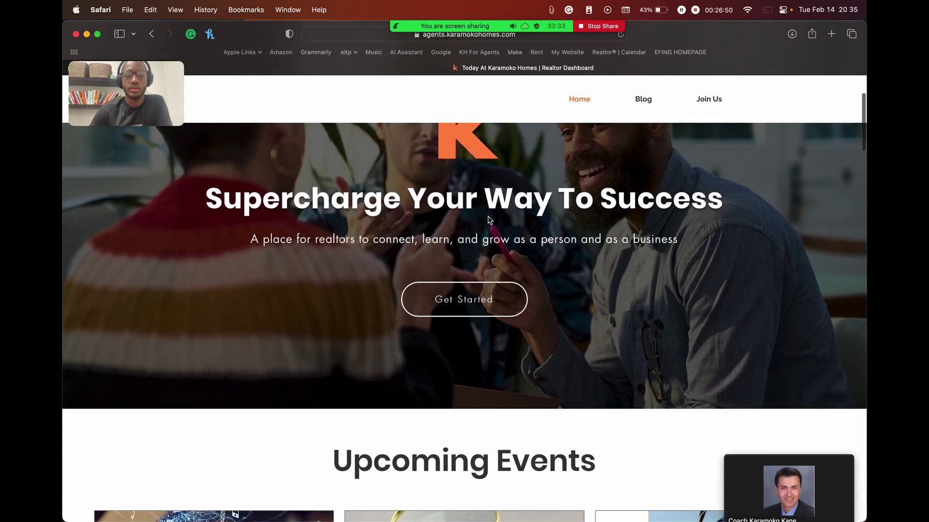
scroll(488, 216, "down", 14)
mouse_move(132, 388)
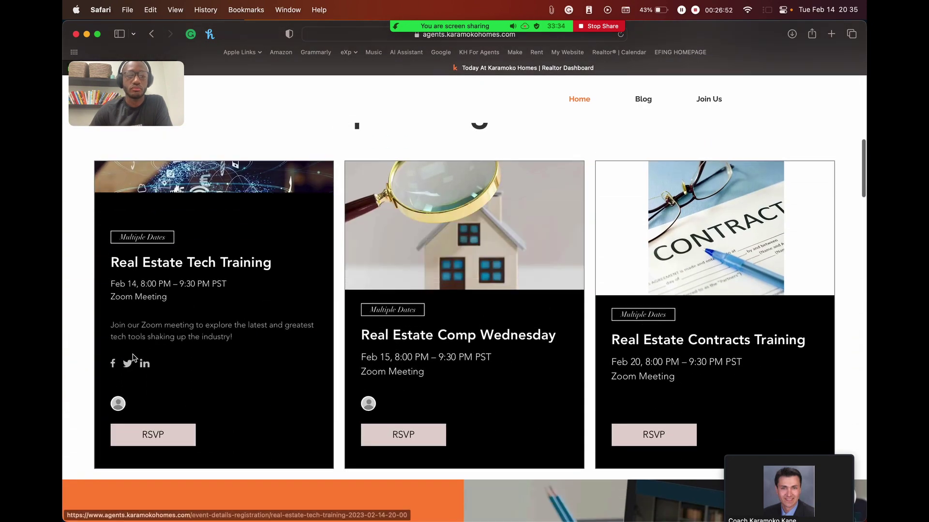
mouse_move(544, 338)
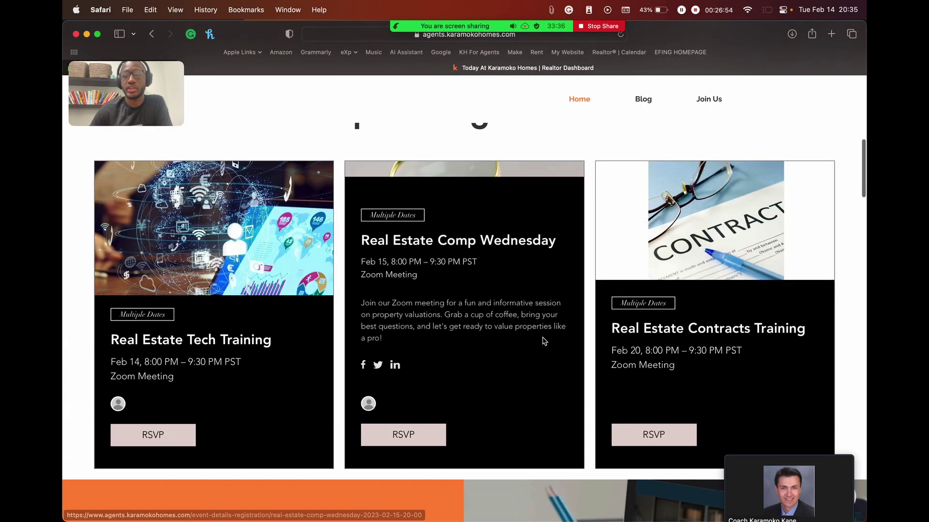
mouse_move(216, 373)
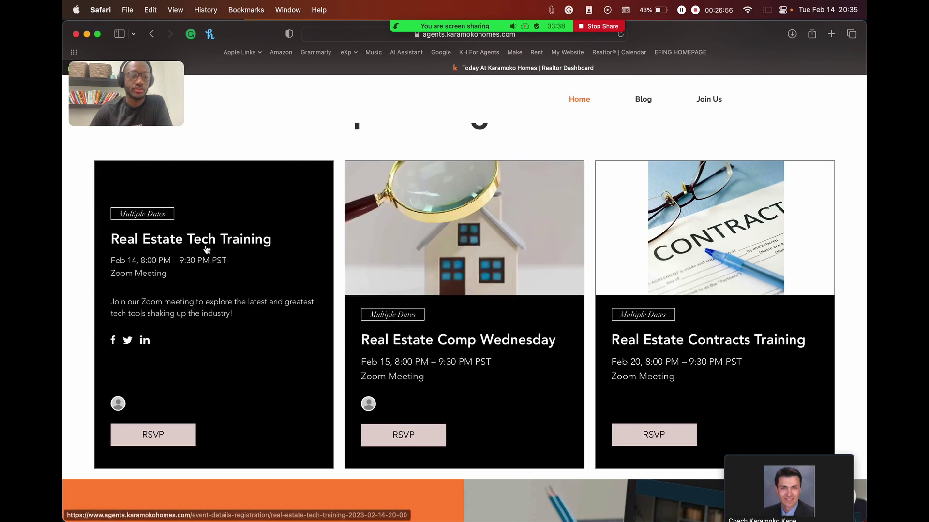
scroll(325, 337, "down", 10)
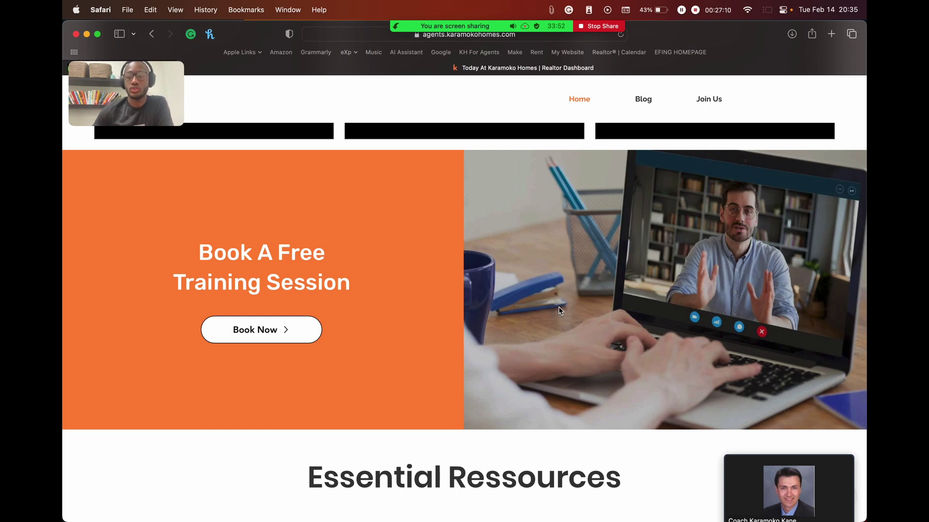
scroll(560, 311, "down", 2)
scroll(559, 311, "up", 2)
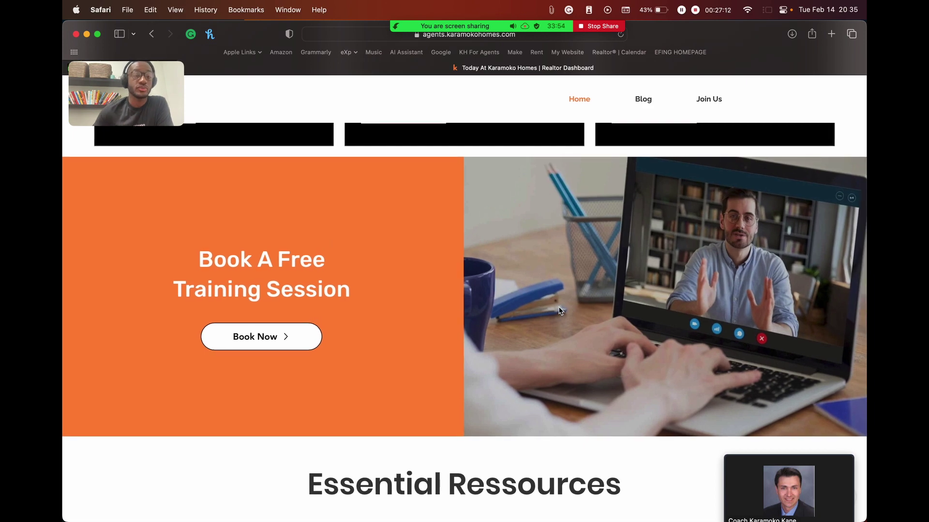
scroll(560, 311, "down", 1)
scroll(559, 310, "up", 1)
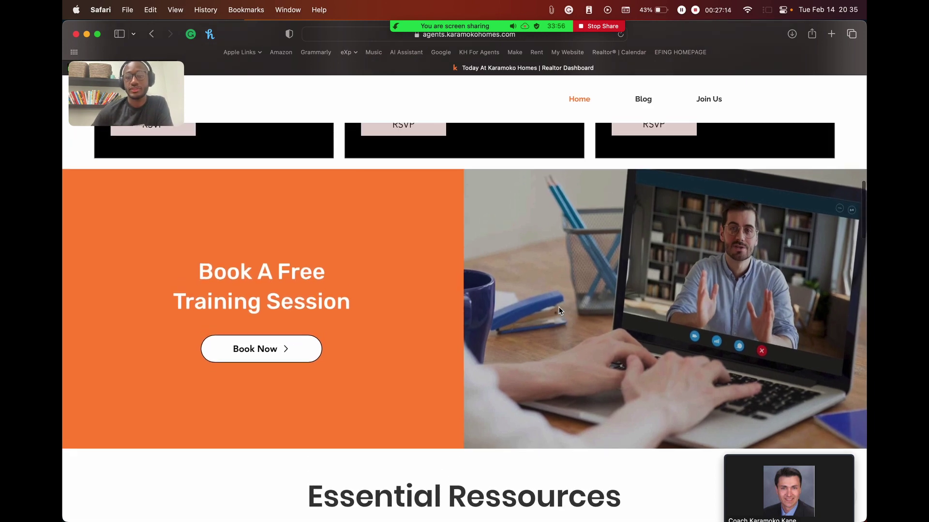
scroll(560, 311, "up", 1)
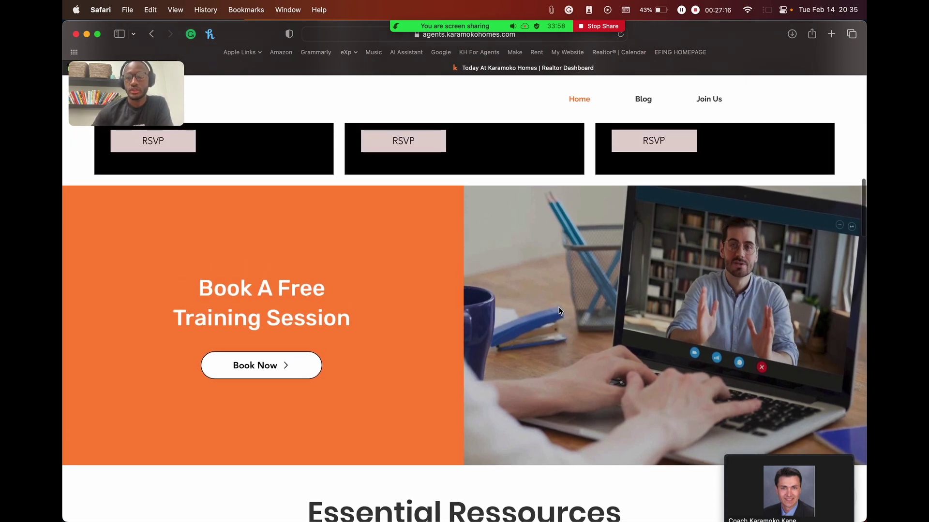
scroll(559, 310, "down", 3)
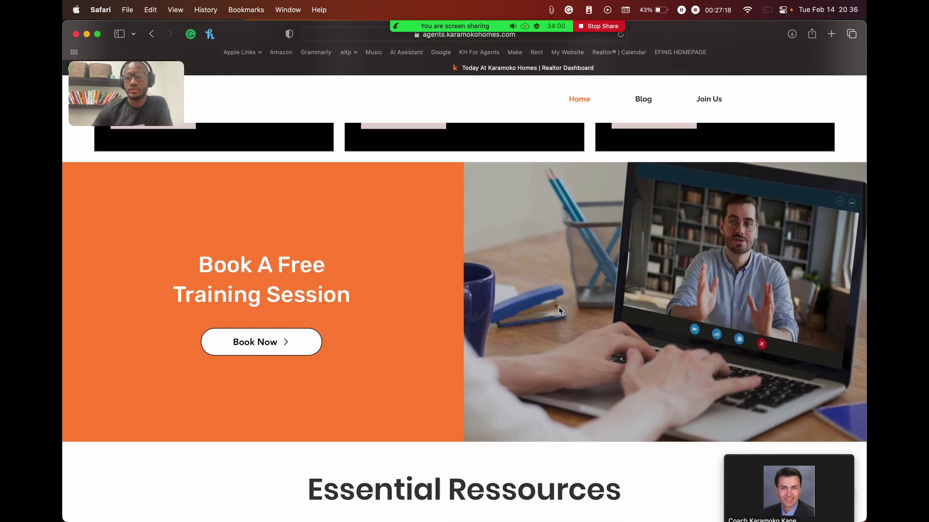
scroll(560, 311, "down", 10)
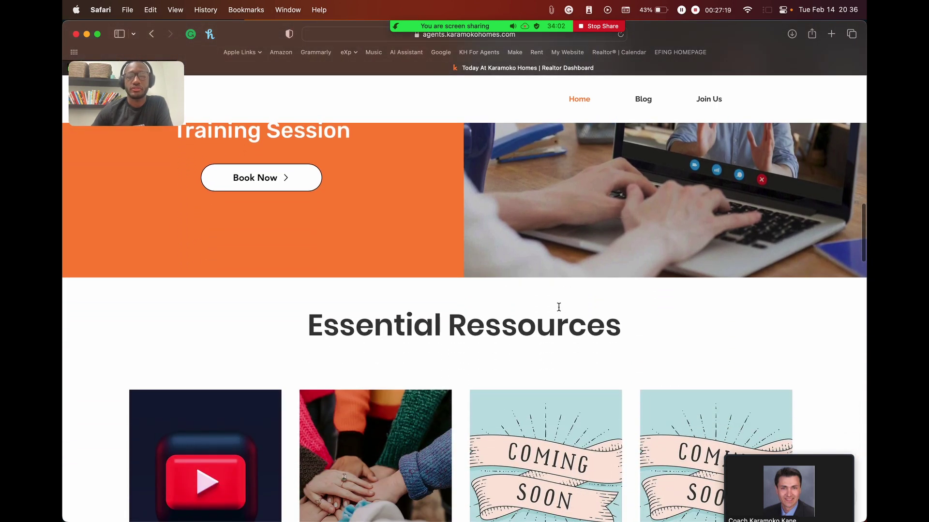
scroll(560, 311, "down", 3)
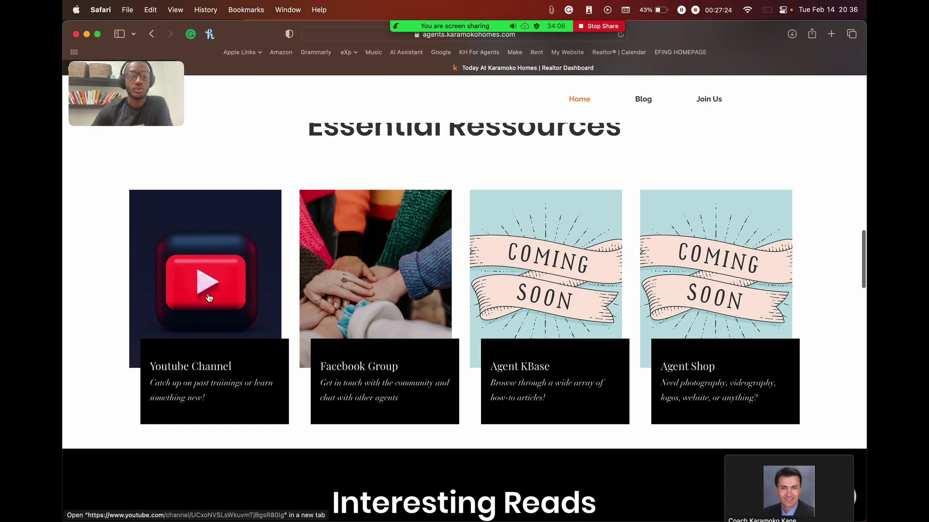
scroll(360, 297, "down", 2)
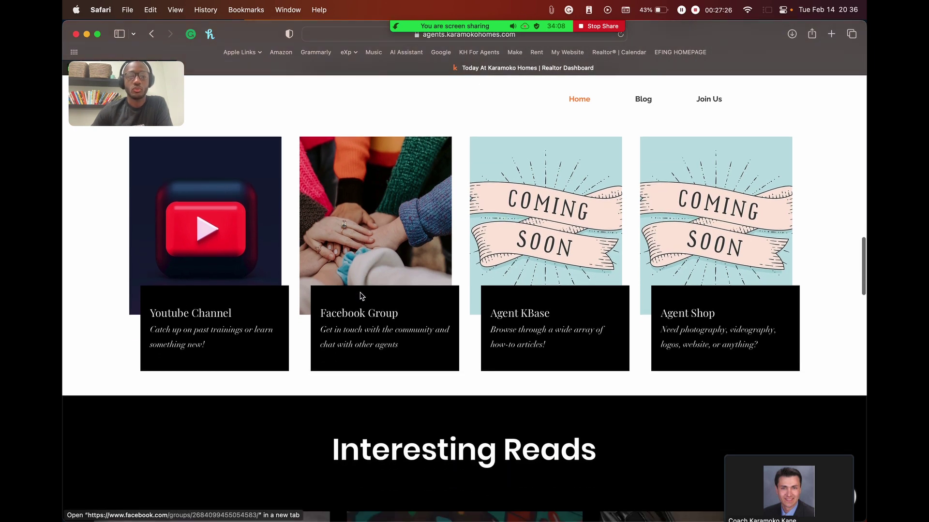
Step: Open the Karamoko Homes YouTube channel in a new tab, browse its Videos, then return
left_click(221, 214)
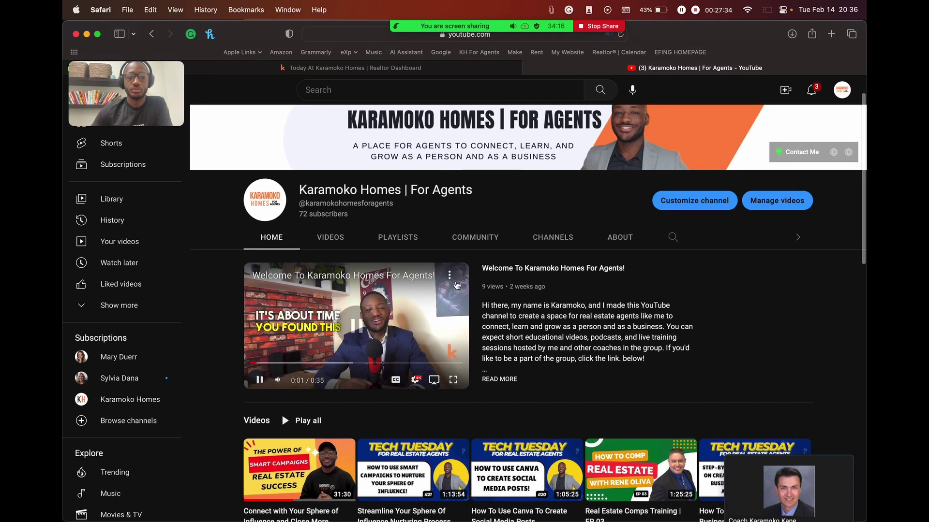
scroll(668, 321, "down", 5)
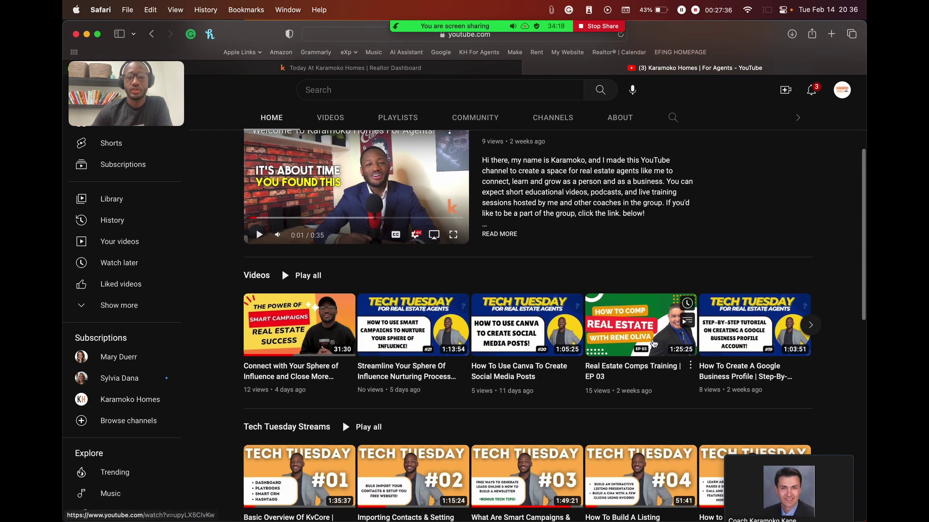
scroll(313, 190, "up", 4)
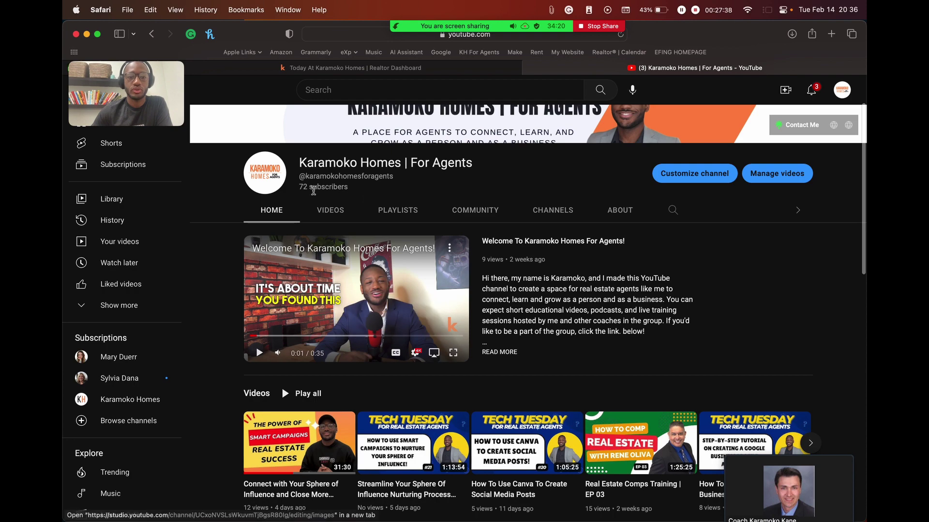
left_click(331, 210)
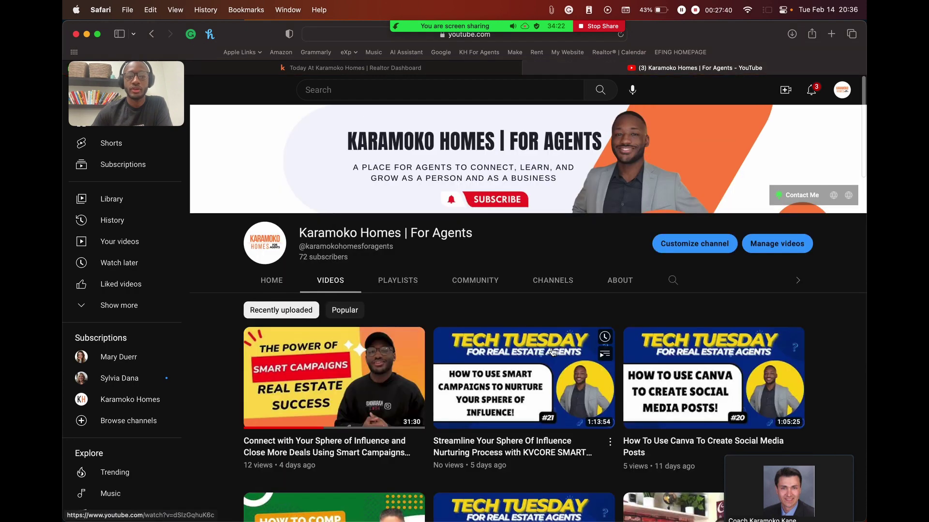
scroll(554, 352, "down", 15)
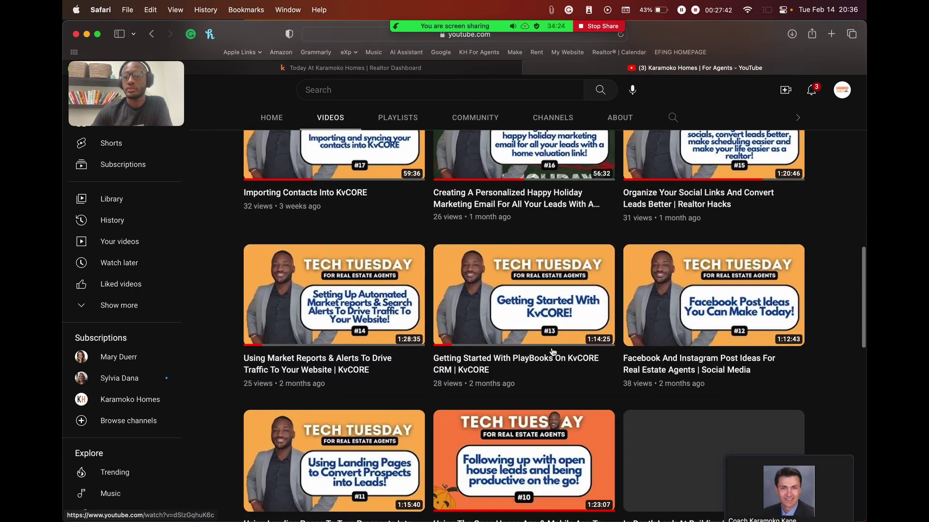
scroll(554, 351, "down", 15)
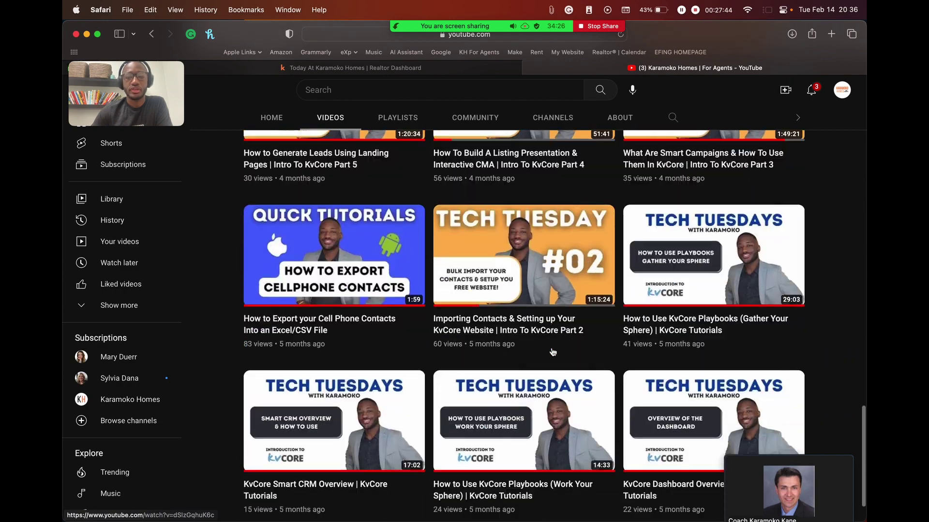
scroll(553, 352, "up", 15)
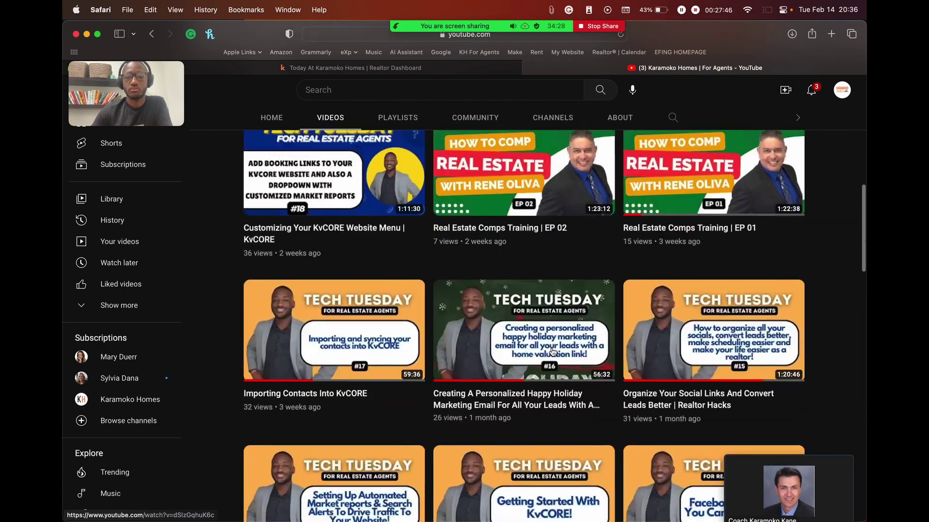
scroll(553, 352, "up", 10)
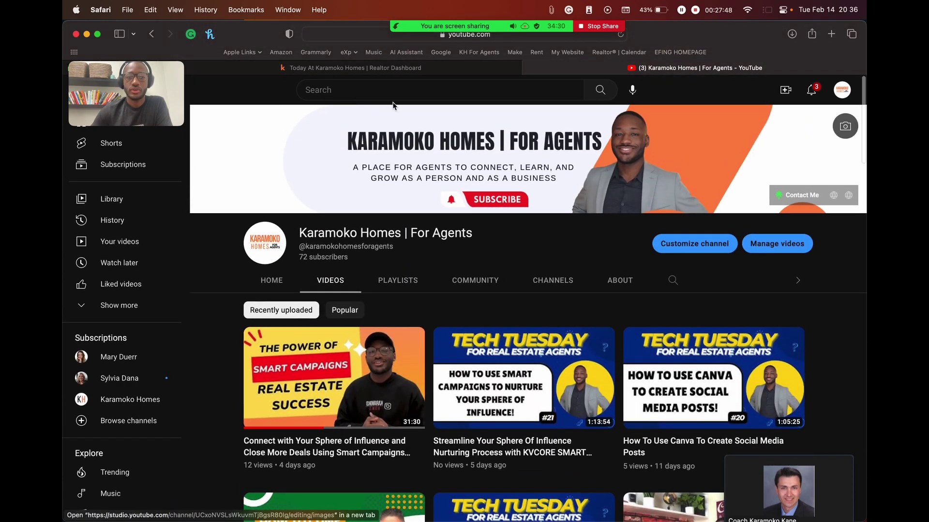
left_click(393, 68)
Step: Scroll through the blog posts on the Karamoko Homes agents site
scroll(454, 304, "down", 8)
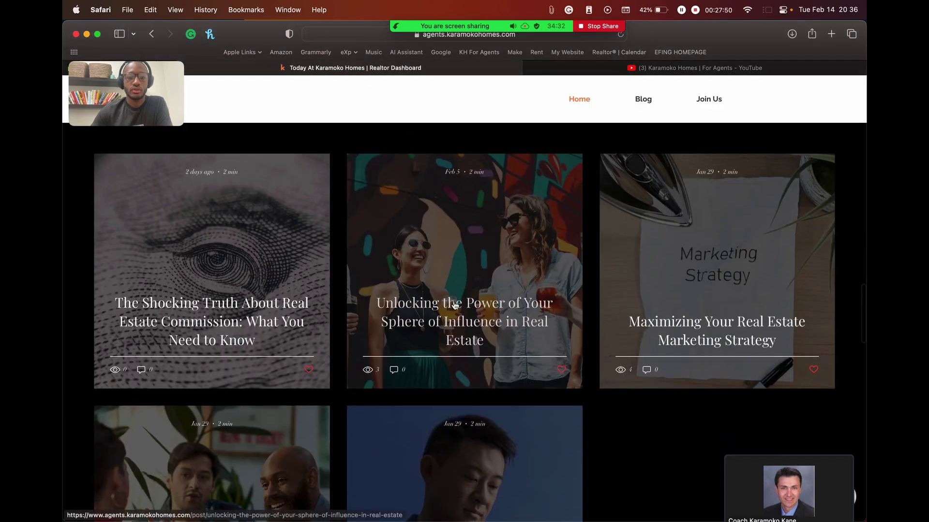
scroll(455, 305, "down", 15)
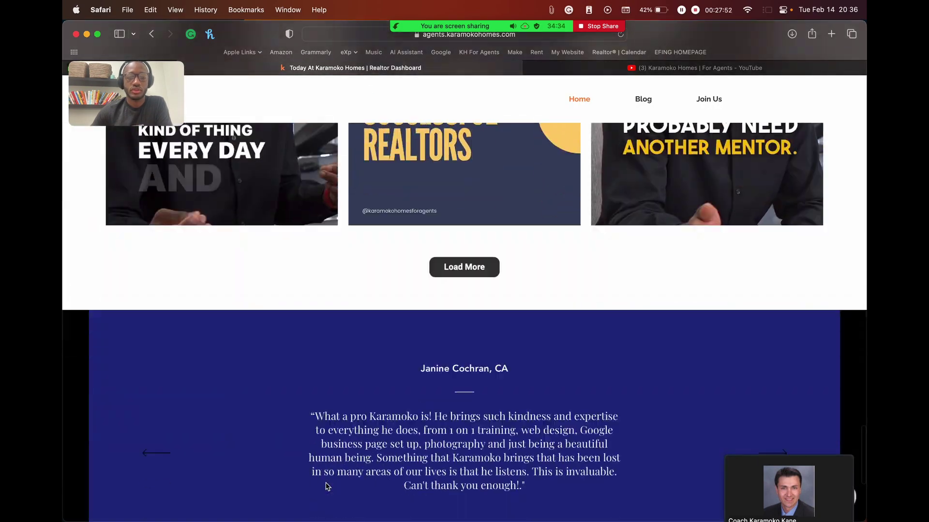
scroll(327, 486, "down", 5)
scroll(327, 486, "up", 20)
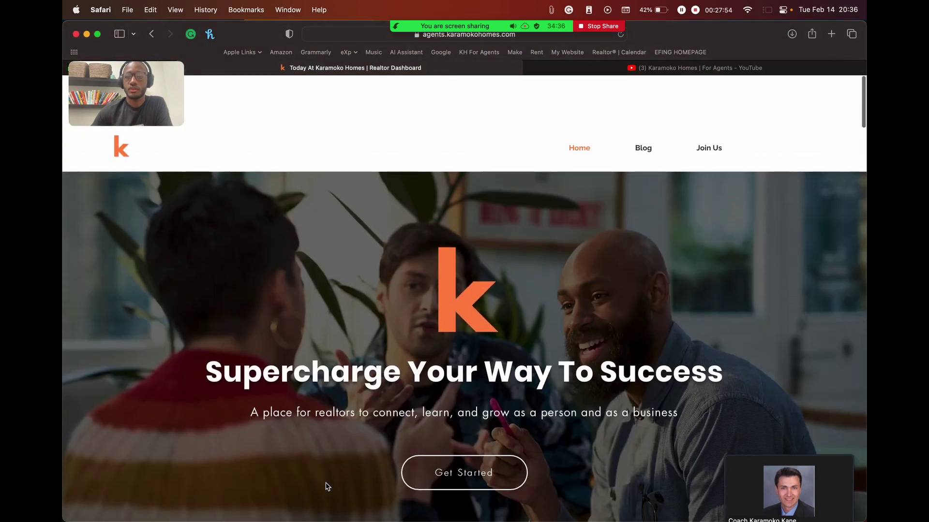
scroll(327, 486, "down", 1)
Step: Load kvcore.exprealty.com from the address bar via 'kv' and move the self-view video aside
left_click(587, 35)
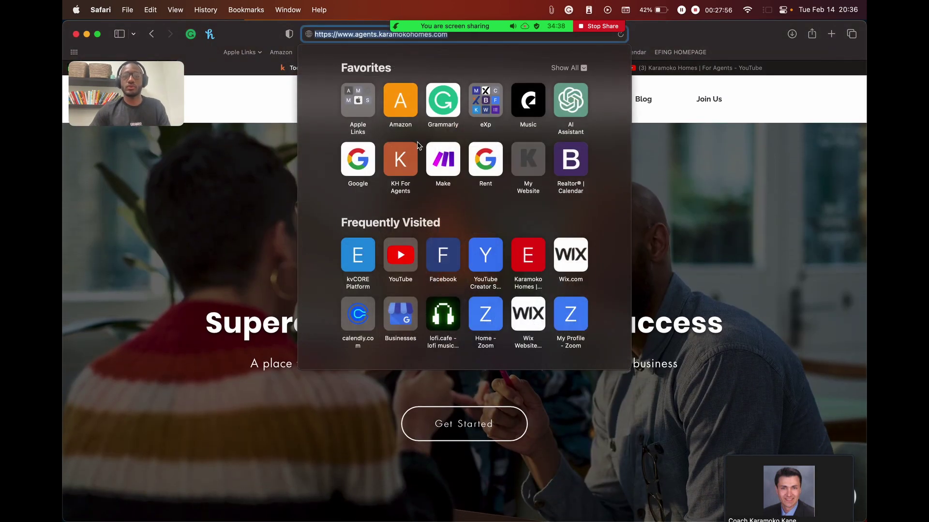
type("kvcore.exprealty")
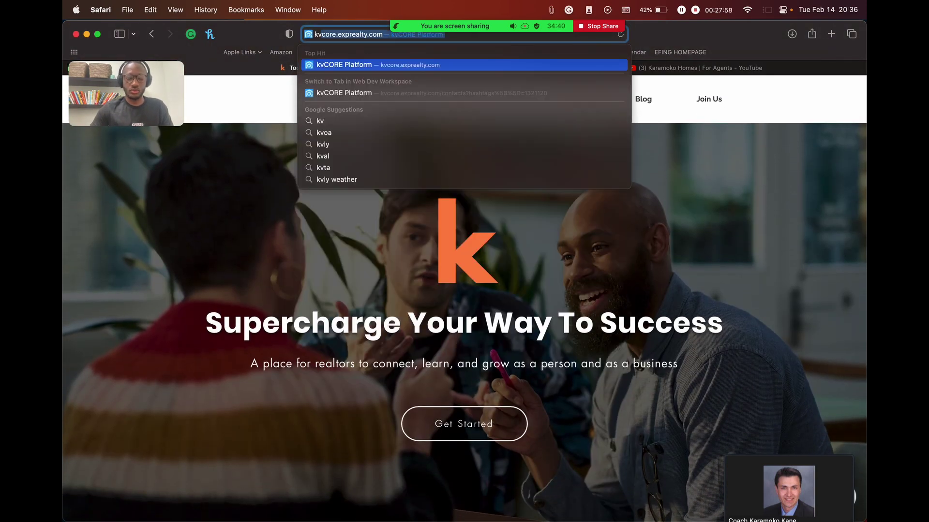
key("Return")
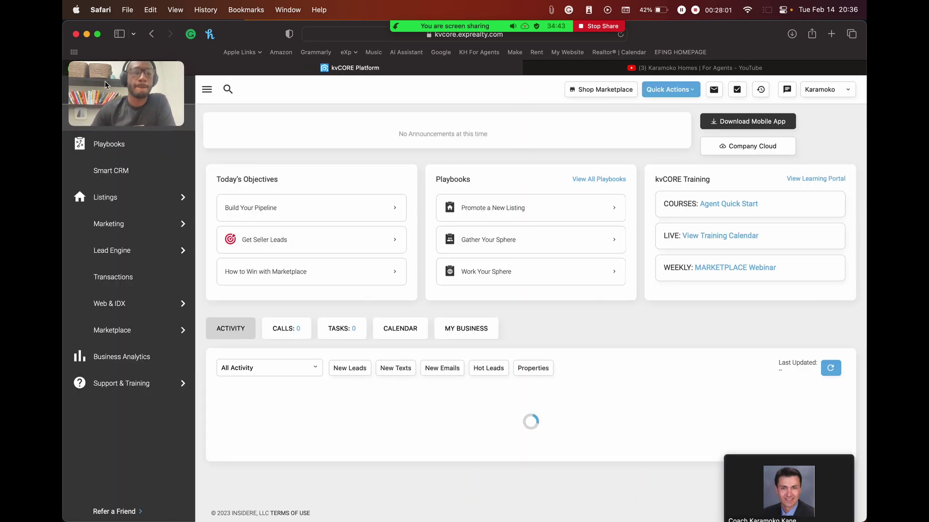
left_click_drag(113, 83, 681, 119)
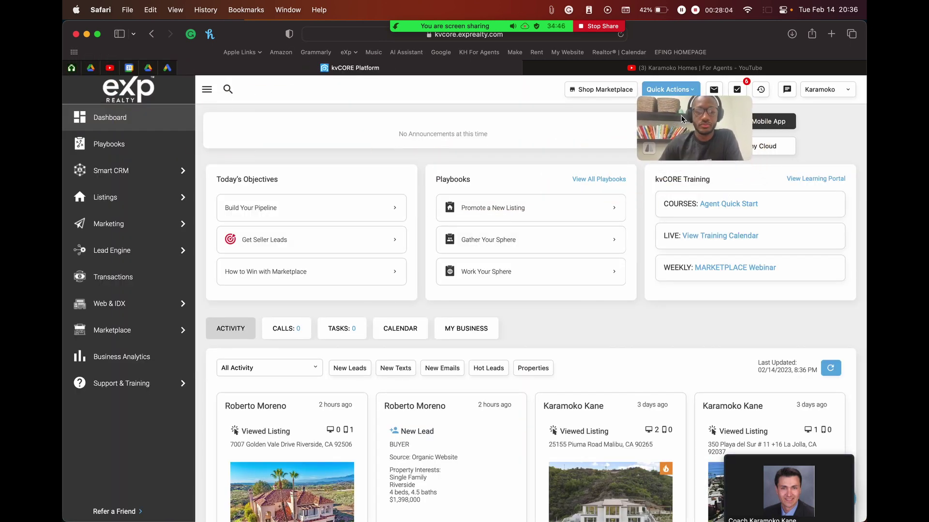
Step: In Lead Engine, start building a custom landing page on the agent's exprealty.com domain
left_click(116, 250)
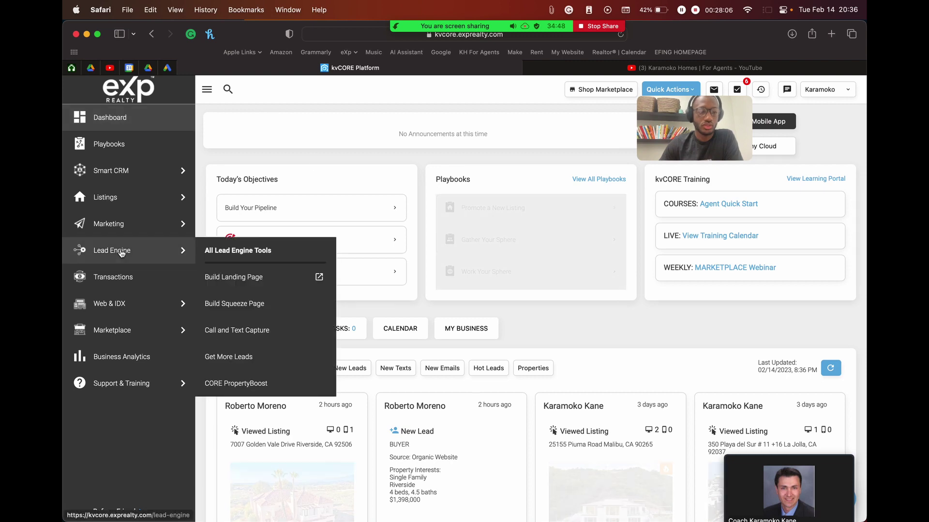
left_click(305, 398)
left_click(304, 418)
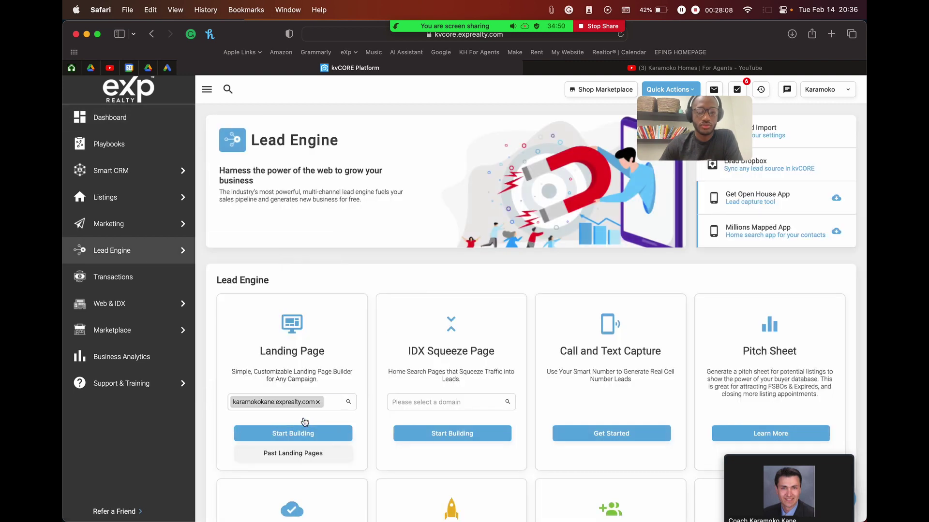
left_click(305, 434)
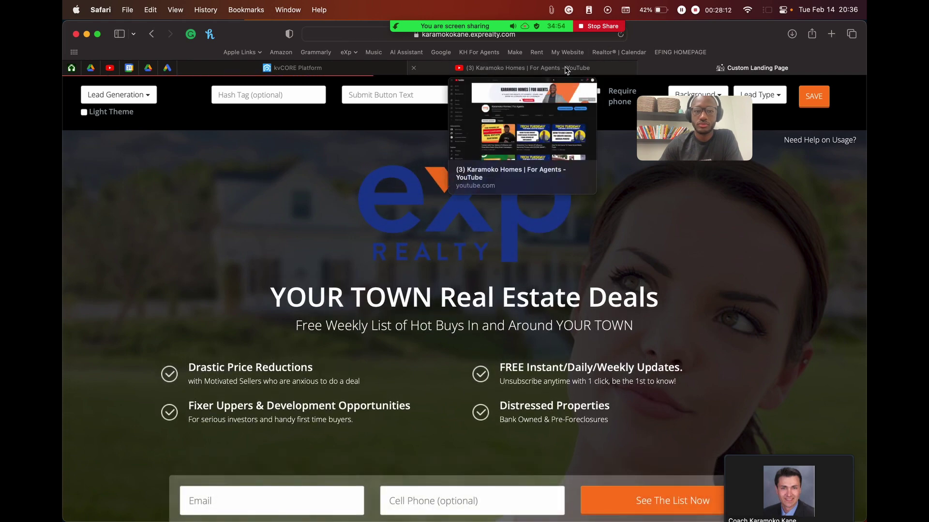
Step: Close the YouTube channel tab and return to the kvCORE Dashboard
left_click(566, 71)
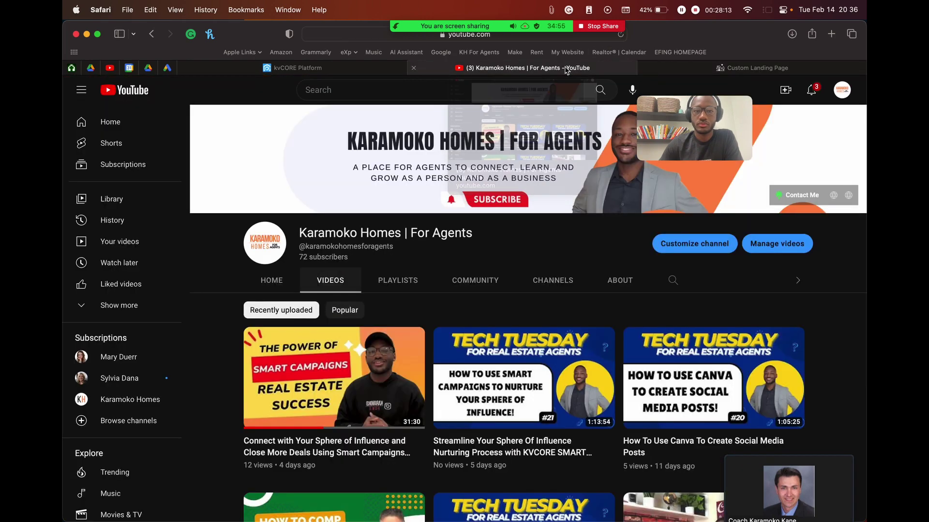
left_click(414, 69)
left_click(338, 68)
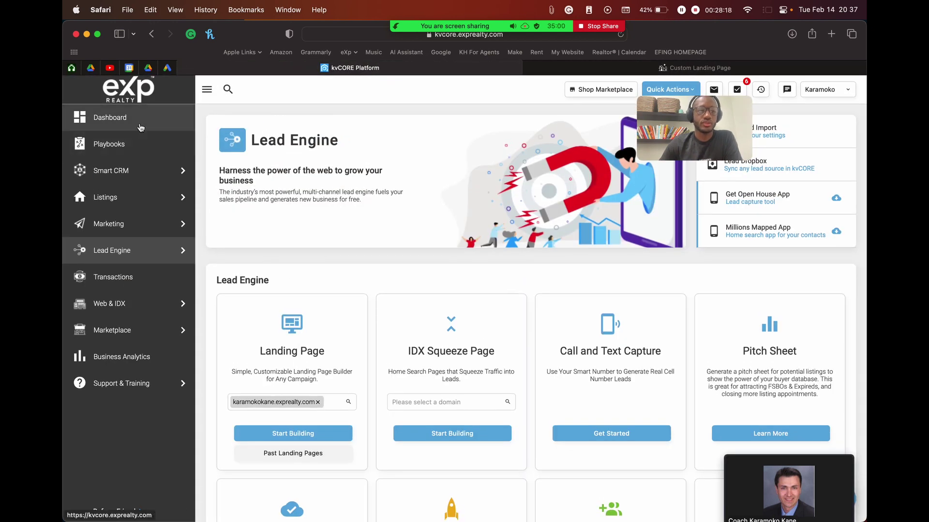
left_click(110, 119)
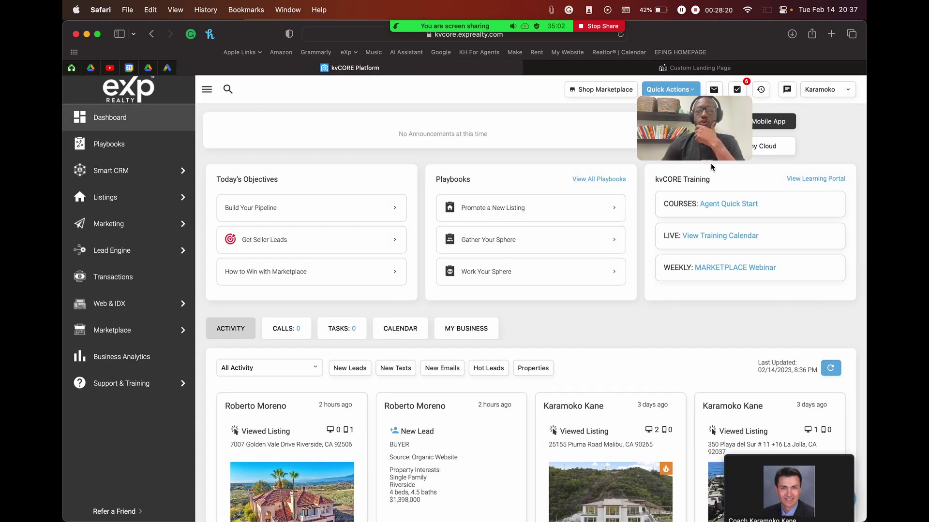
Step: Resize the self-view video and park it in the bottom-left corner
left_click_drag(708, 136, 773, 135)
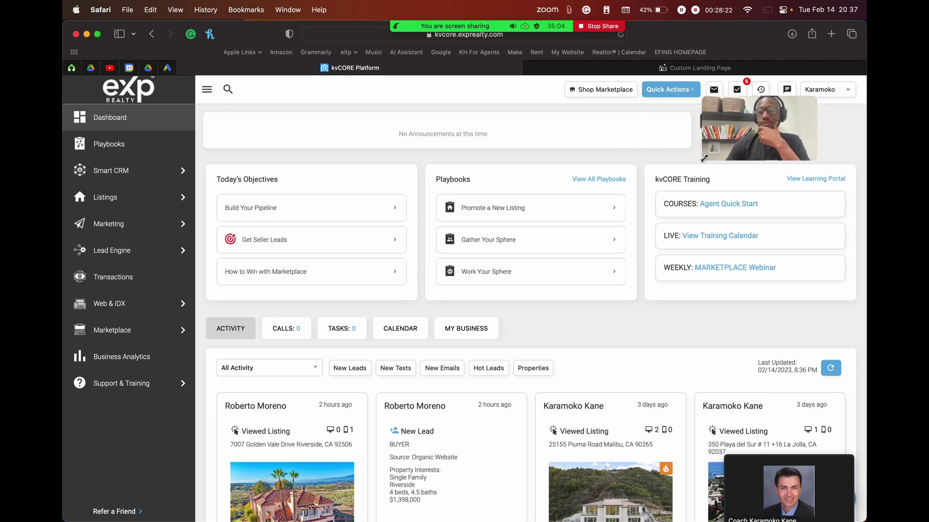
left_click_drag(702, 159, 628, 210)
left_click_drag(677, 160, 623, 165)
left_click_drag(578, 208, 663, 158)
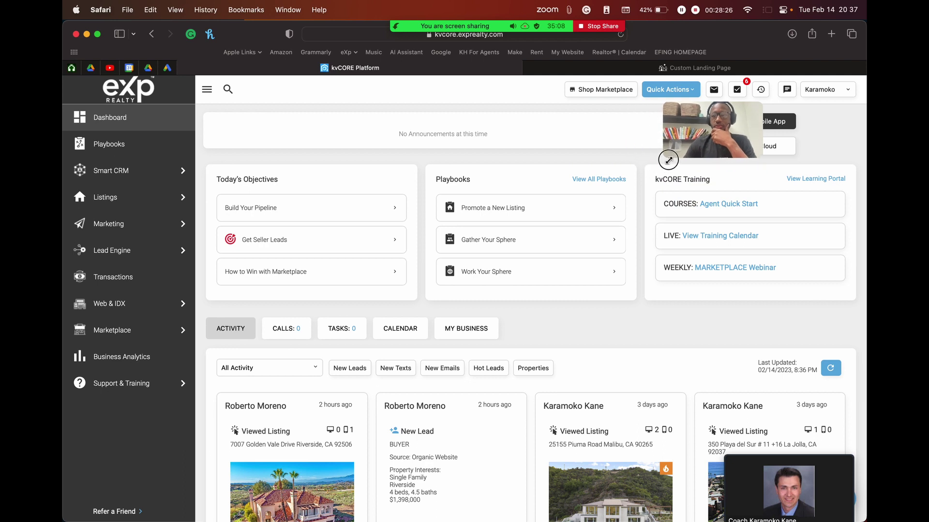
left_click_drag(697, 127, 118, 420)
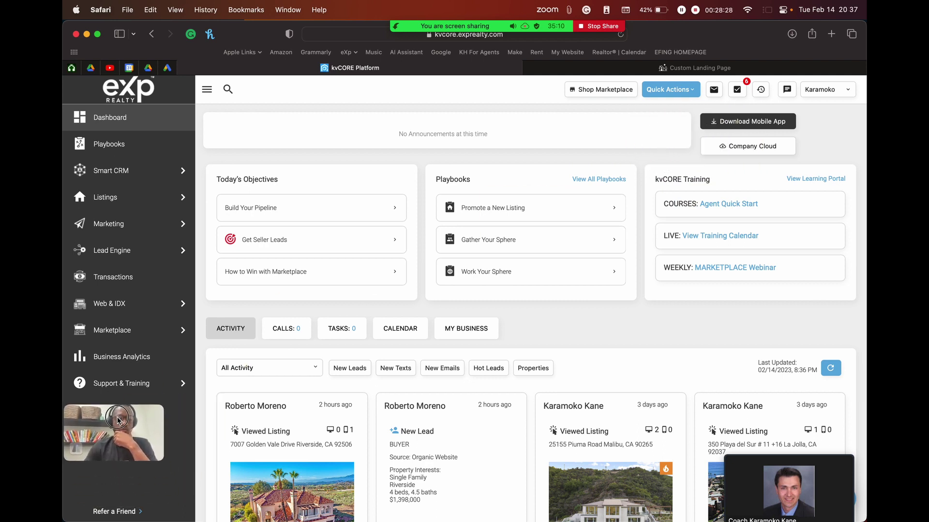
left_click_drag(161, 461, 193, 477)
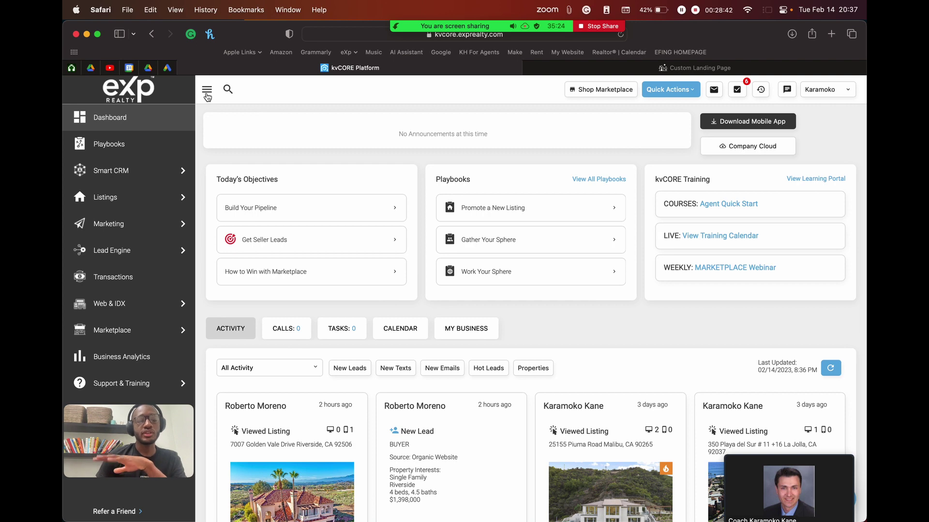
Step: Collapse and re-expand the sidebar, then scroll through the dashboard's lead activity cards
left_click(207, 93)
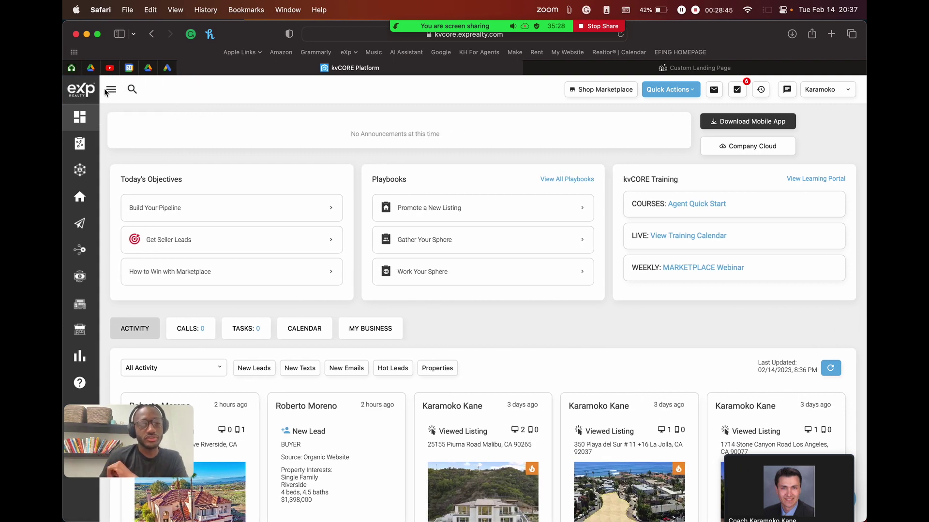
left_click(112, 93)
mouse_move(110, 173)
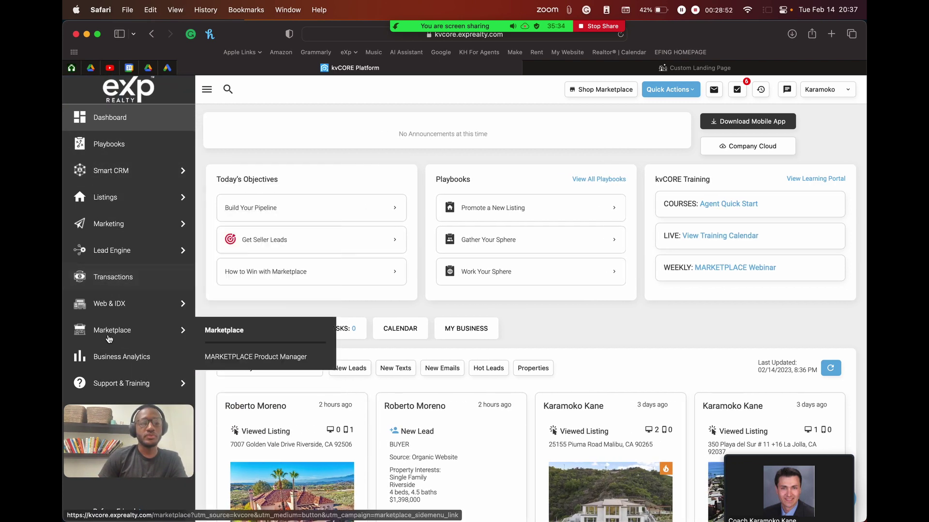
mouse_move(115, 184)
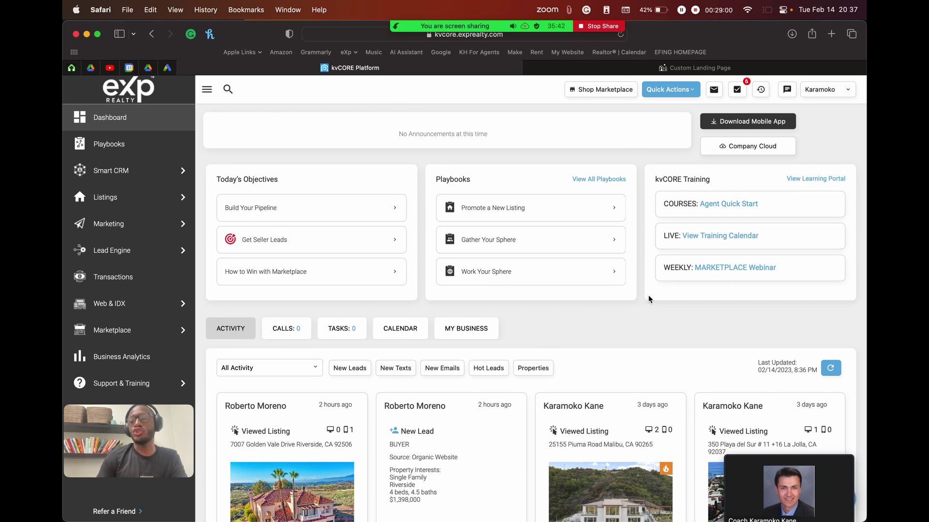
scroll(648, 298, "down", 5)
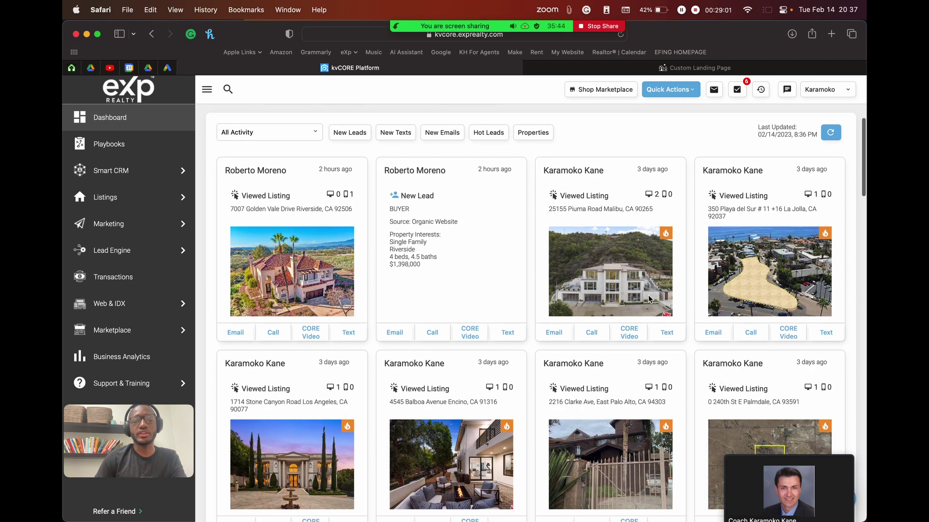
scroll(648, 299, "up", 1)
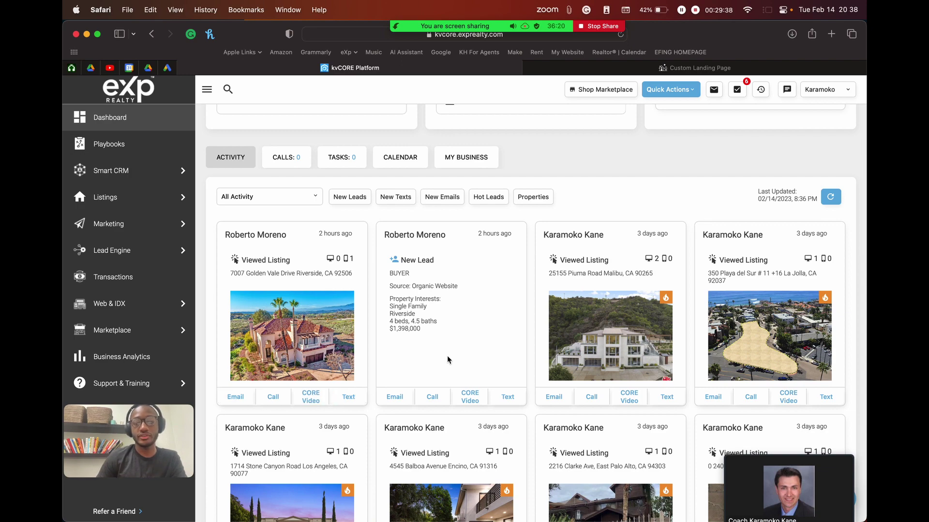
scroll(447, 355, "down", 10)
scroll(447, 358, "down", 10)
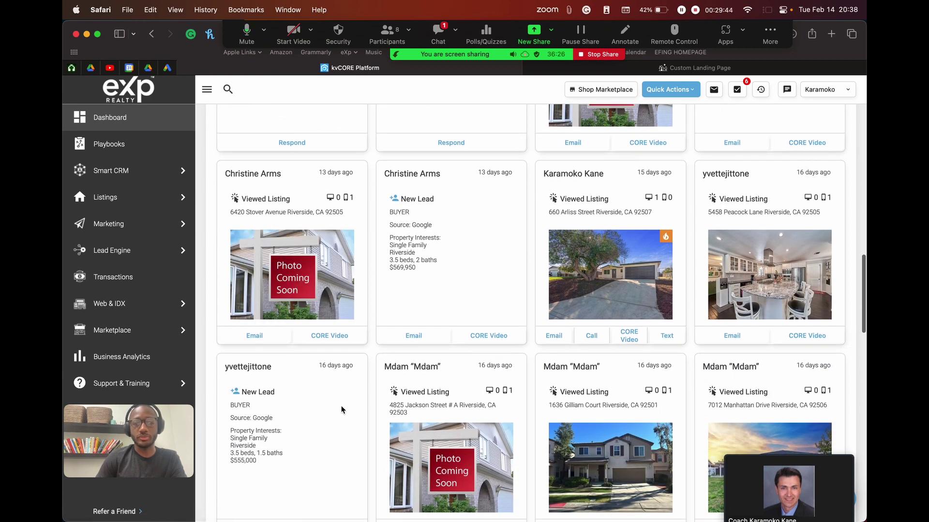
scroll(339, 406, "down", 5)
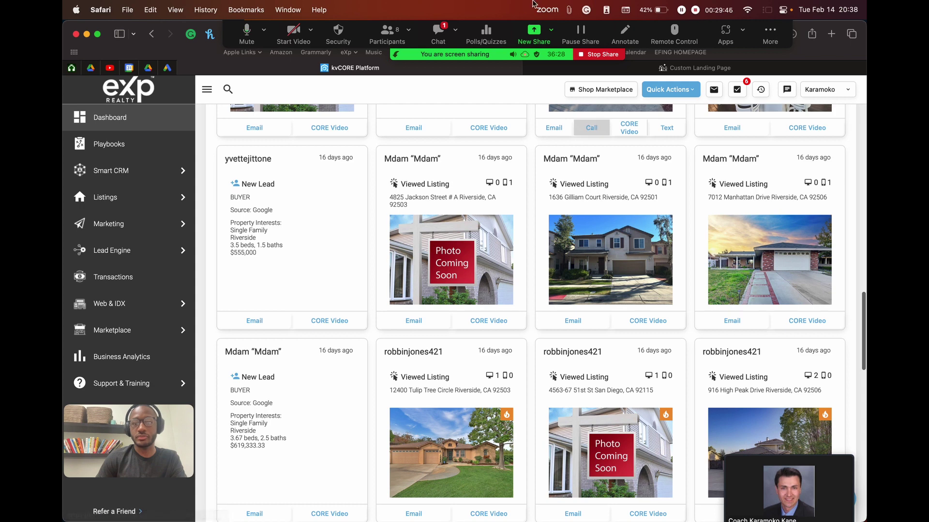
Step: Open Zoom's Meeting Chat, move it higher and make it taller to read attendee questions
left_click(437, 34)
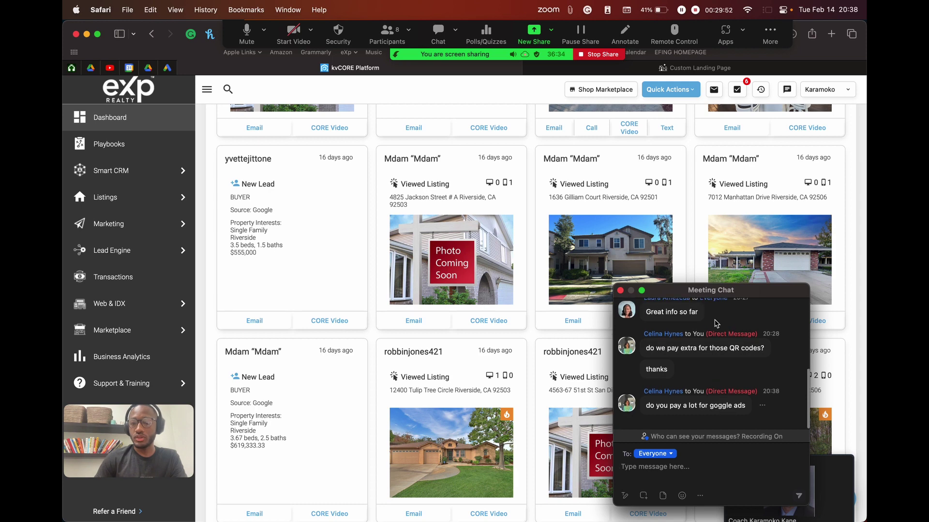
left_click_drag(663, 297, 672, 196)
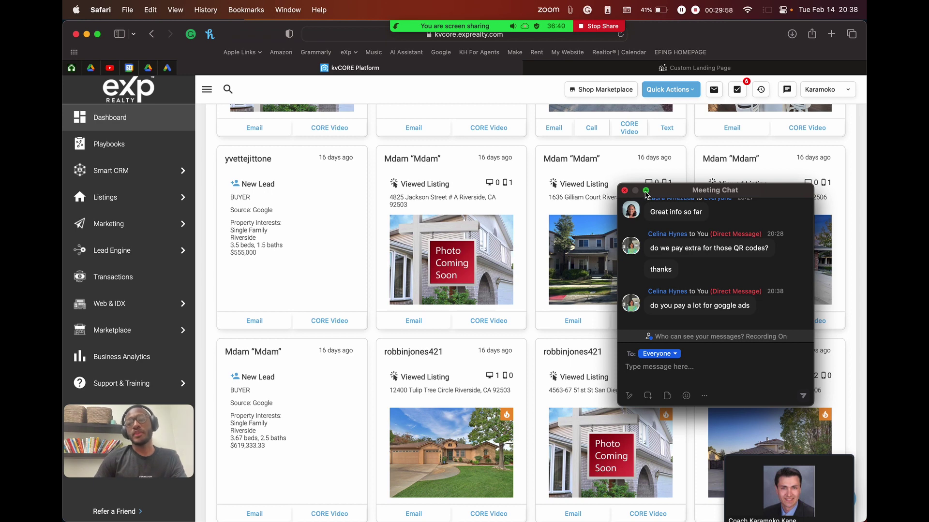
mouse_move(646, 192)
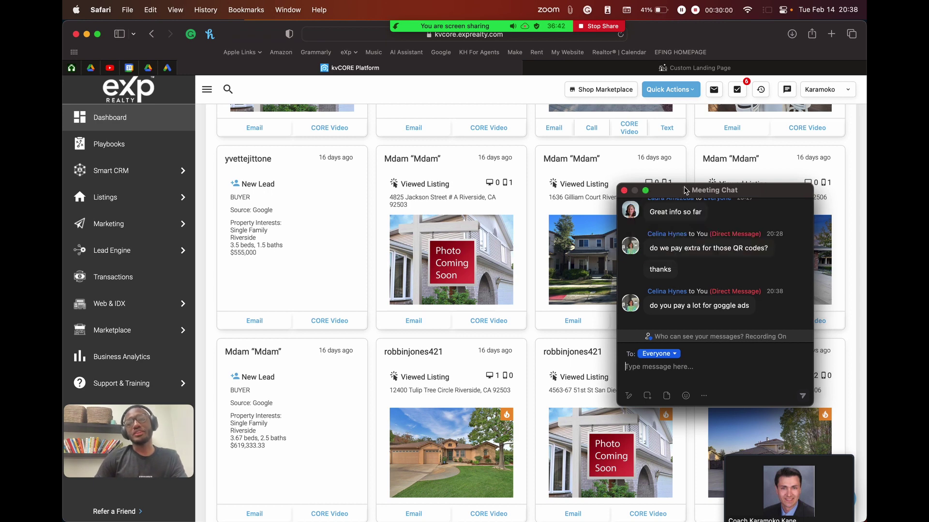
left_click_drag(680, 185, 712, 168)
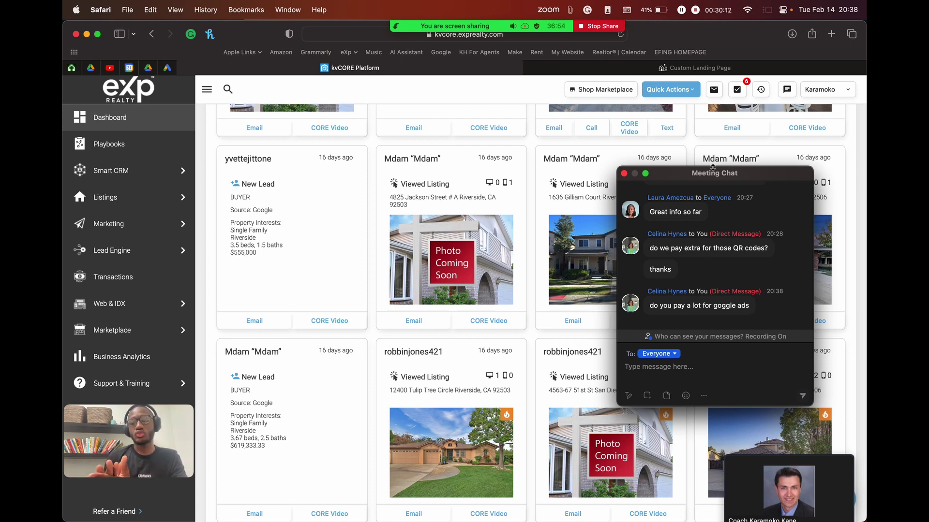
scroll(530, 142, "up", 10)
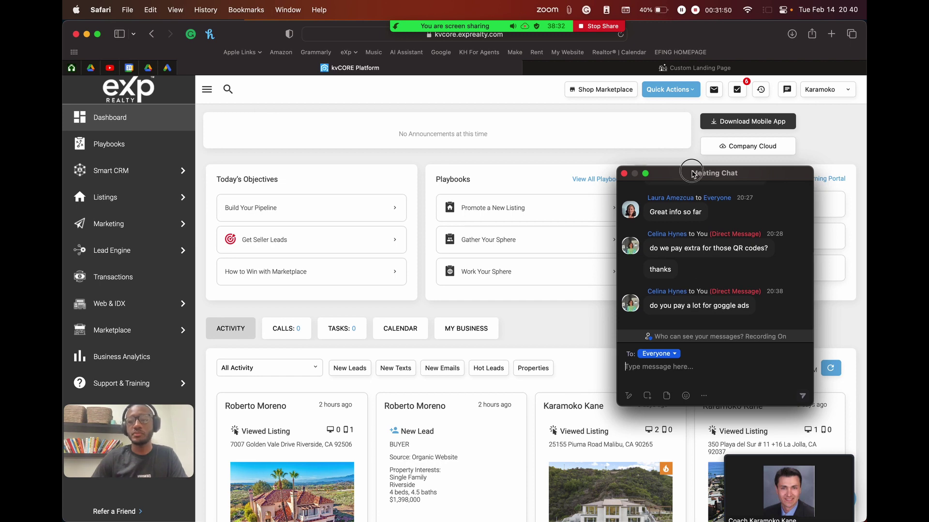
left_click_drag(695, 174, 712, 124)
left_click(642, 125)
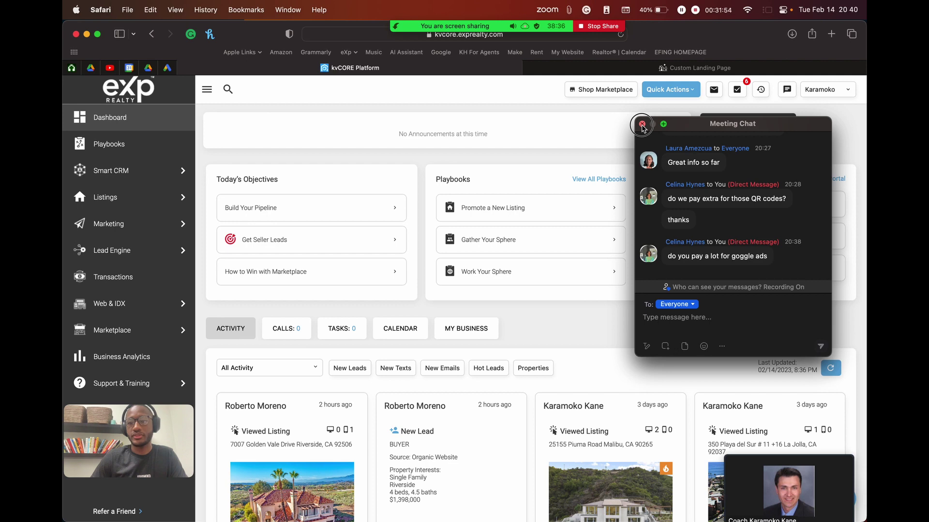
Step: Close the meeting chat and filter the activity feed to new leads, scrolling through them
left_click(641, 125)
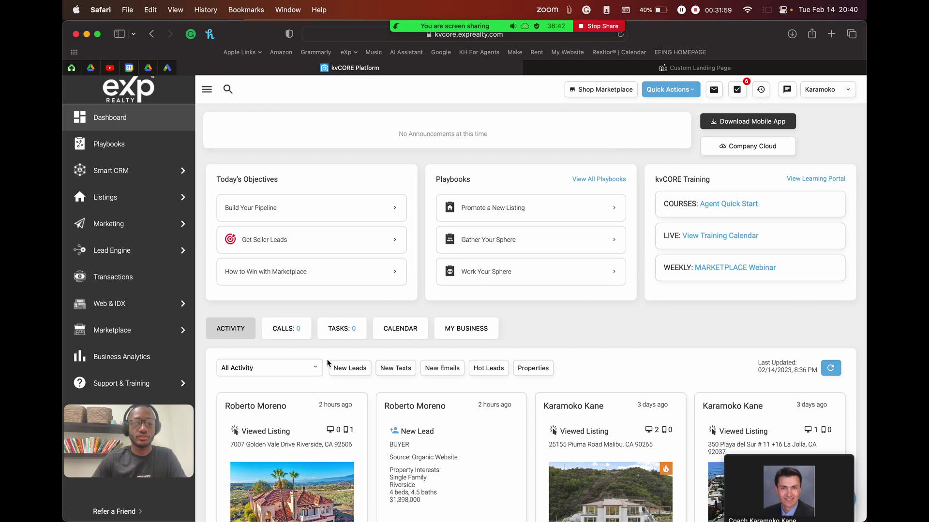
left_click(356, 368)
scroll(597, 276, "down", 2)
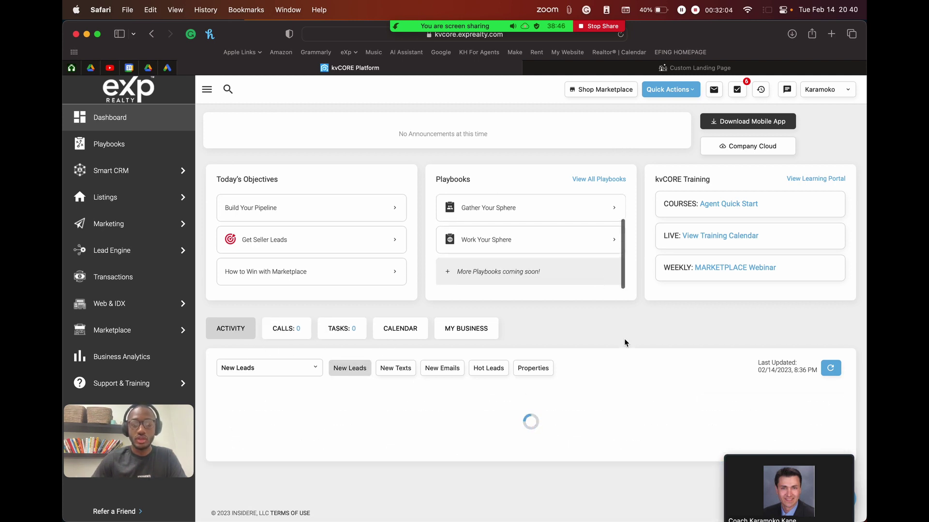
scroll(654, 337, "down", 3)
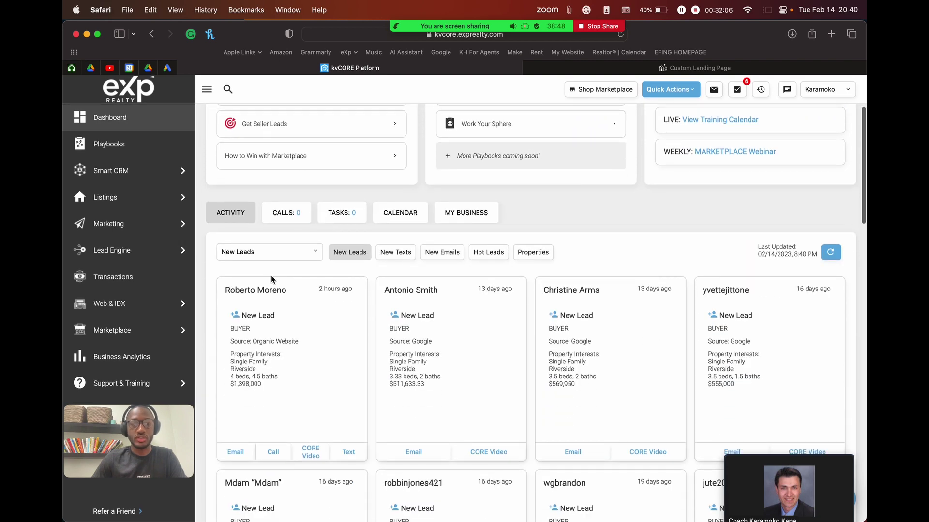
scroll(646, 307, "down", 3)
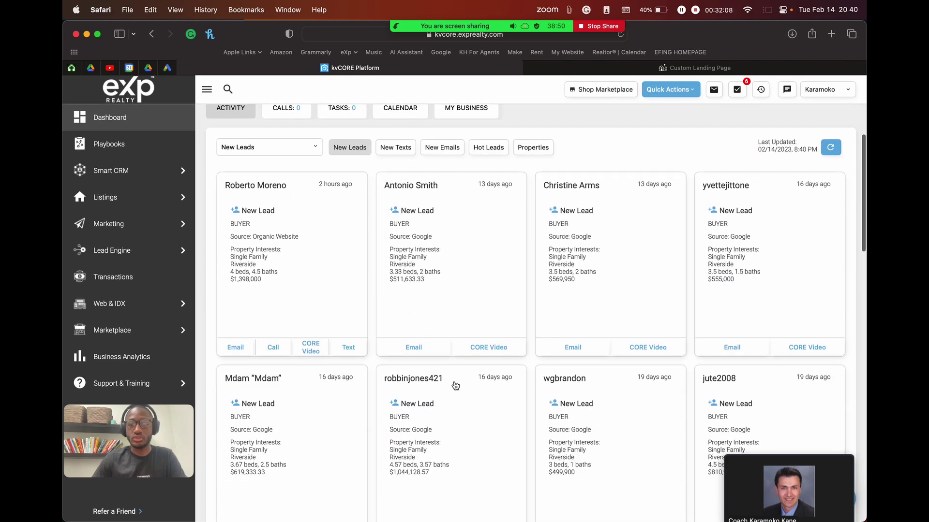
scroll(335, 425, "down", 2)
scroll(337, 427, "up", 2)
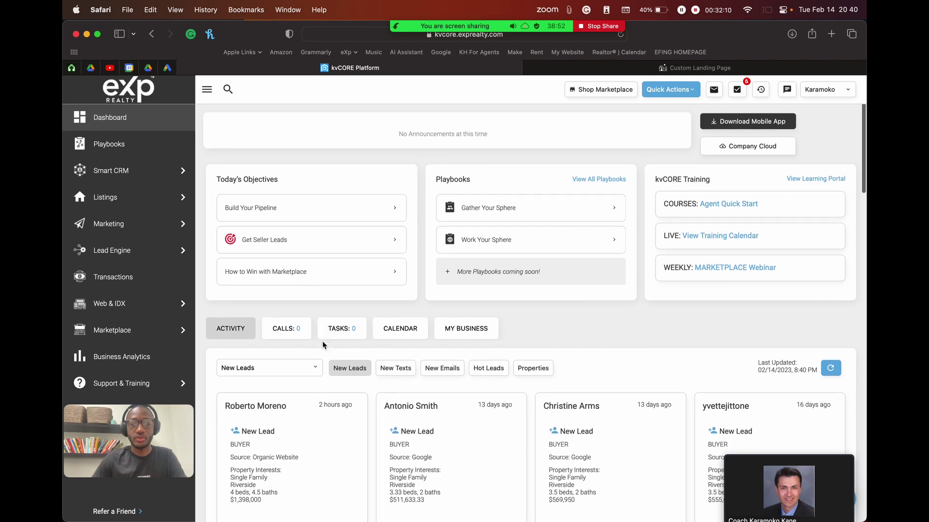
Step: Cycle the feed through texts, emails and hot leads, ending on Property Views cards
left_click(395, 369)
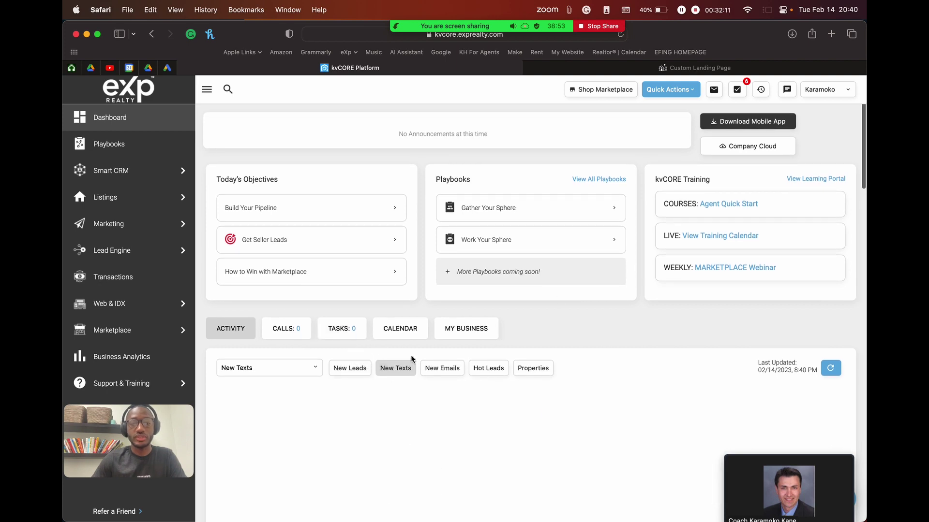
left_click(442, 368)
left_click(489, 370)
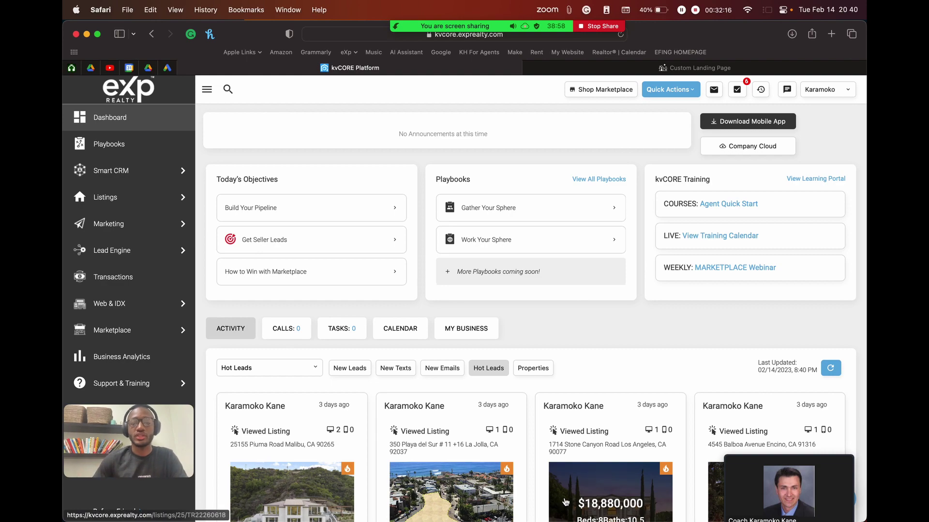
left_click(533, 368)
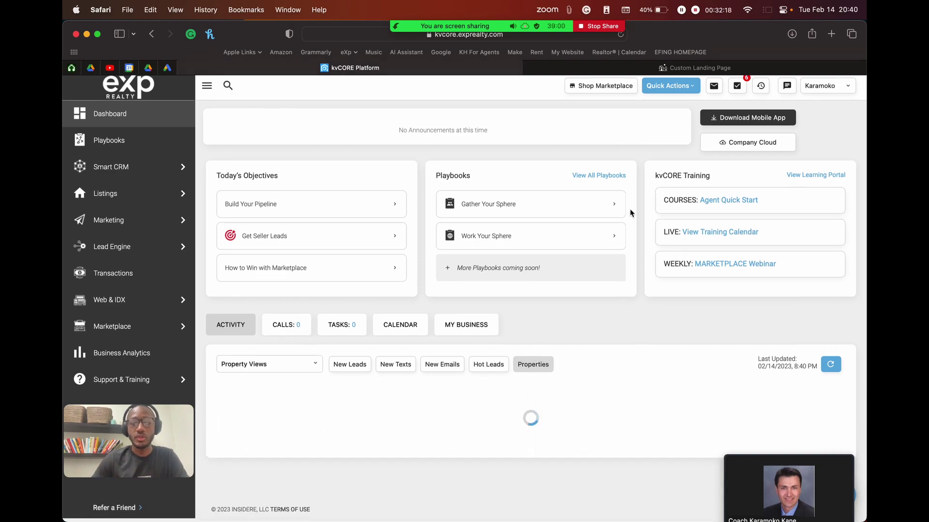
scroll(398, 444, "down", 5)
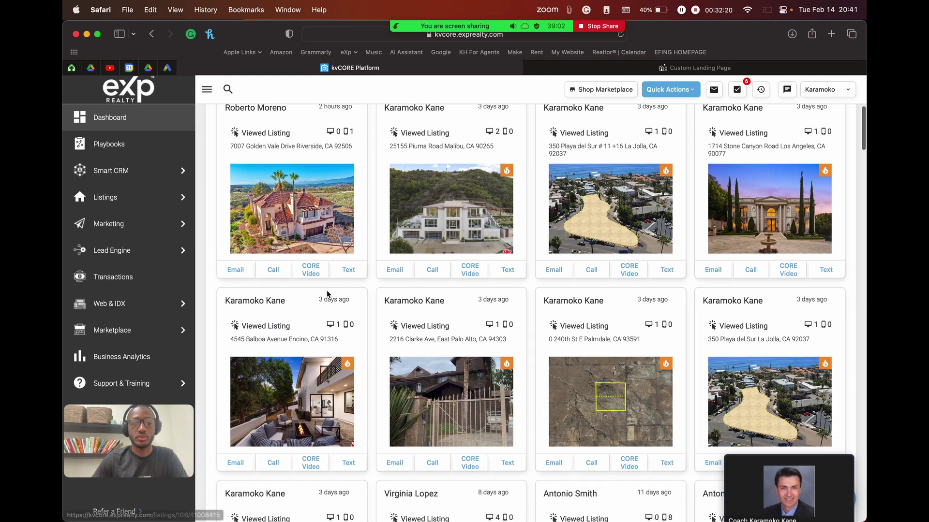
scroll(526, 367, "down", 7)
scroll(526, 367, "up", 12)
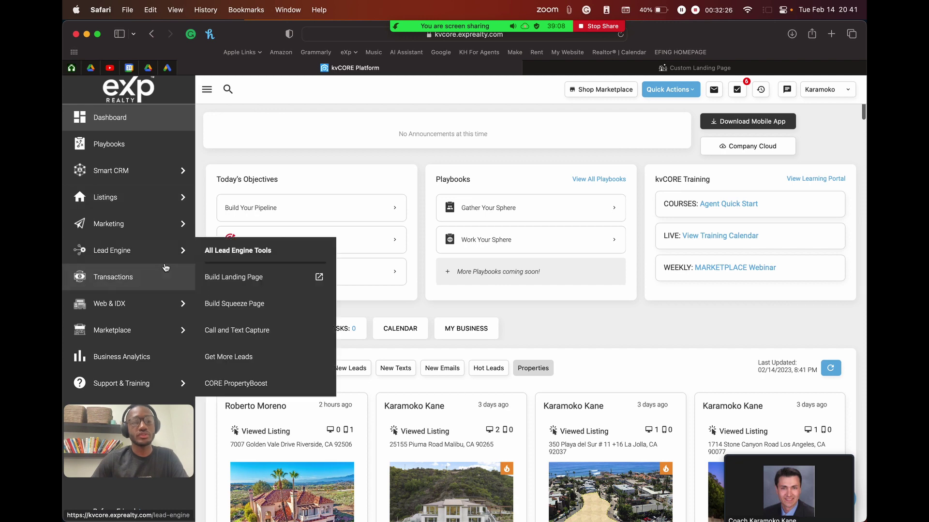
Step: Open Lead Engine and scroll to the Landing Page, IDX Squeeze Page and Pitch Sheet cards
mouse_move(154, 229)
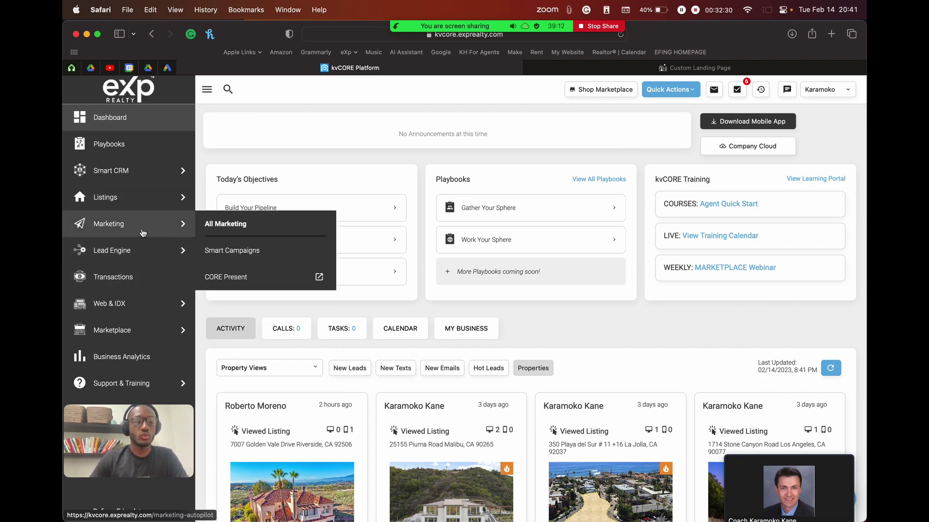
mouse_move(125, 251)
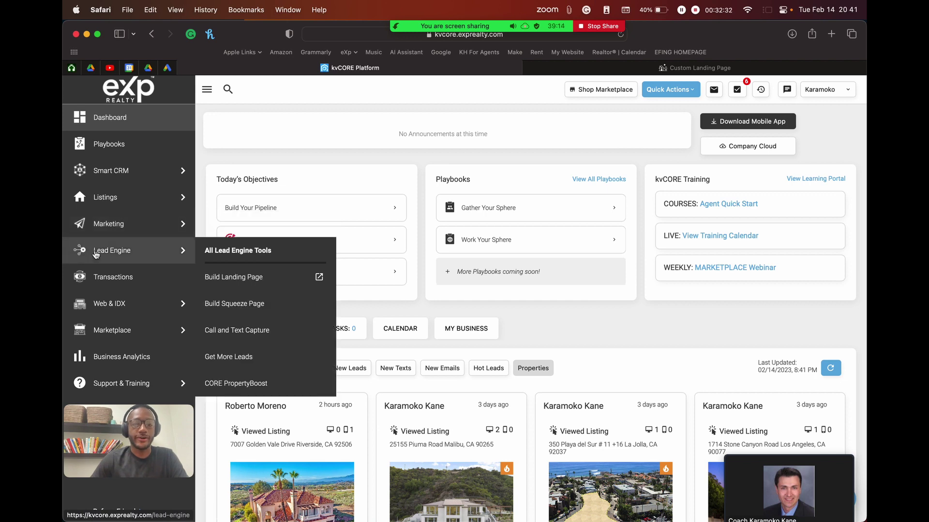
left_click(123, 255)
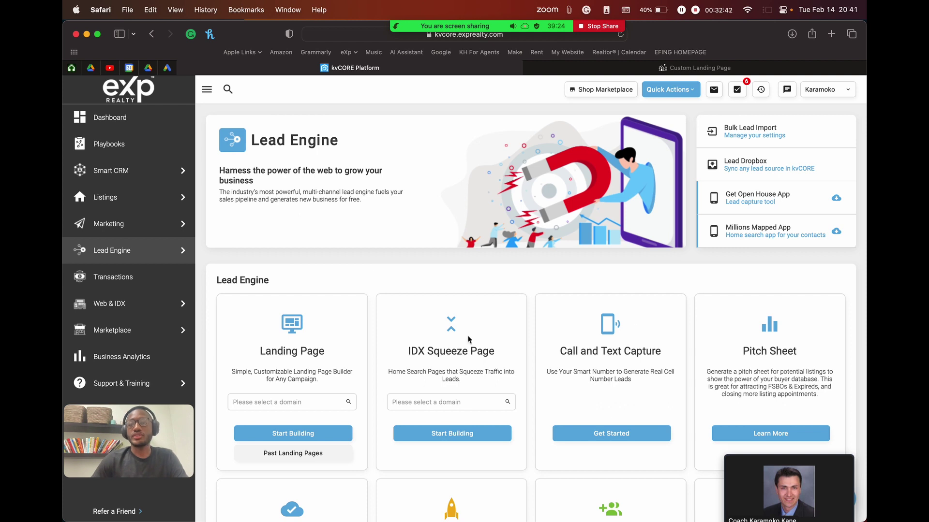
left_click_drag(134, 433, 134, 440)
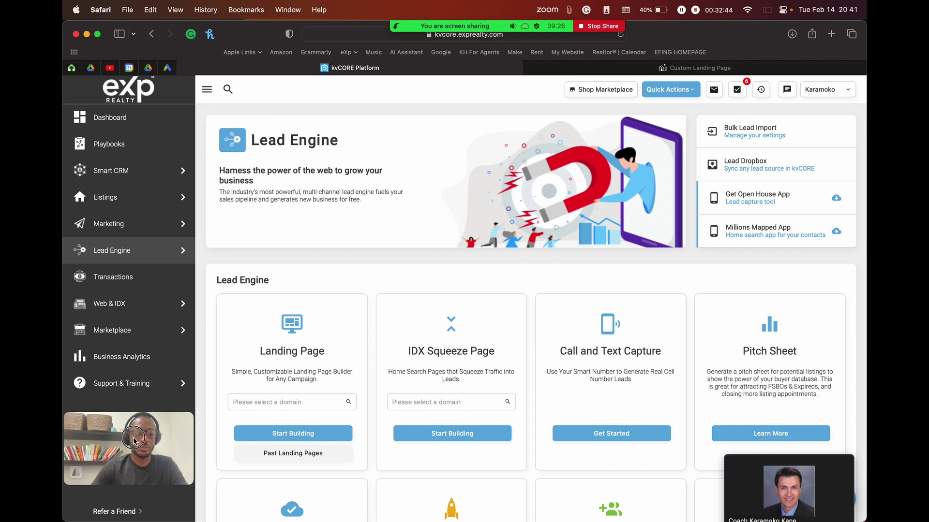
scroll(739, 273, "down", 1)
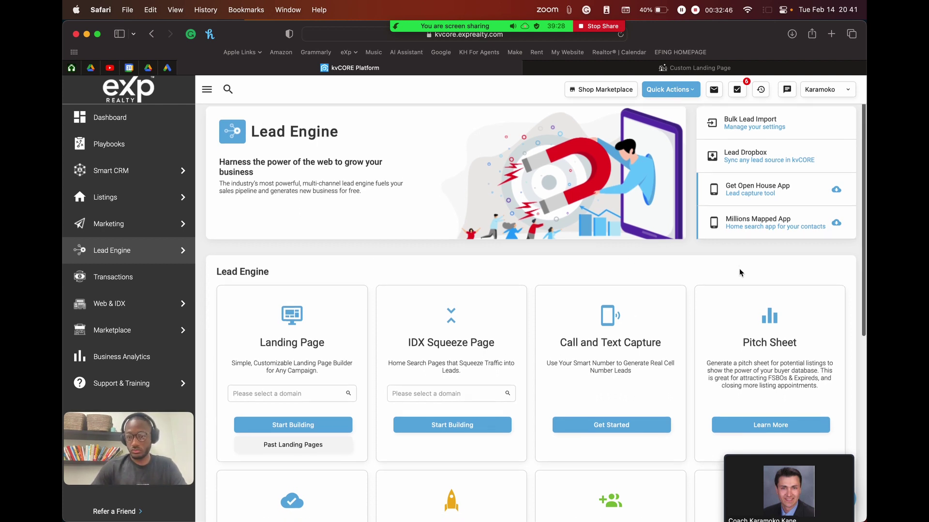
mouse_move(373, 45)
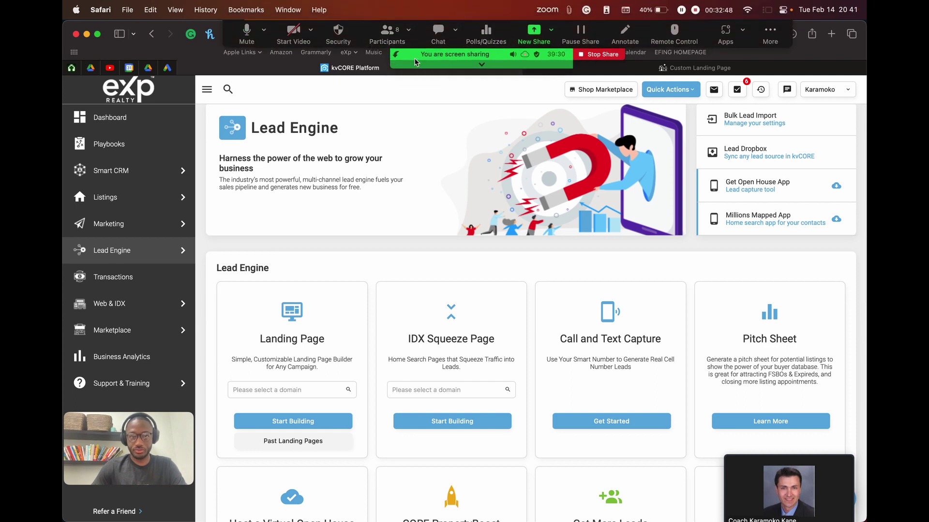
mouse_move(116, 257)
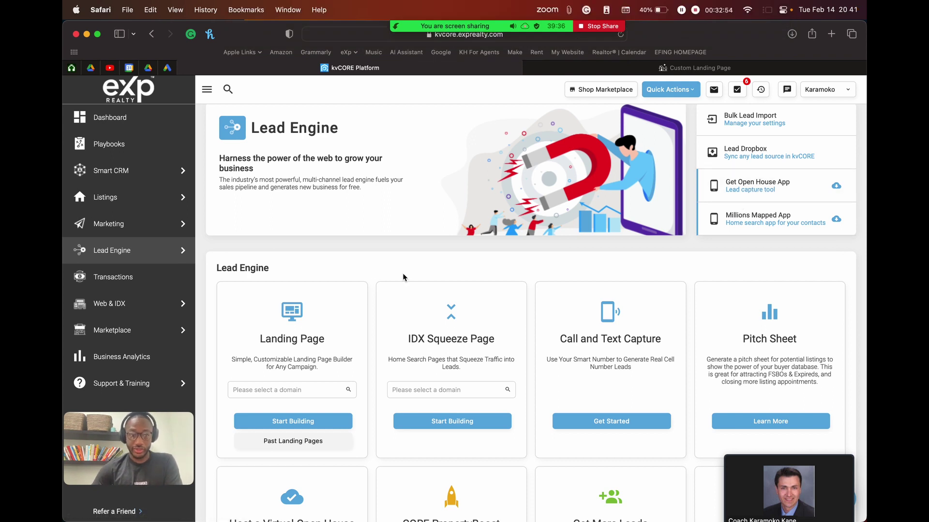
scroll(325, 321, "down", 4)
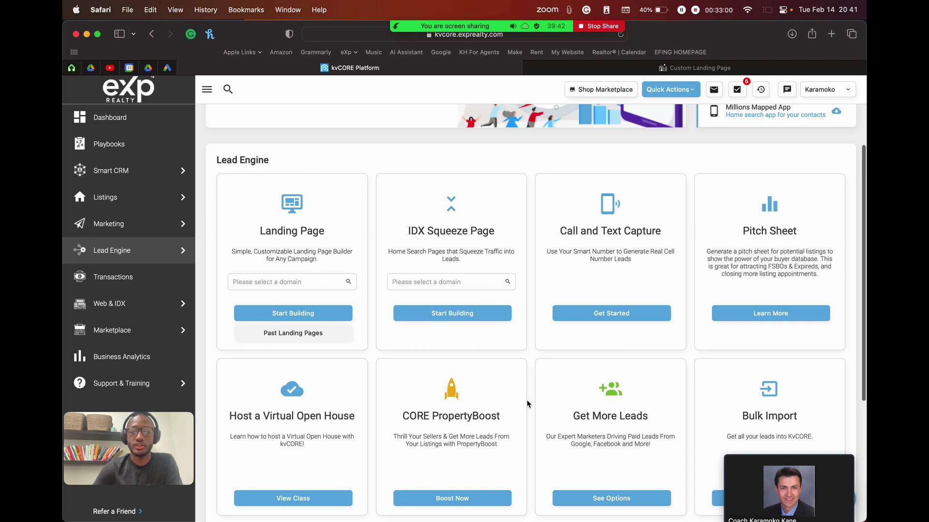
scroll(527, 404, "down", 3)
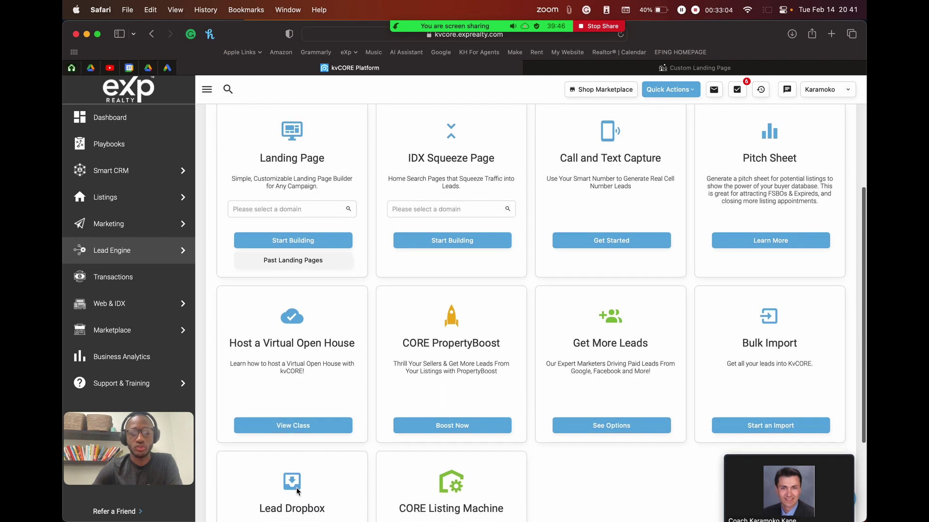
scroll(407, 478, "up", 2)
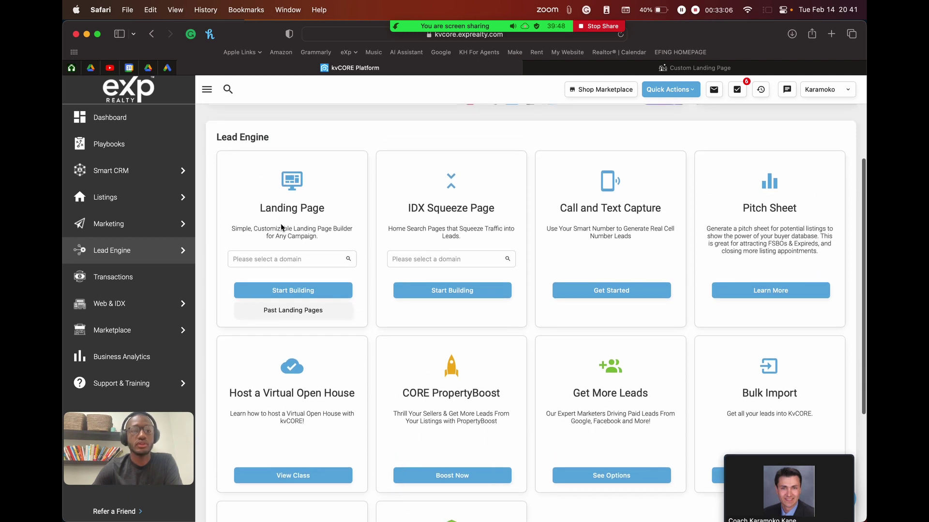
Step: Pick the agent's exprealty.com domain in the Landing Page card's 'Please select a domain' field
left_click(283, 260)
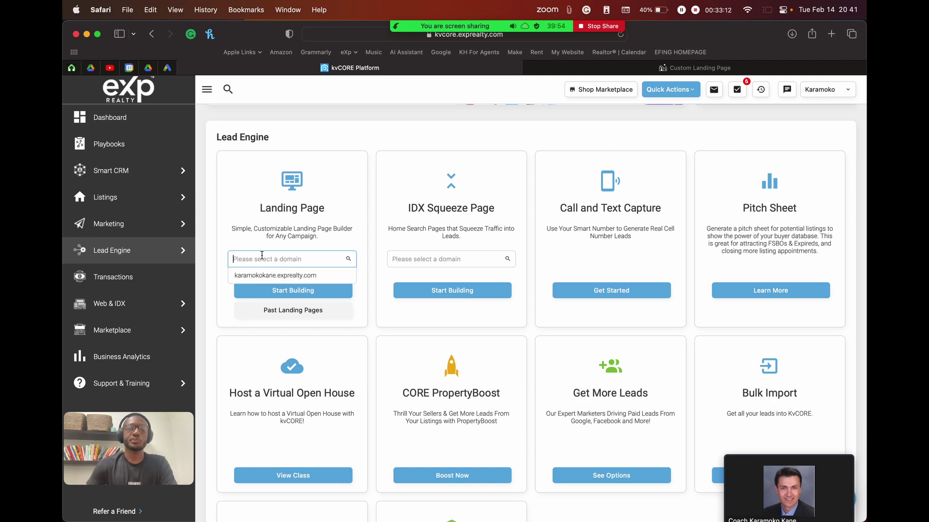
left_click(248, 259)
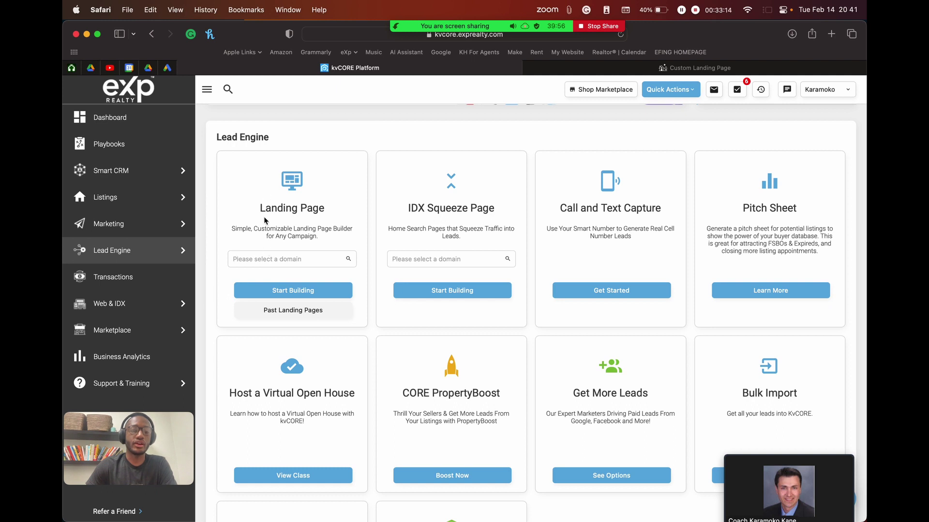
left_click(280, 260)
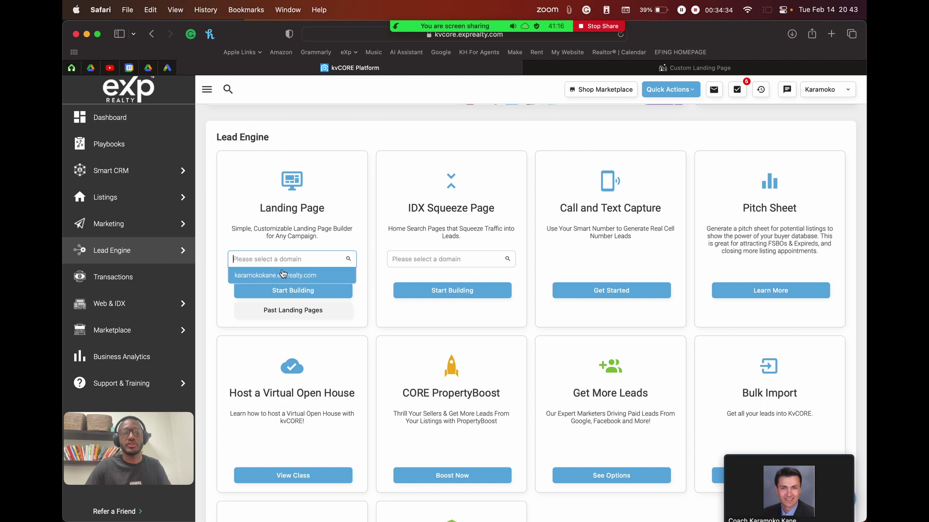
left_click(309, 280)
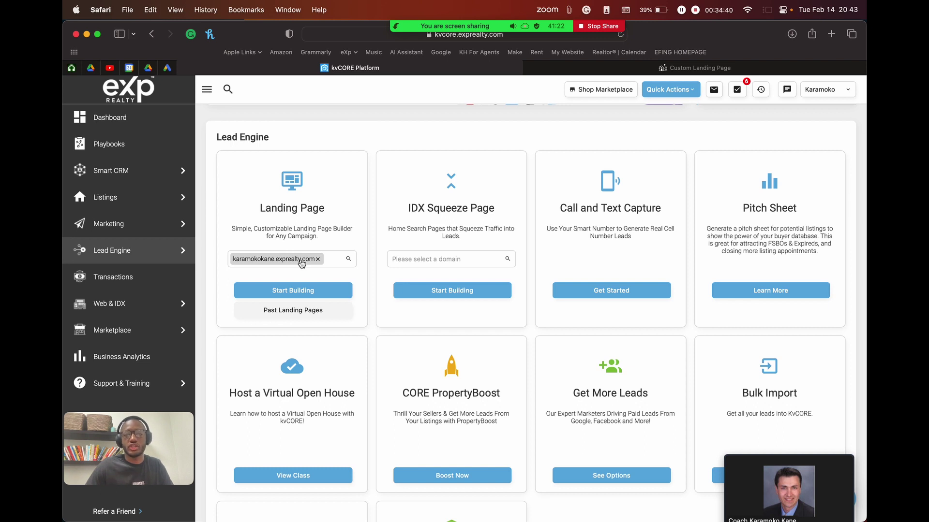
left_click(287, 261)
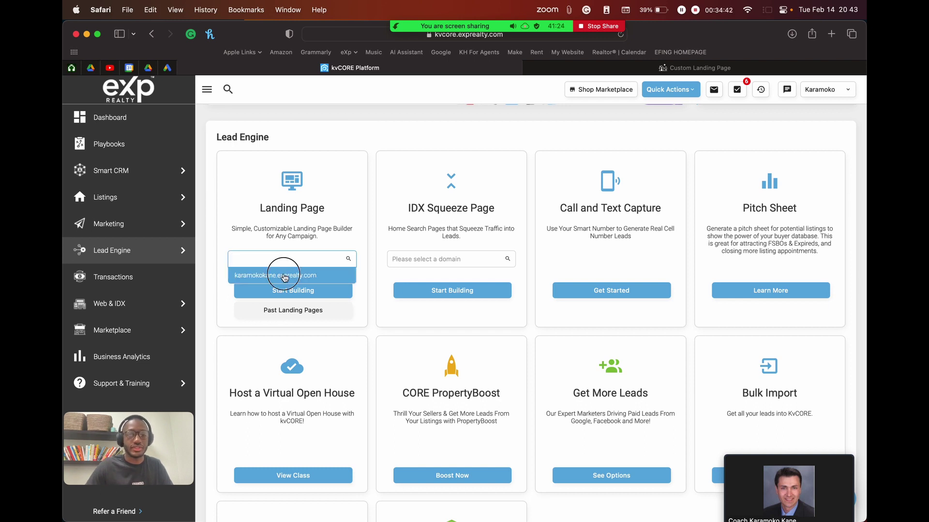
left_click(285, 276)
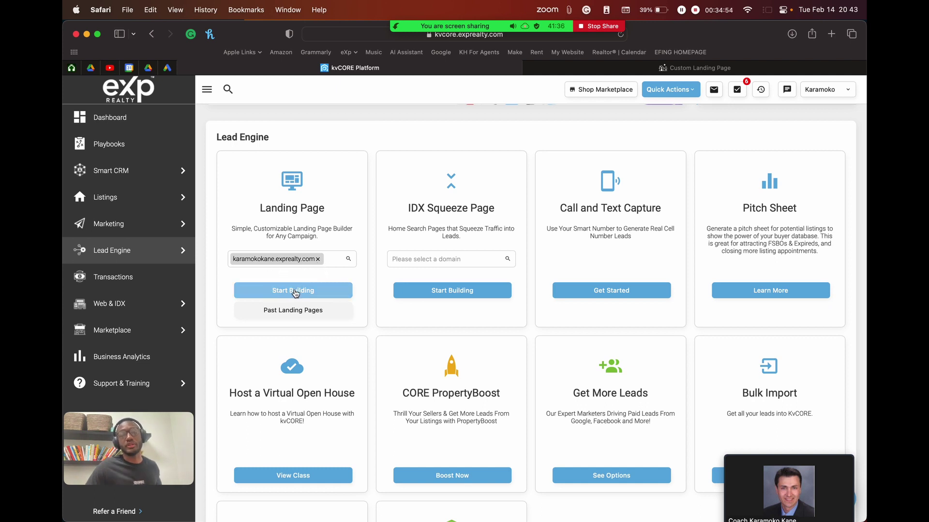
left_click(635, 71)
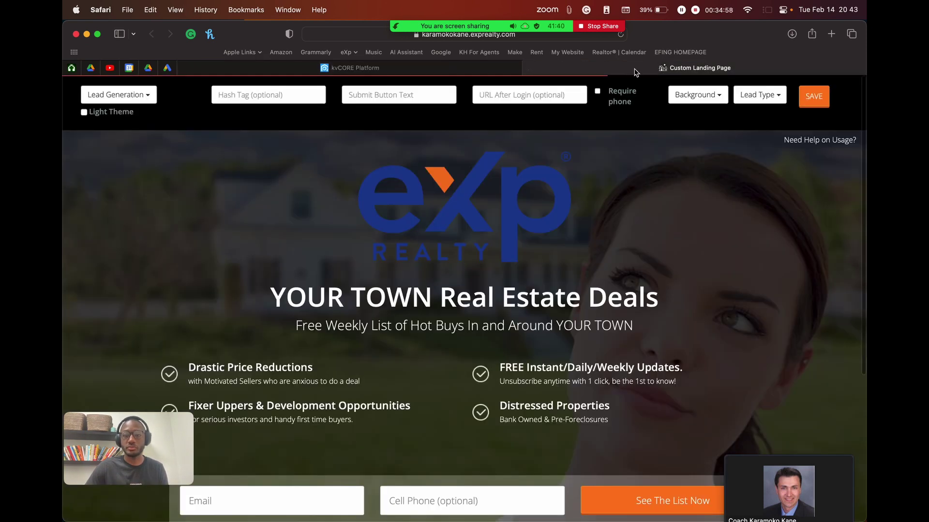
left_click(510, 72)
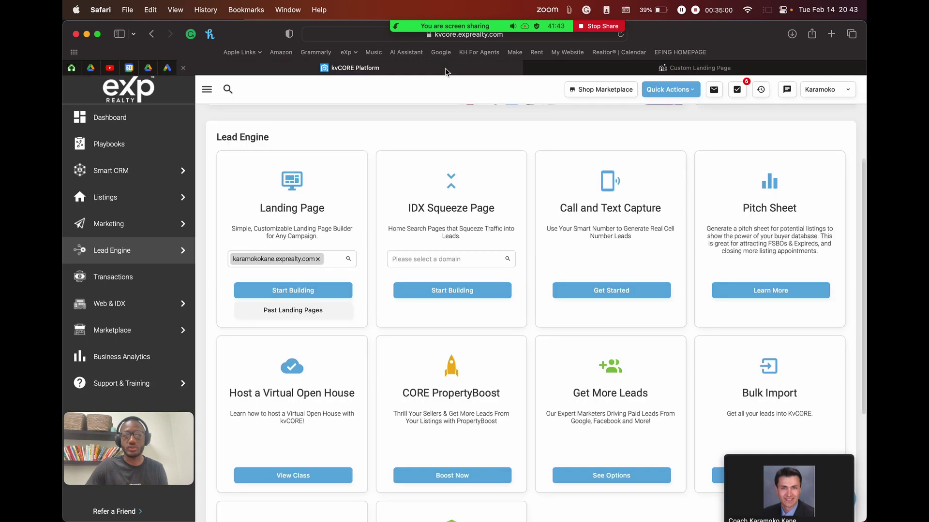
Step: Start Building to open the builder with the 'YOUR TOWN Real Estate Deals' template
left_click(302, 290)
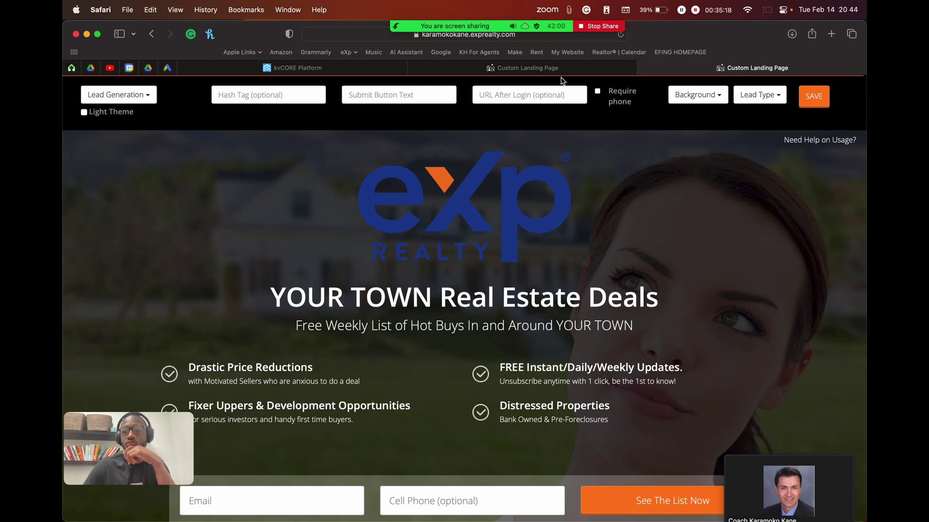
mouse_move(472, 26)
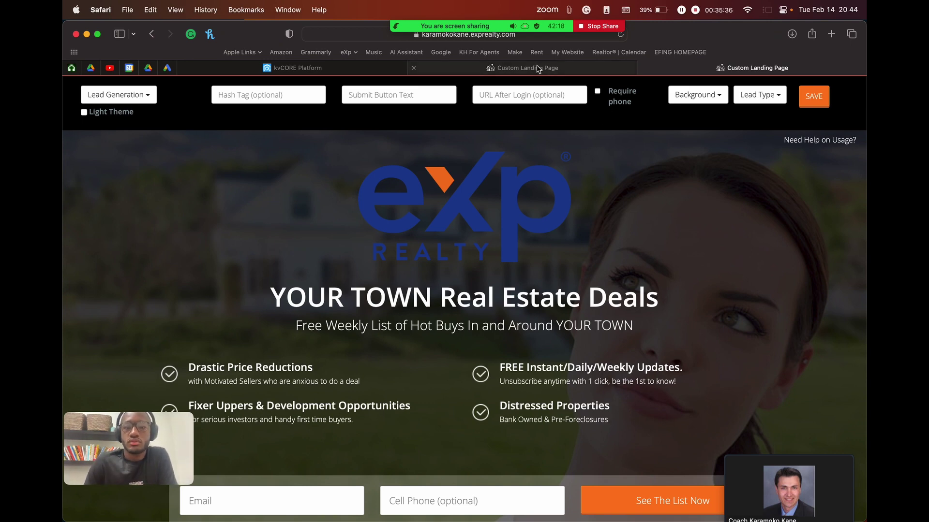
mouse_move(537, 68)
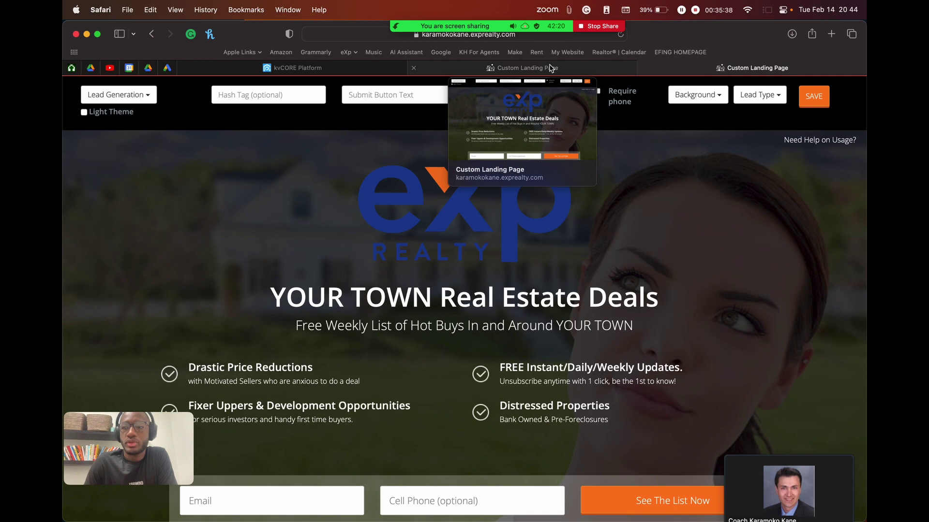
mouse_move(761, 475)
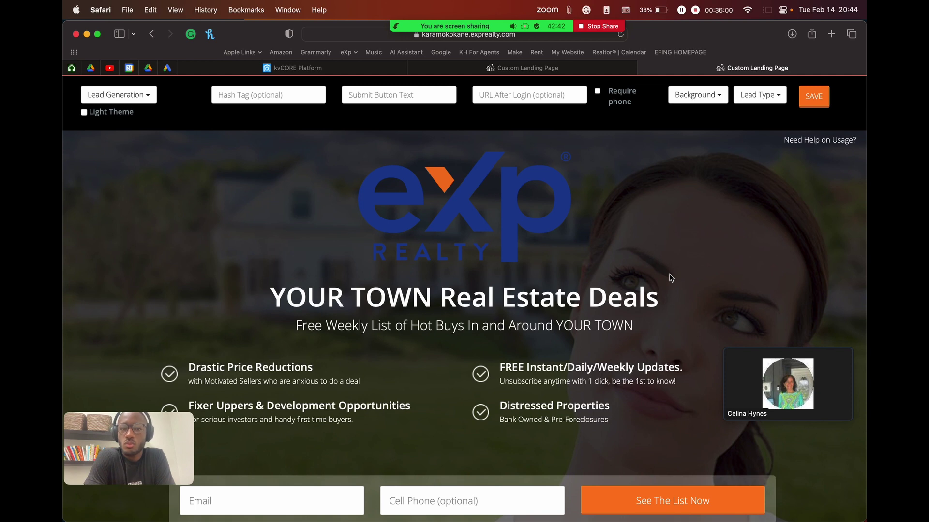
Step: Return to the kvCORE Platform tab and show its Dashboard
left_click(302, 67)
left_click(129, 123)
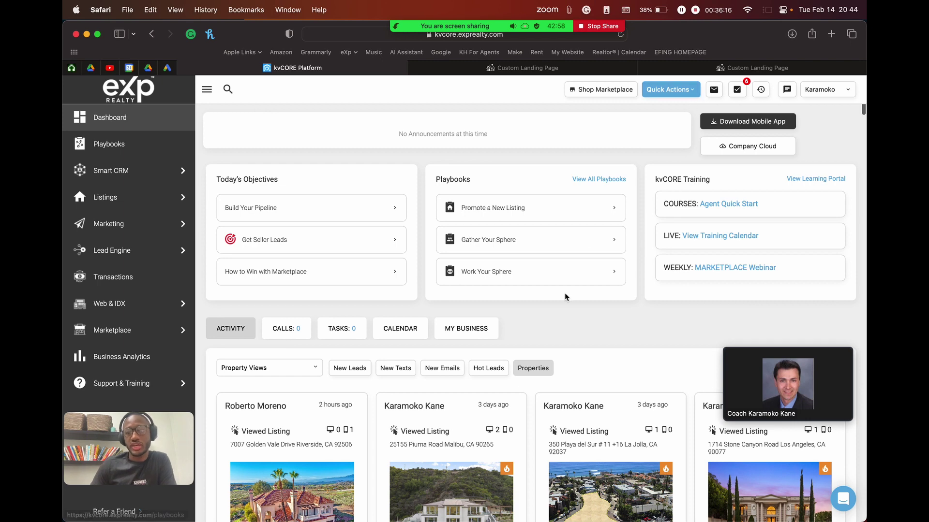
scroll(607, 365, "down", 1)
scroll(608, 364, "down", 2)
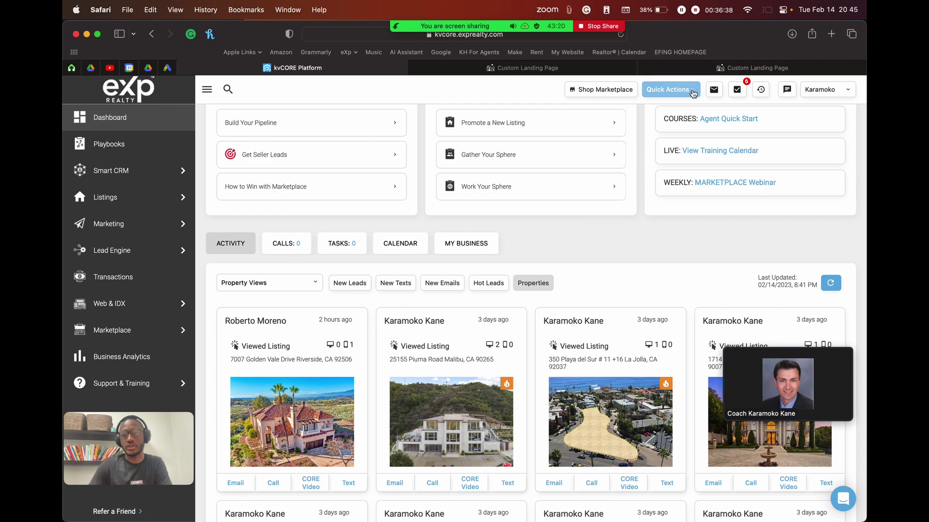
left_click(714, 91)
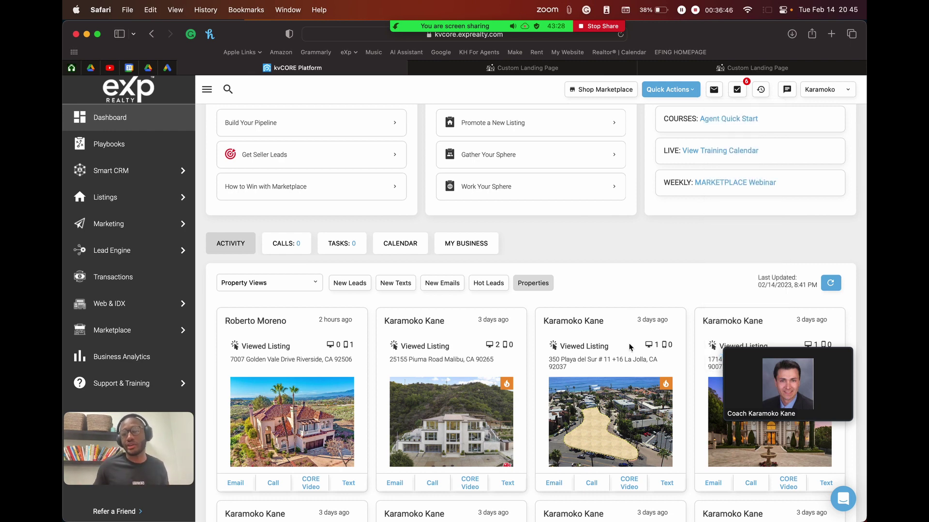
scroll(630, 347, "down", 5)
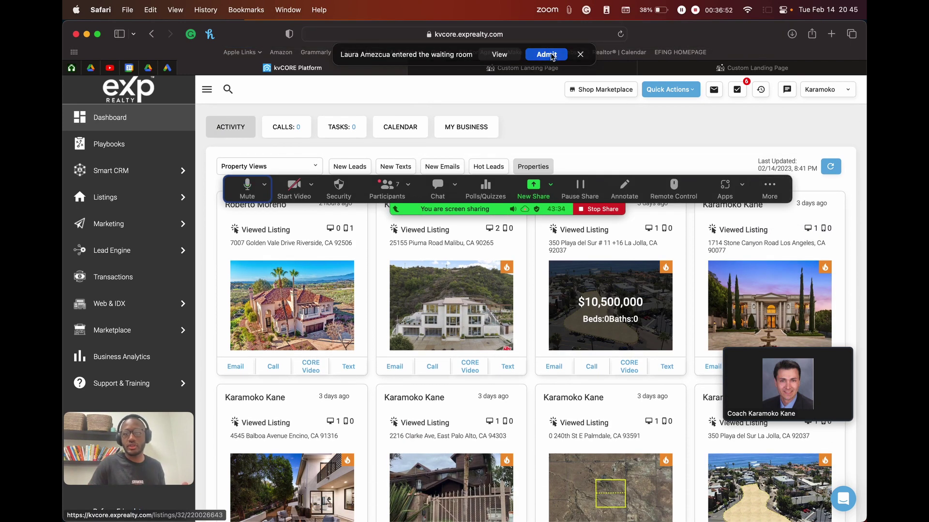
left_click(560, 58)
left_click_drag(761, 186, 740, 60)
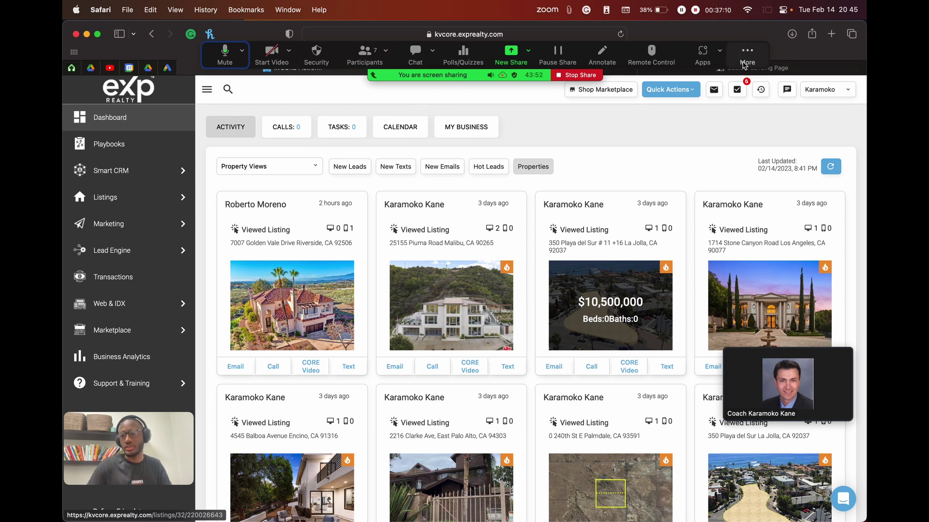
left_click_drag(736, 66, 731, 104)
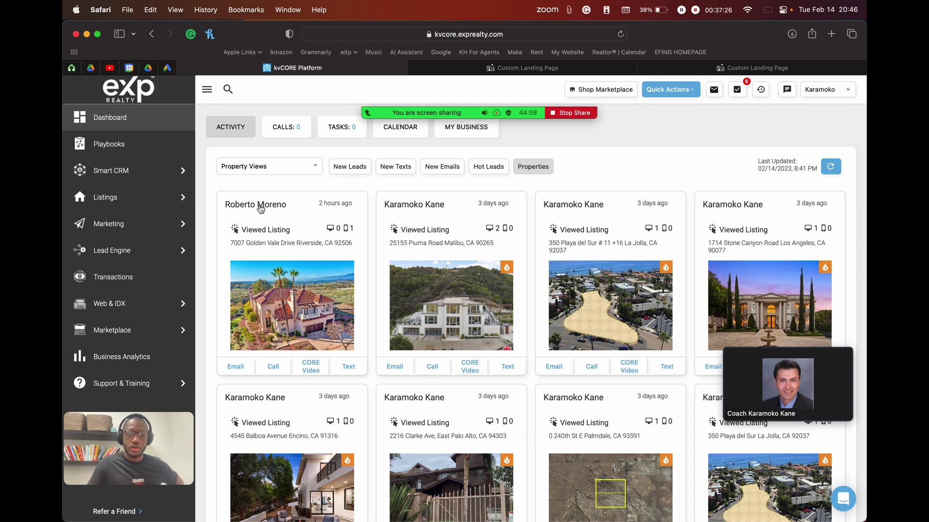
mouse_move(288, 303)
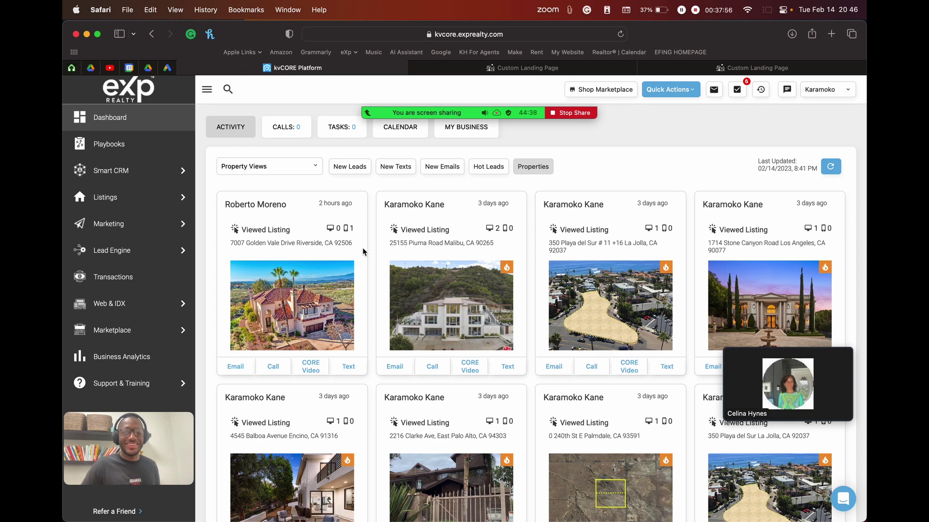
Step: Load the agent website karamokokane.exprealty.com in a new browser tab
left_click(748, 69)
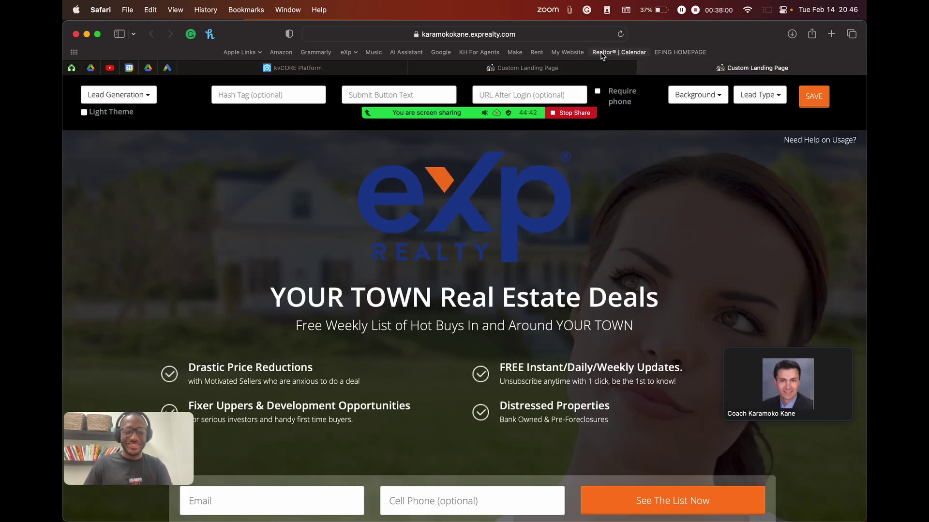
key("super+t")
type("e")
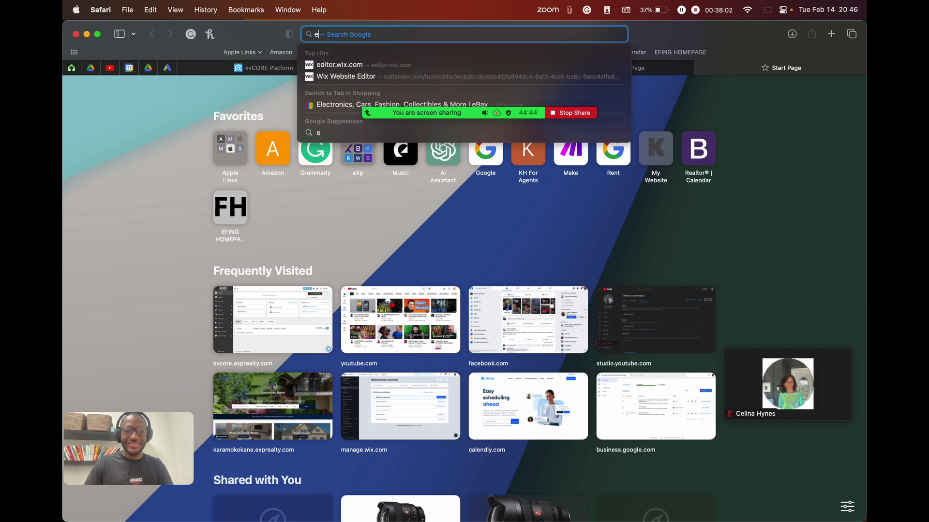
key("BackSpace")
type("karamokokane.exprealty.com")
key("Return")
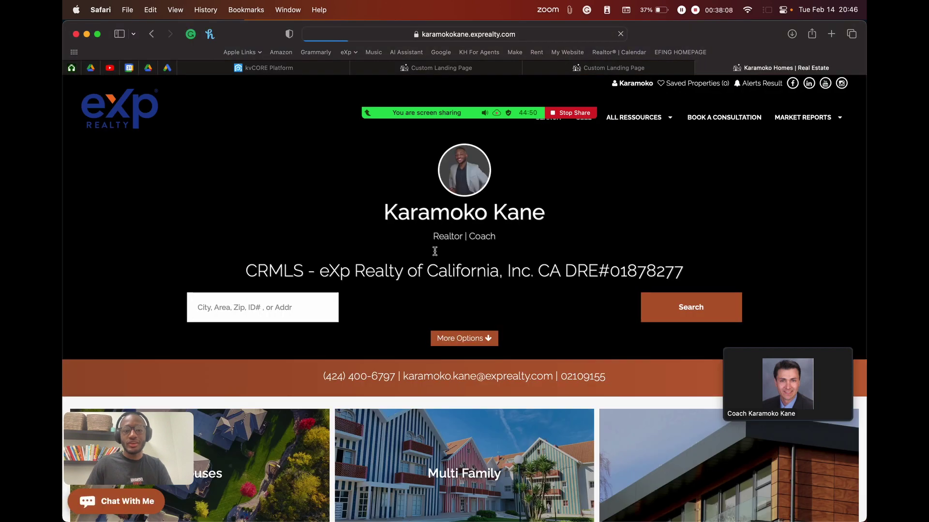
Step: Run a property search for Los Angeles (CA) on the agent site
scroll(483, 257, "down", 4)
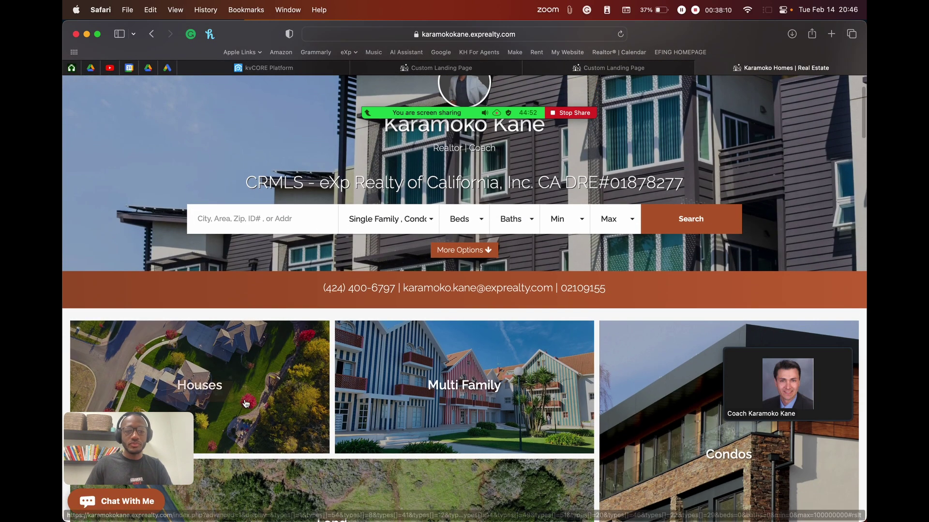
mouse_move(221, 383)
left_click(309, 218)
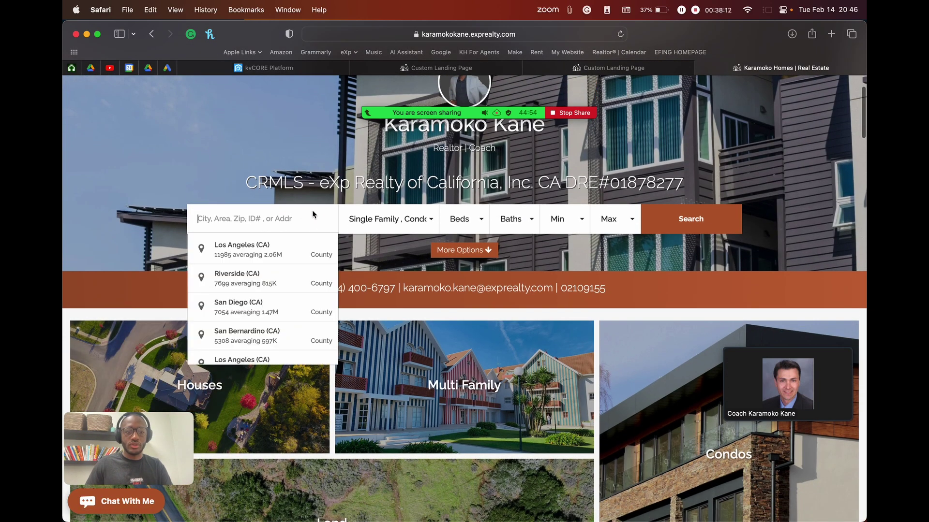
left_click(265, 247)
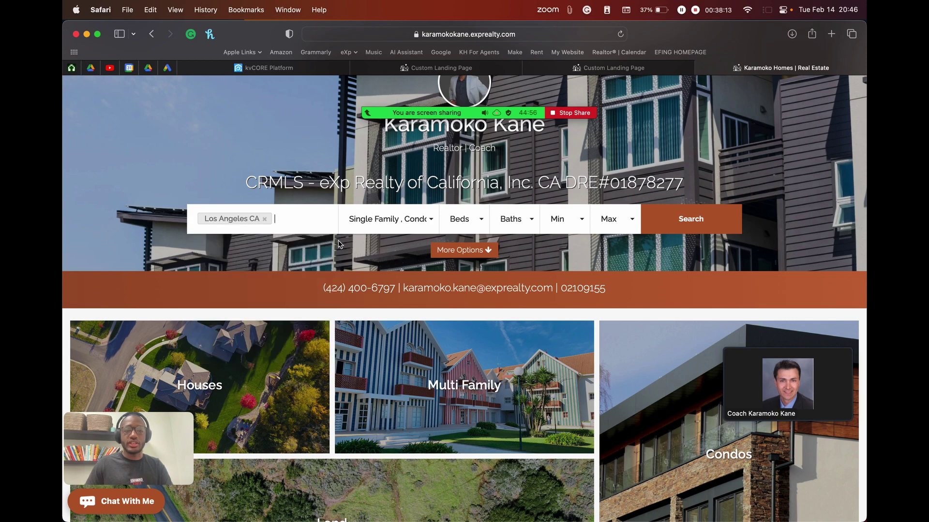
left_click(702, 227)
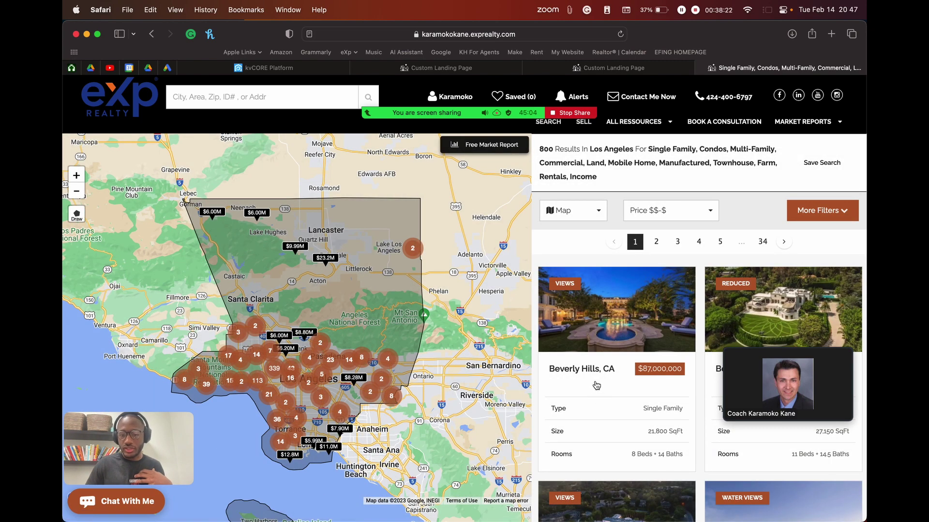
Step: Open and review the $87,000,000 Beverly Hills listing, then return to the kvCORE dashboard
scroll(596, 385, "down", 2)
mouse_move(605, 268)
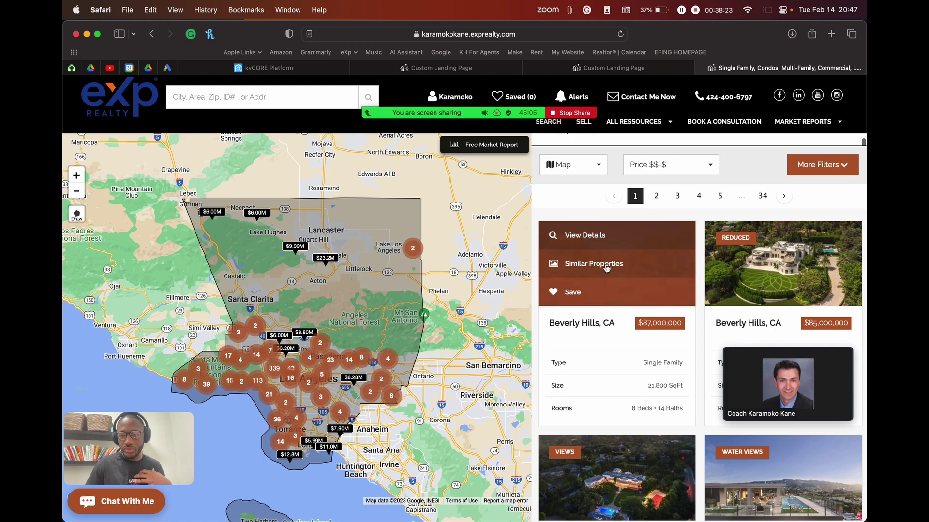
left_click(621, 242)
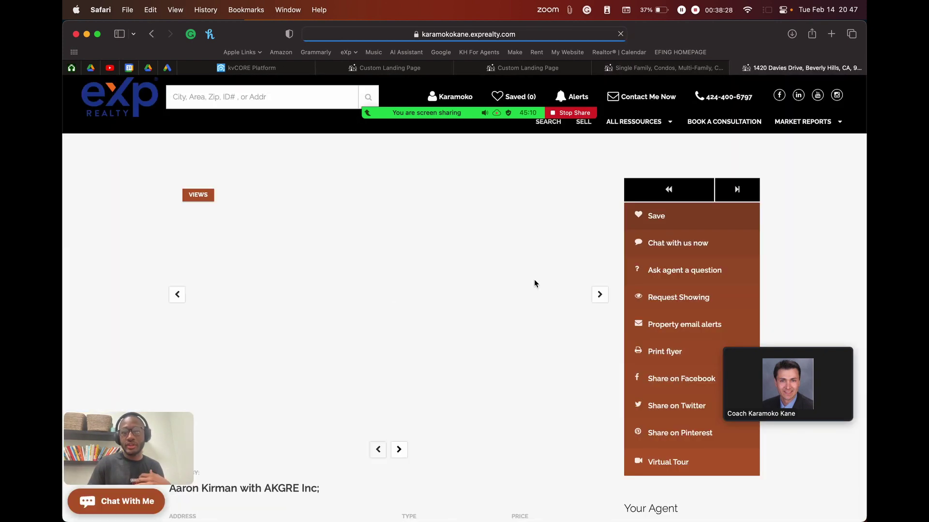
scroll(534, 279, "down", 3)
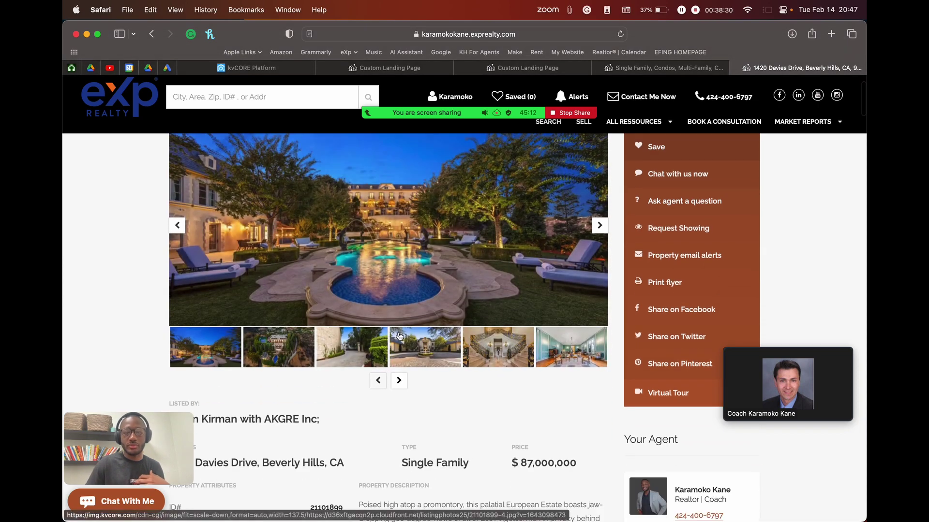
scroll(399, 336, "up", 3)
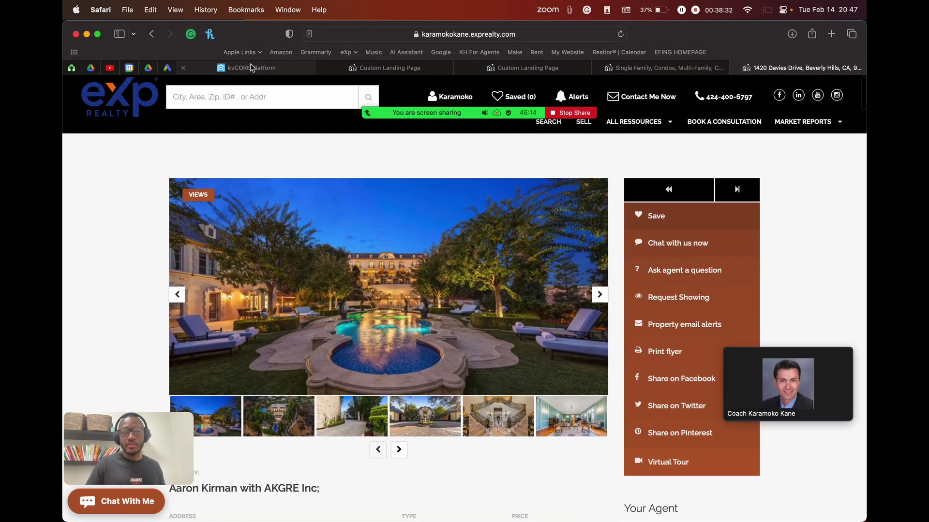
left_click(251, 68)
mouse_move(313, 341)
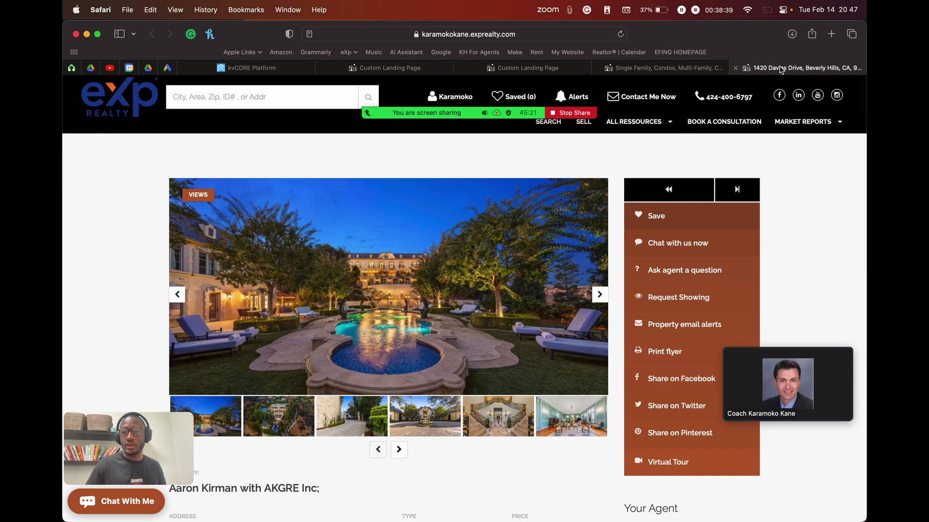
left_click(773, 68)
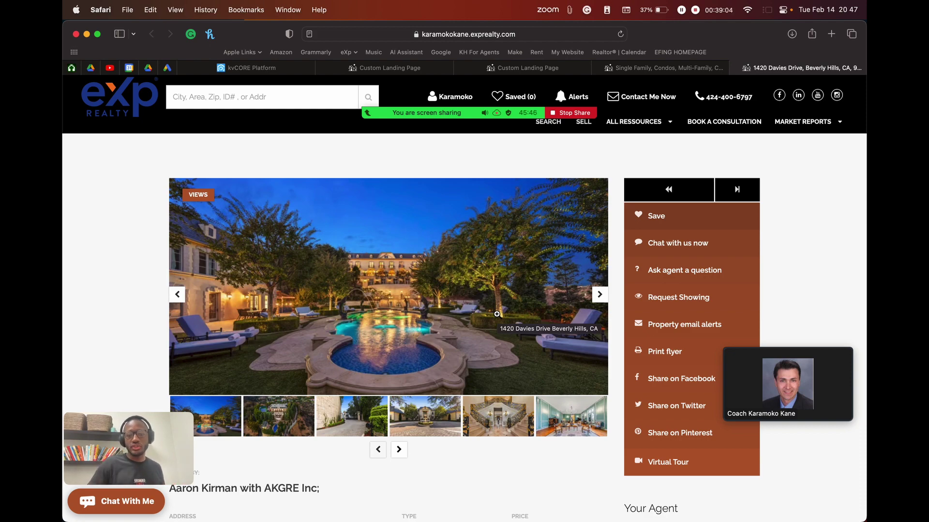
Step: Review the Beverly Hills listing's address, price and description, then return to the kvCORE dashboard
scroll(497, 314, "down", 5)
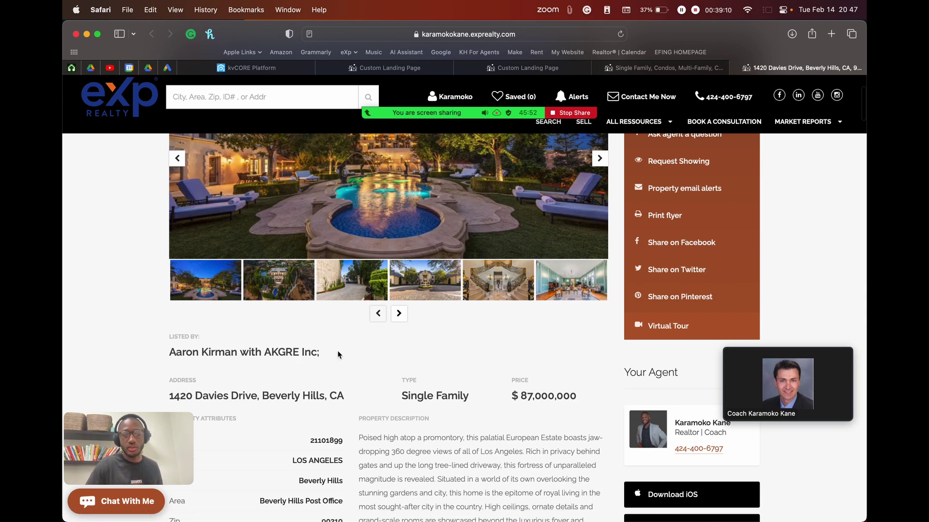
scroll(338, 354, "down", 4)
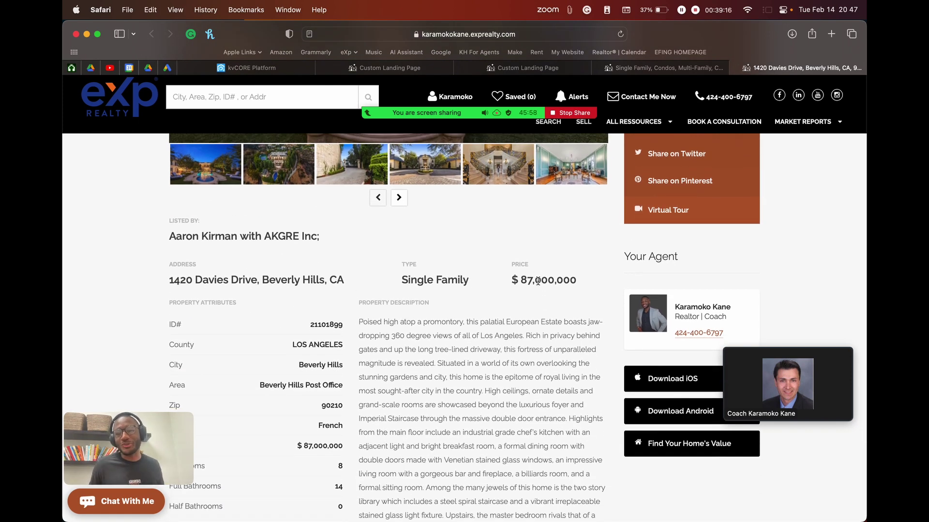
scroll(721, 250, "down", 2)
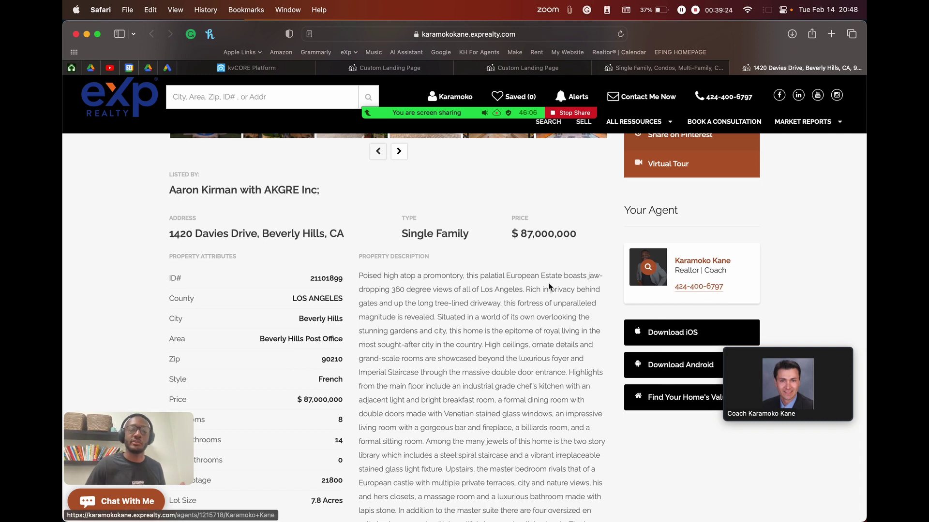
scroll(433, 296, "up", 6)
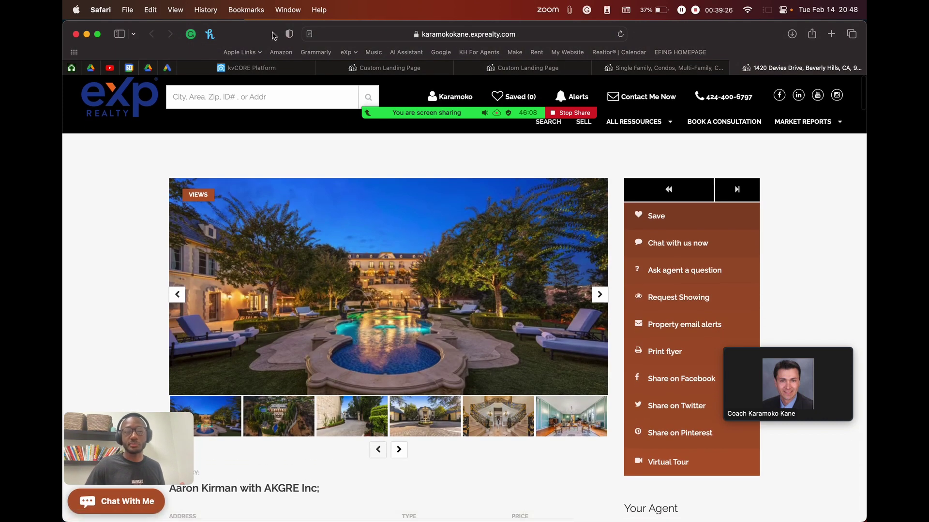
left_click(244, 68)
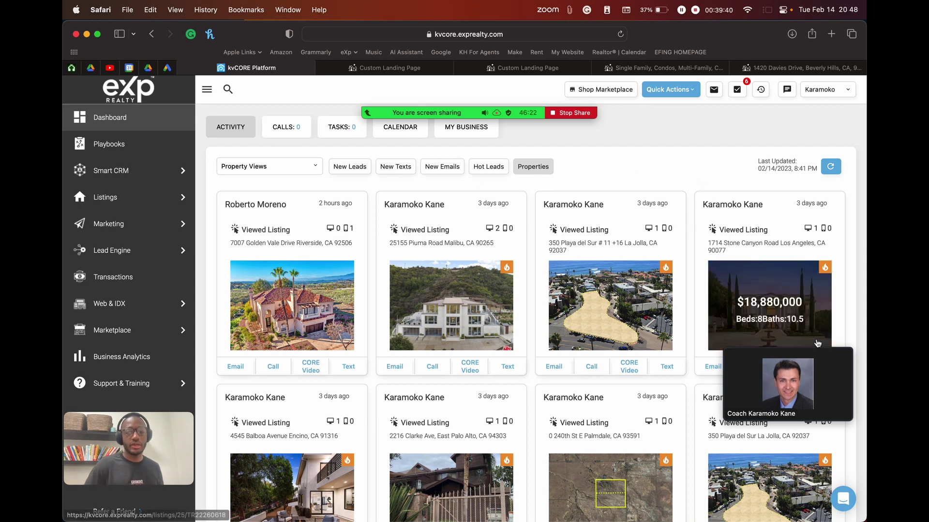
left_click(766, 341)
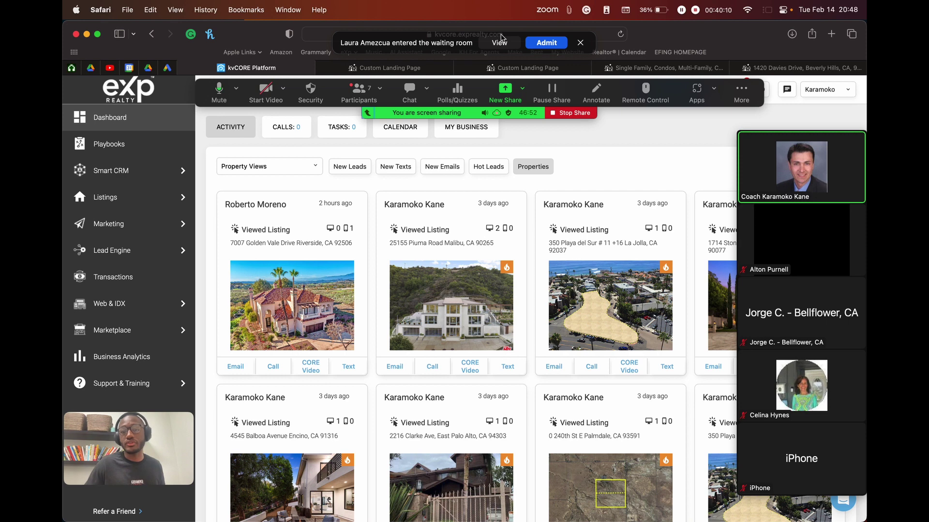
left_click(548, 43)
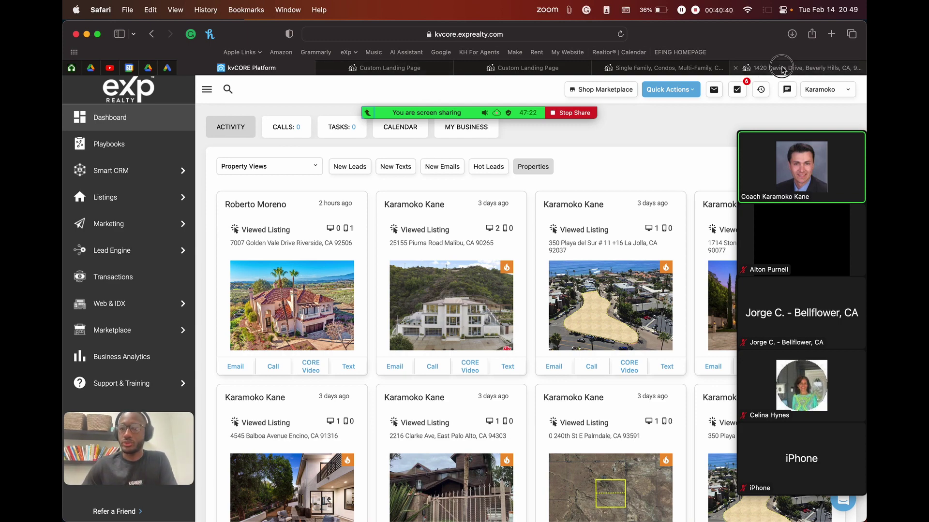
Step: Close the listing details, Los Angeles search and duplicate landing page editor tabs
left_click(782, 69)
left_click(735, 67)
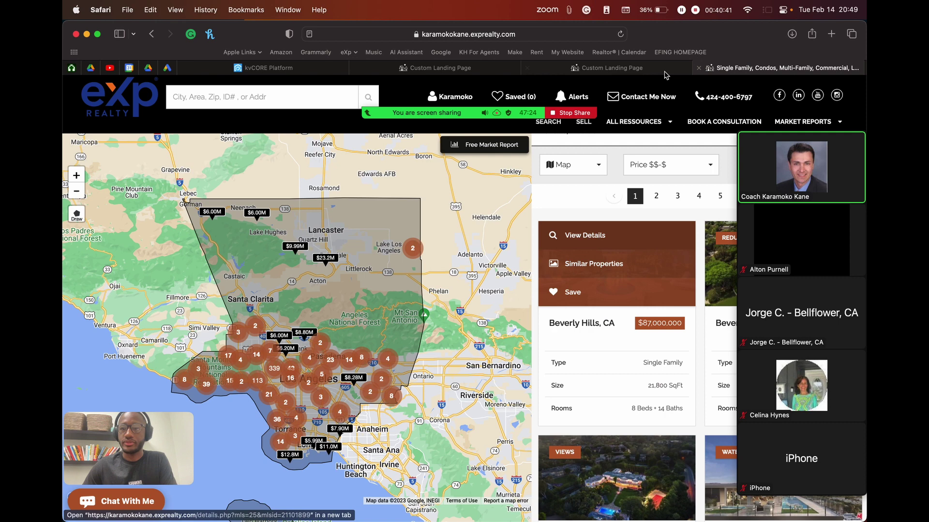
left_click(702, 68)
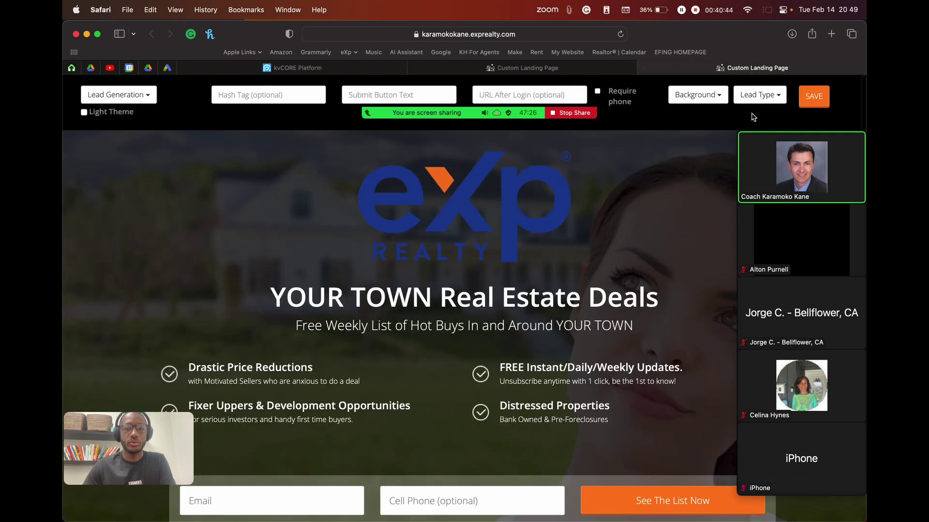
left_click(527, 70)
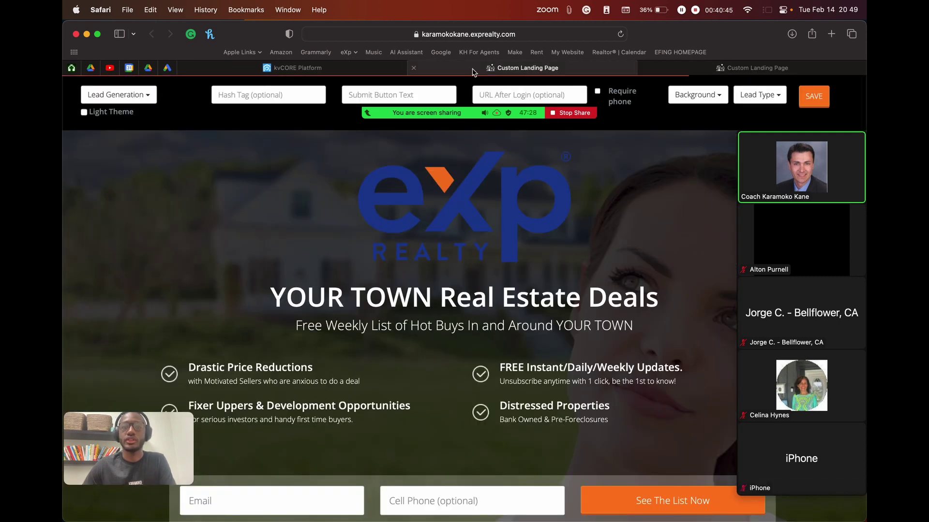
left_click(413, 68)
left_click(340, 70)
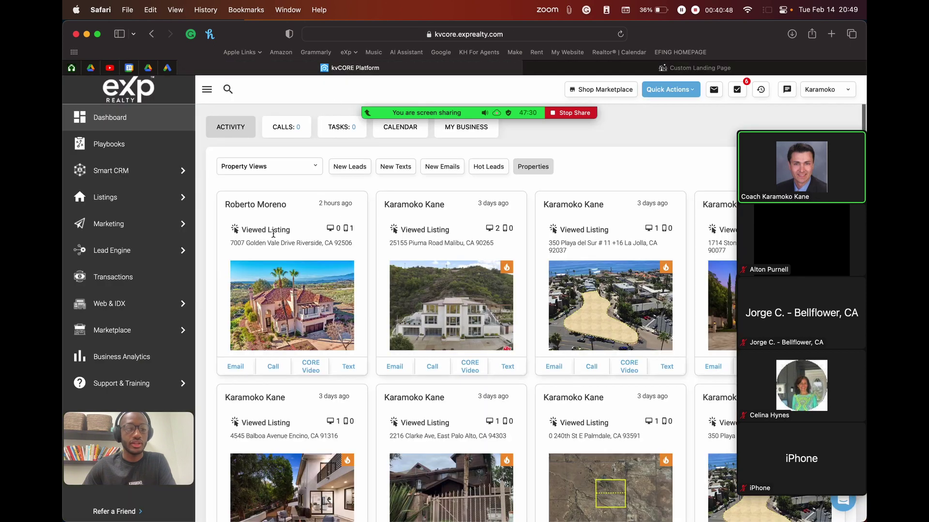
Step: Start building a new Lead Engine landing page on karamokokane.exprealty.com
mouse_move(132, 251)
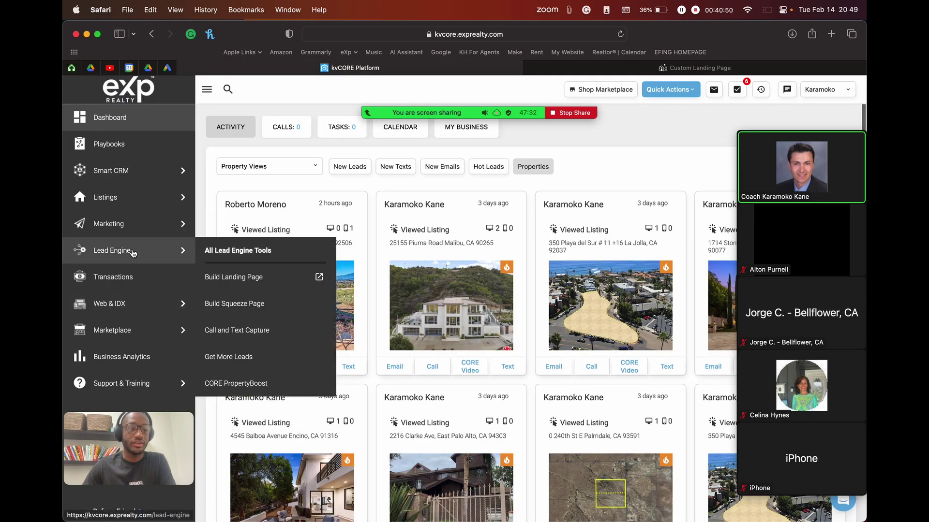
left_click(128, 252)
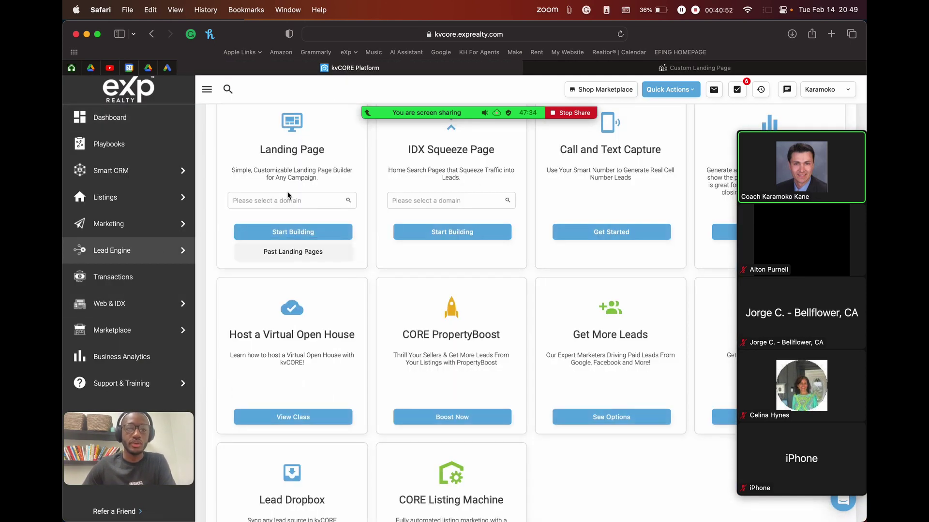
scroll(318, 166, "up", 2)
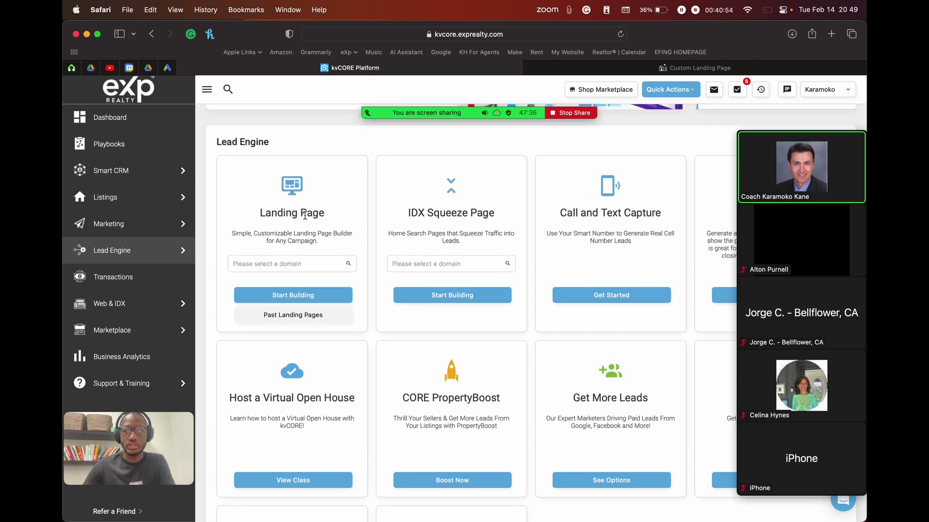
left_click(277, 264)
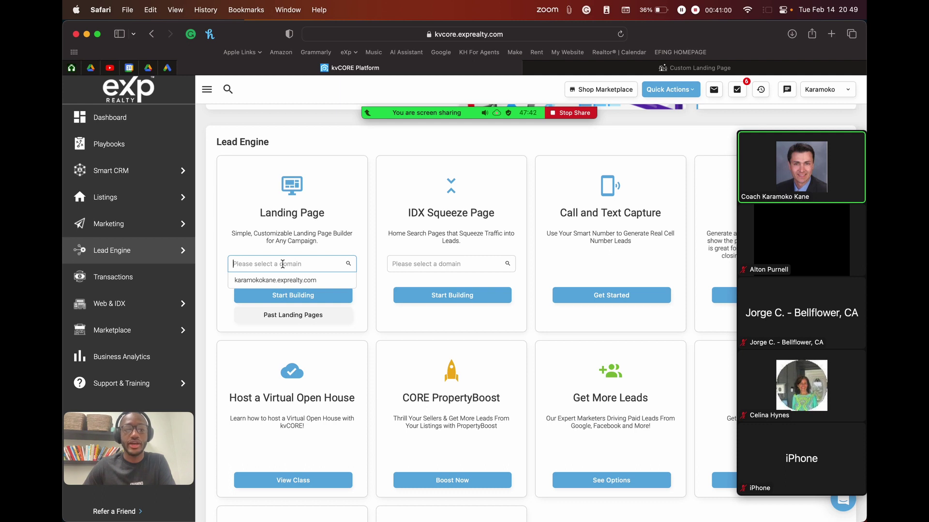
left_click(300, 280)
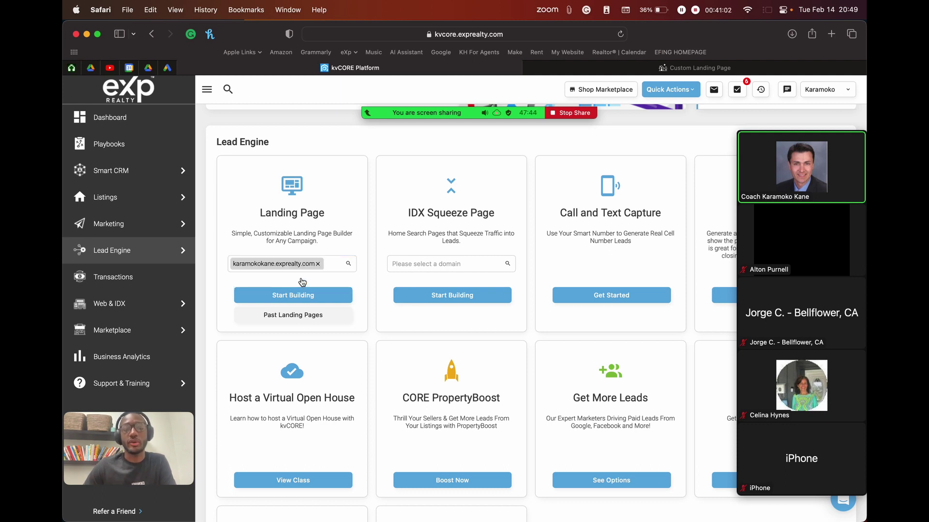
left_click(303, 295)
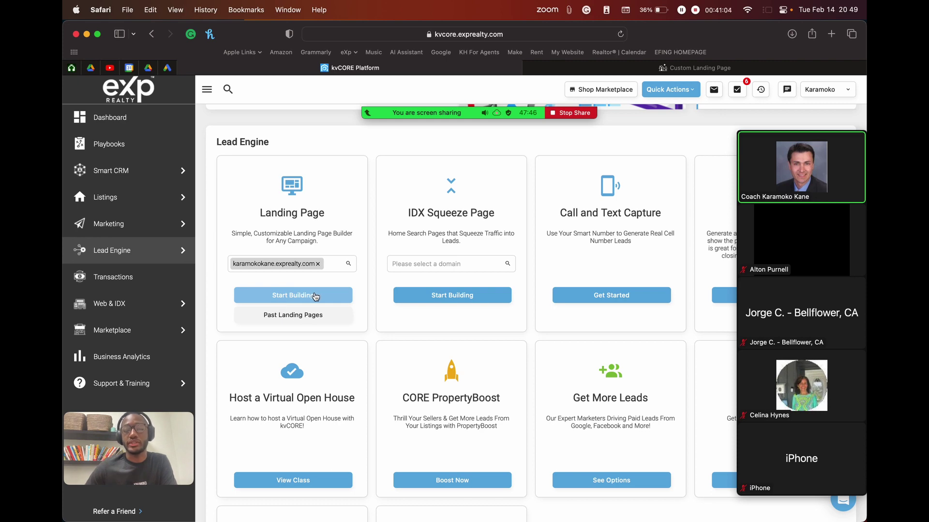
left_click(300, 294)
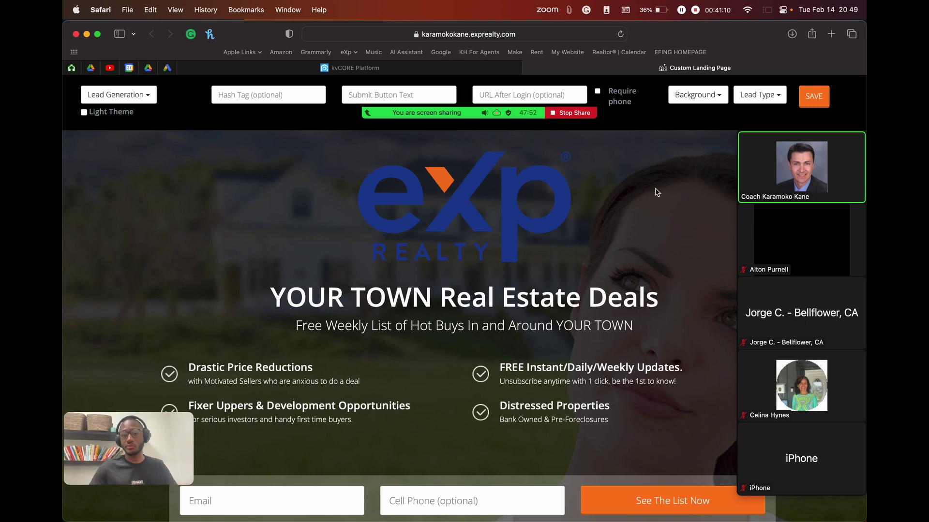
Step: Collapse the Zoom video panel and list the Main Options layouts from the Lead Generation dropdown
mouse_move(503, 520)
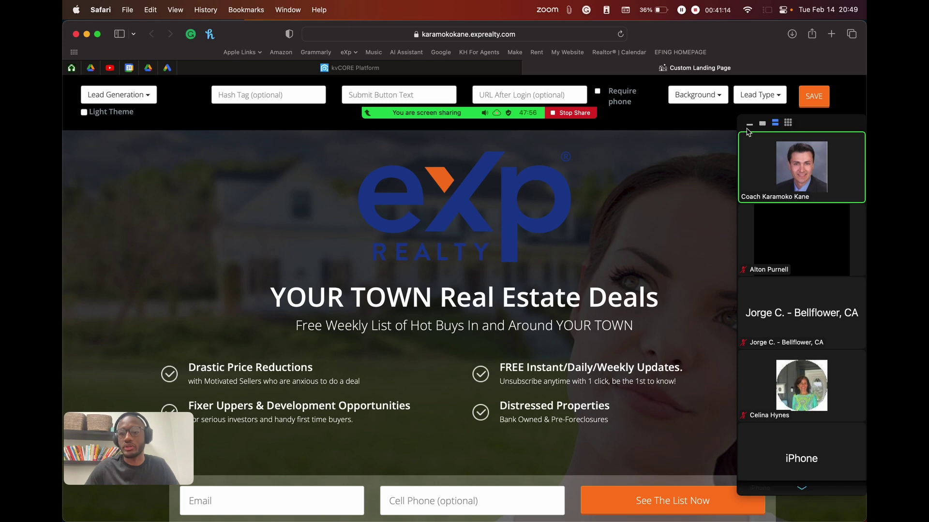
left_click(748, 127)
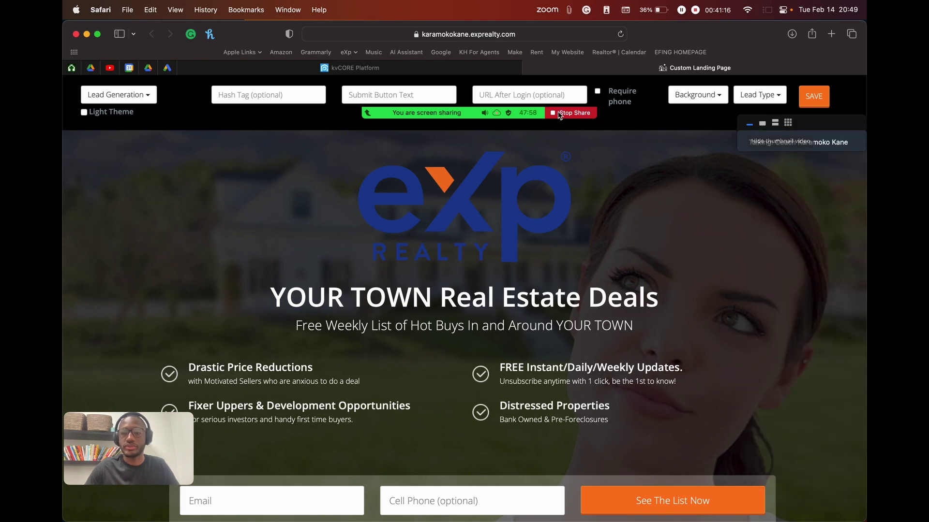
mouse_move(751, 93)
left_click_drag(751, 92, 750, 17)
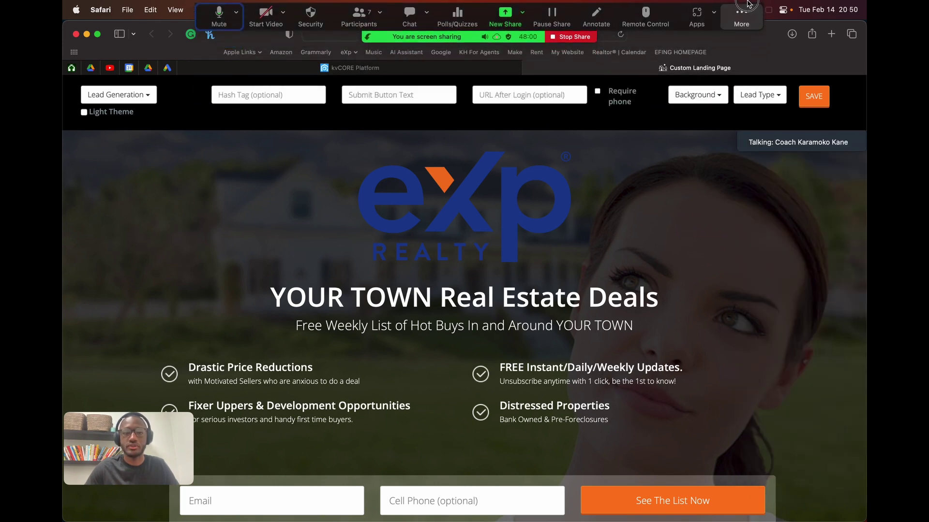
scroll(584, 317, "up", 1)
scroll(584, 316, "down", 1)
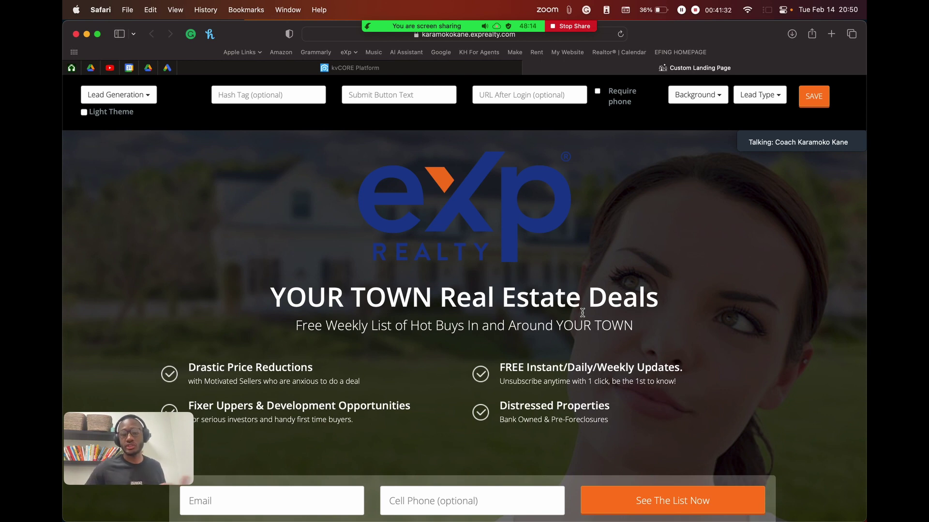
scroll(500, 285, "down", 1)
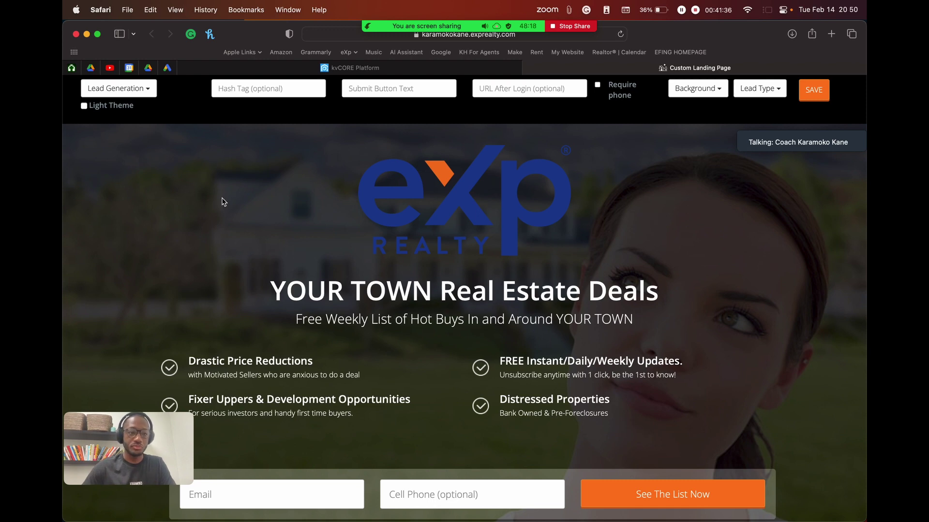
scroll(222, 201, "up", 1)
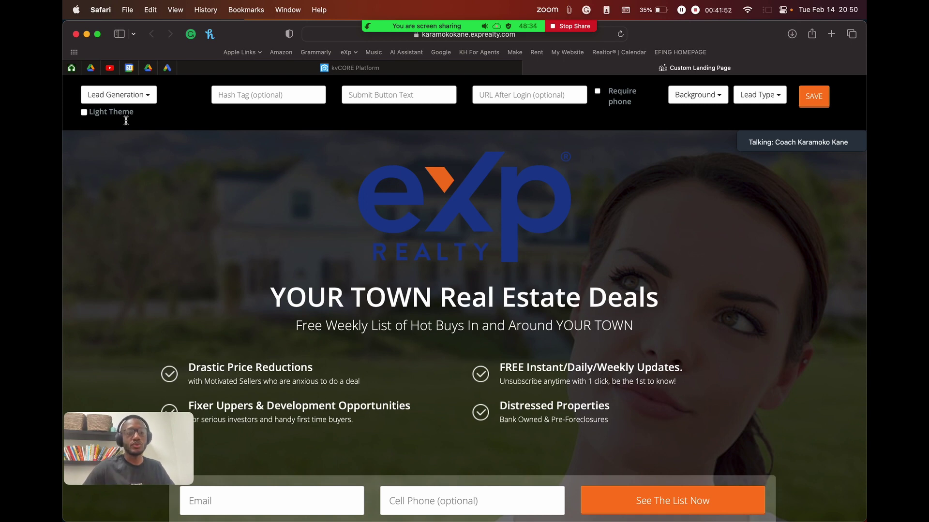
left_click(148, 100)
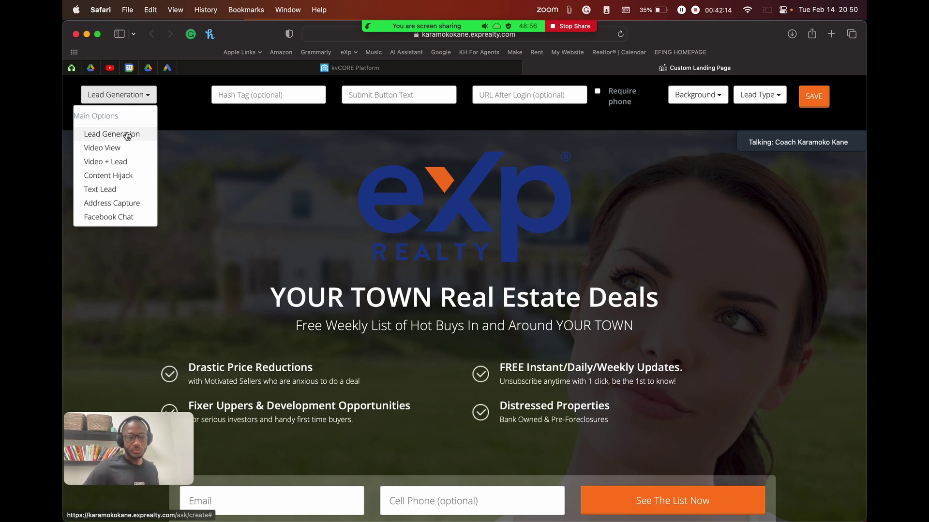
left_click(148, 98)
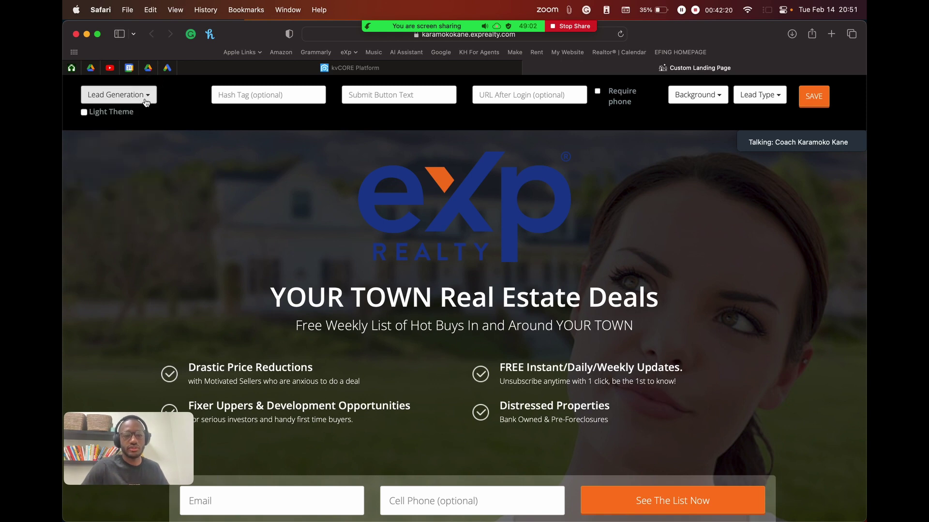
left_click(149, 98)
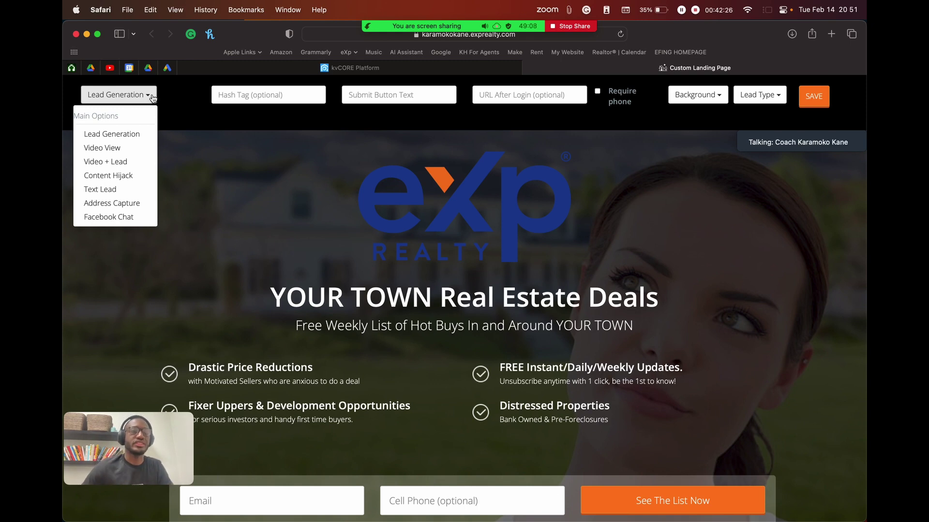
left_click(152, 97)
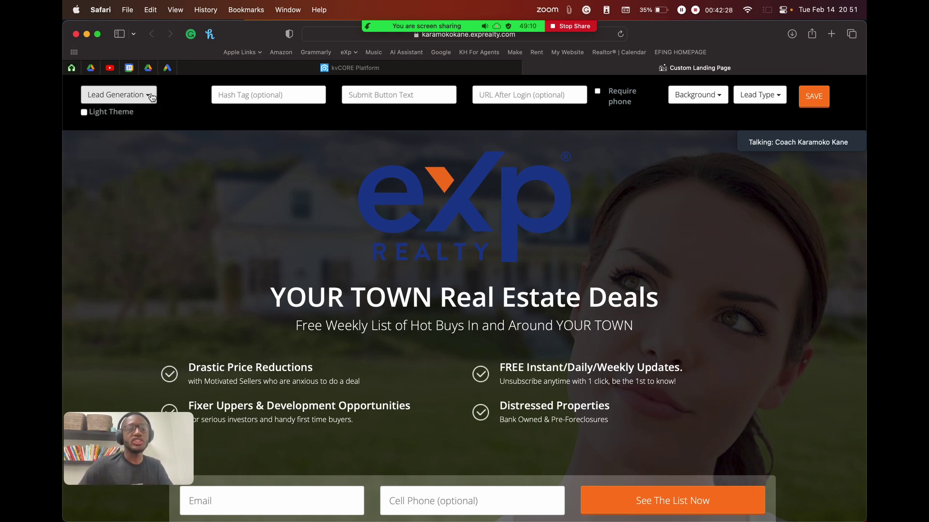
left_click(127, 95)
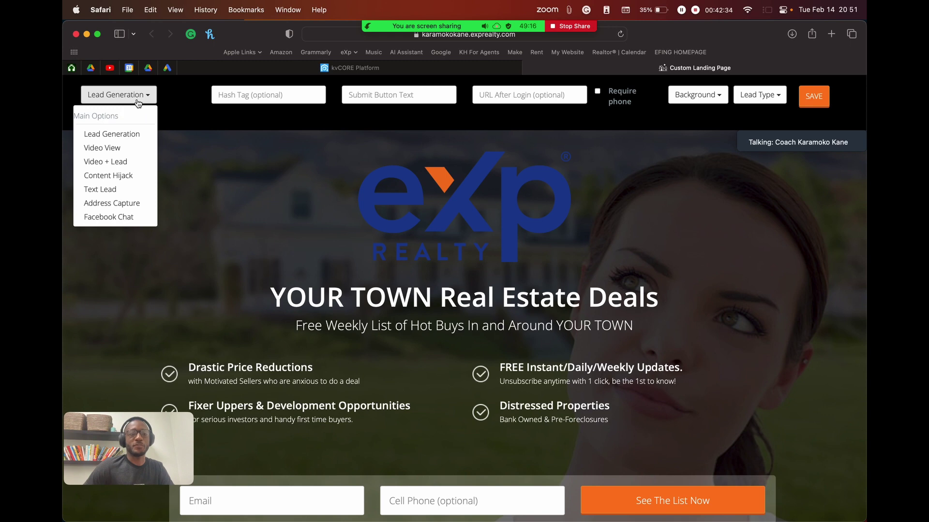
left_click(123, 96)
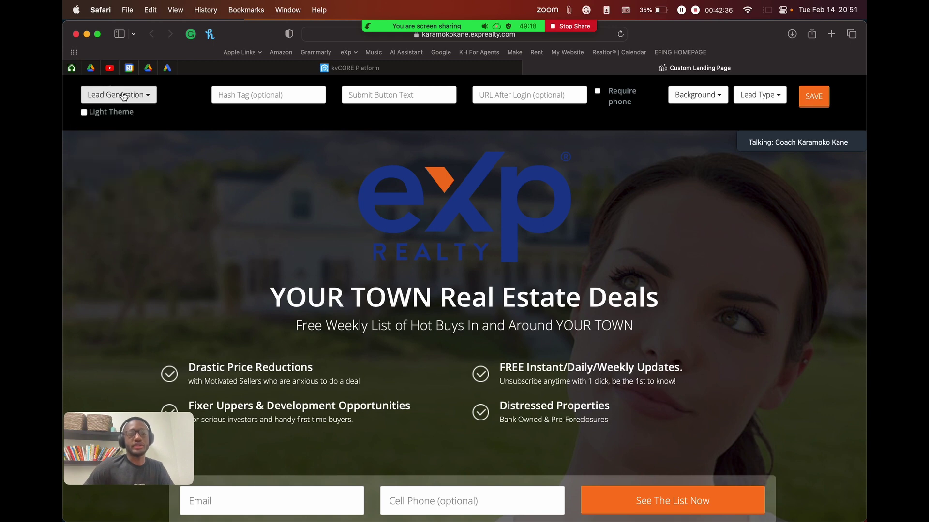
left_click(123, 95)
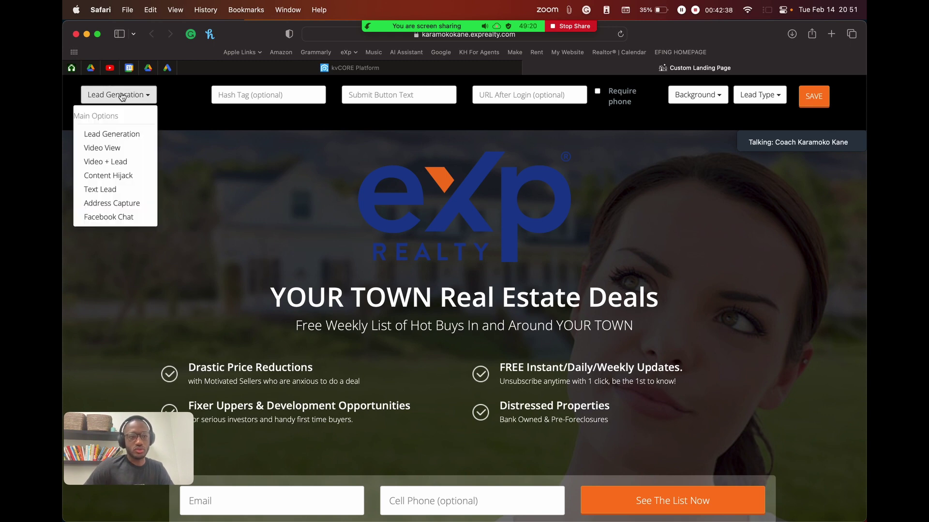
Step: Switch the landing page layout to Video View and preview its YouTube video embed
left_click(107, 149)
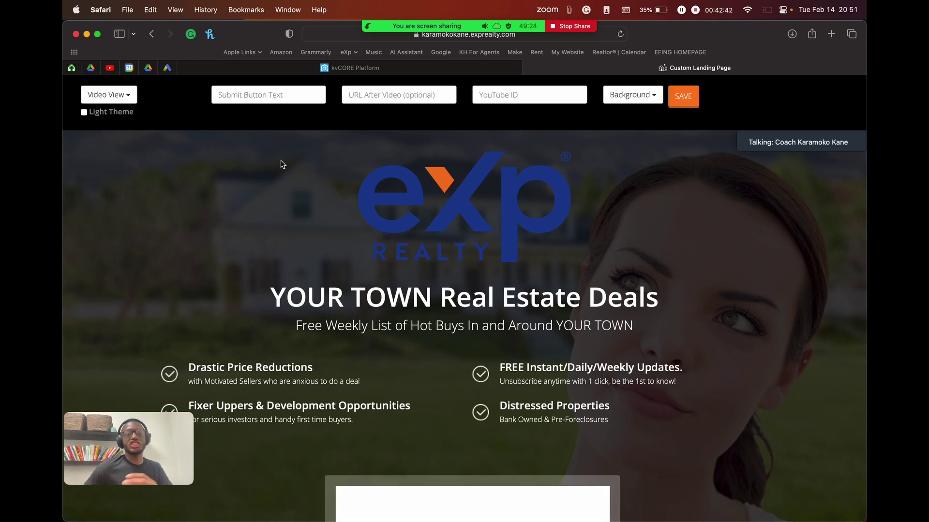
scroll(281, 162, "down", 5)
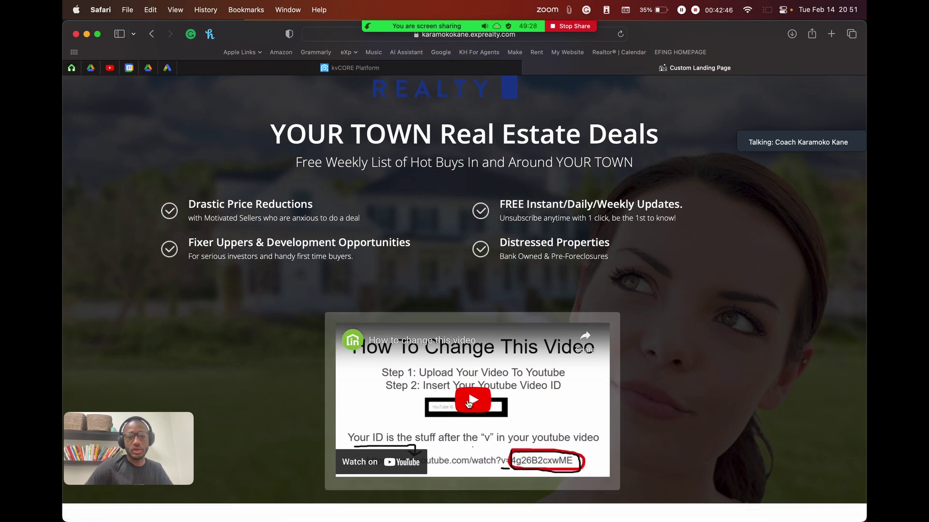
scroll(468, 404, "down", 2)
scroll(468, 404, "up", 7)
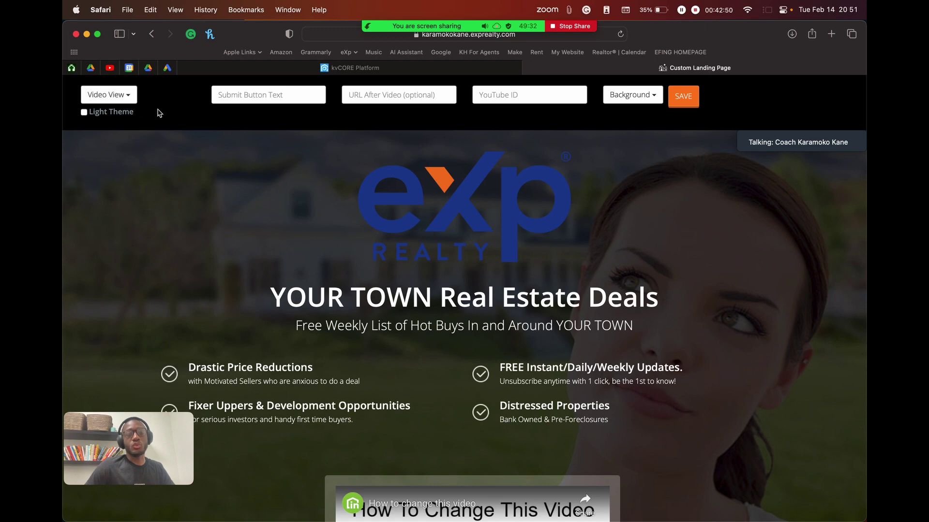
scroll(260, 187, "down", 5)
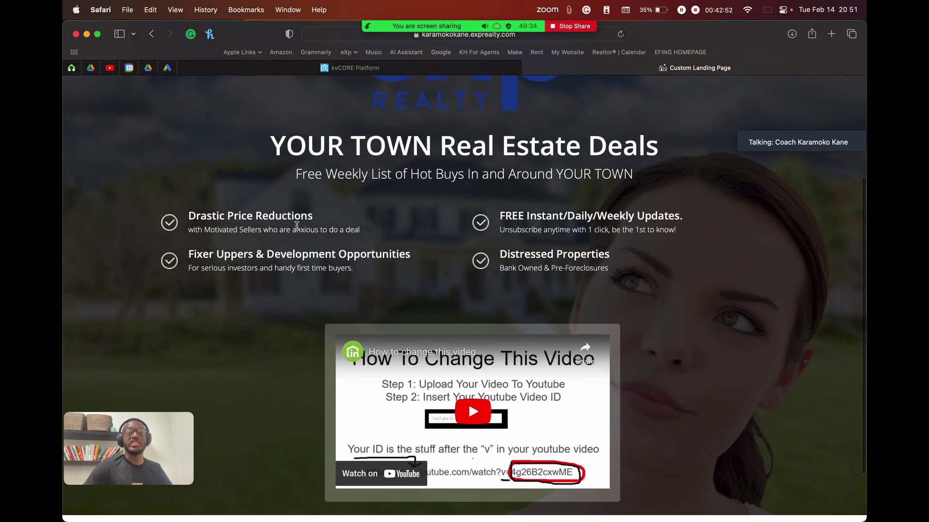
scroll(297, 226, "down", 1)
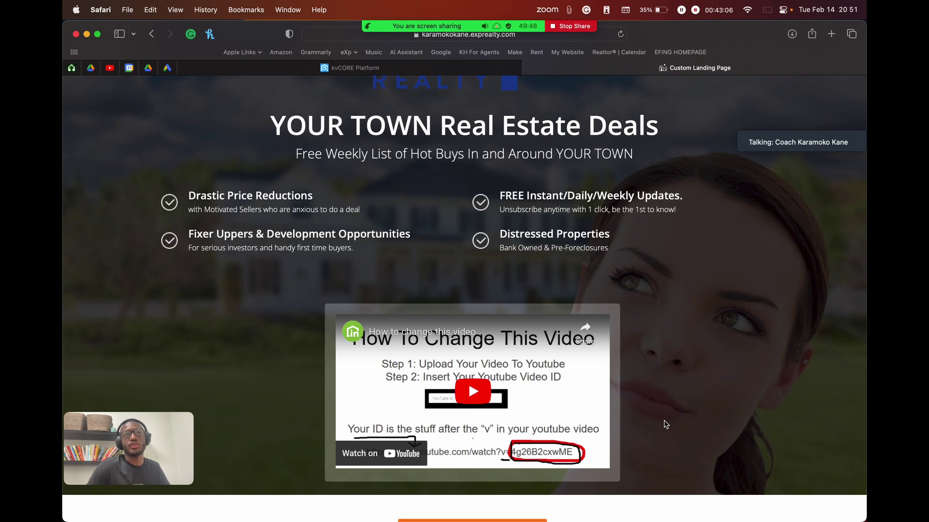
scroll(666, 424, "up", 5)
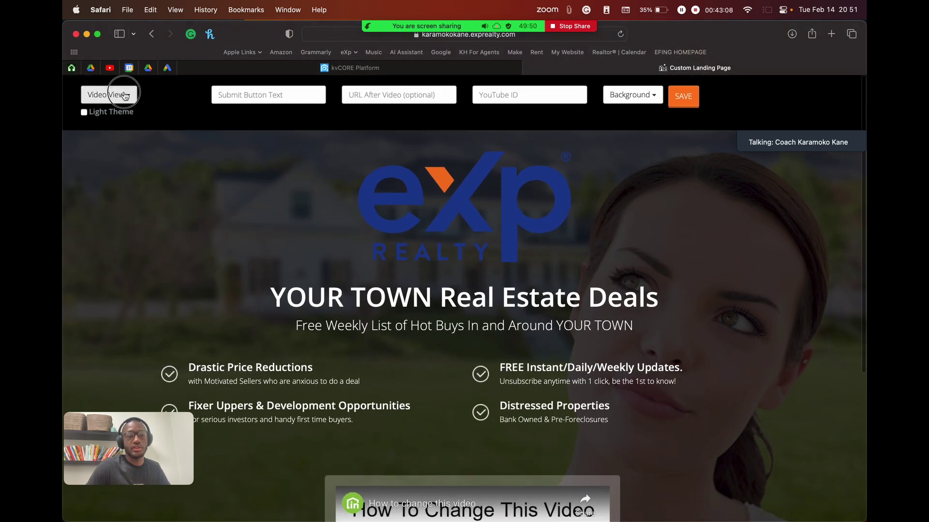
Step: Switch the layout to Video + Lead and preview the video above the Email and Cell Phone form
left_click(121, 95)
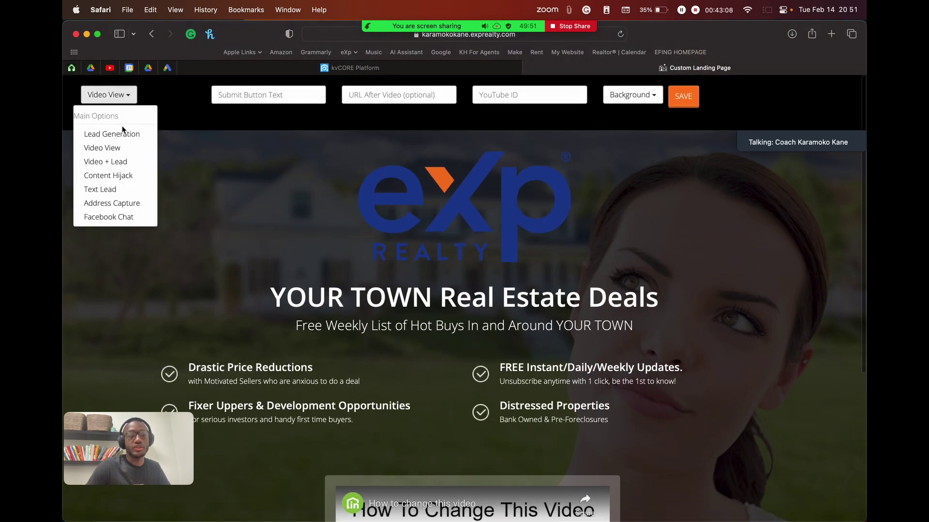
left_click(104, 162)
scroll(269, 229, "down", 1)
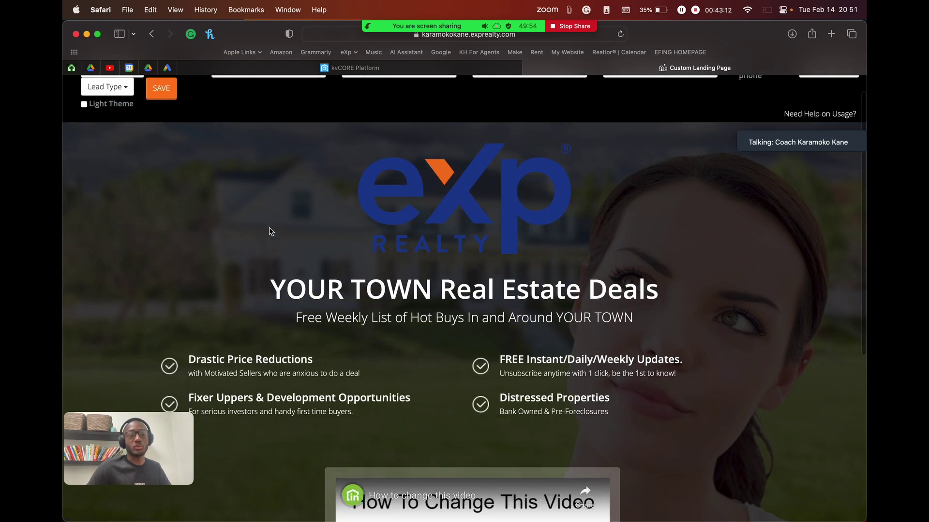
scroll(269, 231, "down", 5)
scroll(270, 231, "up", 1)
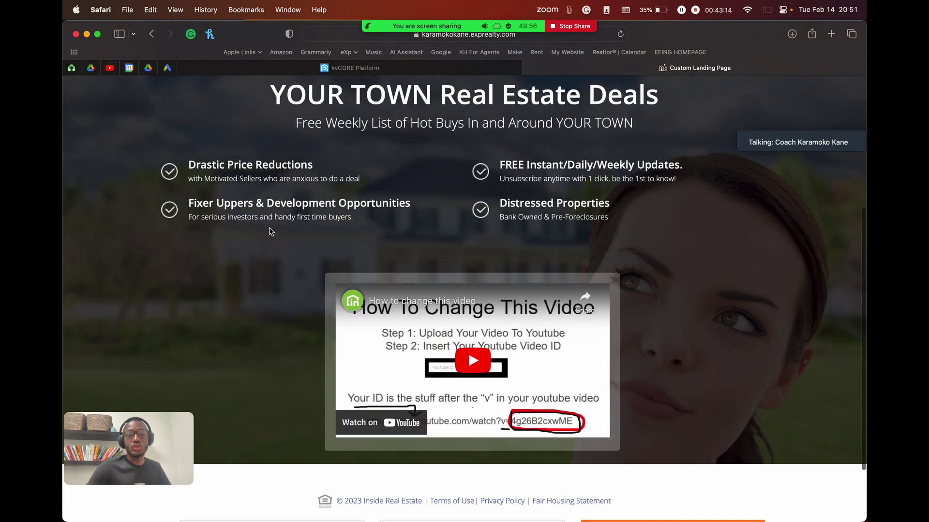
scroll(353, 314, "down", 2)
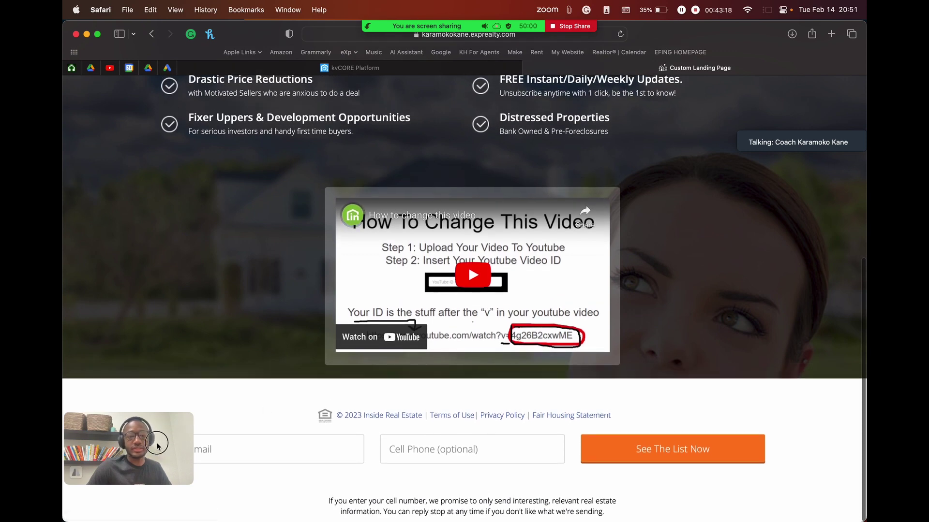
left_click_drag(162, 481, 162, 314)
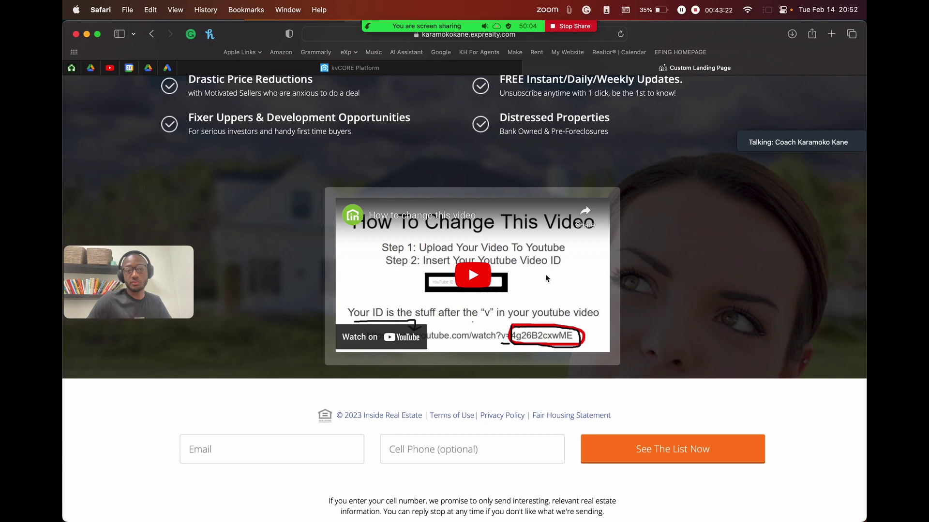
scroll(624, 181, "up", 1)
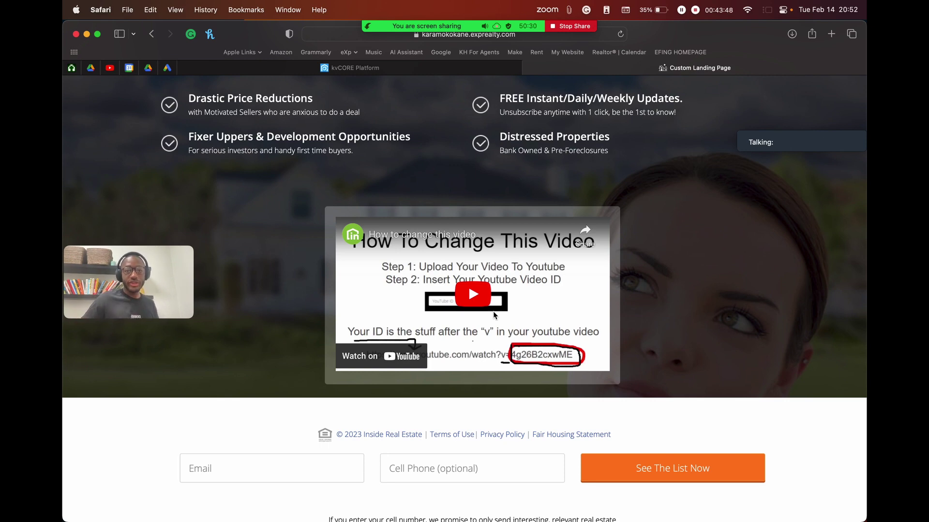
scroll(366, 191, "up", 5)
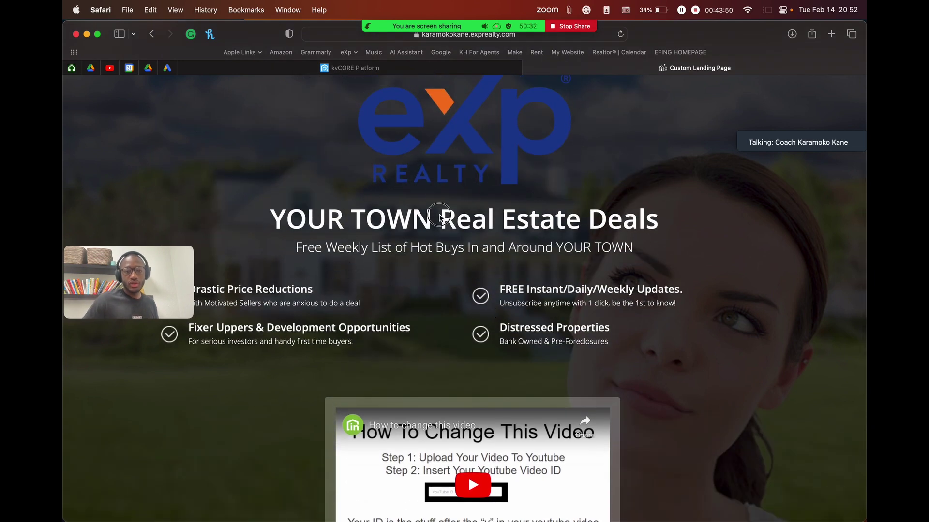
Step: Rewrite the headline 'YOUR TOWN Real Estate Deals' as 'Tips For First Time Homebuyers'
left_click(440, 215)
left_click_drag(658, 223, 279, 215)
left_click_drag(667, 215, 274, 216)
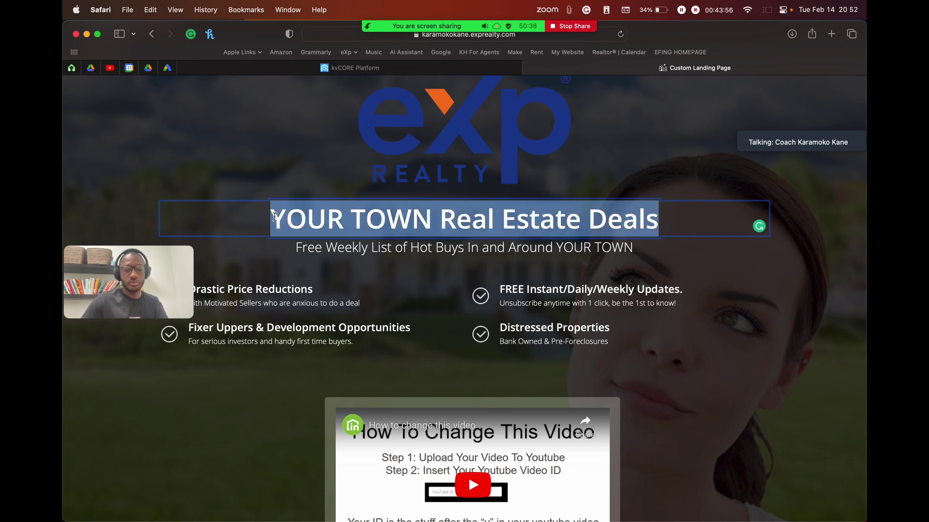
type("Top ")
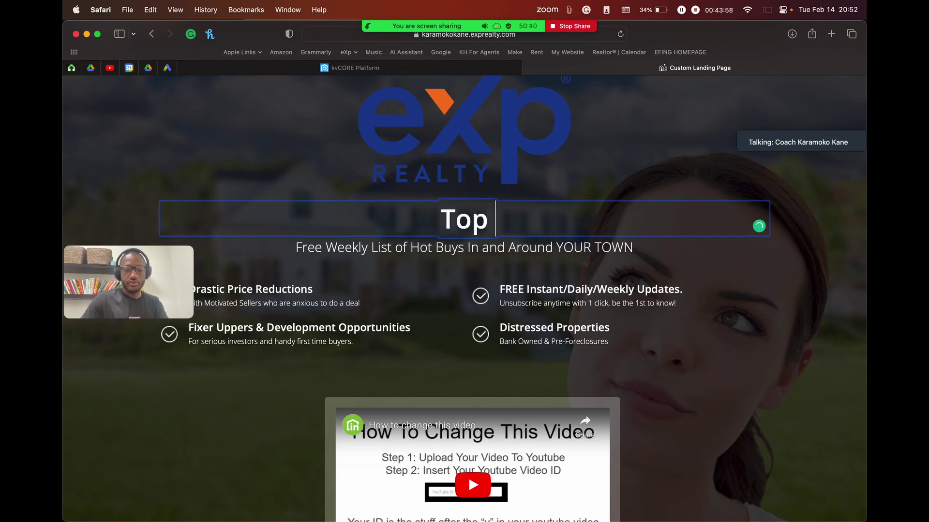
type("5 Tips For")
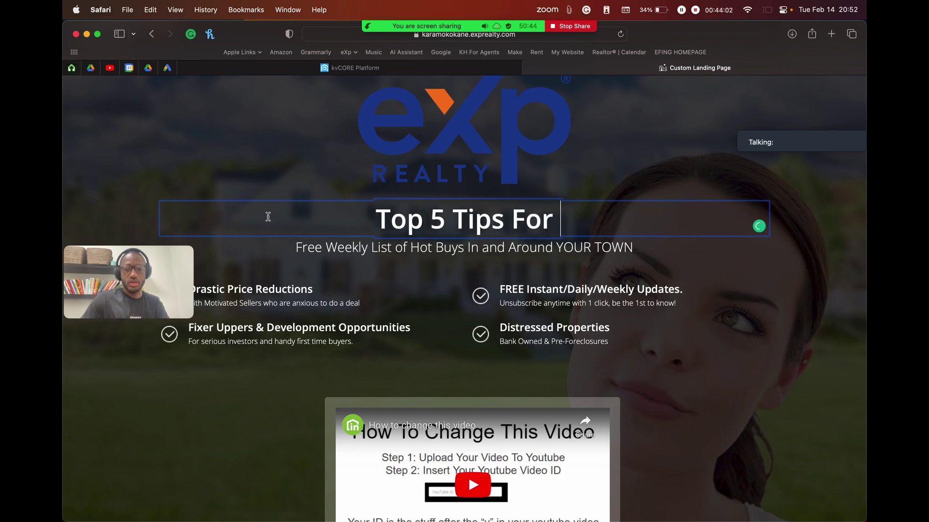
double_click(435, 221)
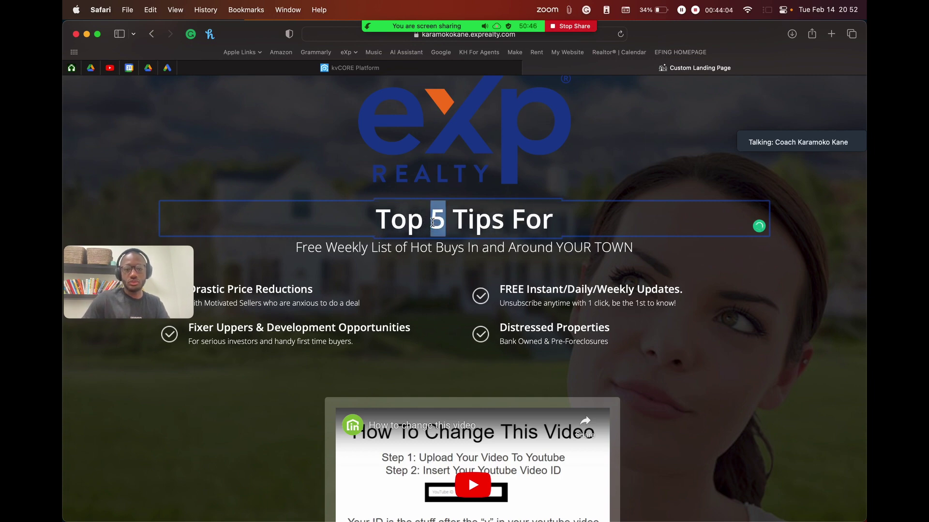
left_click_drag(455, 223, 375, 220)
key("BackSpace")
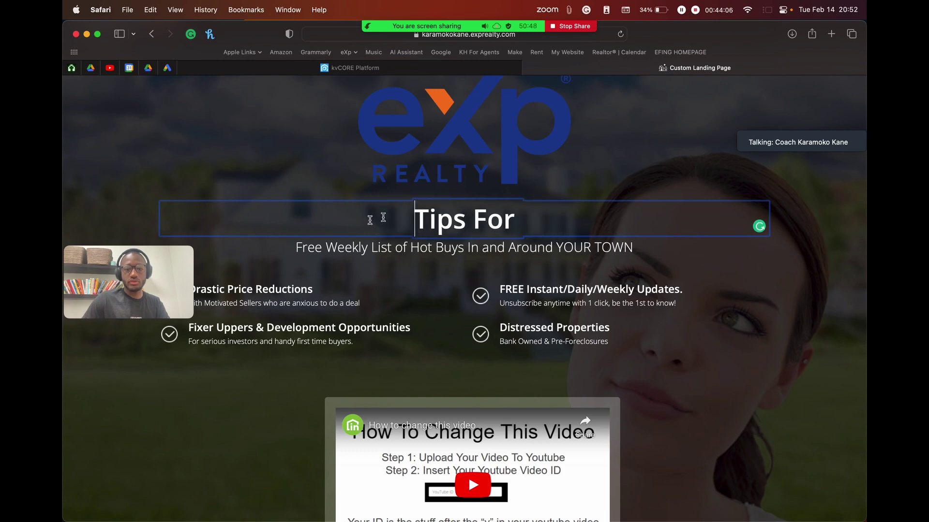
left_click(527, 218)
type("First")
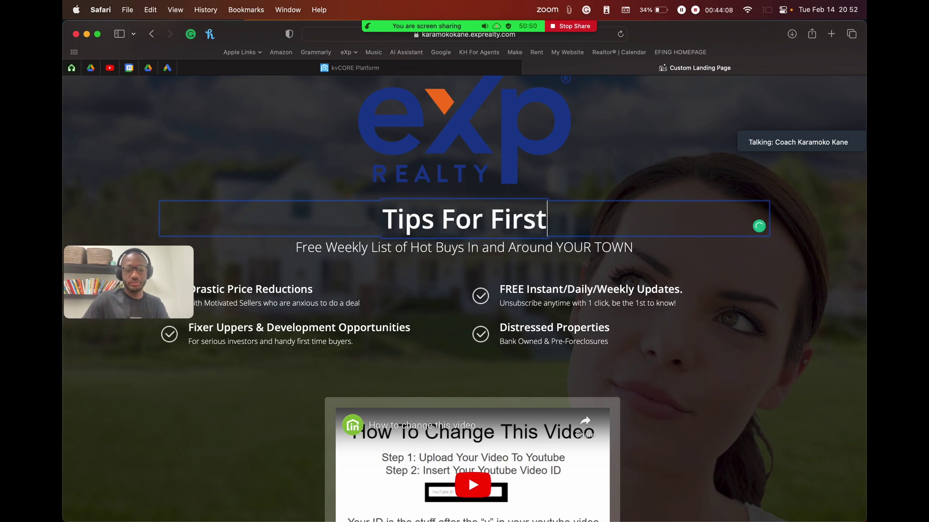
type(" Time Home")
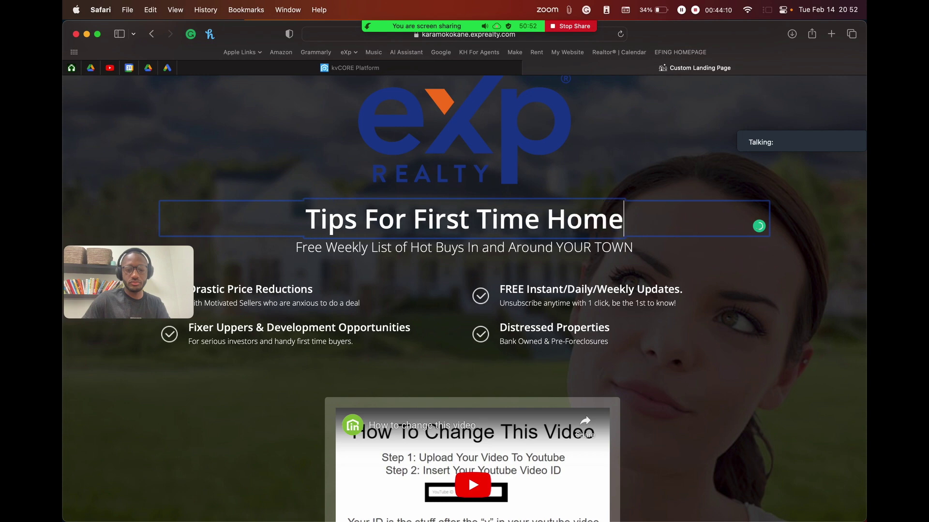
type("buyers")
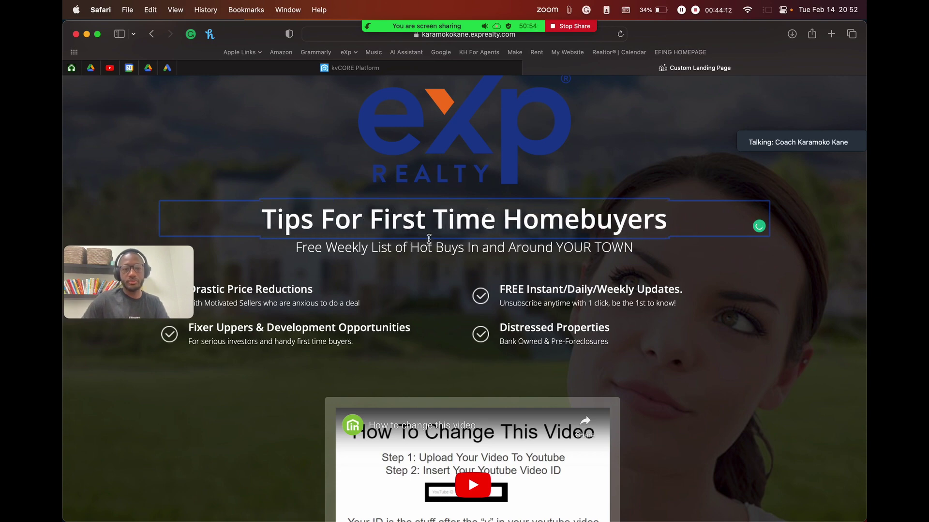
Step: Replace the subtitle with 'Sign up to revise xnvcnewovnwlnvwn'
left_click(429, 248)
left_click(634, 249)
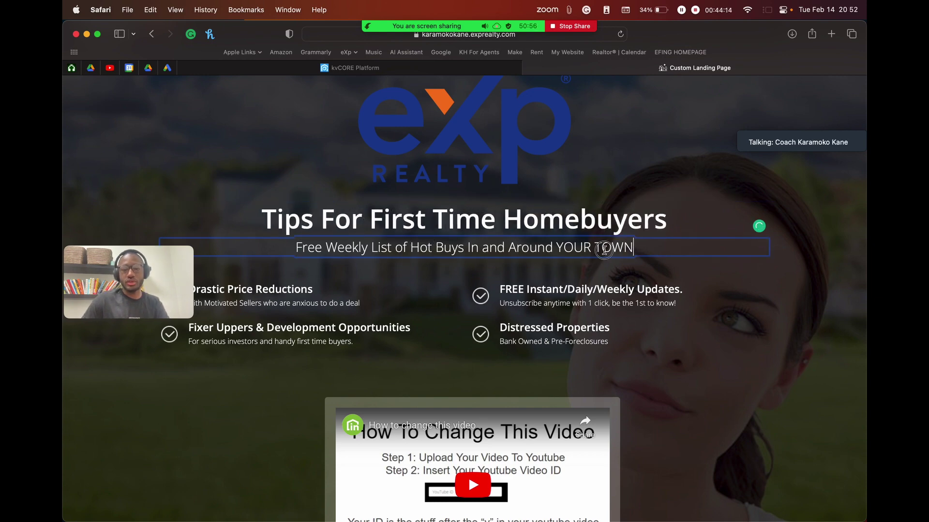
key("super+a")
type("Sig")
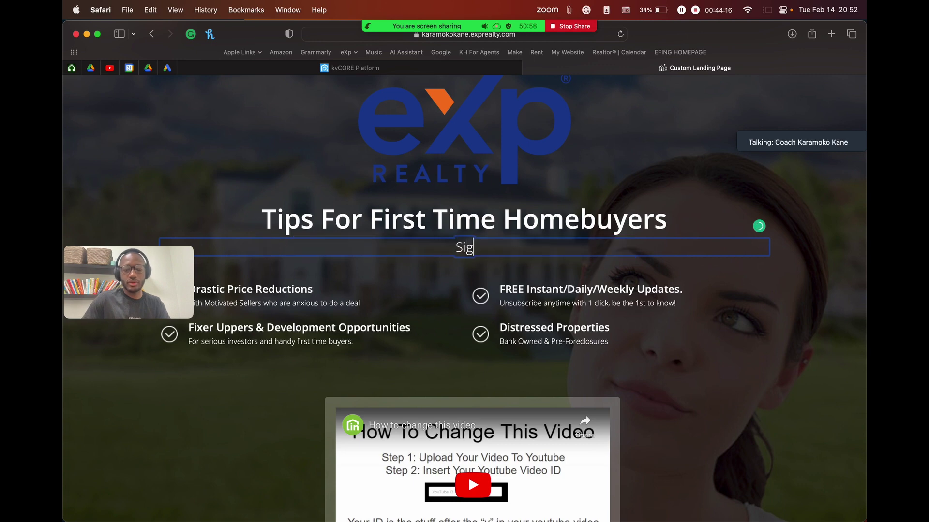
type("n up to revise ")
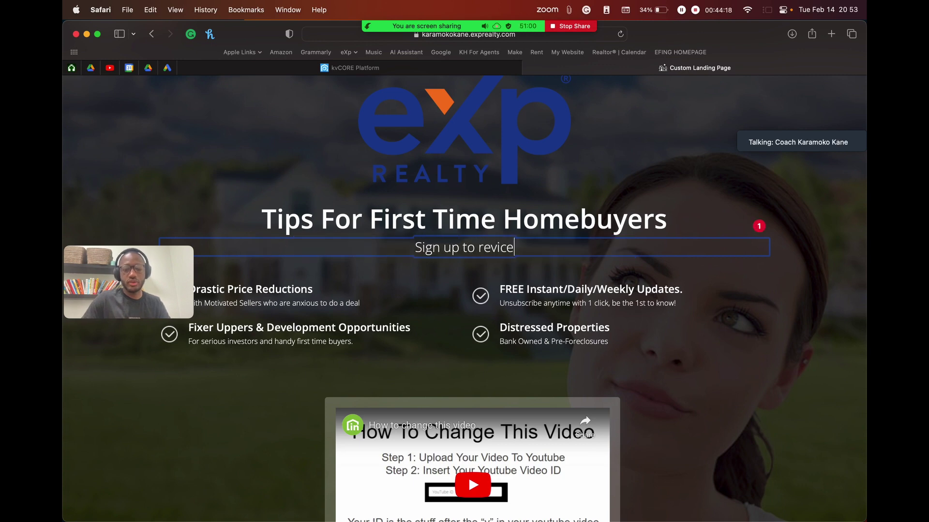
type("xnvcnewovnwlnvwn")
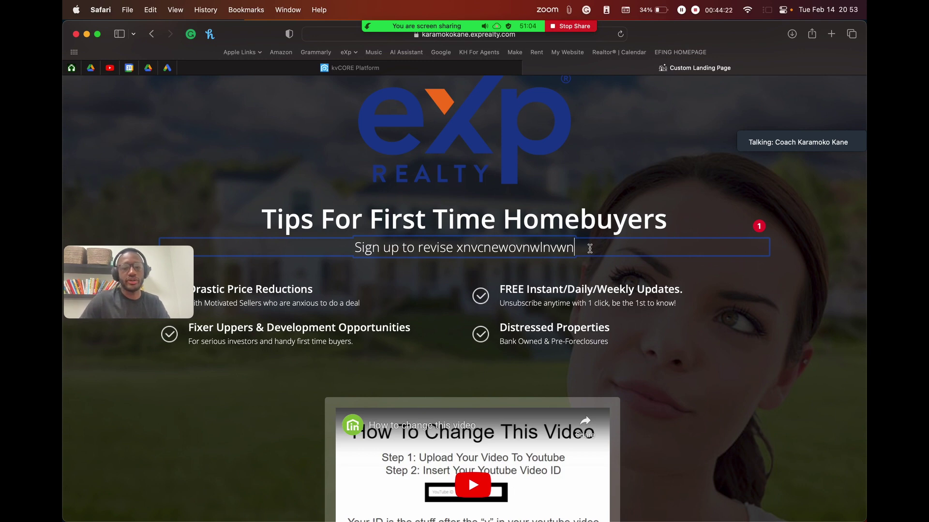
scroll(329, 287, "down", 3)
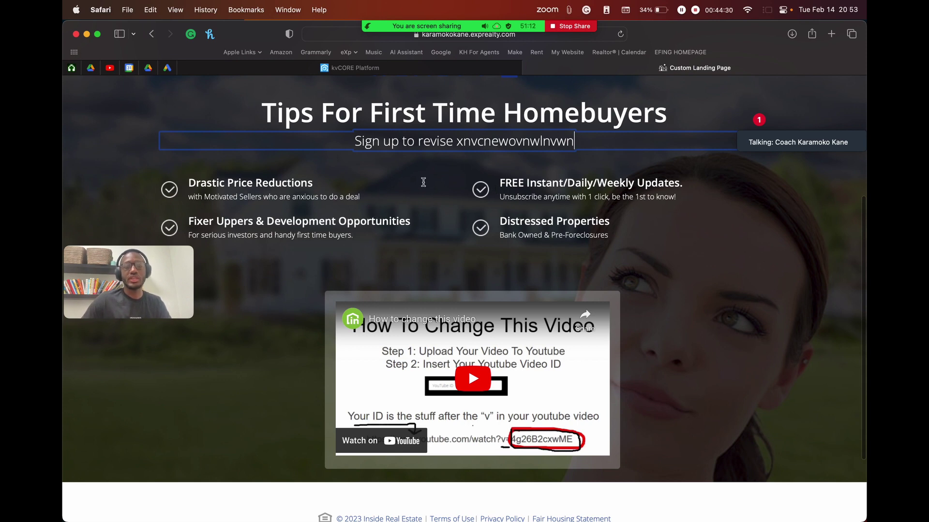
Step: Delete the Fixer Uppers and Distressed Properties bullets, then retitle the first bullet 'receive weekly tips that willl.....' with placeholder description
left_click(316, 225)
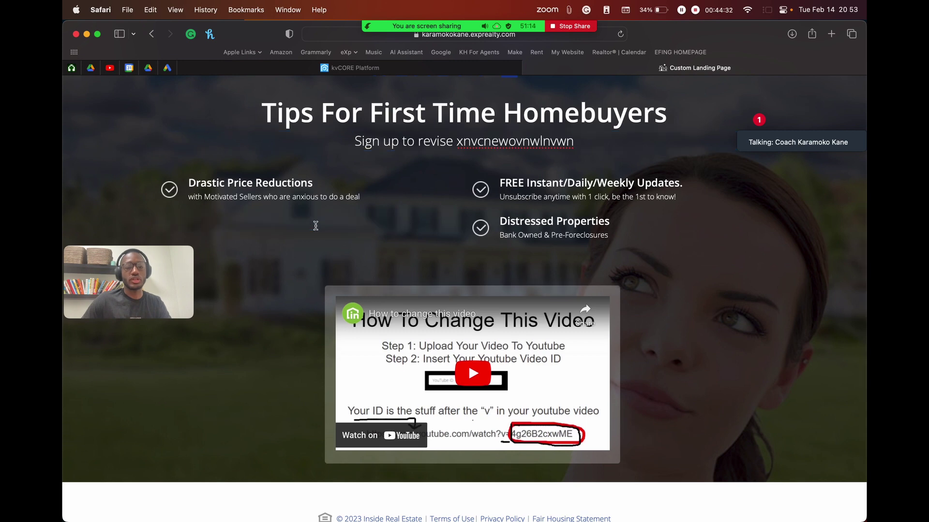
left_click(583, 223)
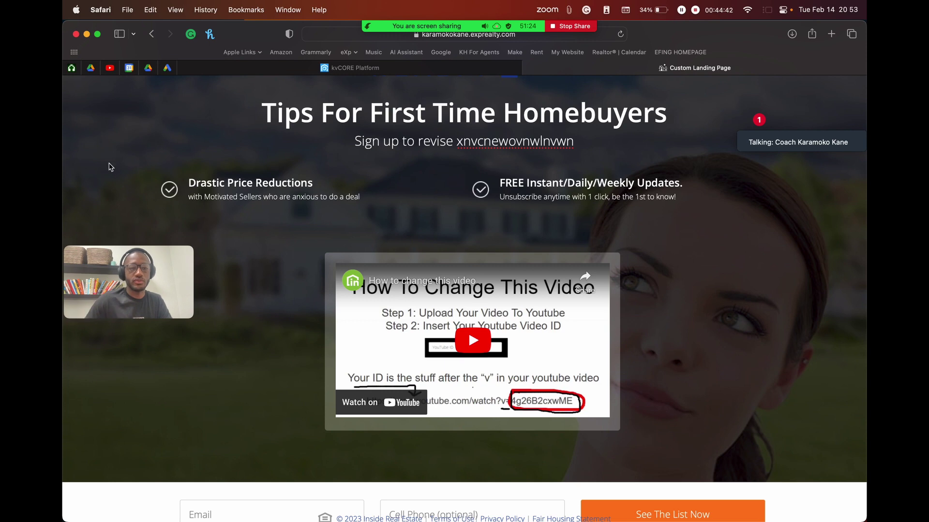
left_click(244, 186)
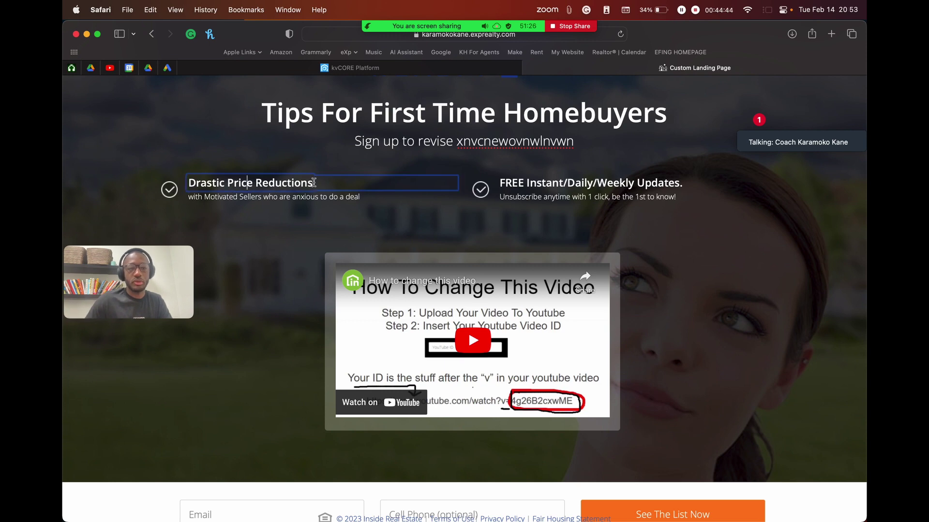
left_click_drag(314, 182, 166, 183)
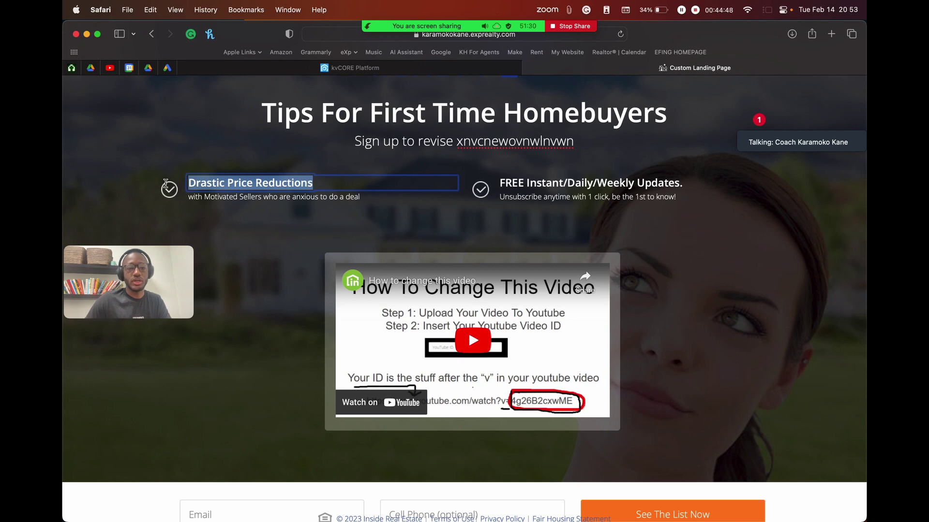
type("receive")
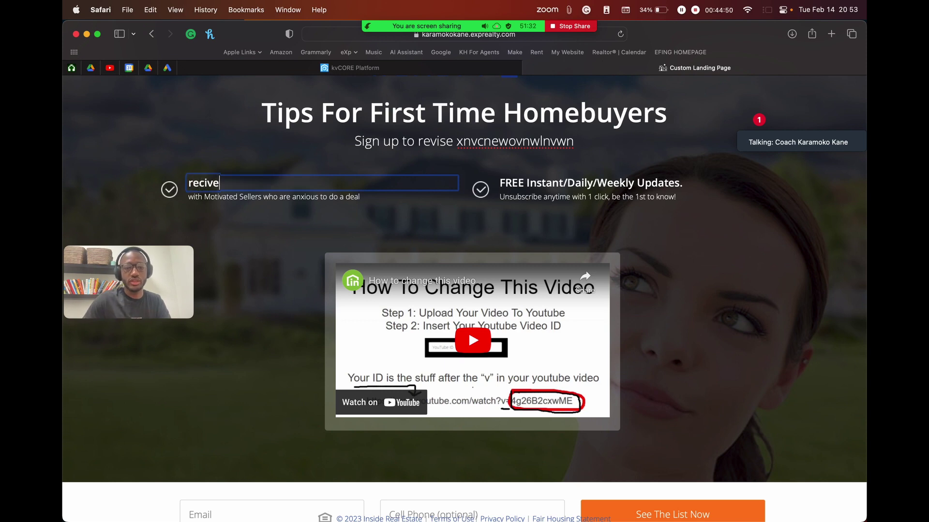
type(" weekly")
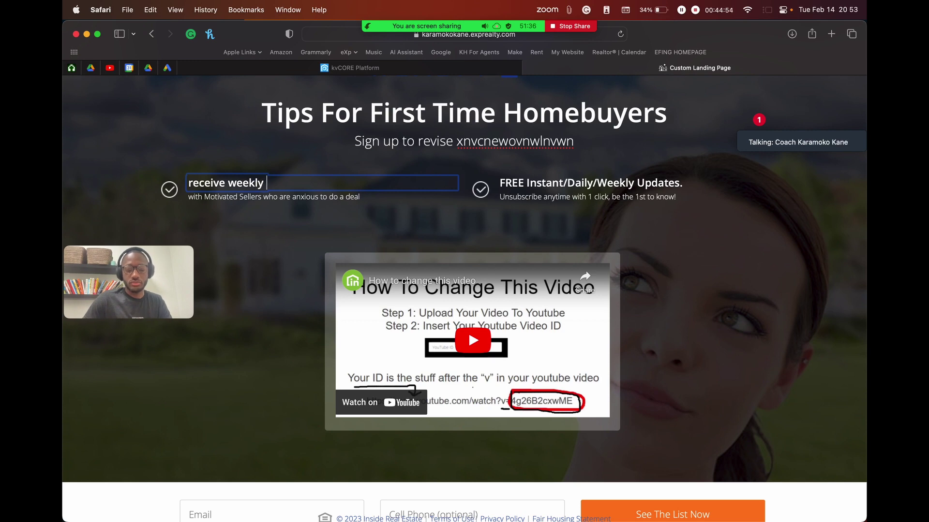
type(" tips ")
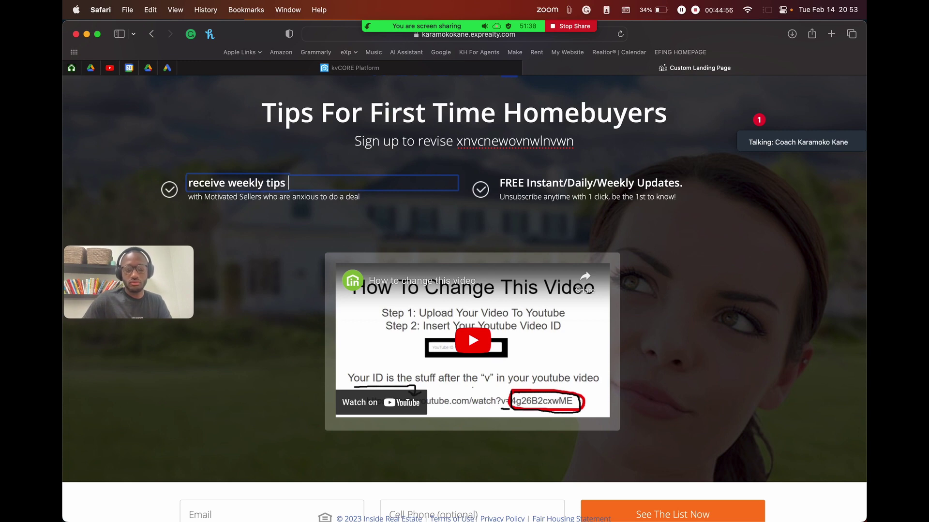
type("that will")
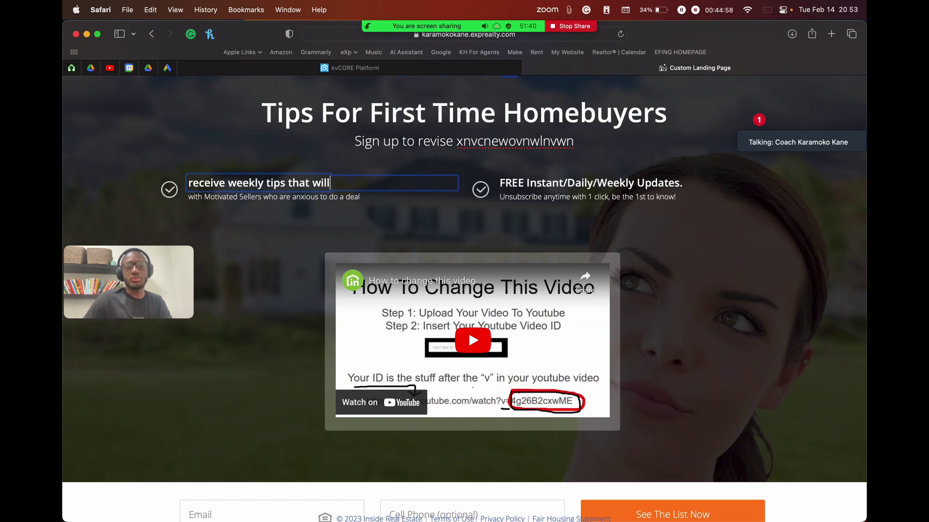
type("l.....")
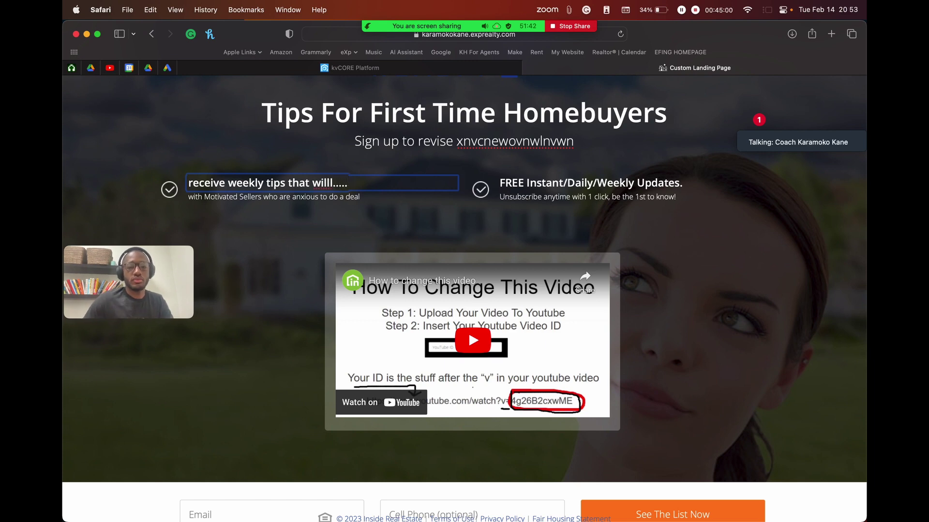
left_click(305, 197)
left_click_drag(357, 197, 183, 197)
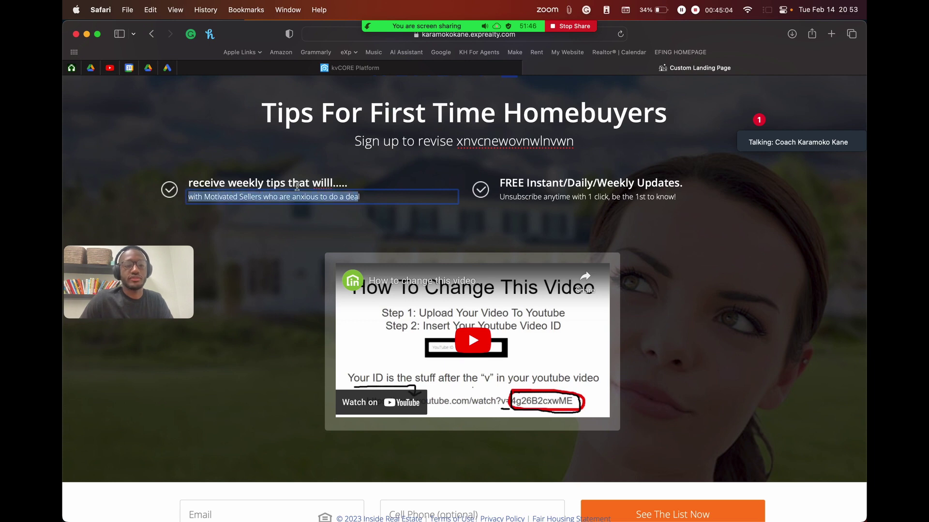
type("lscnwoenvwenvk")
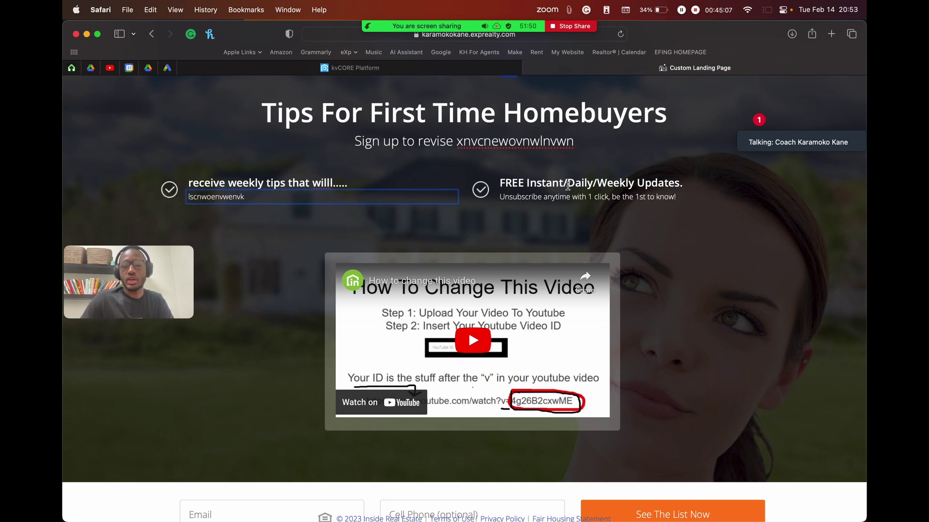
Step: Rename the second bullet heading to 'Live MLS Update' and replace its description with placeholder text
left_click(568, 186)
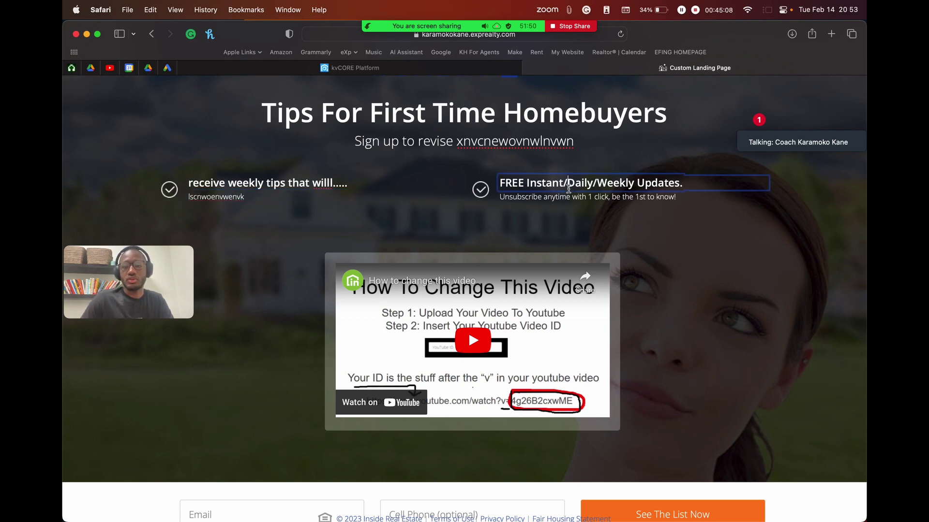
left_click_drag(683, 183, 495, 187)
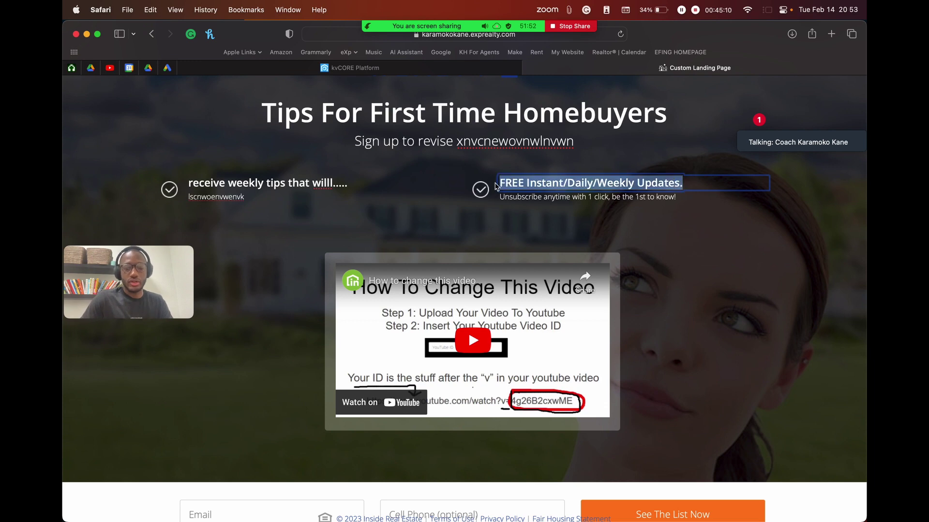
type("Live MLS ")
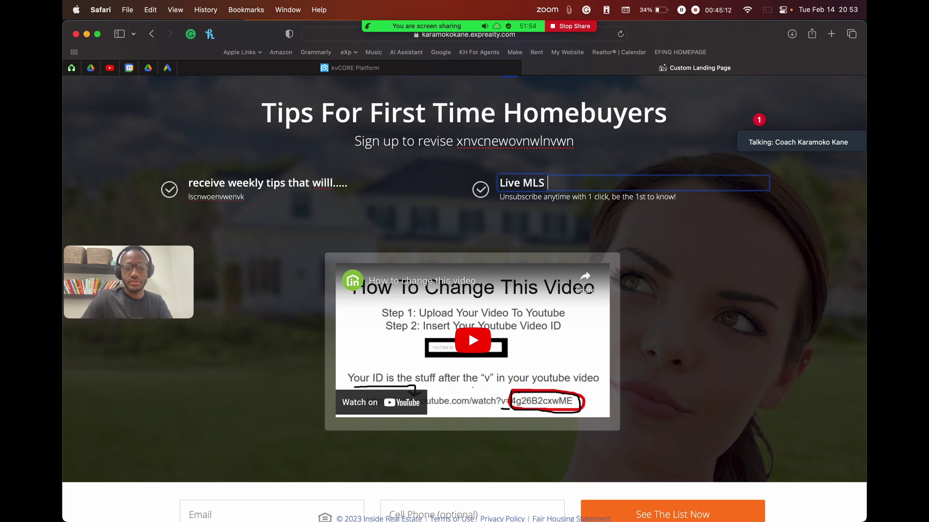
type("U")
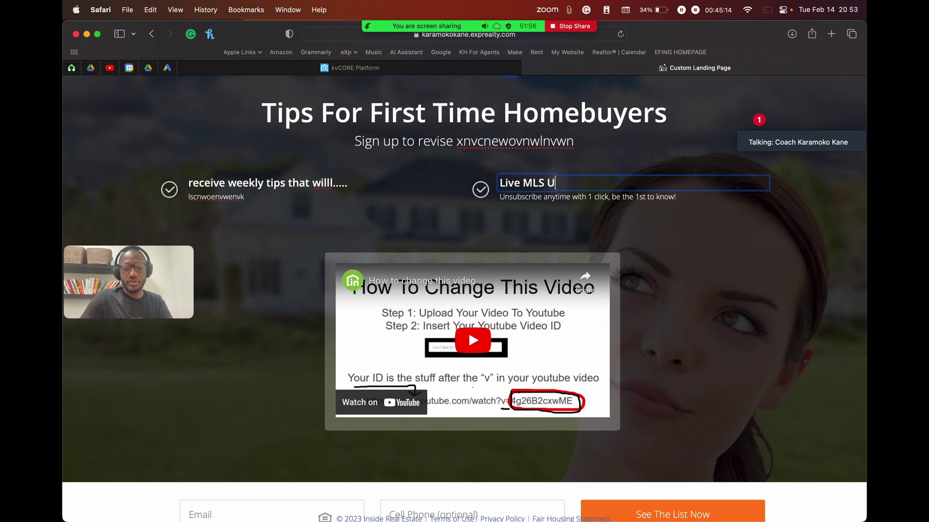
type("pdate")
left_click(569, 196)
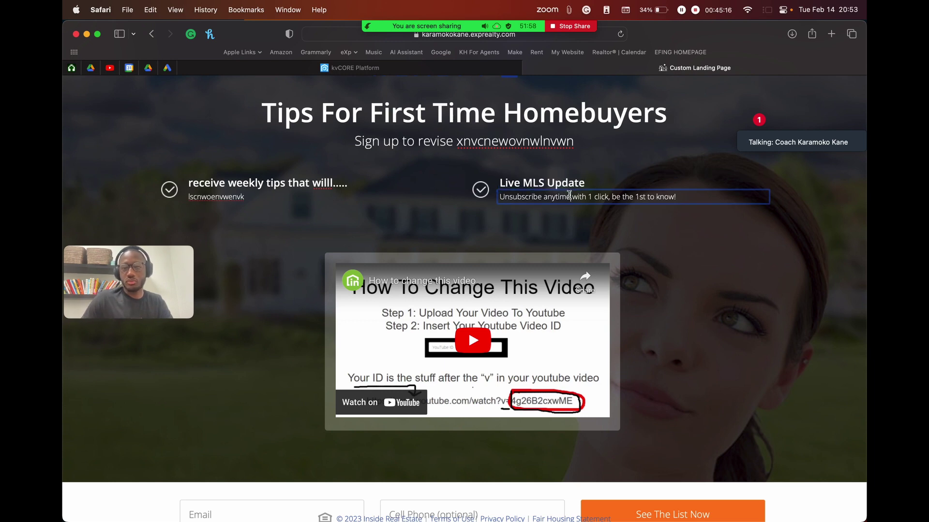
left_click_drag(680, 197, 380, 194)
type("kjcbwklejnclwkenclweknc")
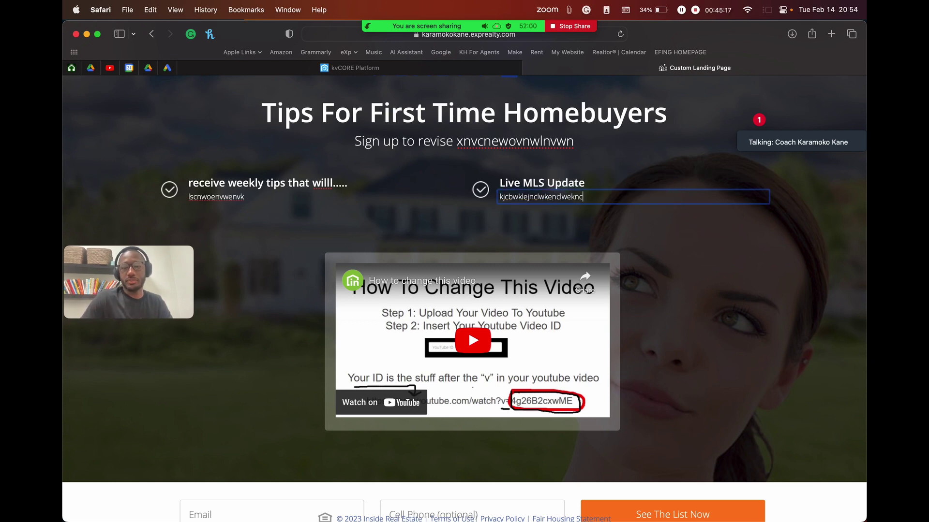
type("lkwclen")
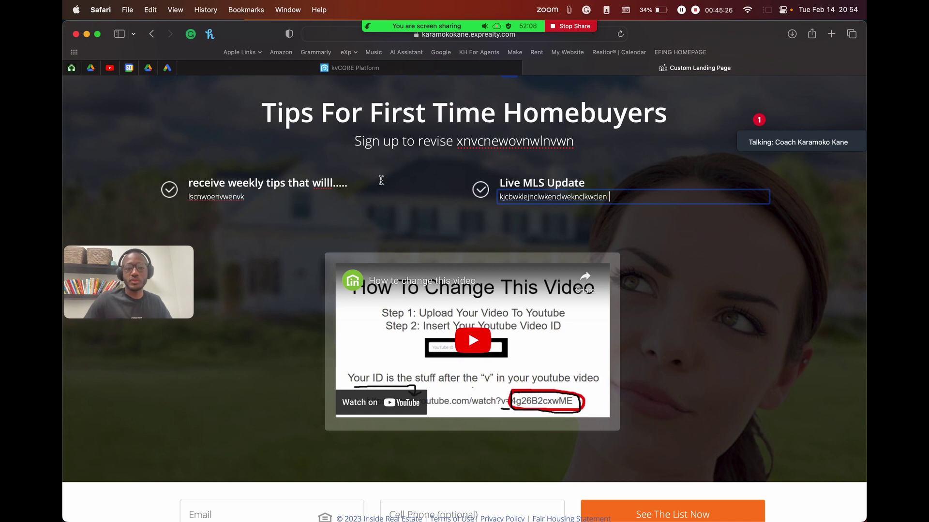
scroll(403, 183, "up", 5)
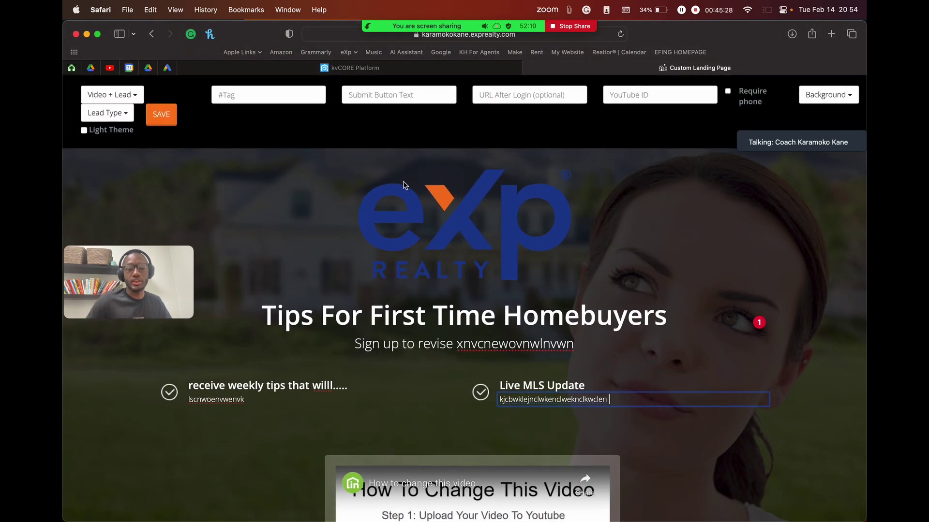
scroll(404, 183, "down", 2)
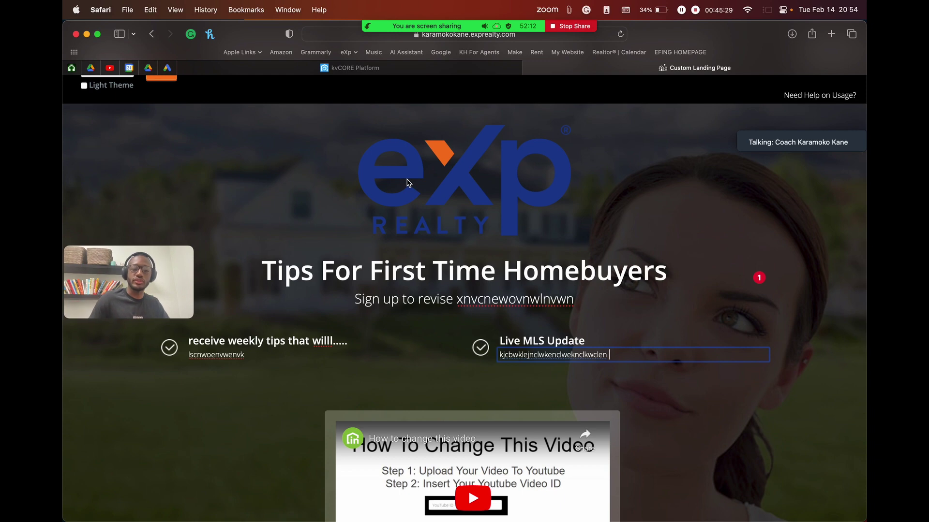
scroll(289, 274, "down", 3)
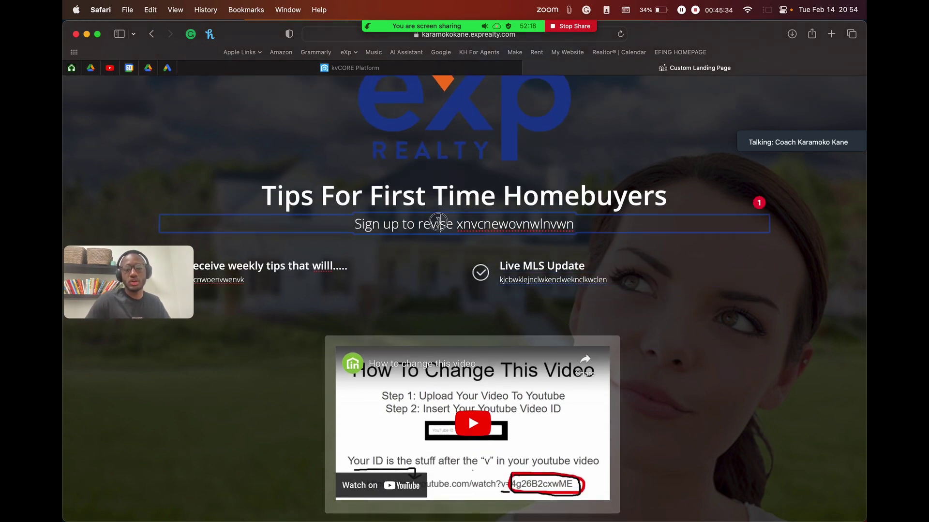
Step: Replace the word 'revise' in the subtitle with 'recieve'
left_click(438, 223)
double_click(453, 224)
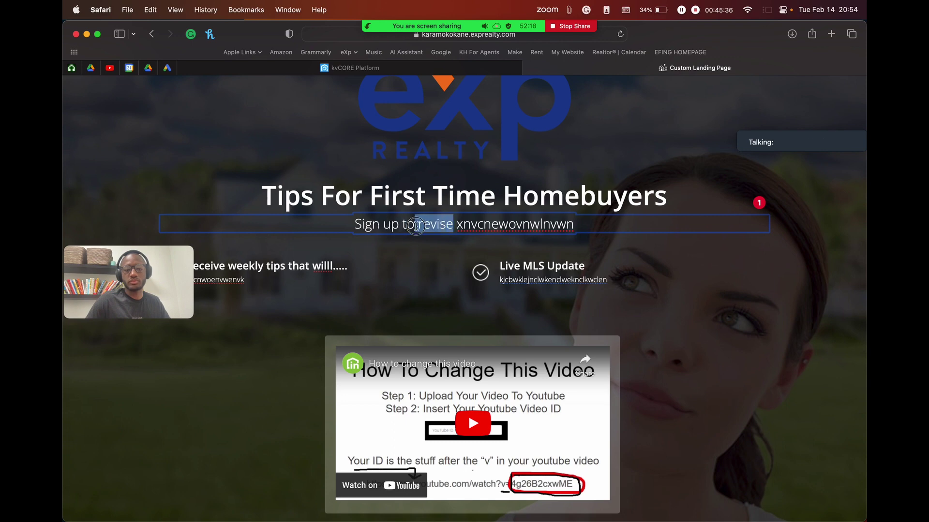
key("BackSpace")
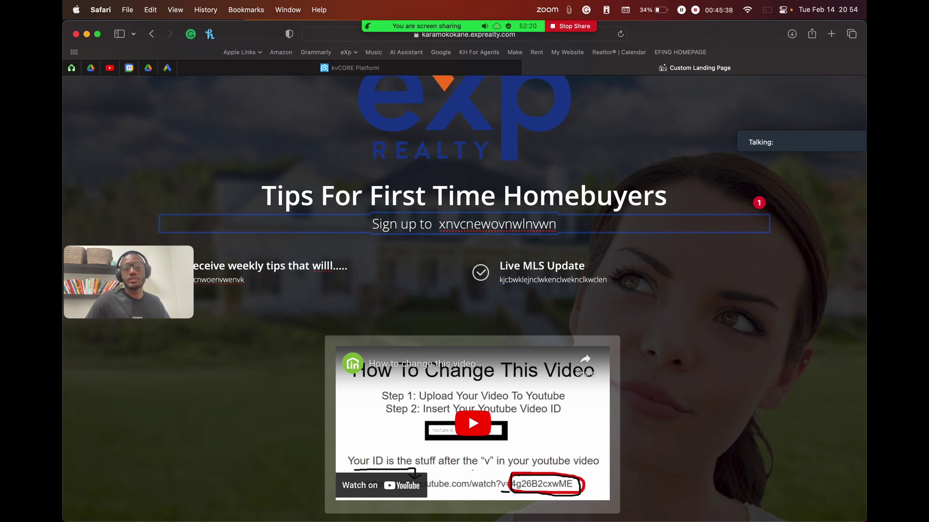
type("reciev")
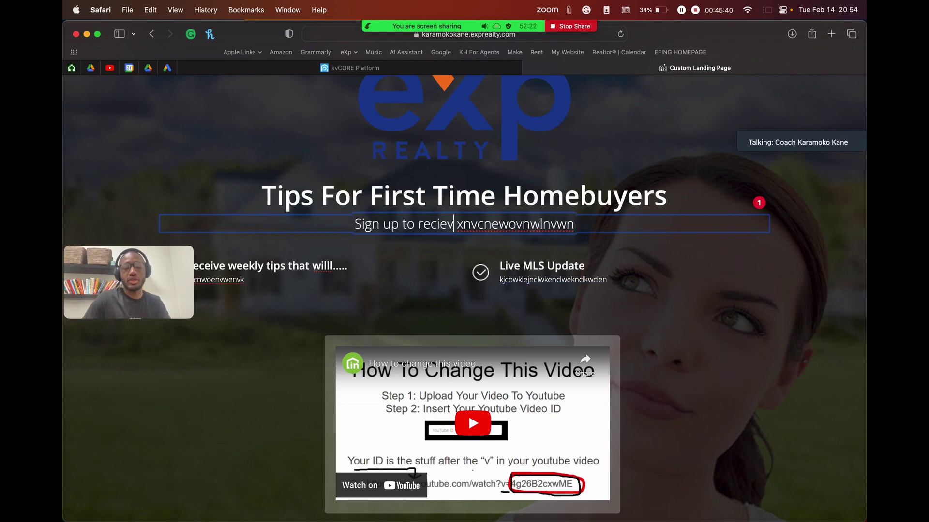
type("e")
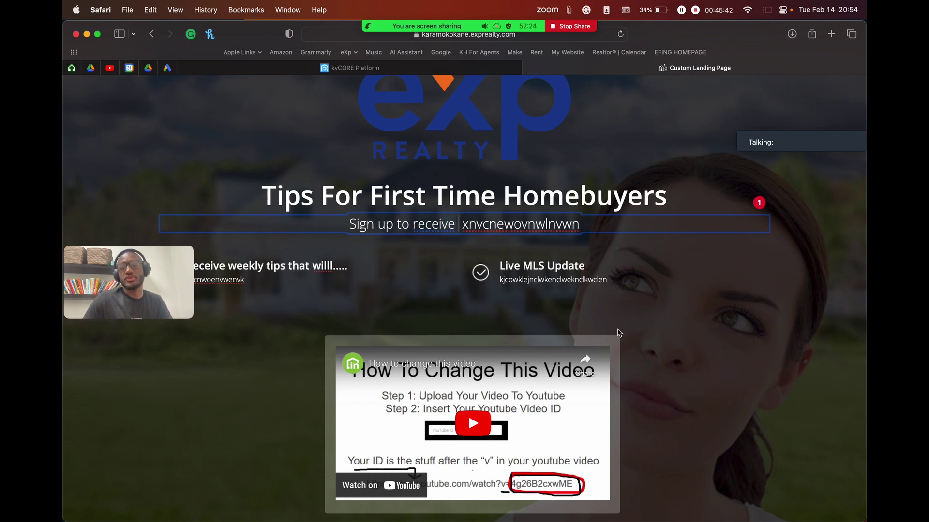
scroll(618, 332, "down", 5)
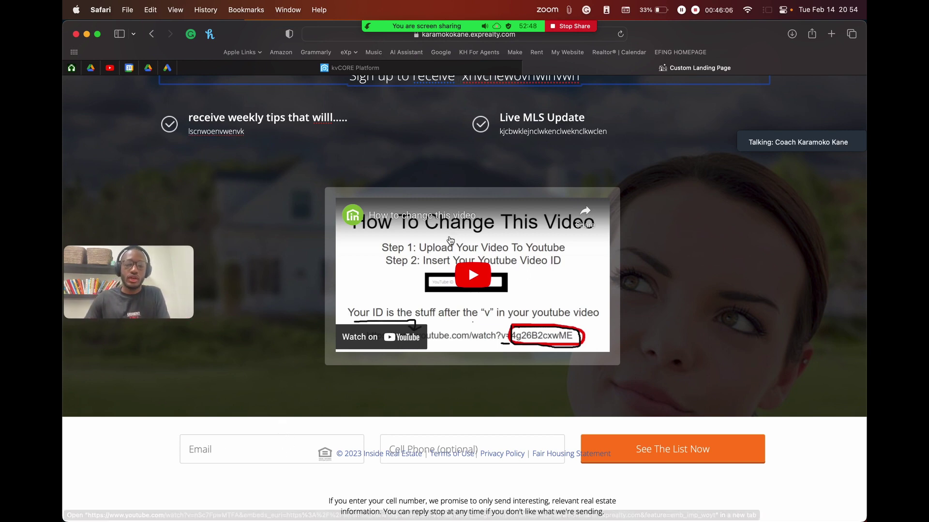
Step: Scroll through the landing page draft and return to the top of the editor
scroll(481, 231, "up", 4)
scroll(481, 230, "down", 4)
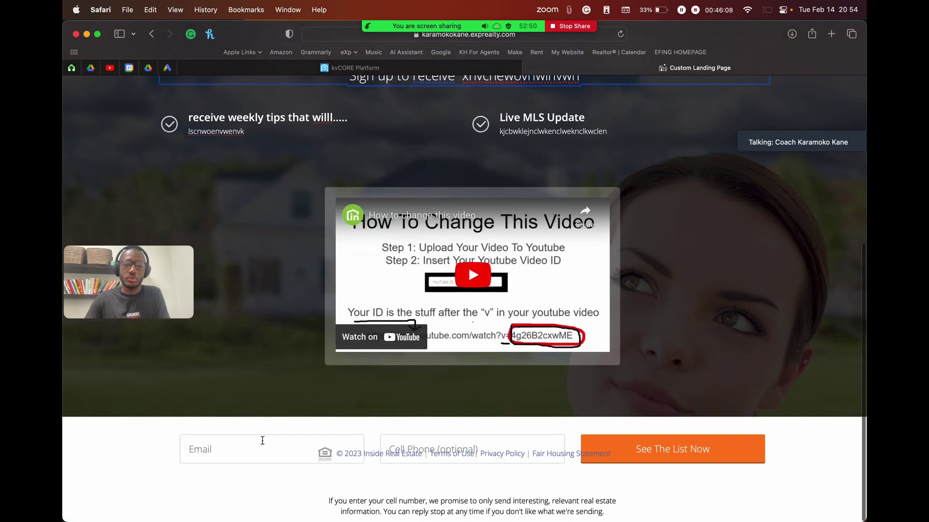
scroll(392, 235, "up", 2)
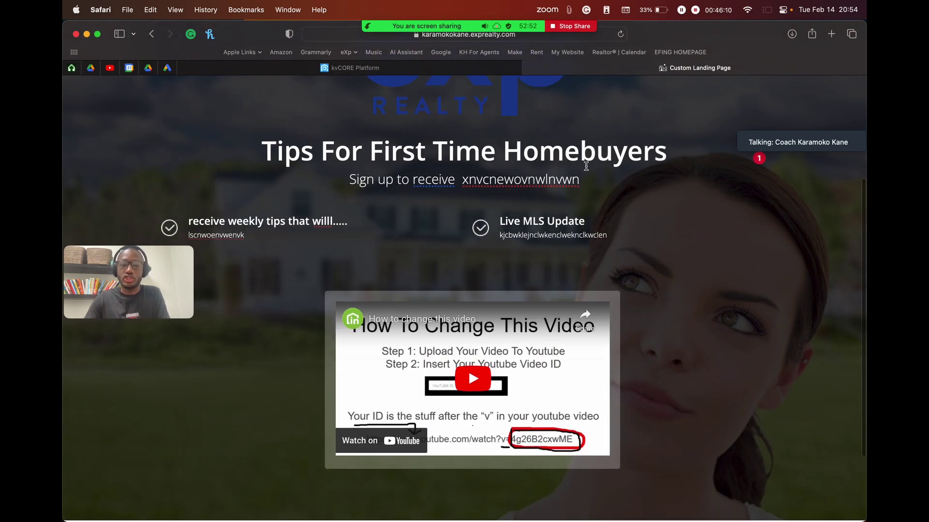
scroll(466, 341, "down", 2)
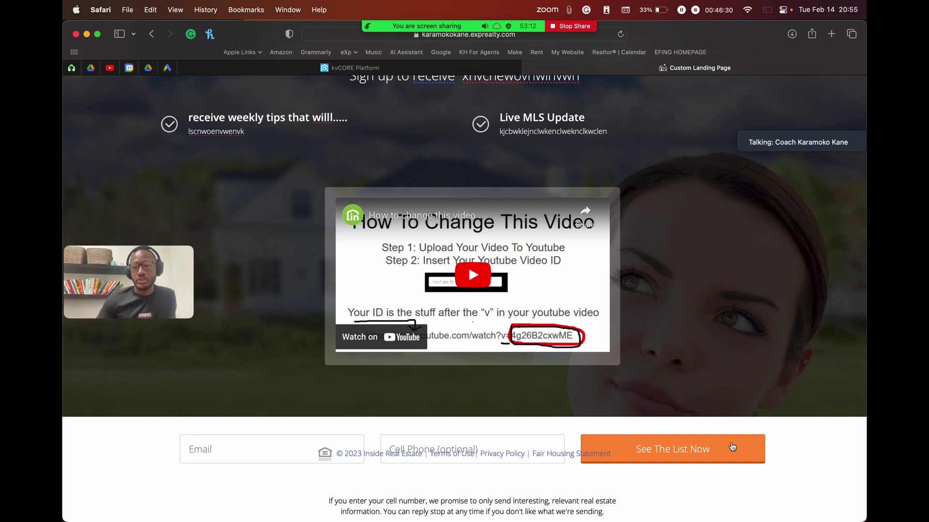
scroll(732, 446, "up", 10)
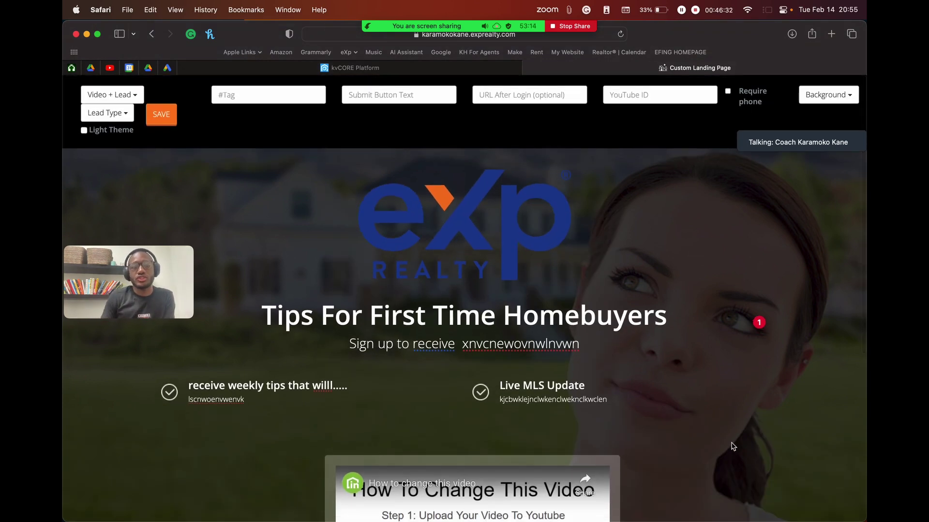
Step: Switch the page layout to Text Lead and scroll through to preview it
left_click(125, 96)
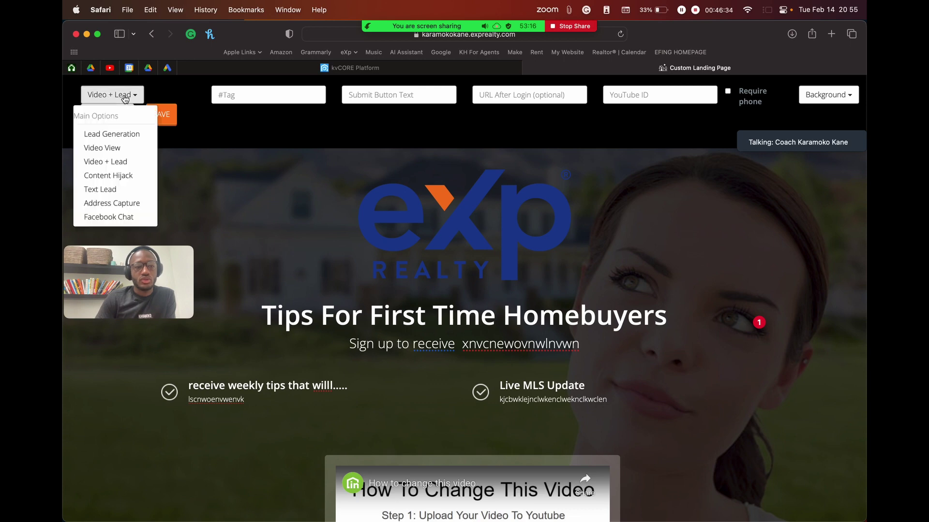
left_click(116, 190)
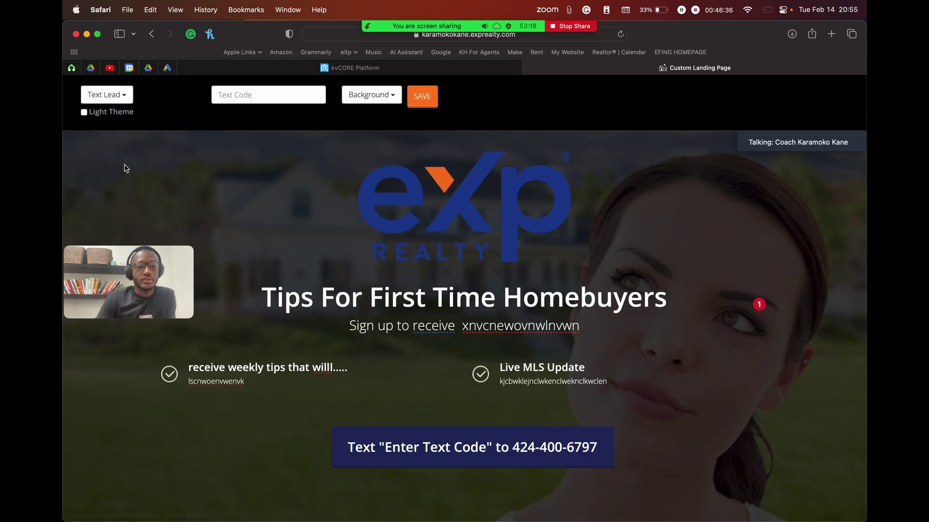
scroll(300, 214, "down", 3)
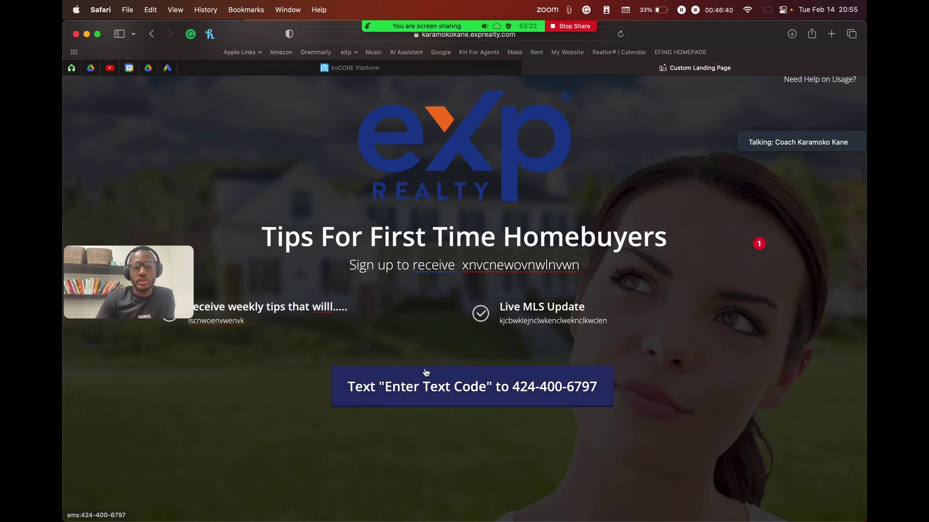
scroll(517, 453, "down", 3)
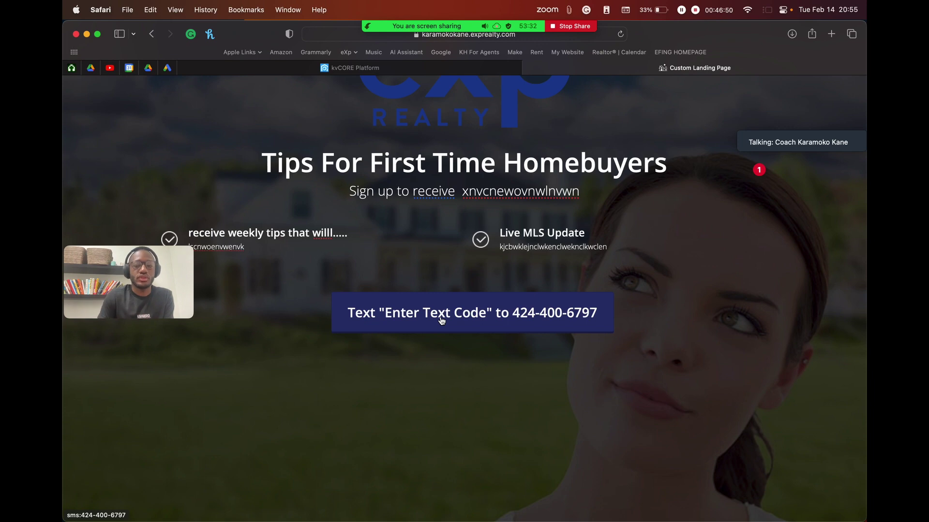
scroll(442, 321, "up", 3)
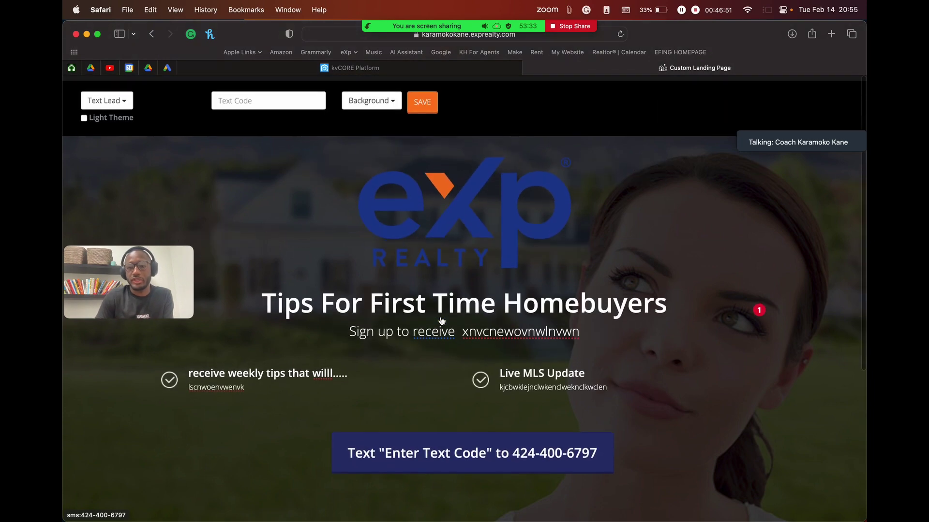
left_click(116, 94)
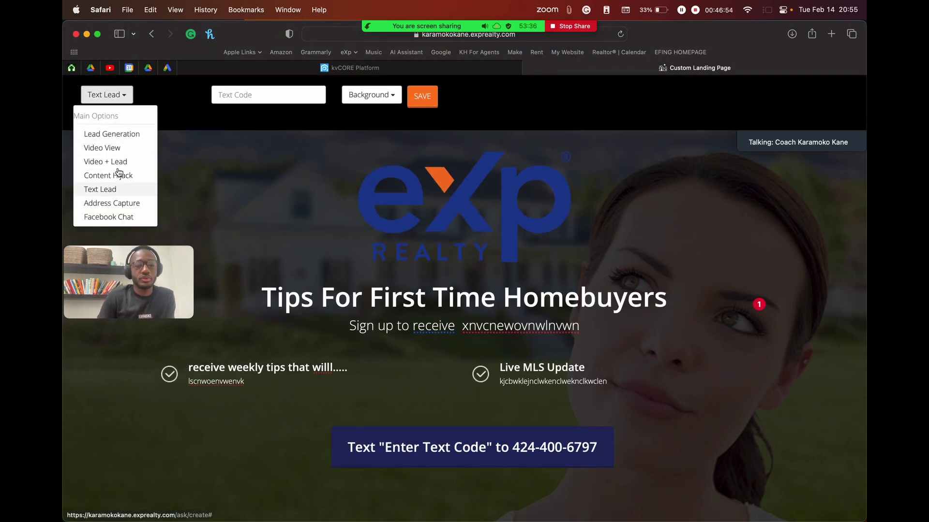
Step: Choose Lead Generation from the Main Options layout list
left_click(117, 137)
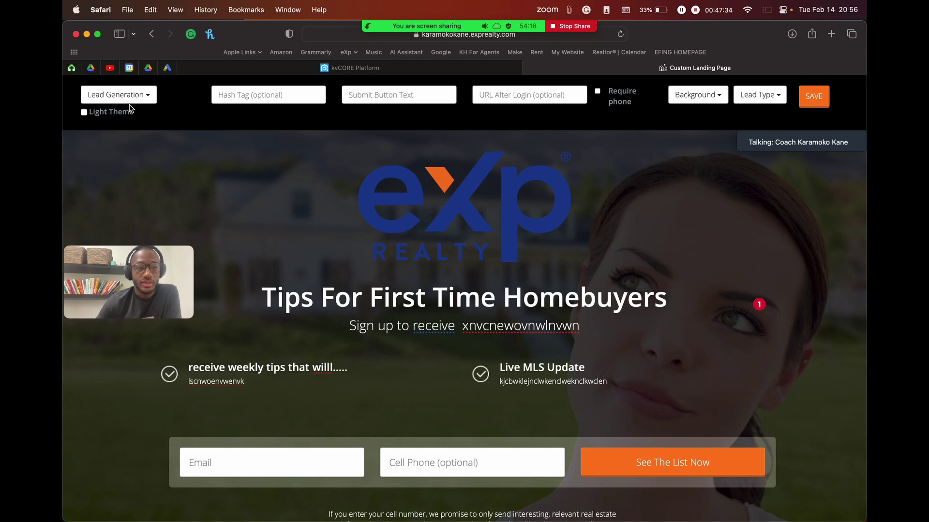
Step: Turn on the Light Theme, toggling it several times to compare the looks
left_click(85, 114)
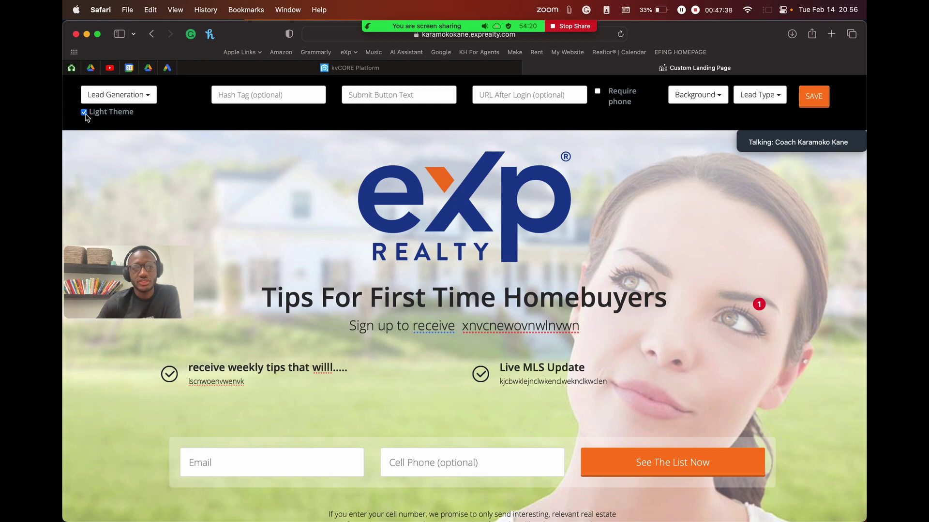
left_click(84, 114)
left_click(84, 114)
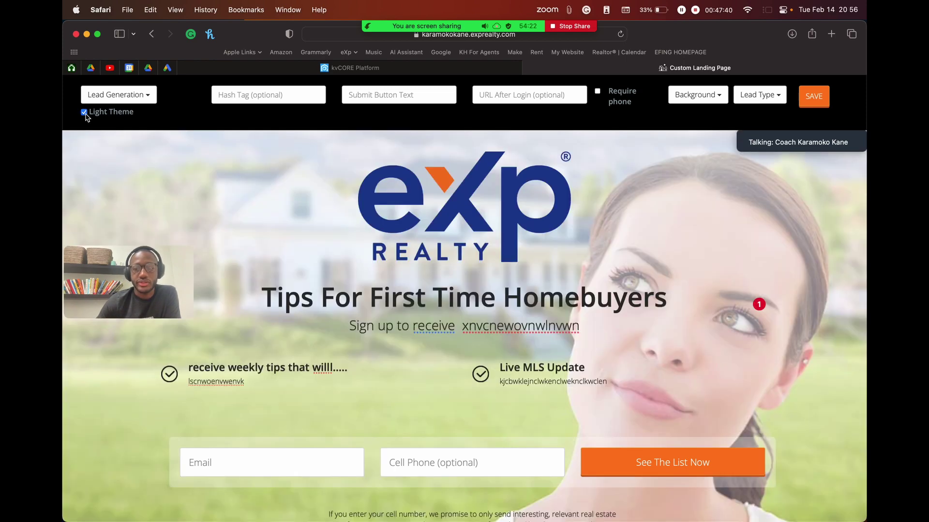
left_click(84, 115)
left_click(84, 114)
left_click(84, 115)
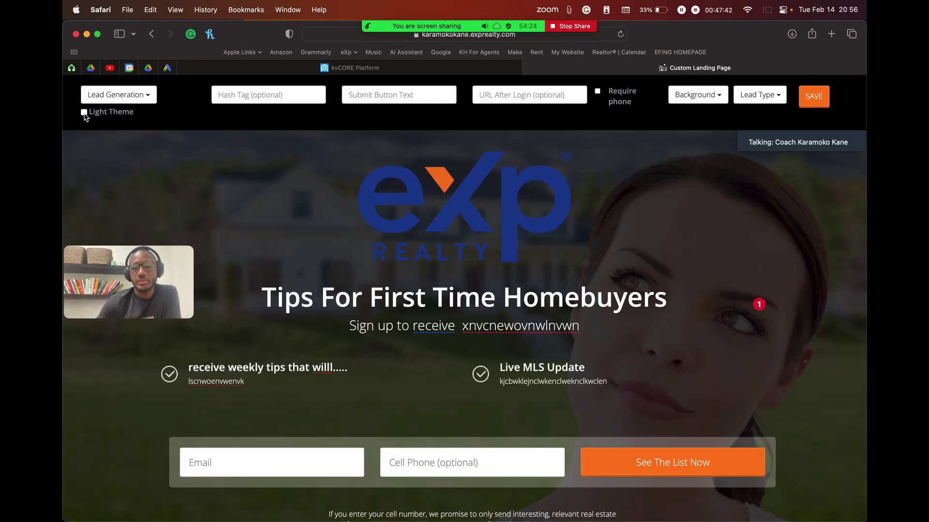
left_click(84, 114)
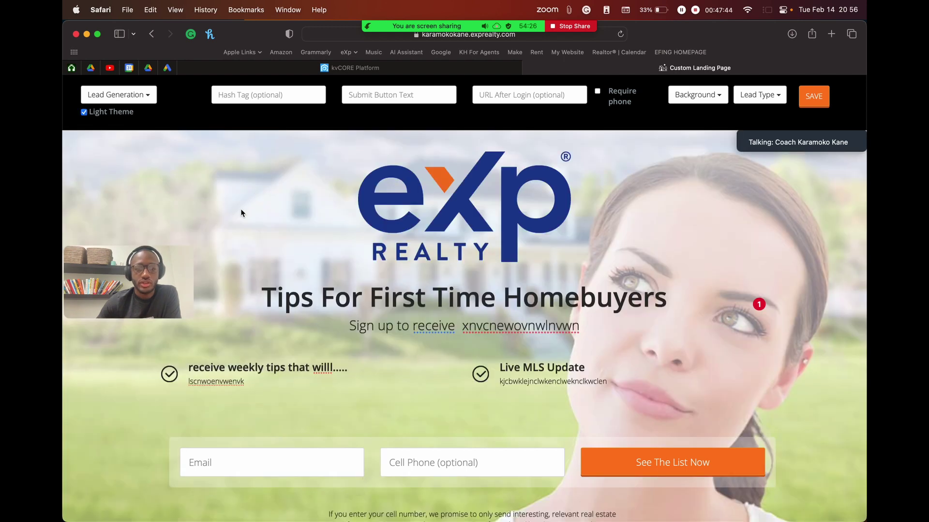
Step: Scroll down to the disclaimer text under the sign-up form and click into it
scroll(231, 238, "down", 3)
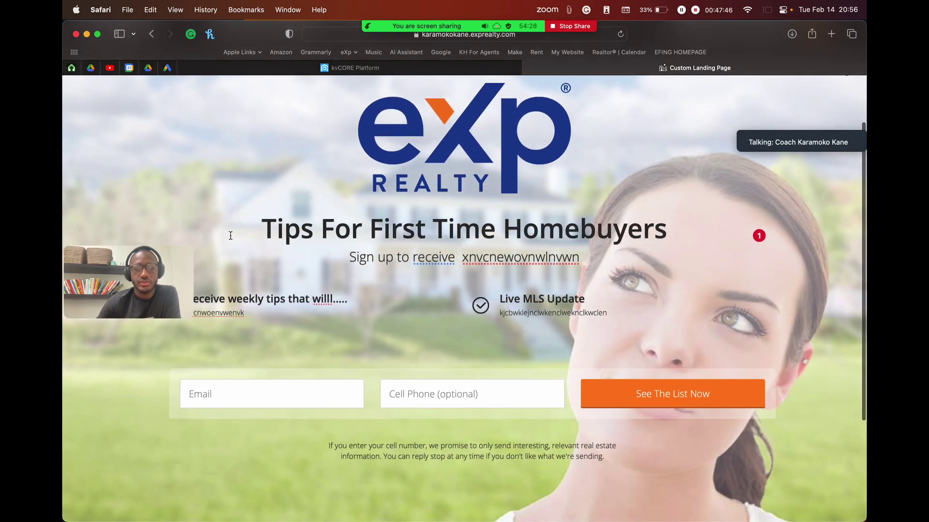
scroll(230, 237, "up", 2)
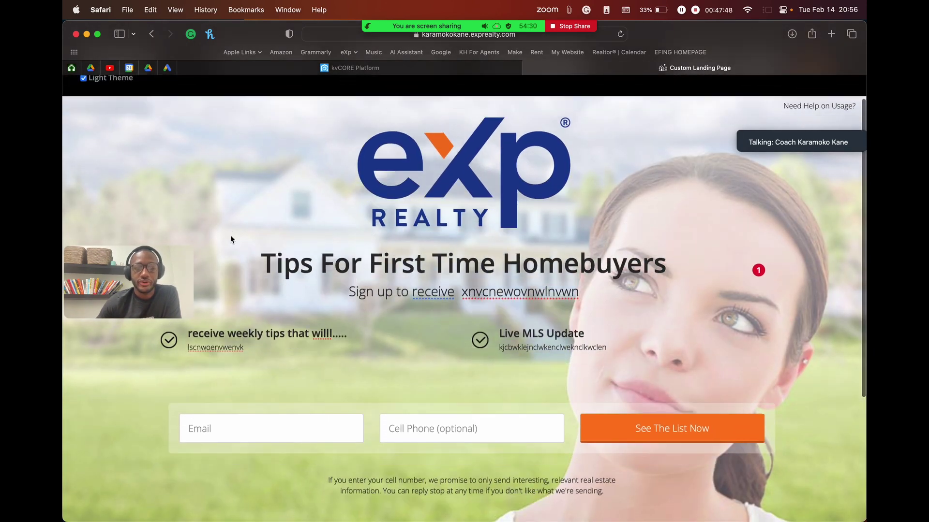
scroll(231, 237, "down", 1)
scroll(230, 237, "up", 2)
scroll(367, 308, "down", 4)
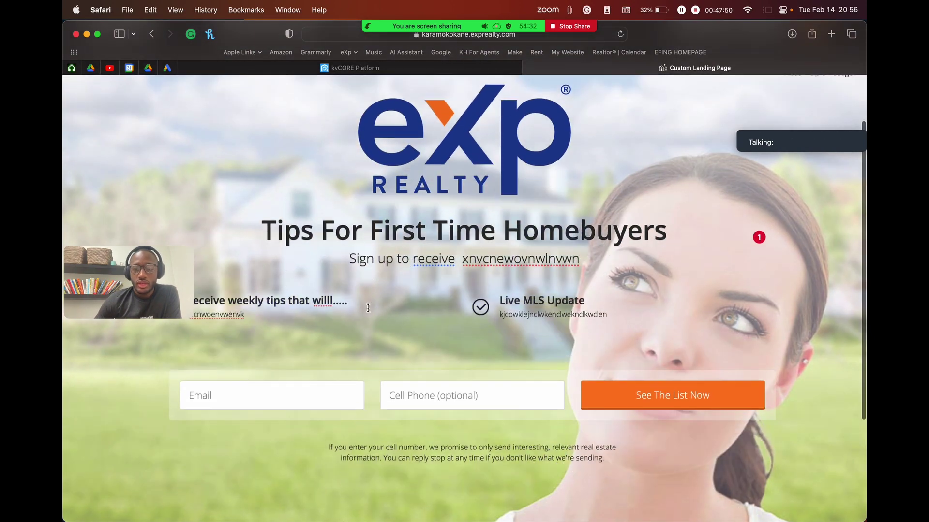
scroll(368, 308, "down", 2)
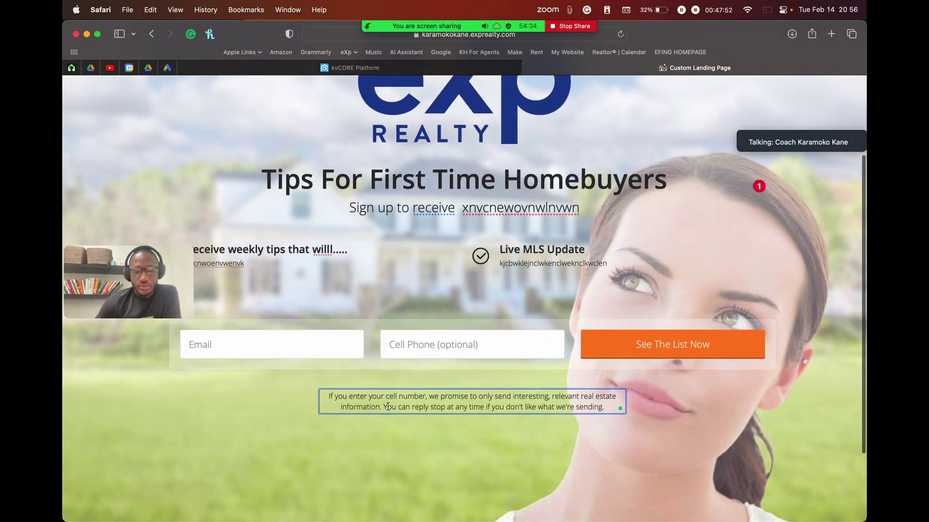
left_click(386, 398)
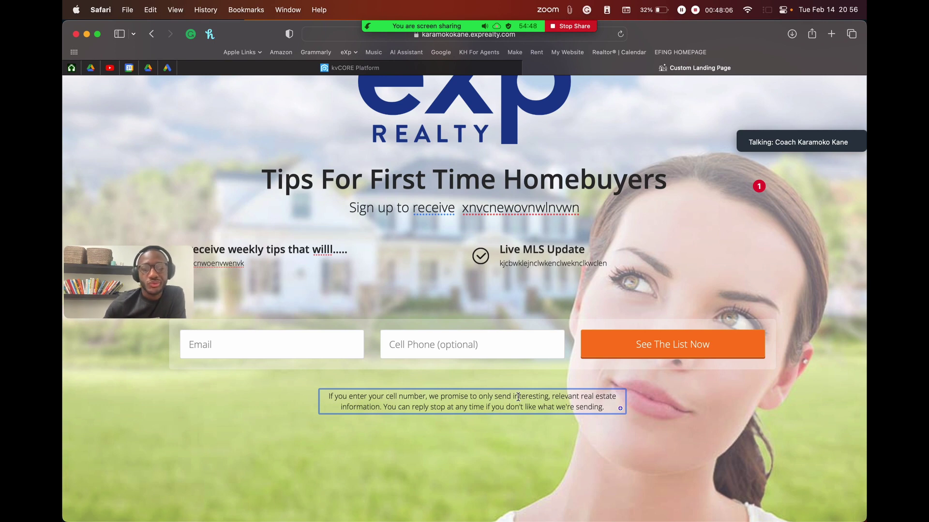
left_click(542, 425)
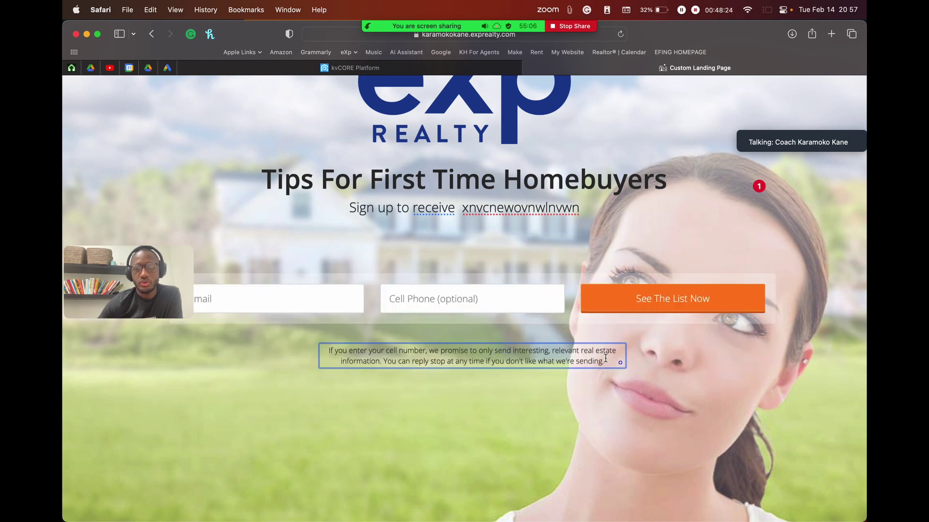
Step: Replace the whole disclaimer paragraph with the placeholder text 'lknlknlnlknlknl'
left_click_drag(604, 359, 228, 339)
key("BackSpace")
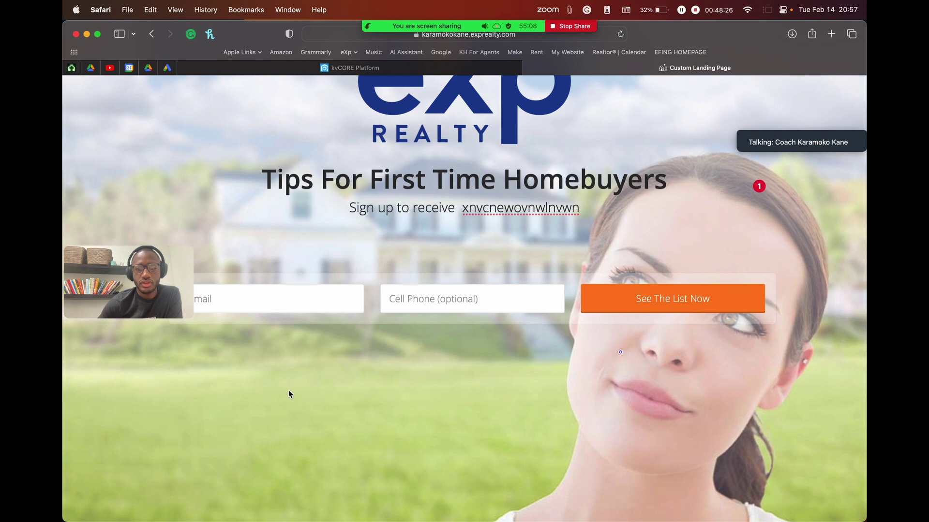
left_click(451, 352)
type("lknlkn")
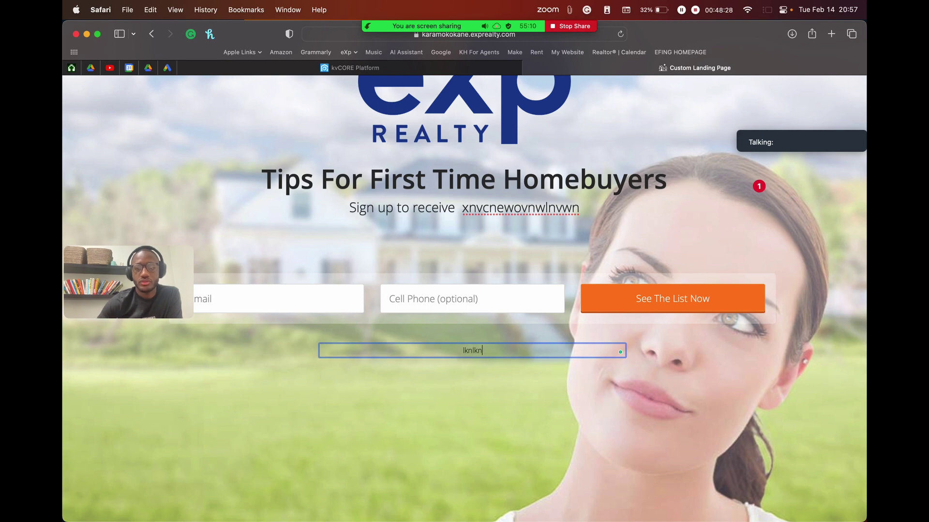
type("lnlknlknl")
left_click(490, 390)
scroll(491, 390, "up", 5)
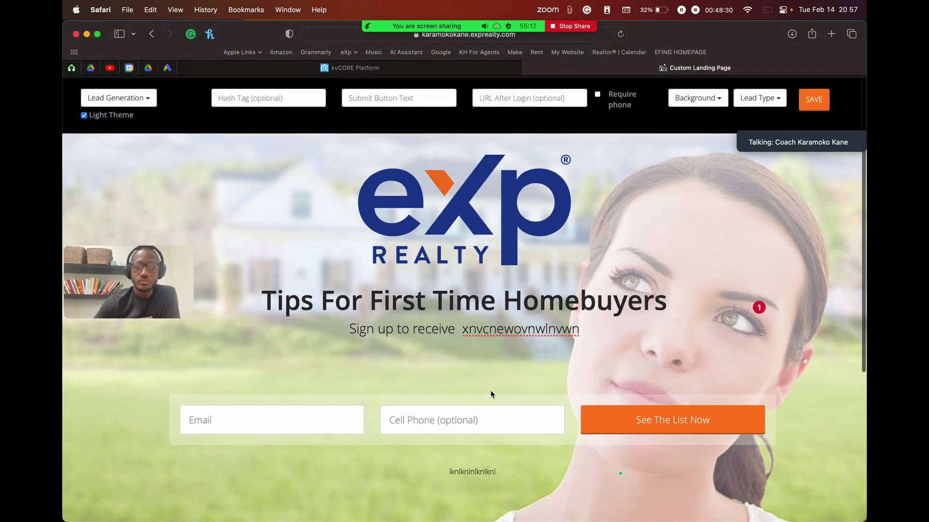
Step: Toggle the Light Theme off and back on, then select the Hash Tag field
left_click(84, 113)
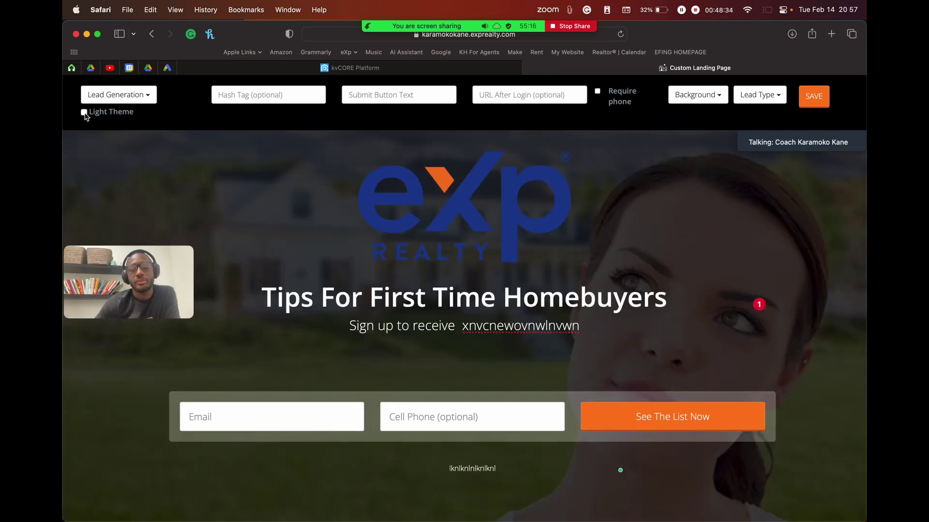
left_click(84, 113)
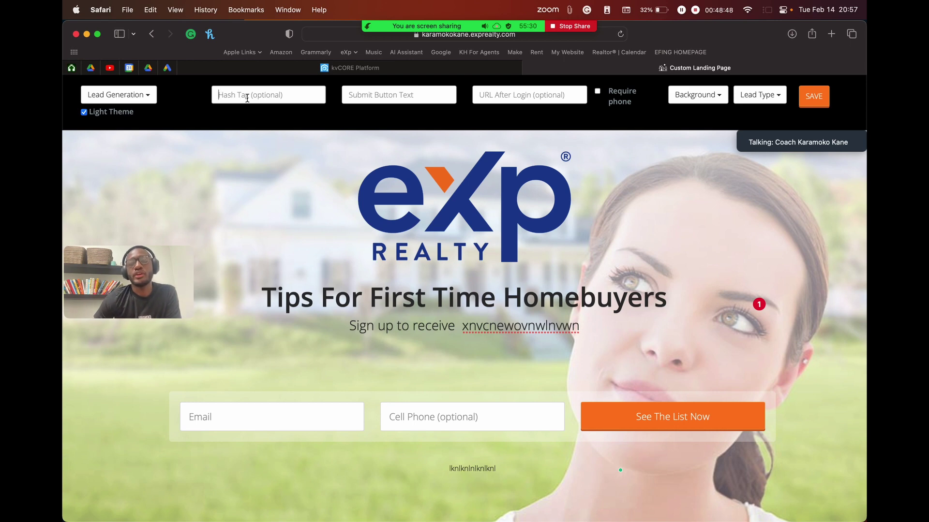
left_click(247, 98)
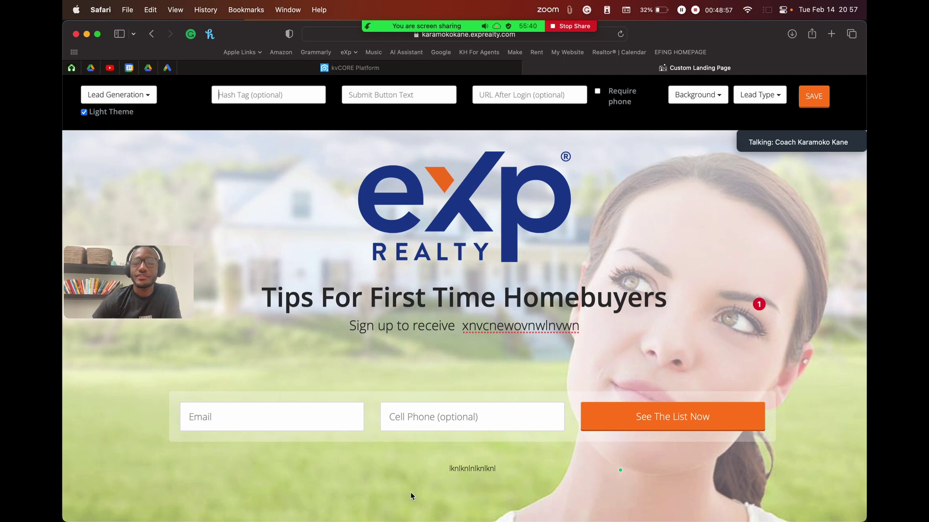
mouse_move(461, 294)
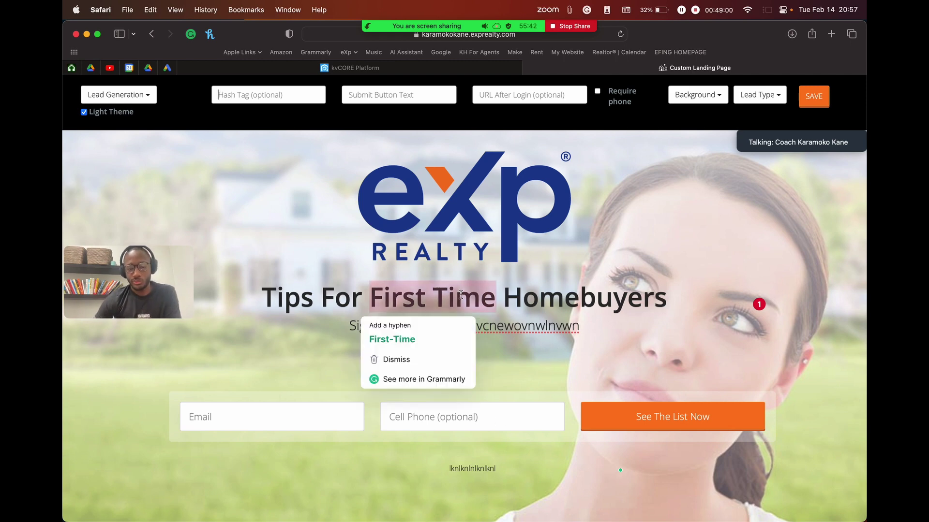
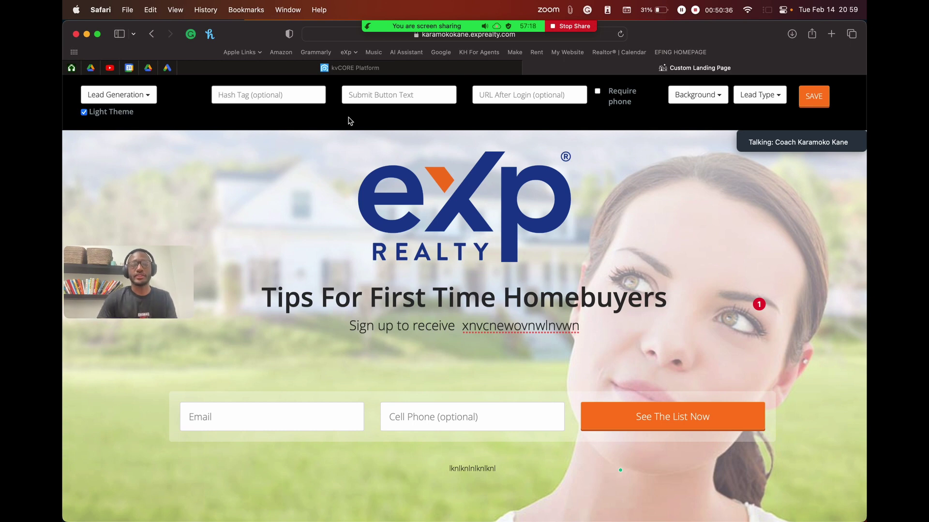
Step: Enter 'firstimehomebuyer' in the landing page's Hash Tag field and check the text
type("firstime")
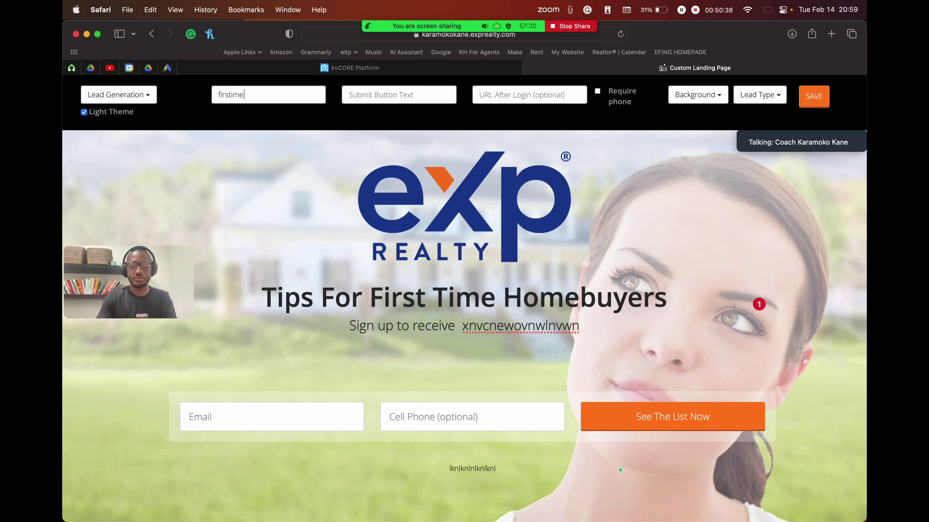
type("hom")
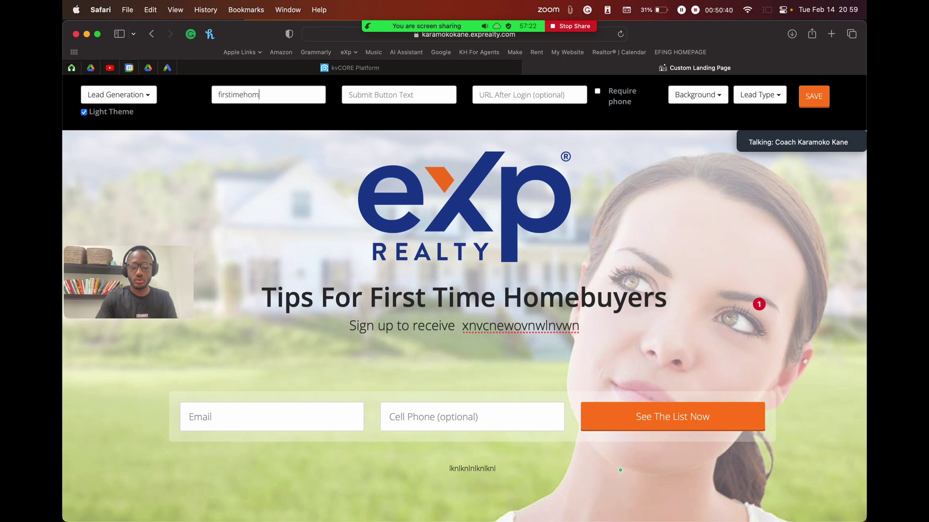
type("ebuyer")
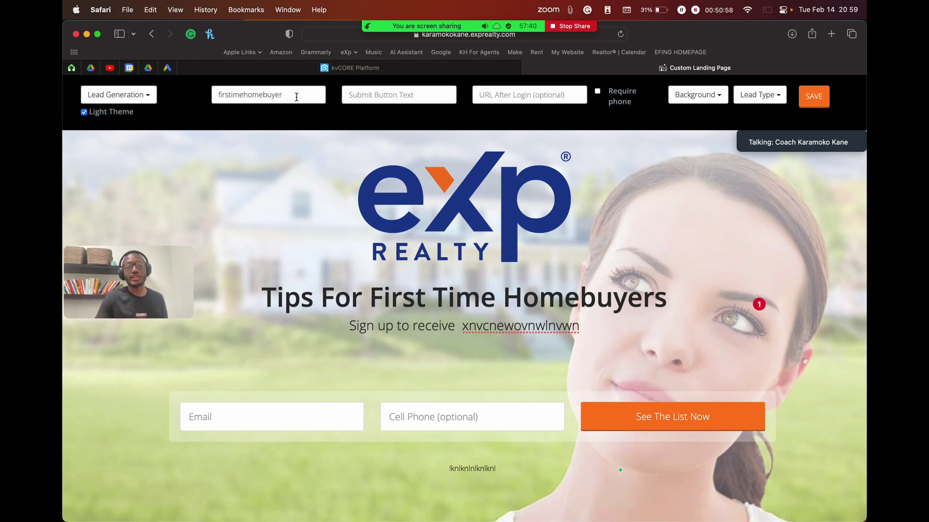
double_click(236, 96)
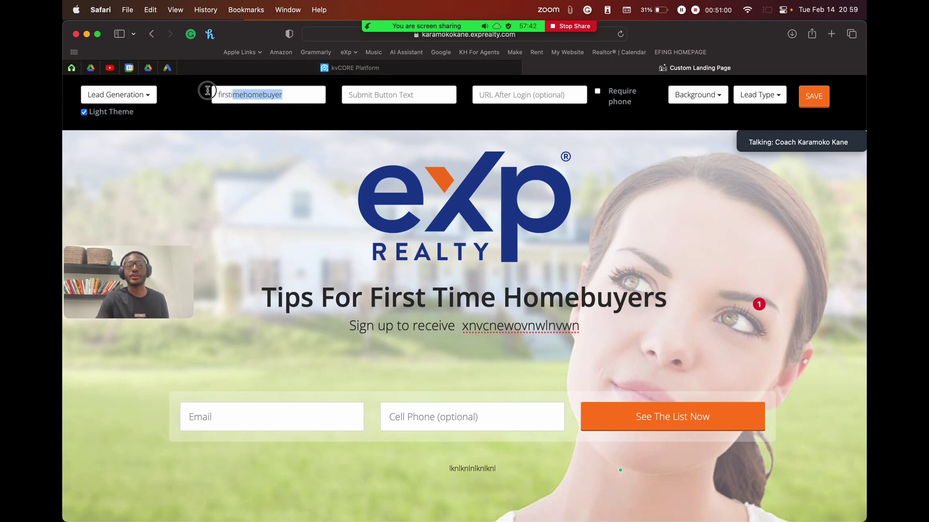
left_click(240, 94, "shift")
left_click(217, 94, "shift")
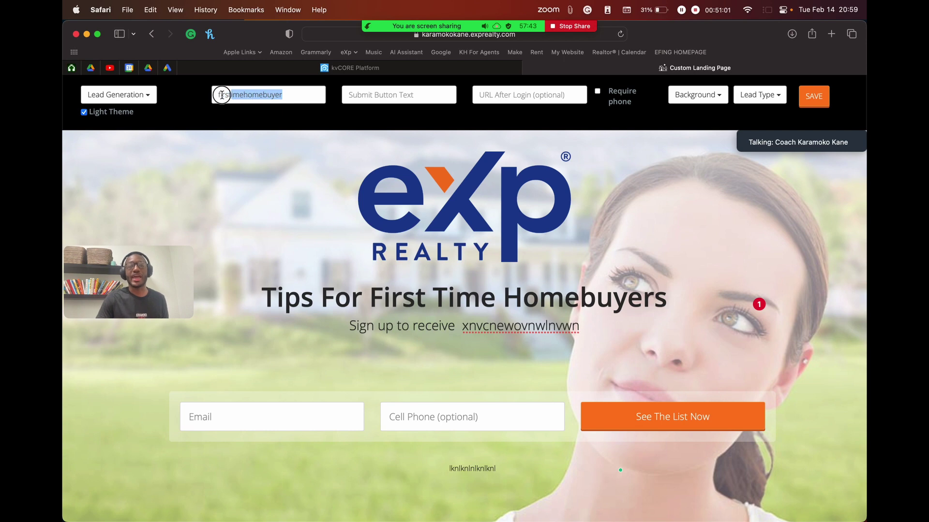
left_click(273, 94)
left_click(317, 94)
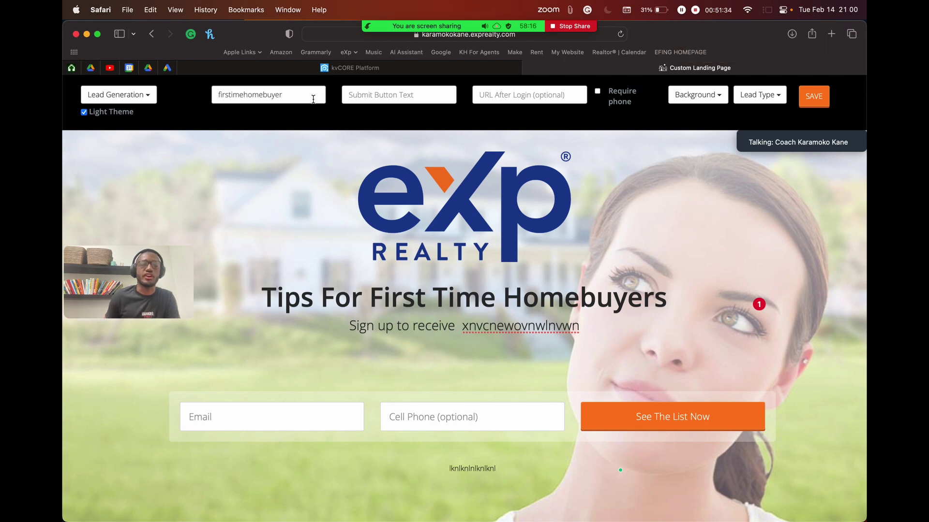
Step: Enter 'See All Tips Now!' as the submit button text and check it in the preview
left_click(387, 96)
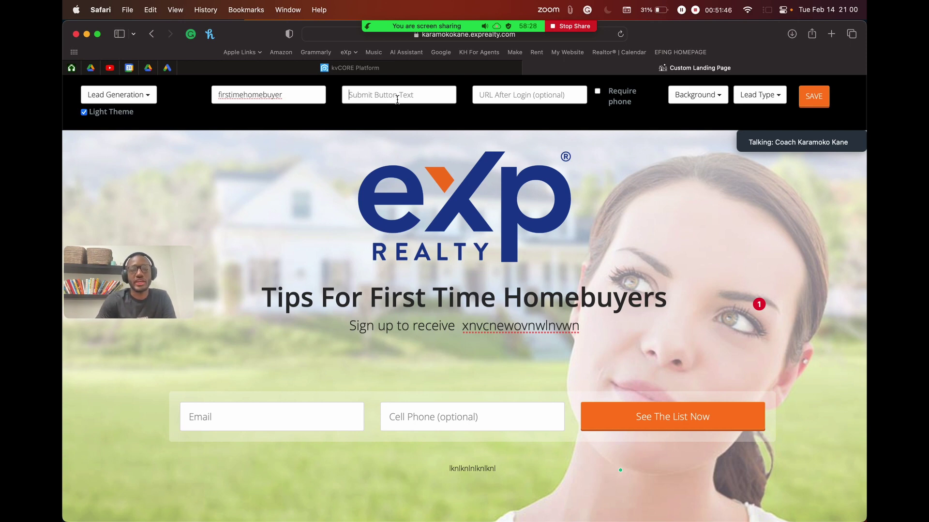
scroll(667, 411, "up", 5)
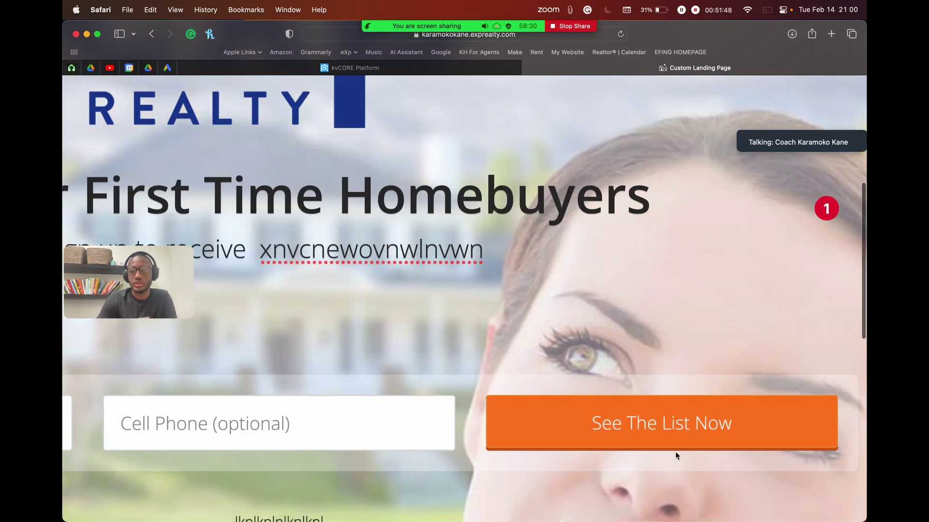
scroll(670, 438, "up", 3)
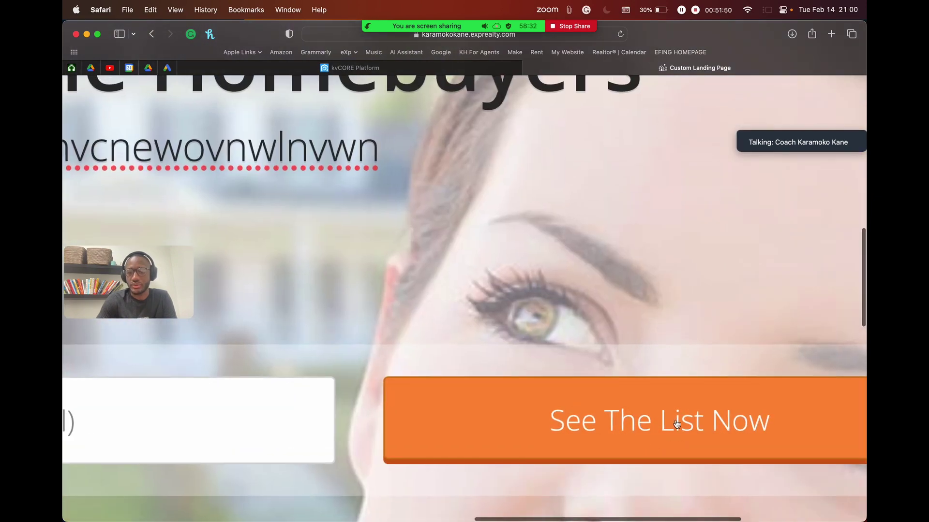
scroll(622, 404, "down", 8)
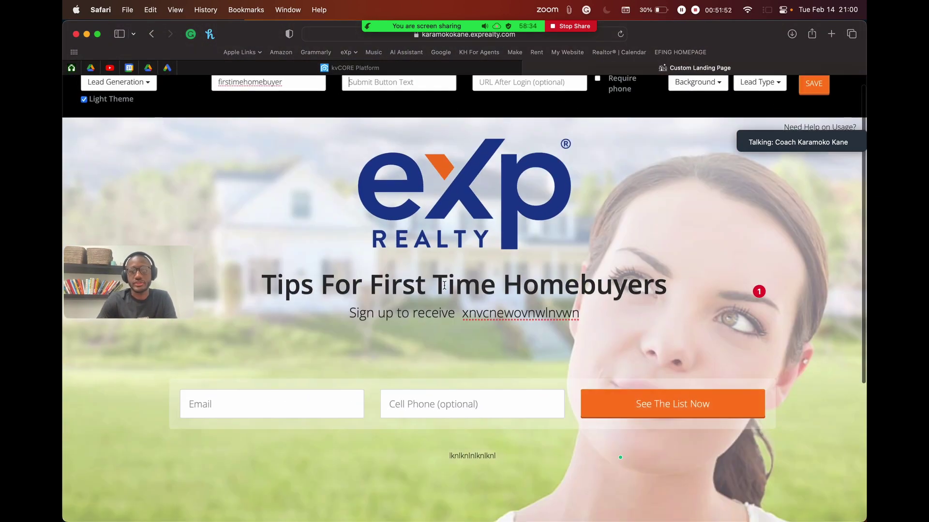
left_click(376, 282)
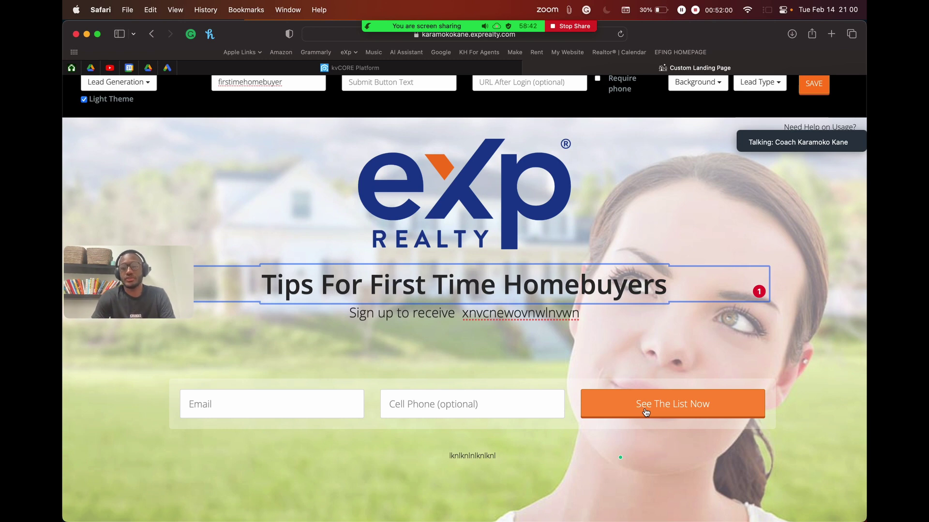
left_click(367, 81)
type("Se")
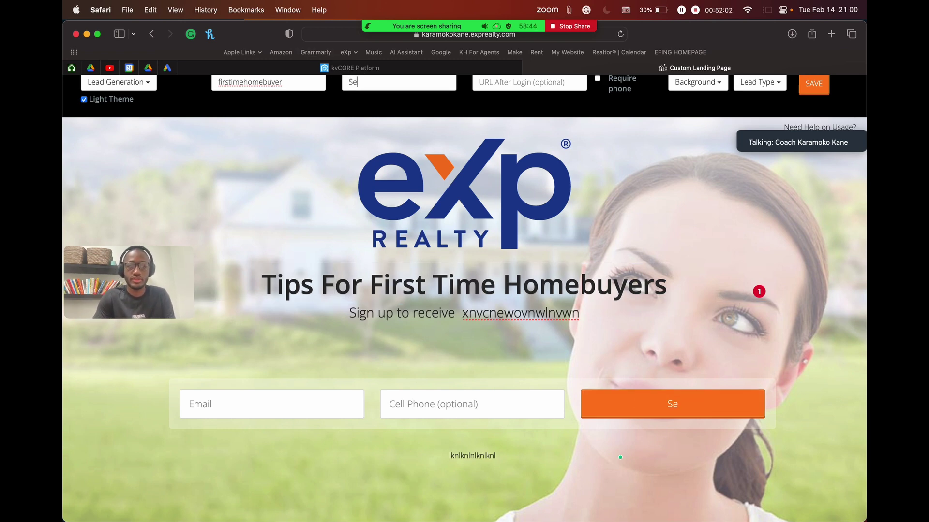
type("e All Tips Now!")
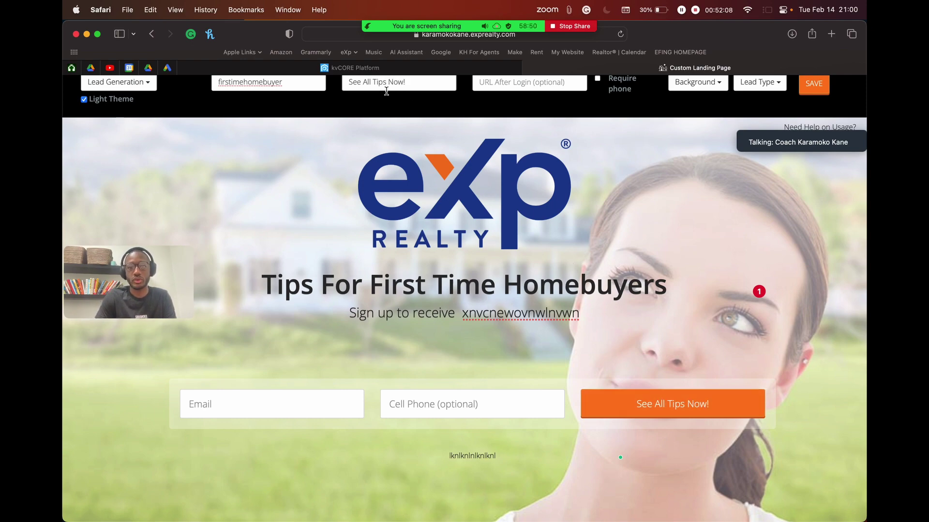
scroll(386, 102, "up", 5)
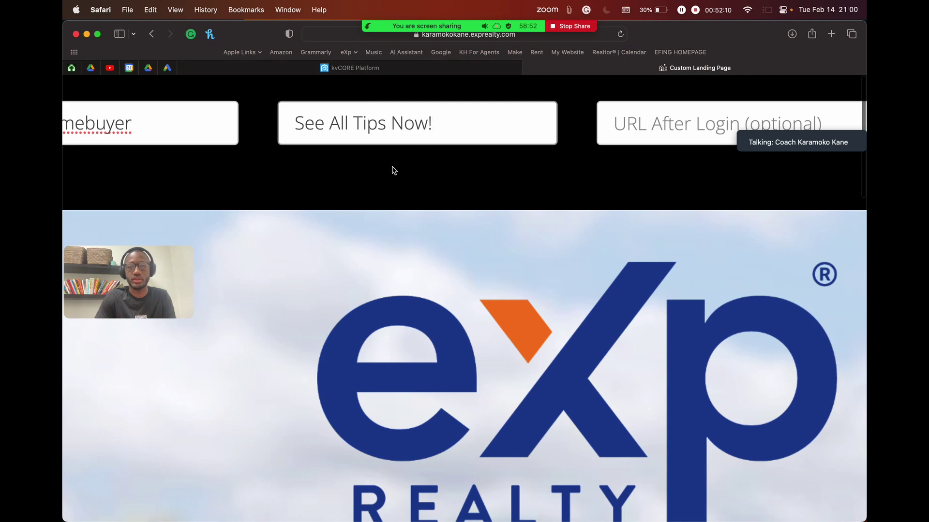
scroll(391, 173, "down", 5)
scroll(680, 433, "up", 5)
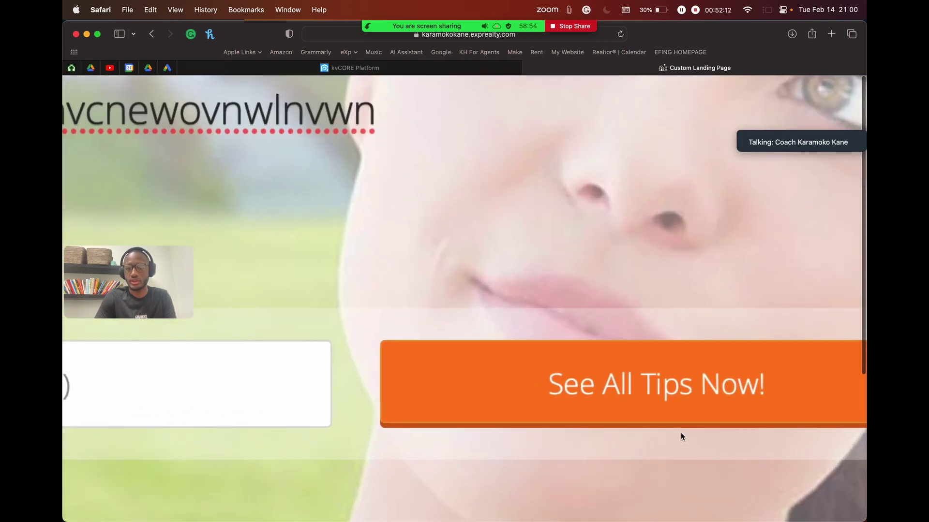
scroll(544, 298, "down", 5)
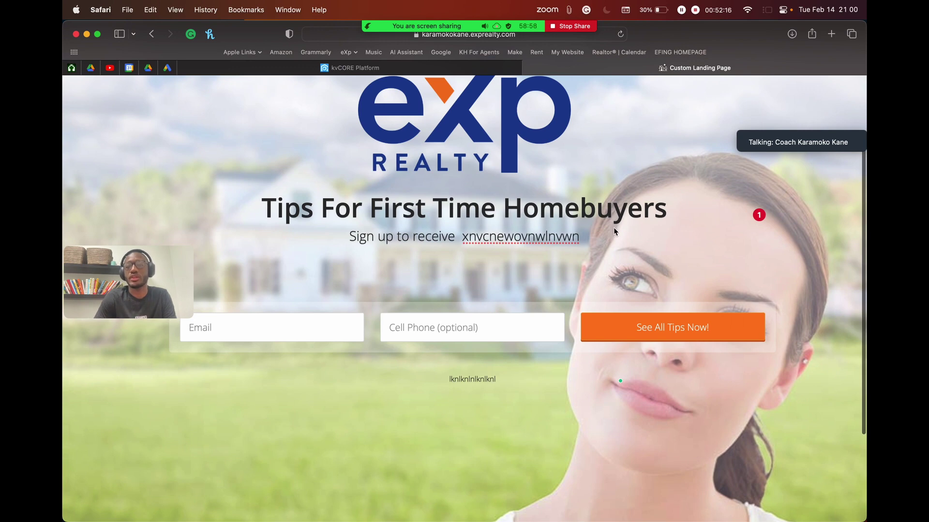
scroll(614, 228, "up", 4)
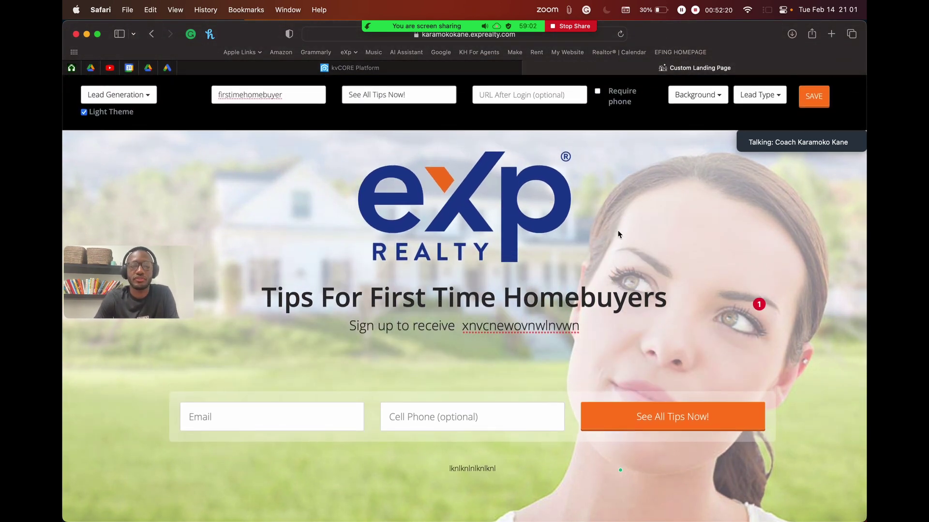
Step: Replace the submit button text 'See All Tips Now!' with 'View Now!'
triple_click(429, 99)
type("View Now!")
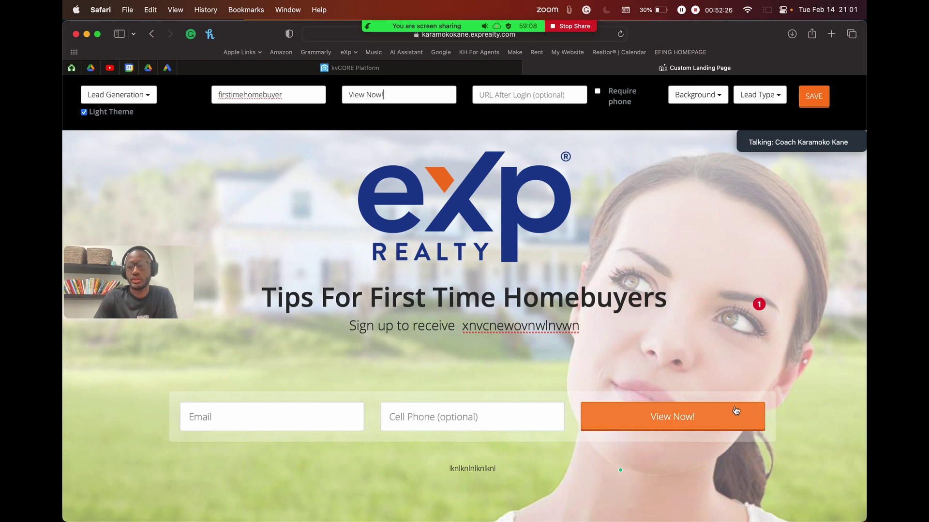
scroll(705, 430, "up", 5)
scroll(687, 422, "down", 5)
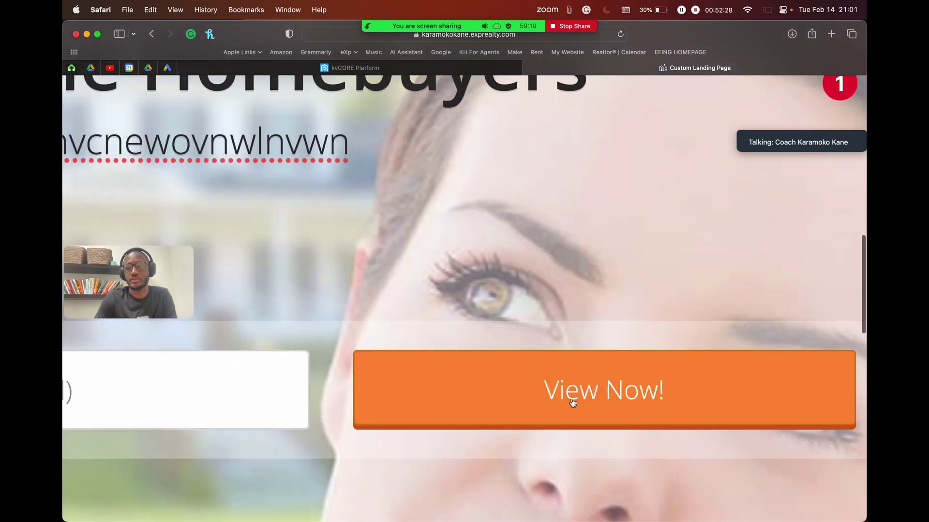
scroll(492, 256, "up", 1)
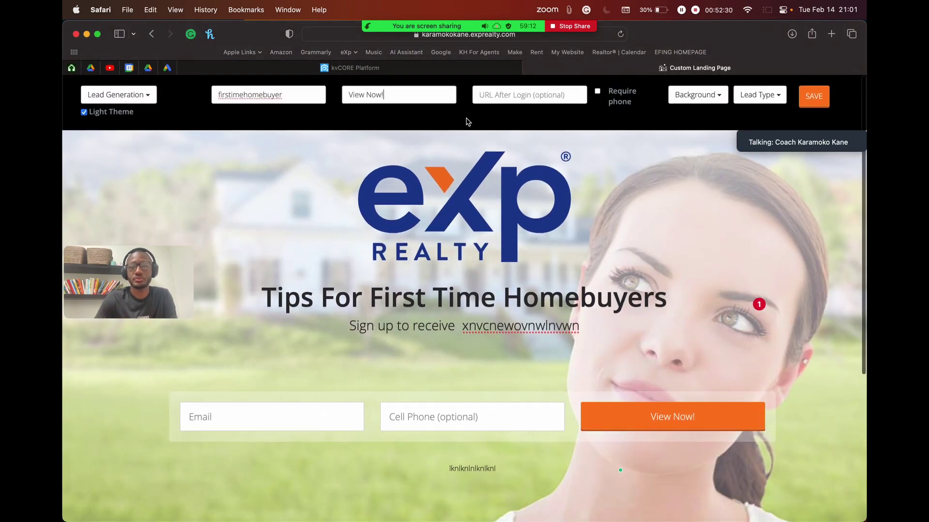
left_click(518, 95)
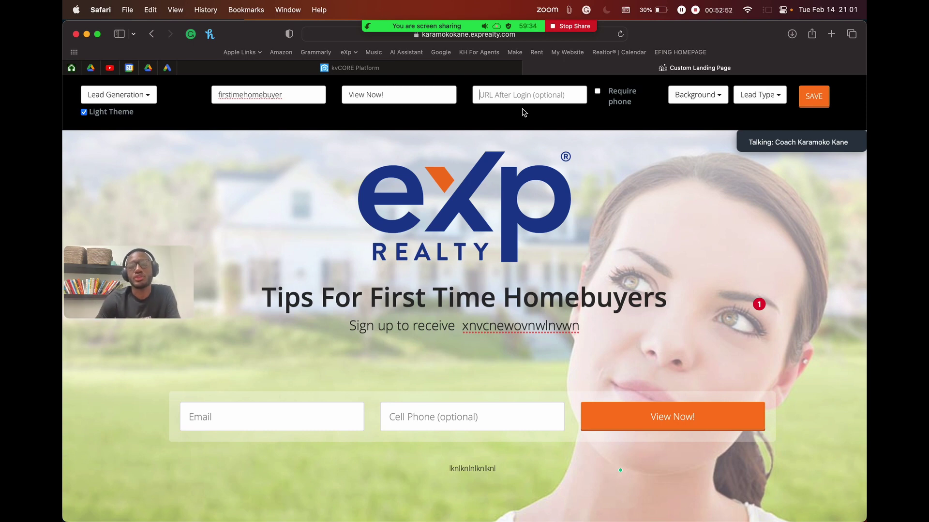
left_click(530, 95)
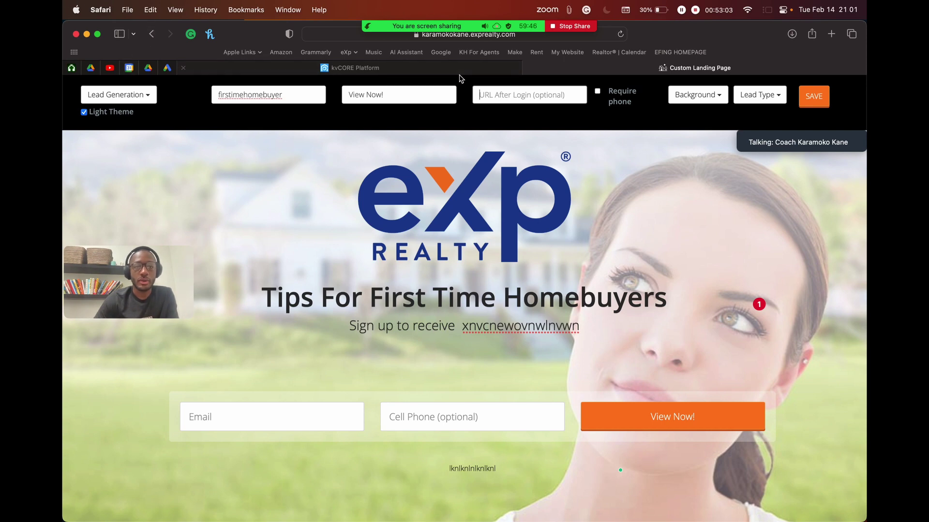
key("super+t")
type("k")
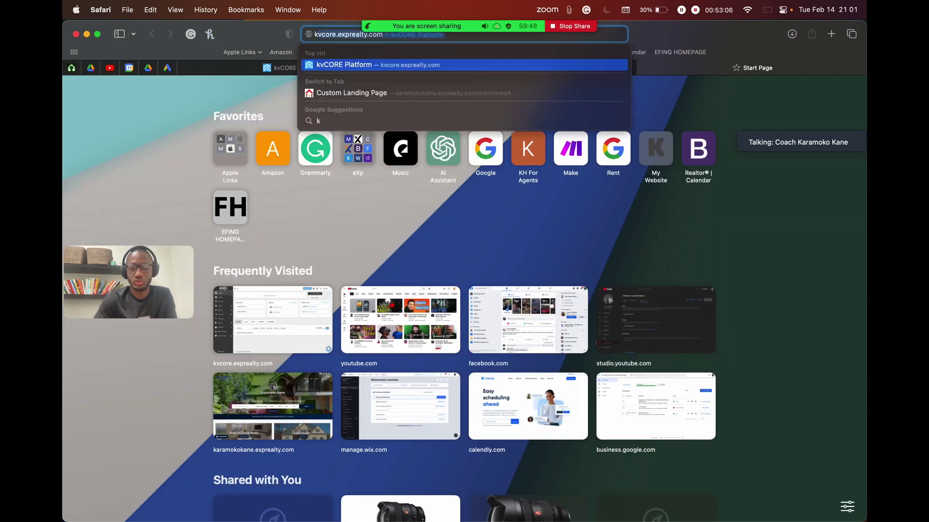
key("BackSpace")
type("_")
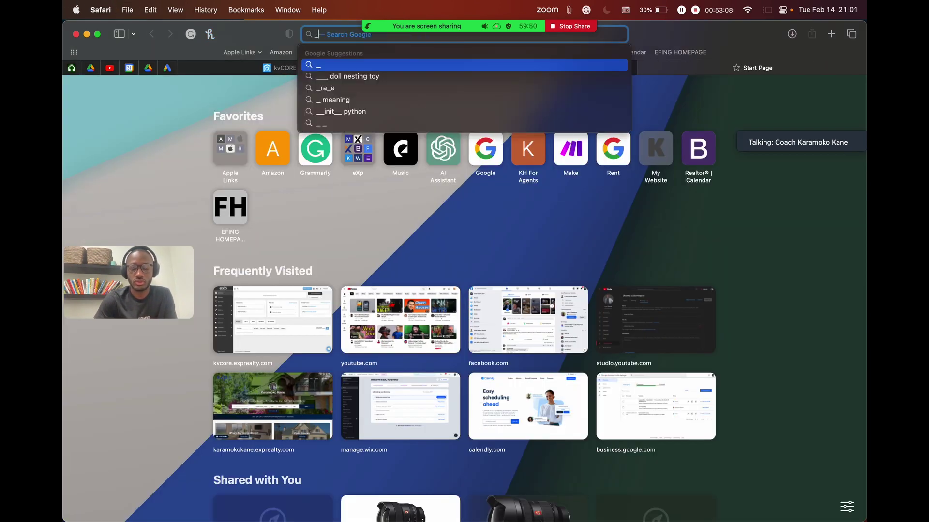
type("khas")
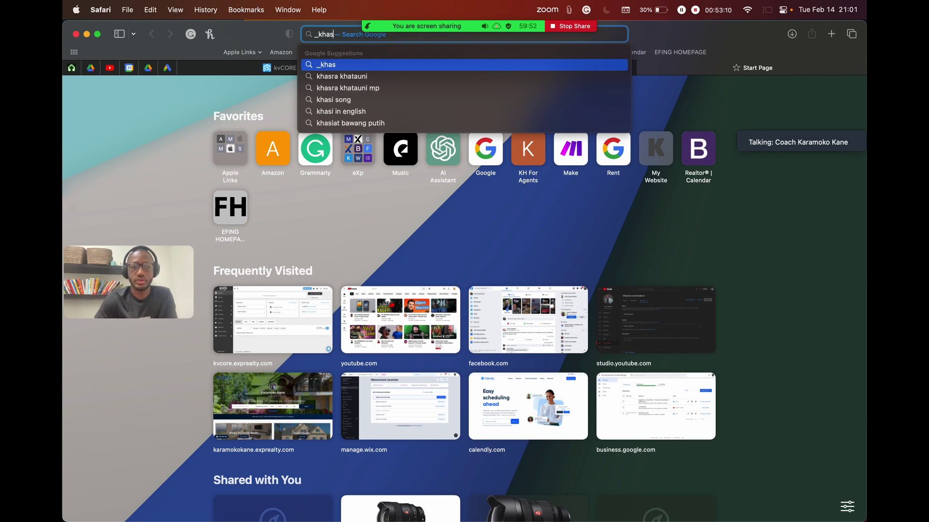
key("BackSpace")
key("BackSpace")
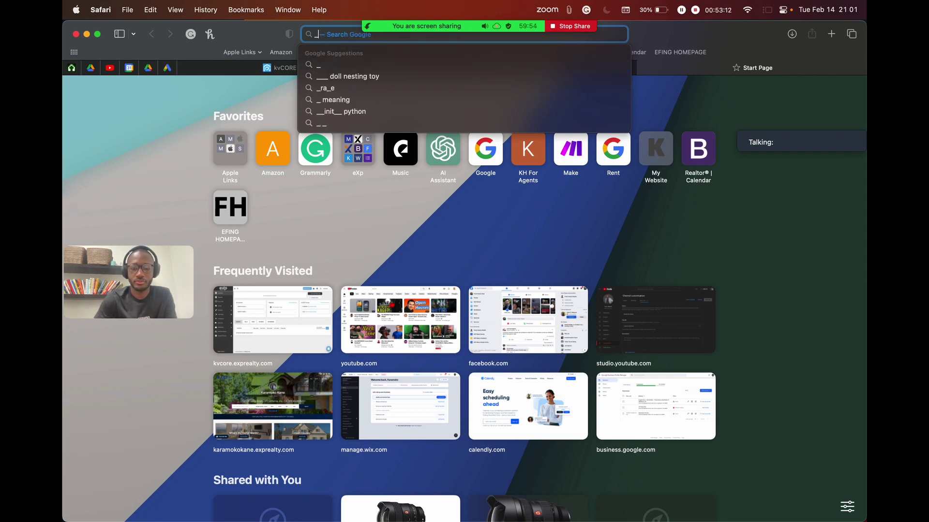
type("as")
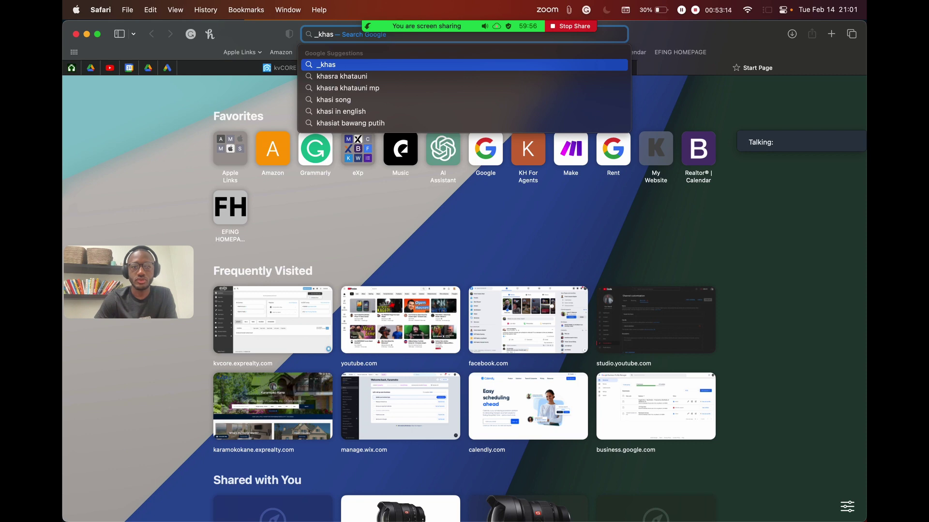
key("BackSpace")
key("BackSpace")
key("BackSpace")
key("BackSpace")
key("BackSpace")
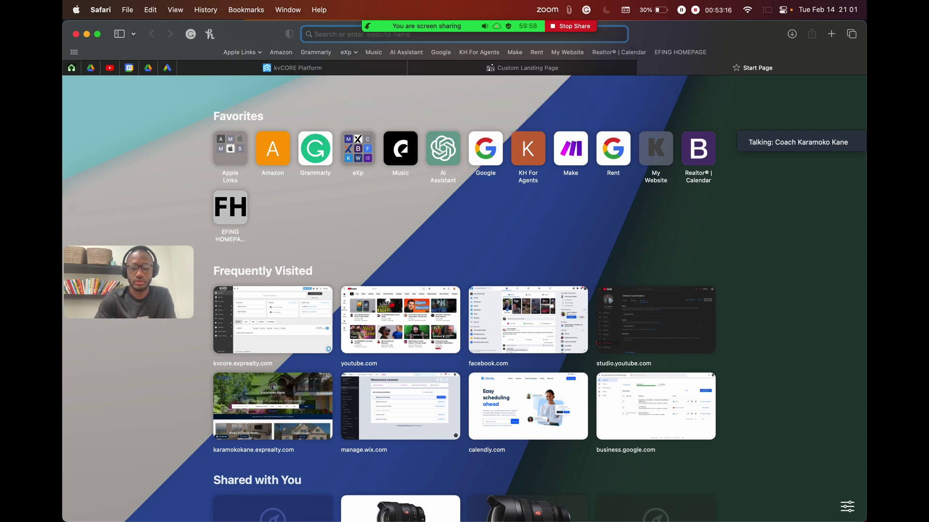
type("agents.karamokohomes.com")
key("Return")
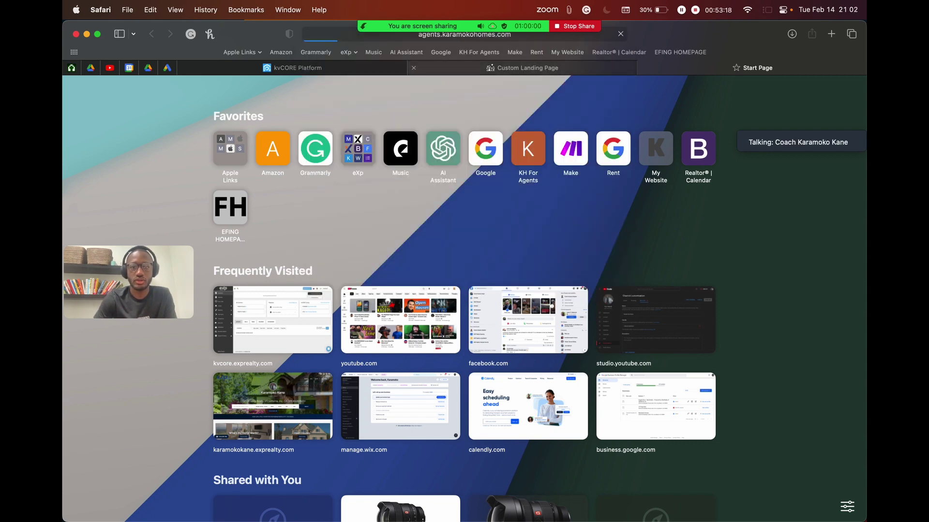
scroll(508, 193, "down", 20)
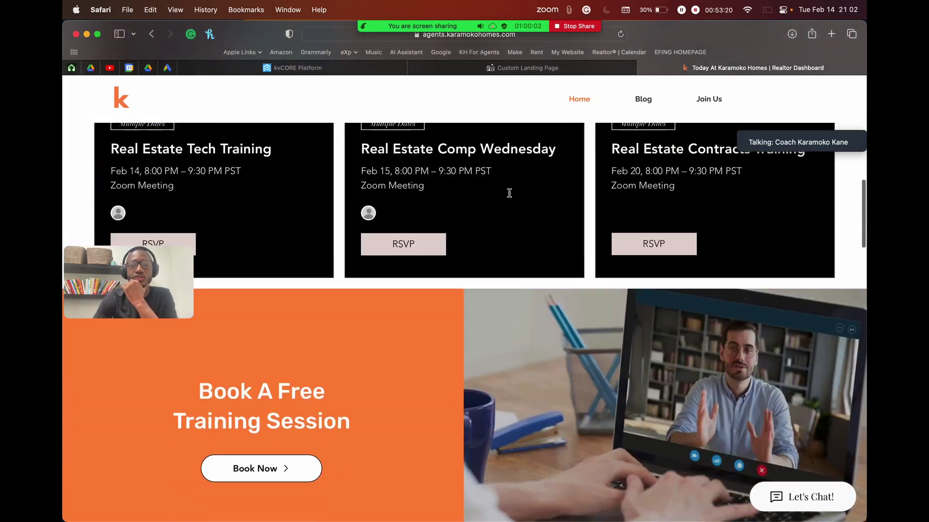
scroll(509, 193, "down", 10)
scroll(177, 238, "up", 3)
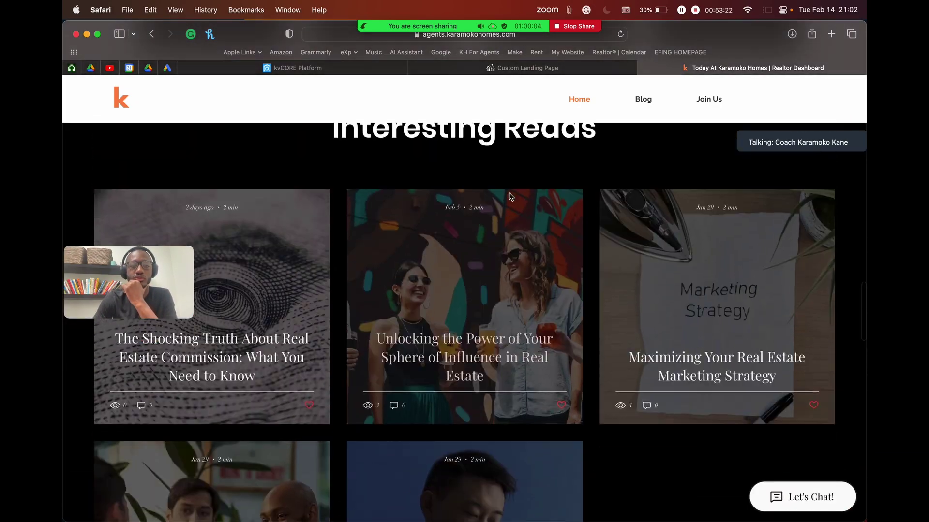
left_click_drag(177, 238, 187, 115)
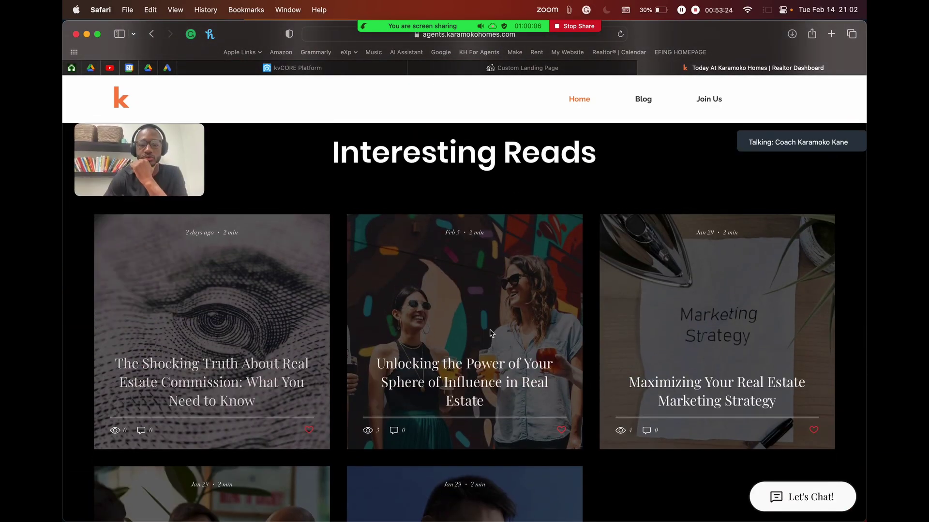
scroll(643, 377, "down", 5)
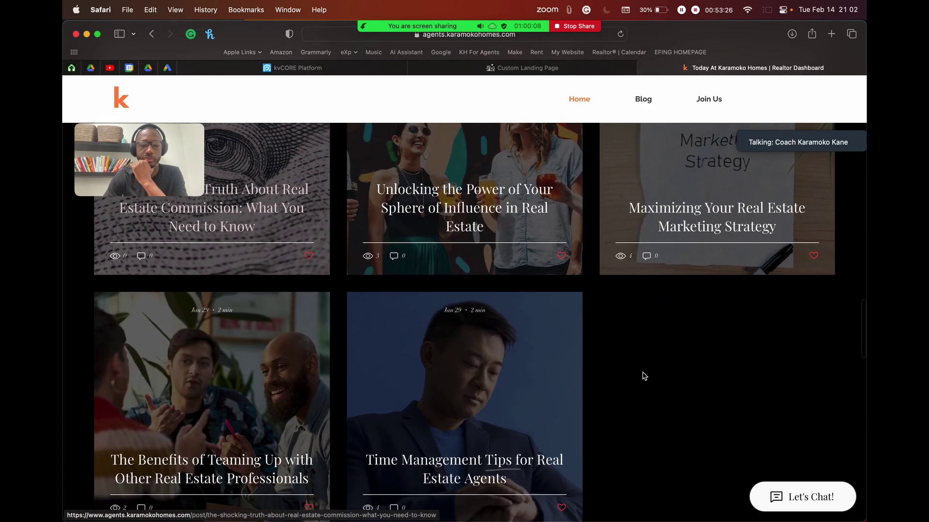
scroll(643, 376, "up", 1)
scroll(643, 377, "down", 2)
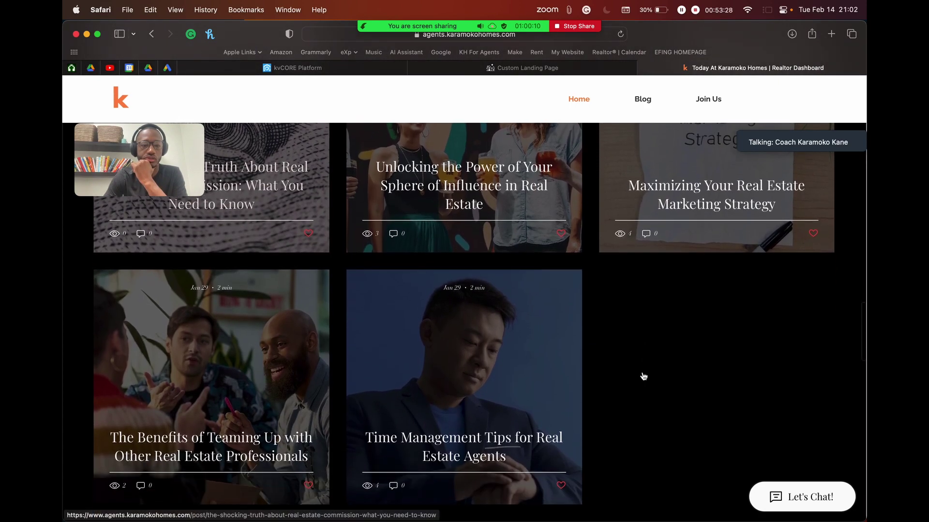
scroll(643, 376, "up", 3)
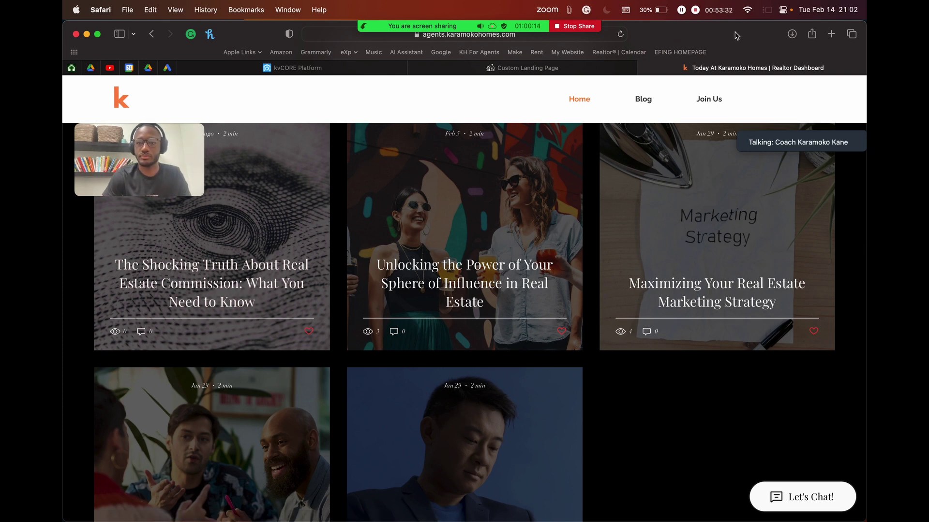
Step: In a new tab, open karamokohomes.com and its 'Renting vs. Buying a Home' post
key("super+t")
type("kara")
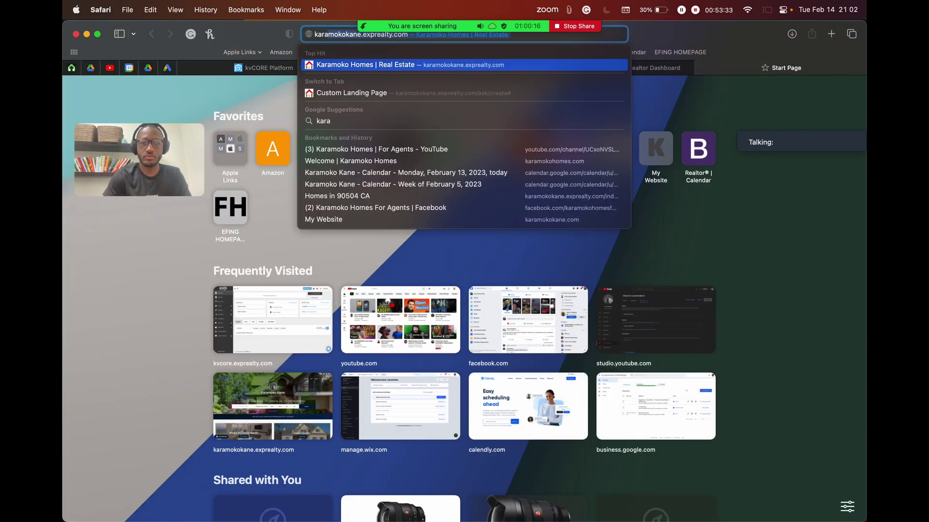
type("mokohomes.com")
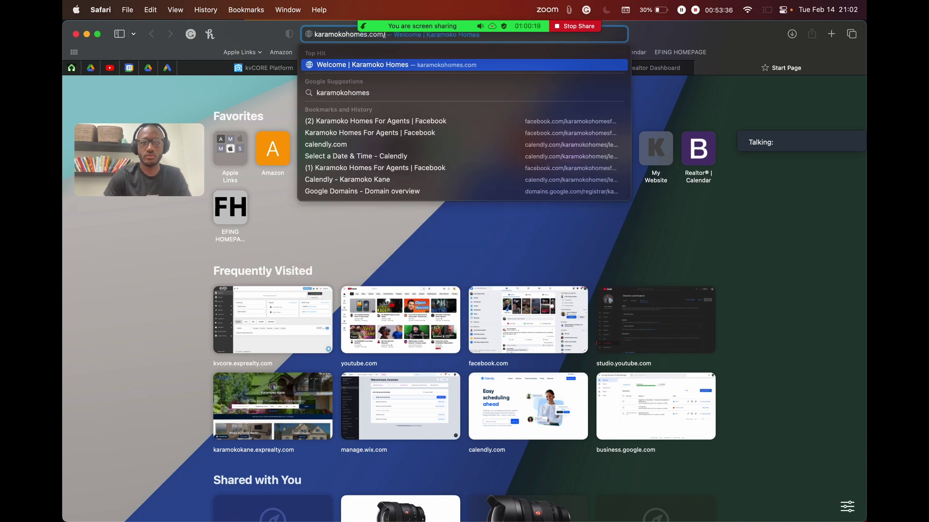
key("Return")
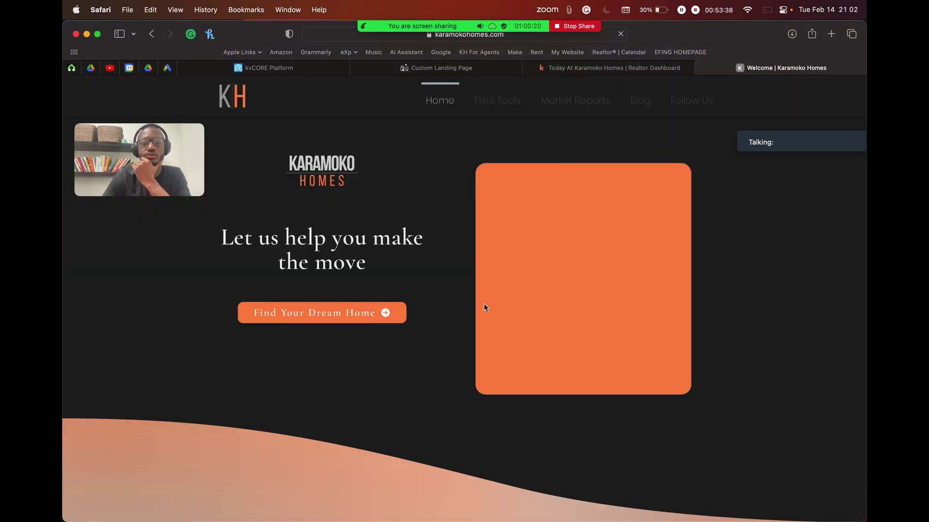
scroll(482, 338, "down", 10)
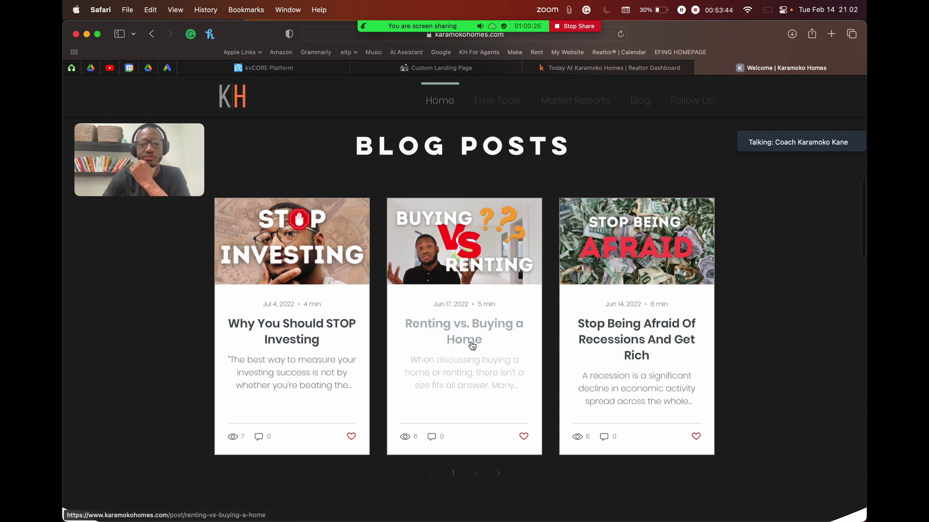
left_click(435, 329)
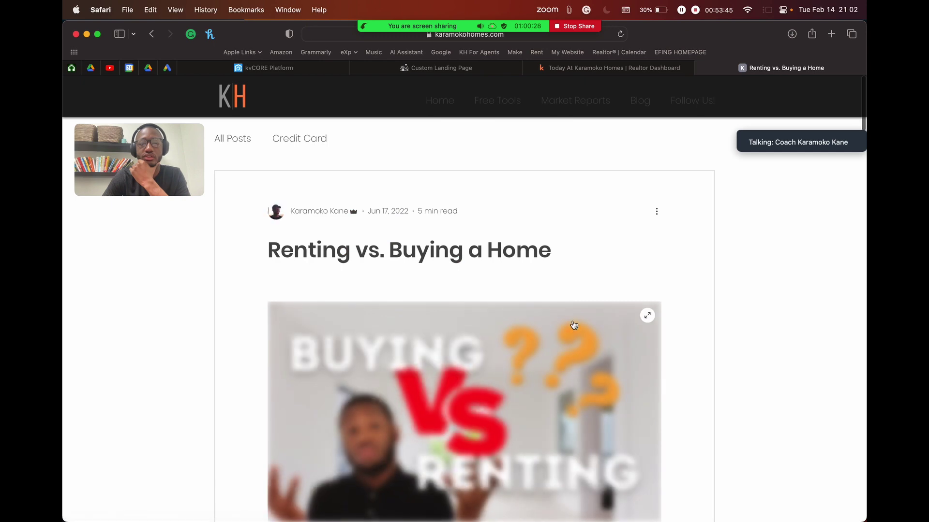
Step: Copy the post's address, karamokohomes.com/post/renting-vs-buying-a-home
scroll(484, 266, "down", 1)
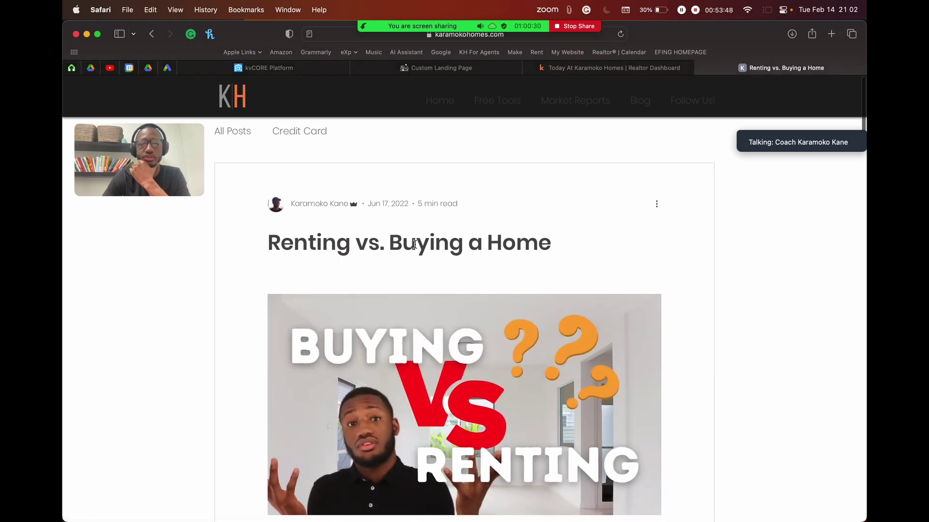
scroll(427, 259, "down", 5)
scroll(489, 234, "up", 5)
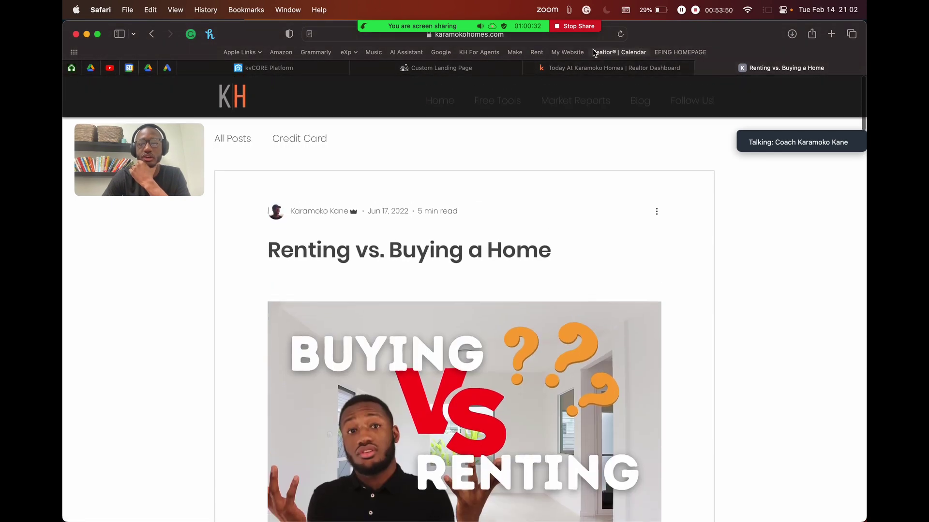
left_click(556, 35)
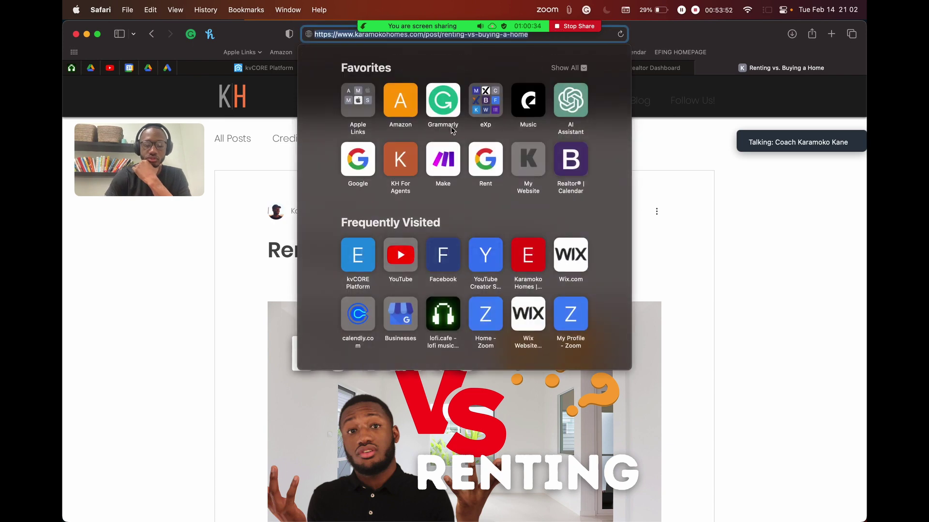
key("Escape")
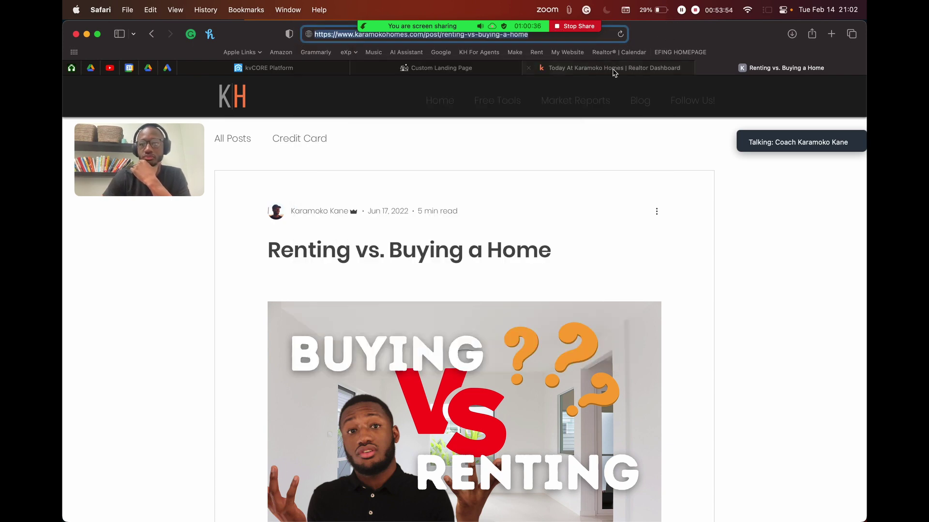
Step: Paste the Renting vs. Buying a Home post address into the URL After Login field
left_click(415, 70)
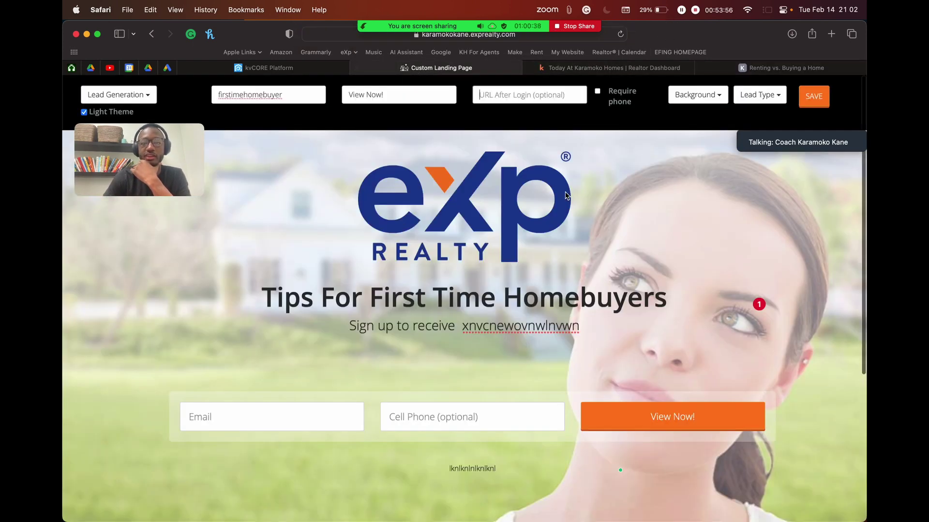
left_click(545, 94)
key("super+v")
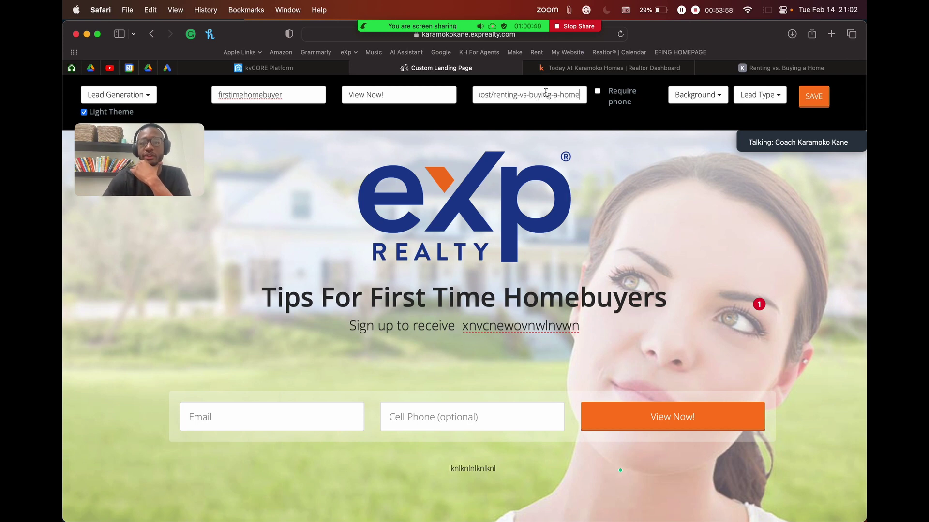
left_click_drag(545, 94, 438, 95)
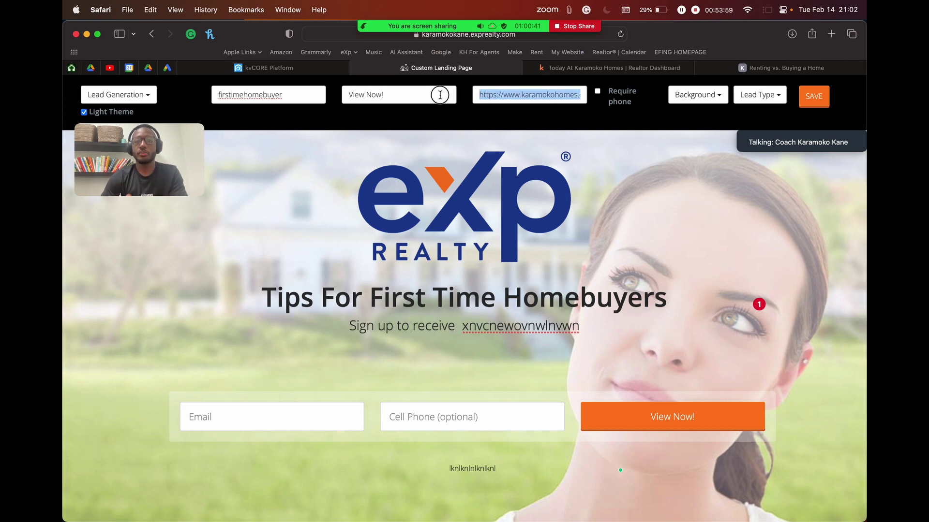
left_click(534, 100)
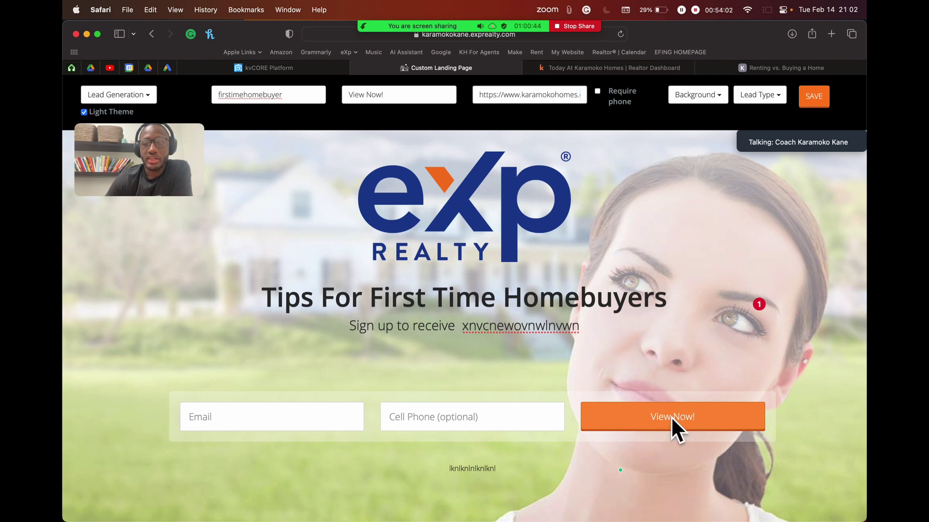
left_click_drag(481, 95, 718, 106)
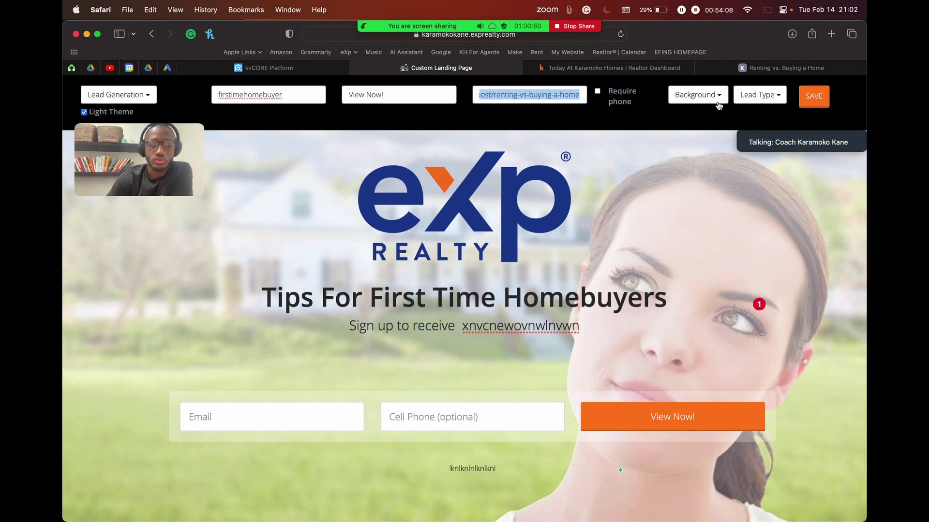
key("BackSpace")
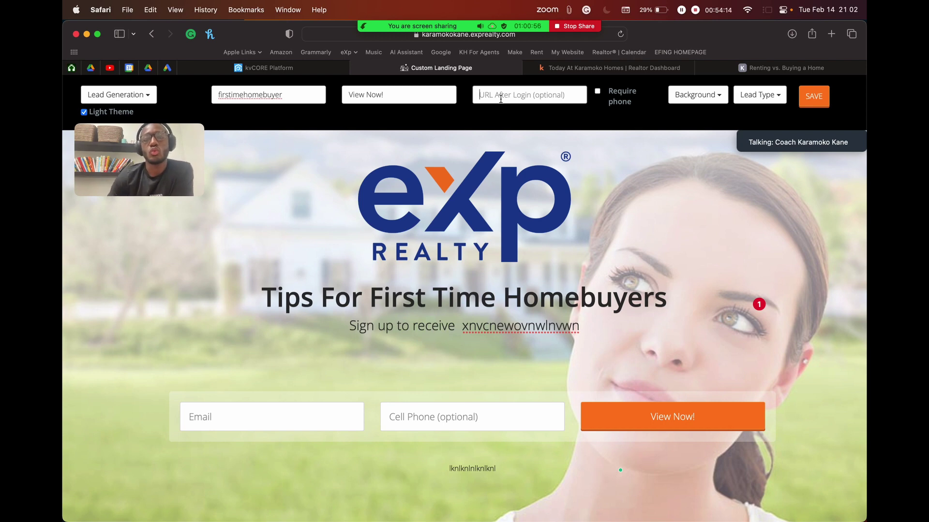
key("super+v")
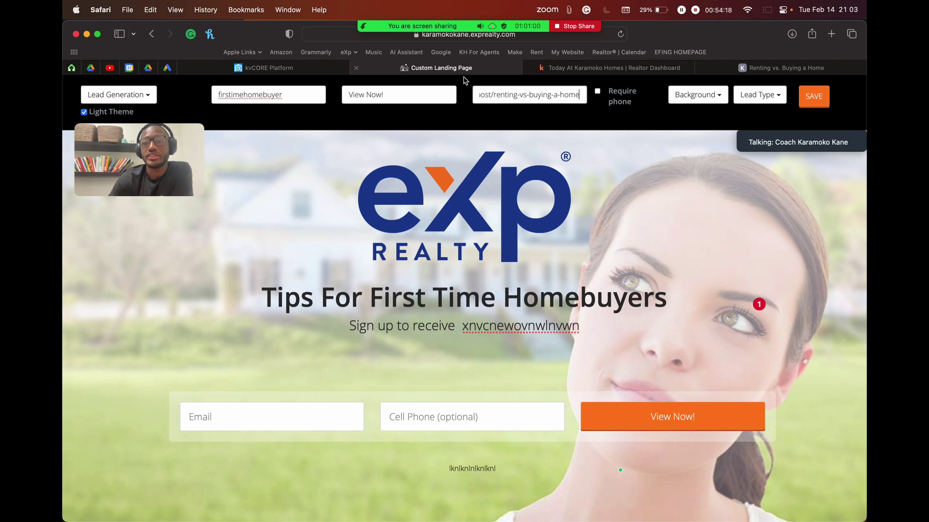
left_click(621, 71)
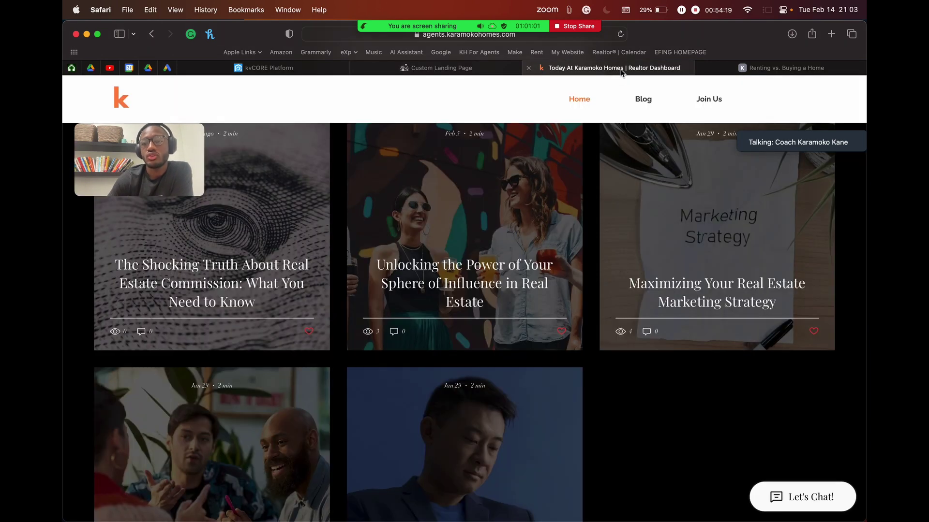
left_click(768, 69)
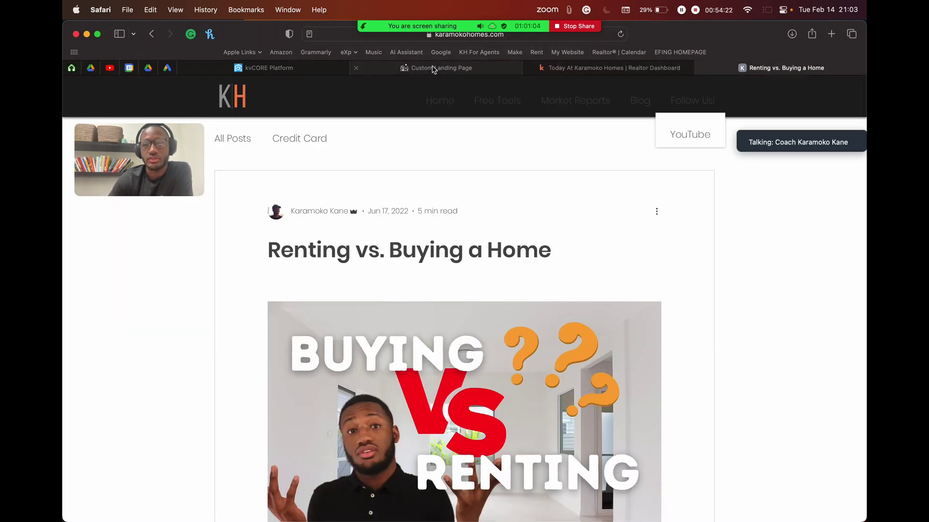
left_click(286, 67)
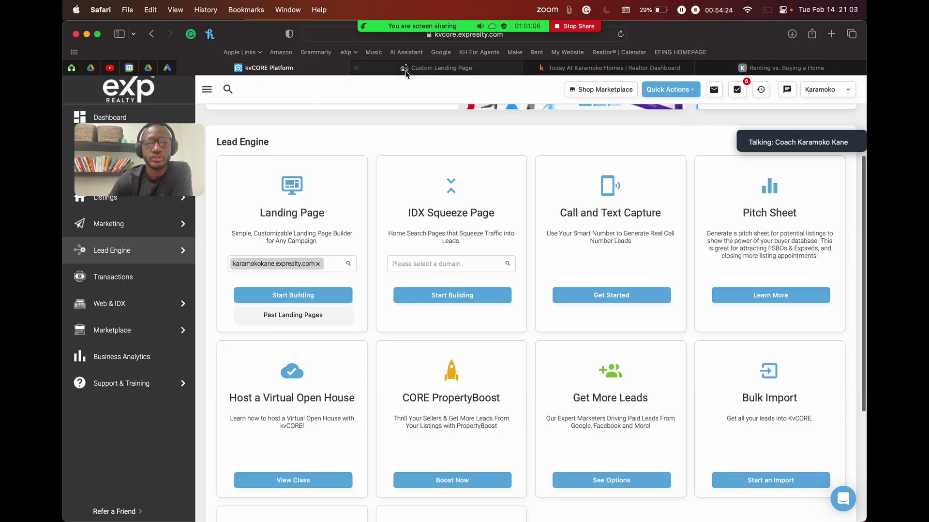
left_click(435, 68)
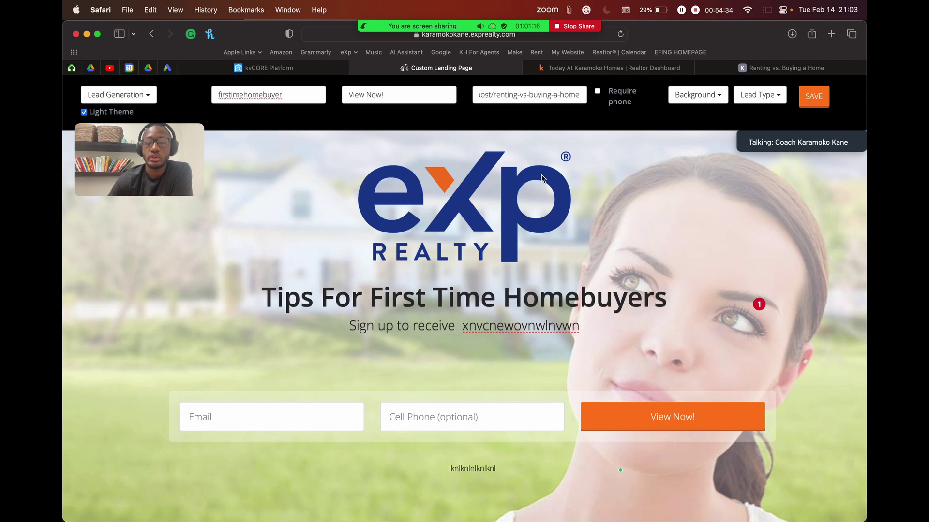
Step: Fill a test e-mail address into the preview form's Email field
left_click(298, 409)
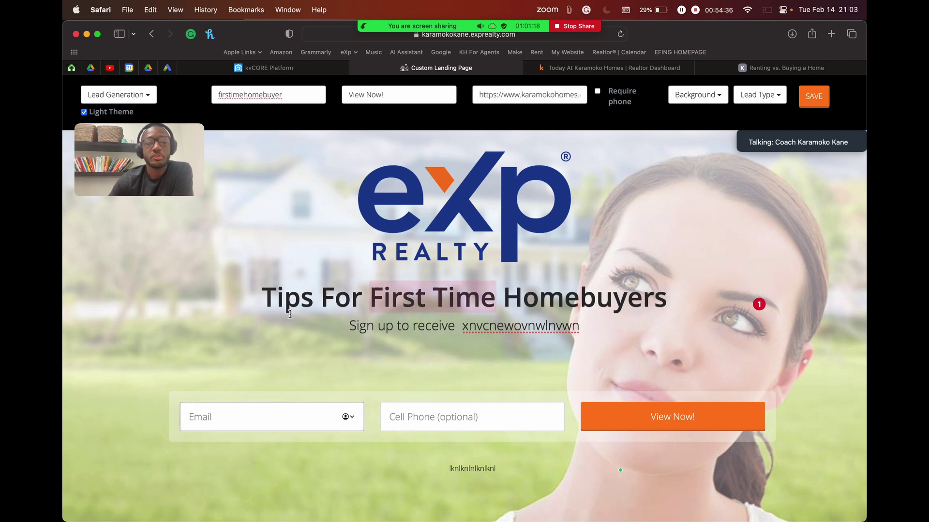
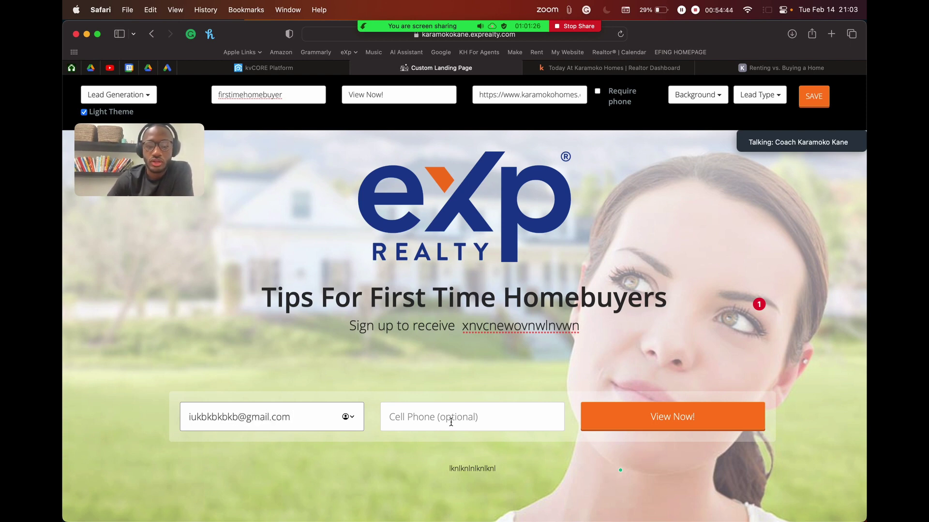
left_click(395, 417)
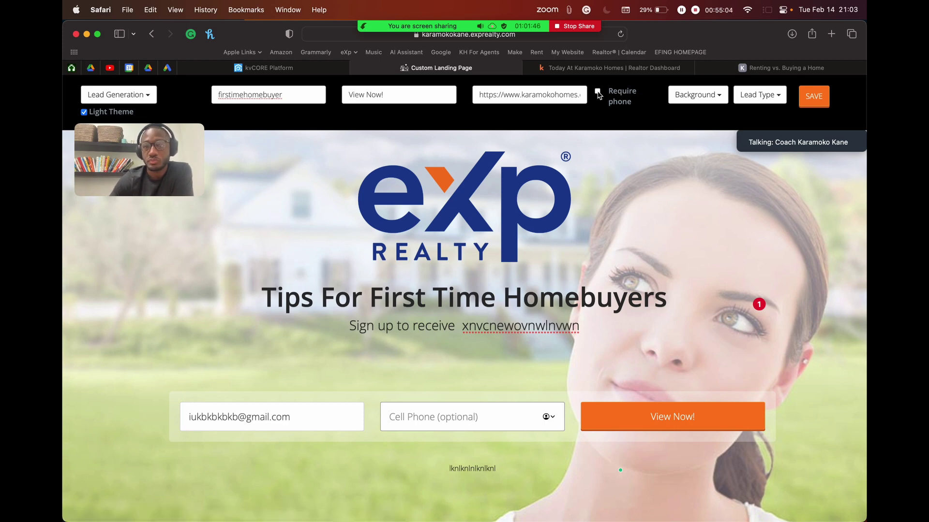
left_click(598, 93)
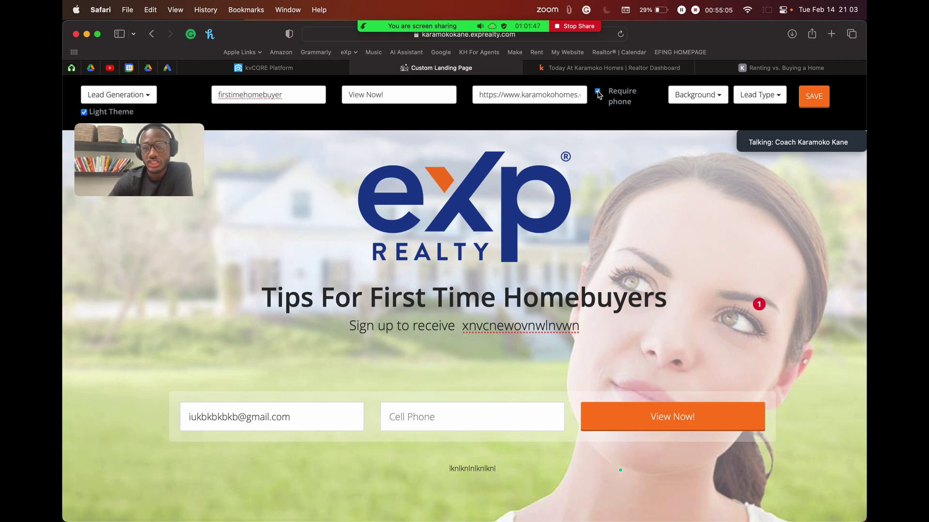
left_click(443, 417)
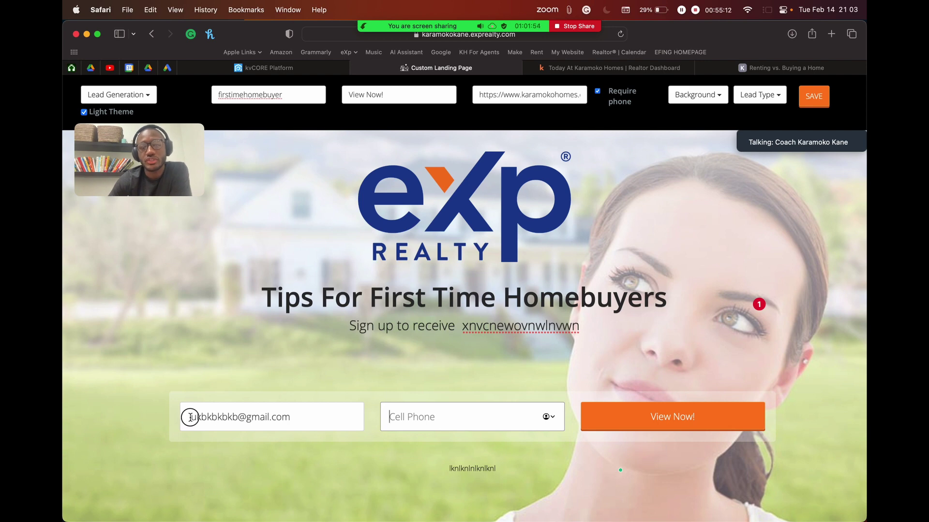
left_click_drag(193, 417, 315, 421)
left_click(309, 421)
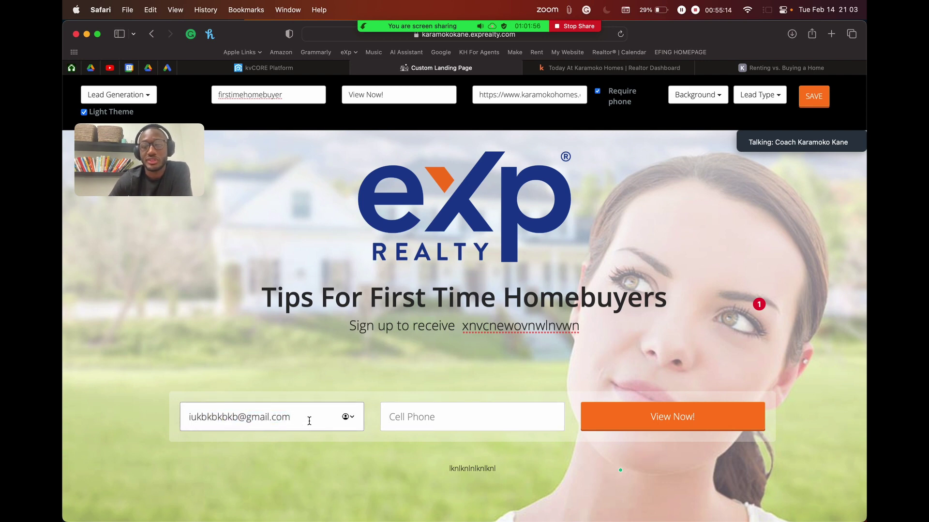
left_click(427, 421)
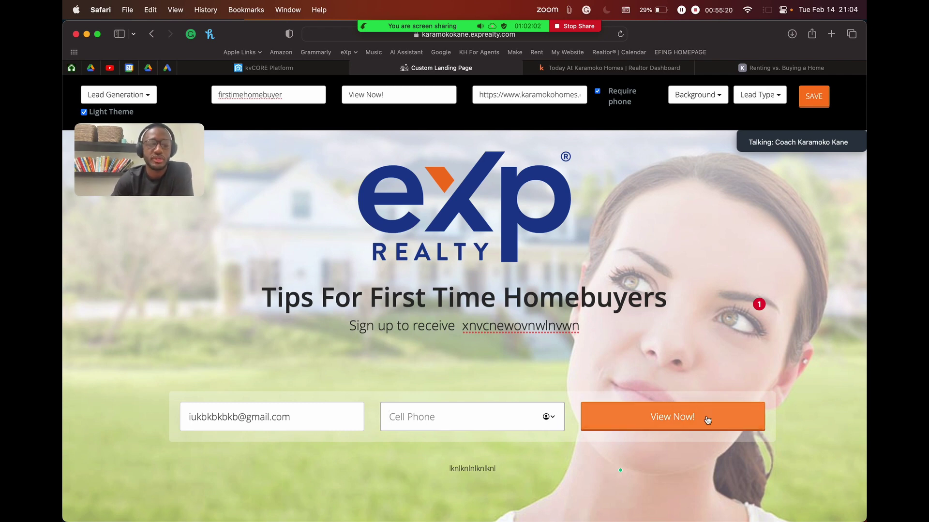
left_click(598, 92)
left_click(438, 414)
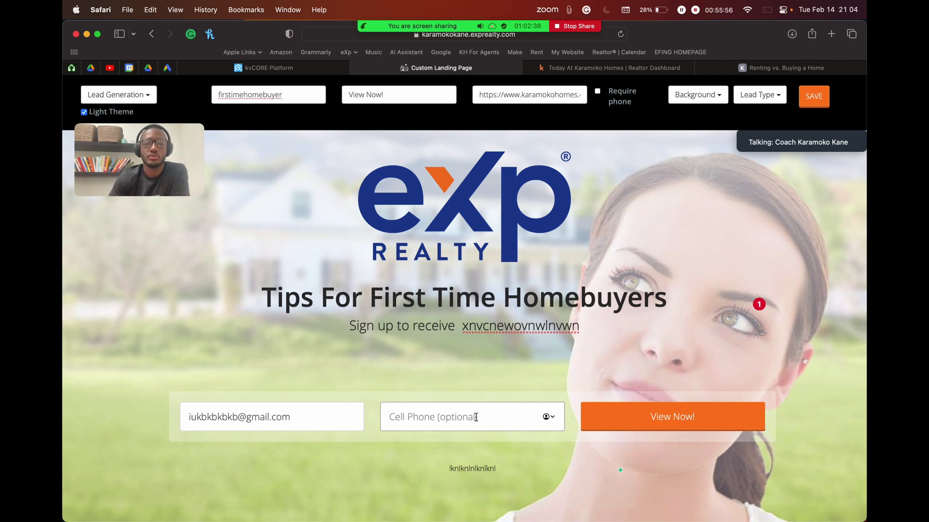
left_click(505, 412)
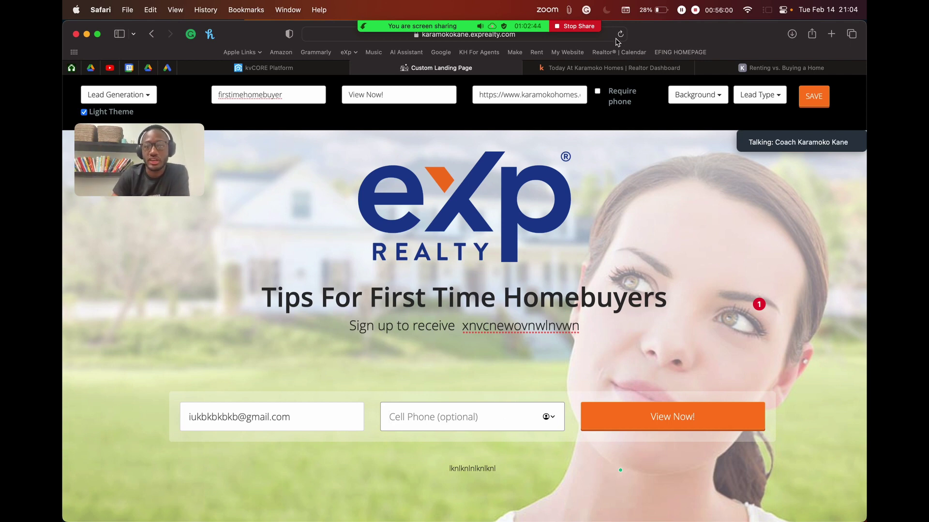
left_click(598, 91)
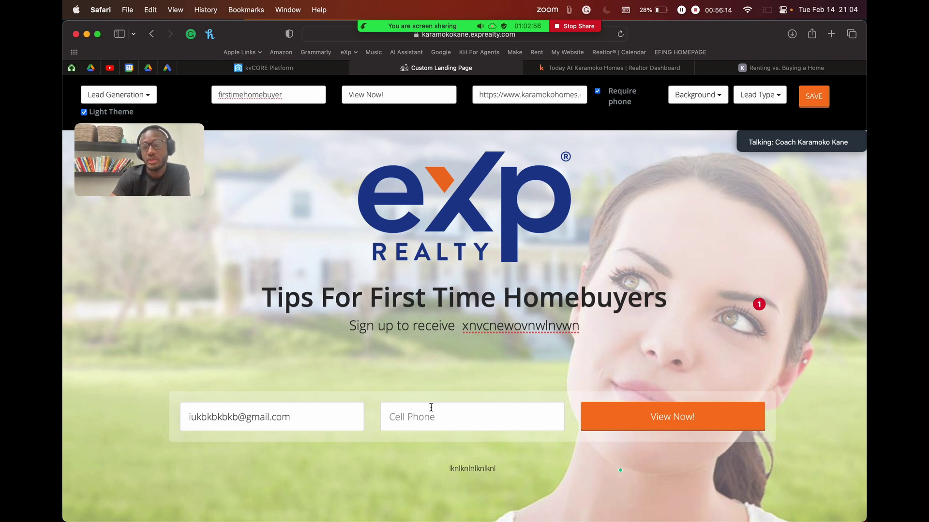
left_click(598, 91)
left_click(598, 91)
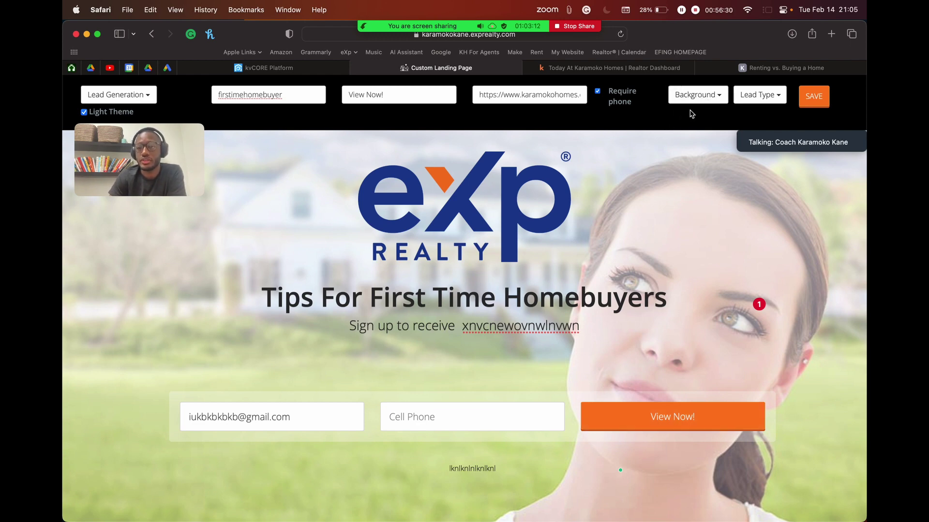
Step: Try the Lady, Exterior and Living Room background images in turn
scroll(691, 114, "up", 5)
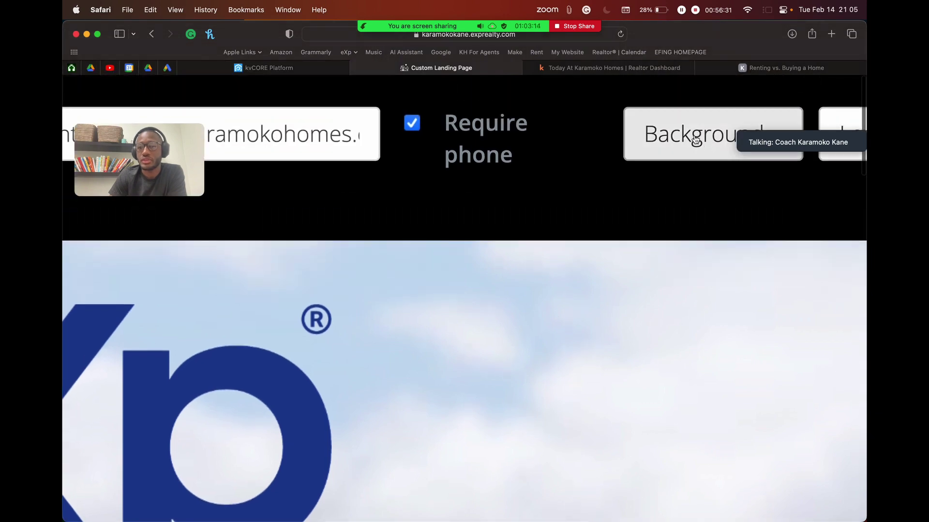
scroll(690, 139, "down", 5)
left_click(695, 95)
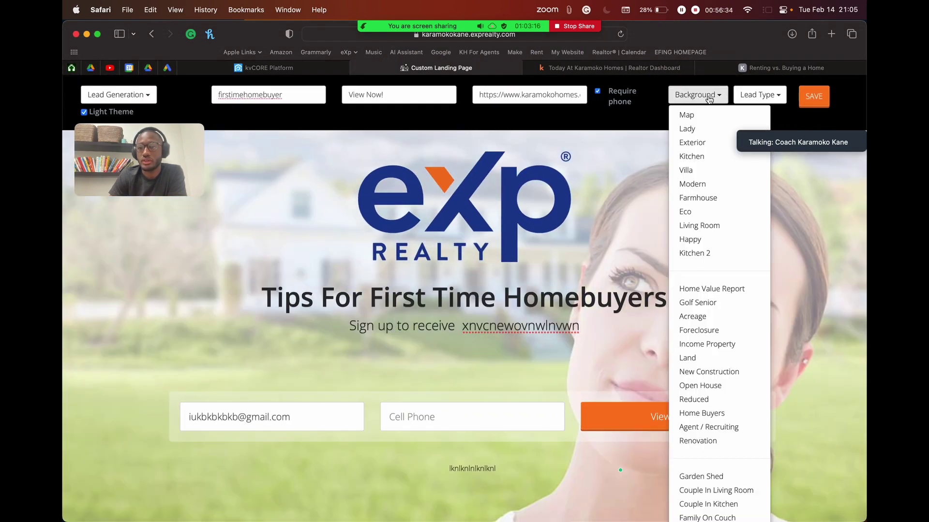
scroll(696, 314, "down", 2)
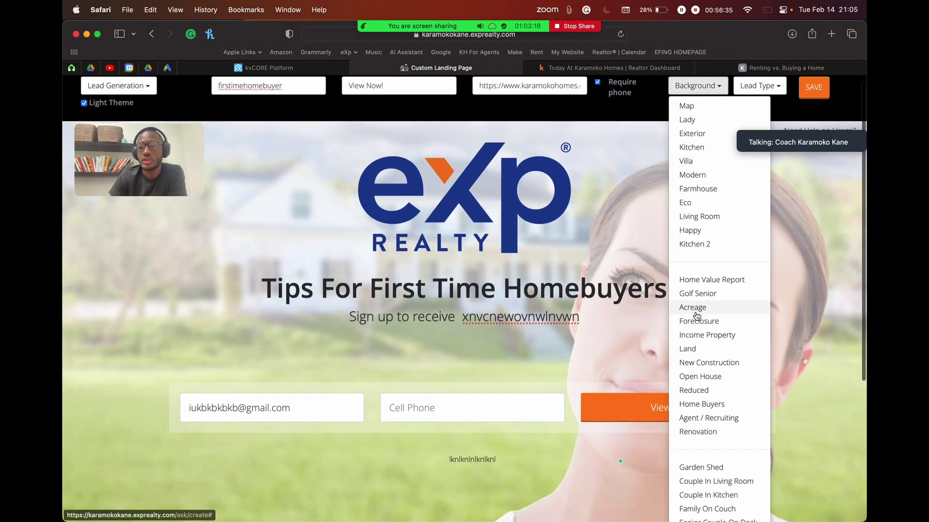
scroll(696, 315, "up", 2)
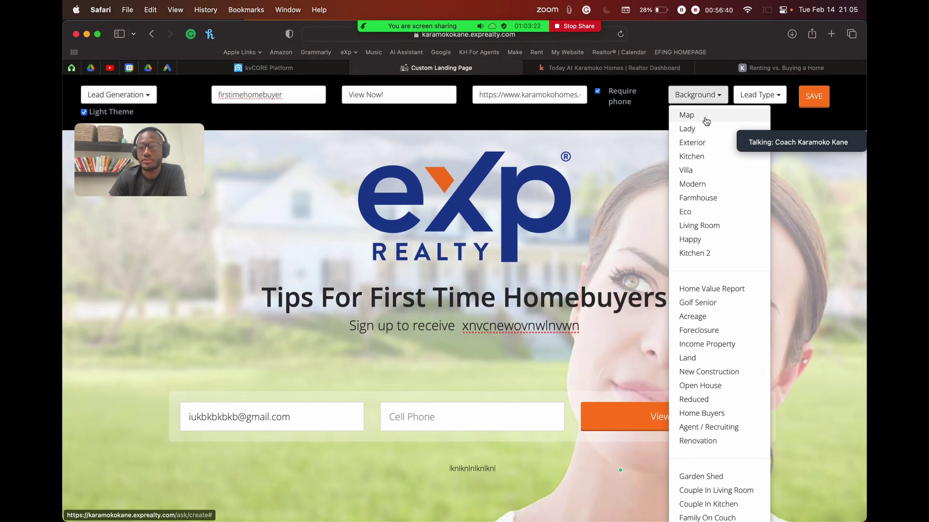
left_click(705, 135)
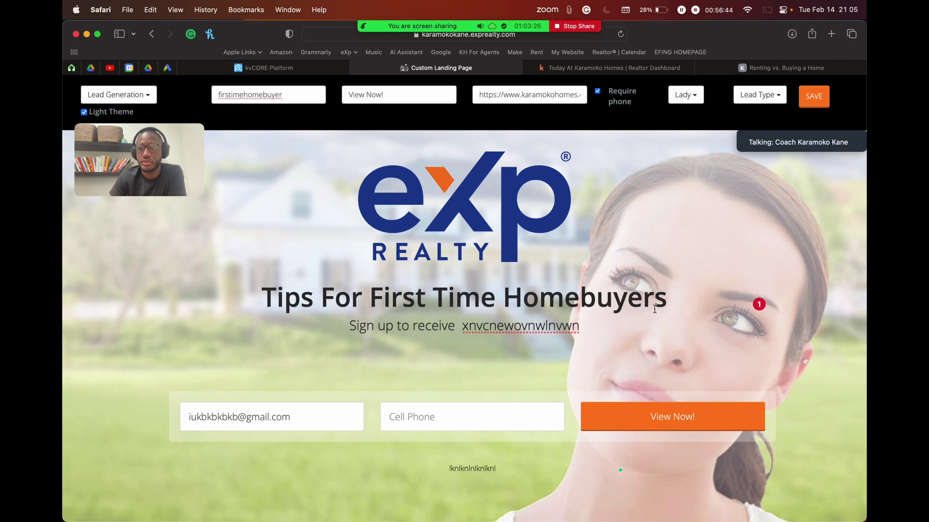
left_click(691, 96)
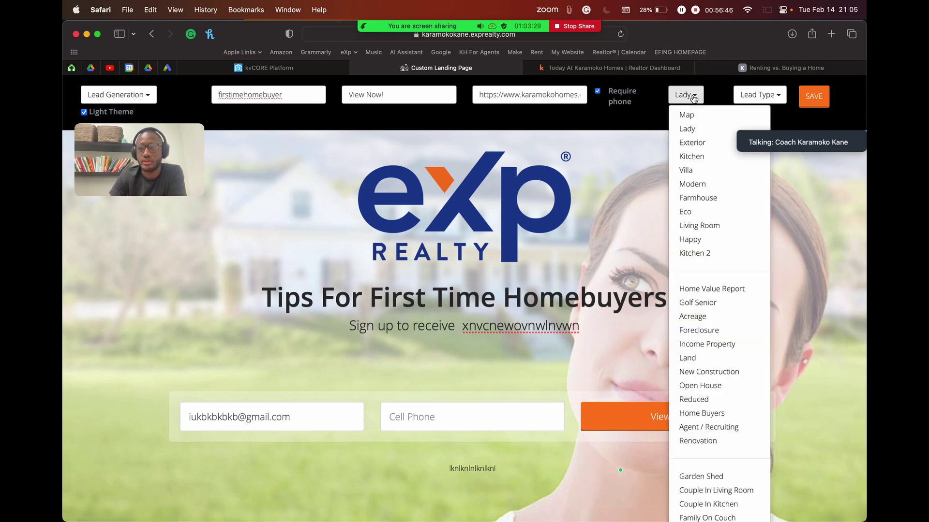
left_click(699, 143)
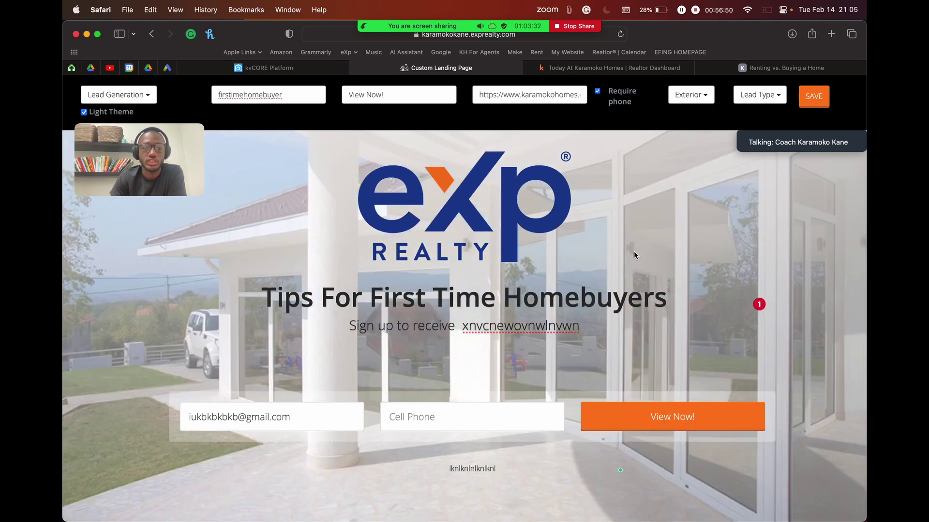
left_click(691, 95)
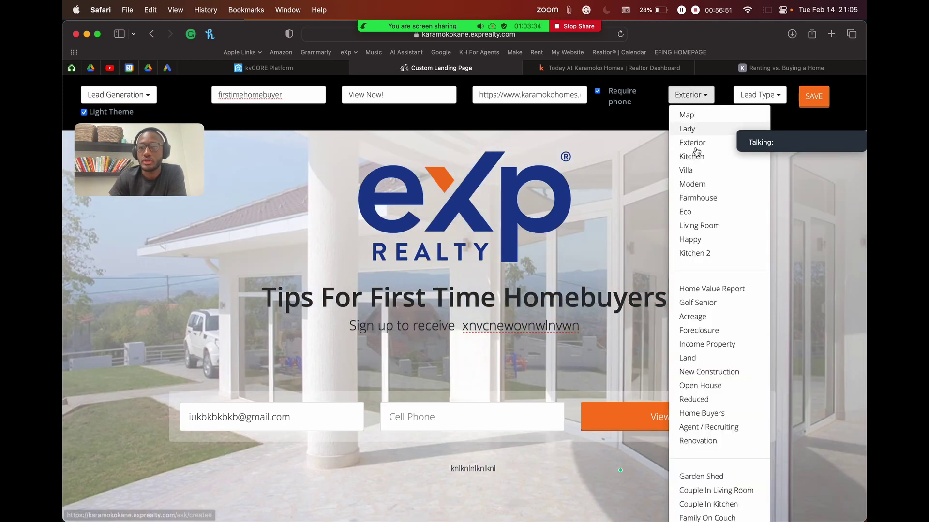
left_click(704, 226)
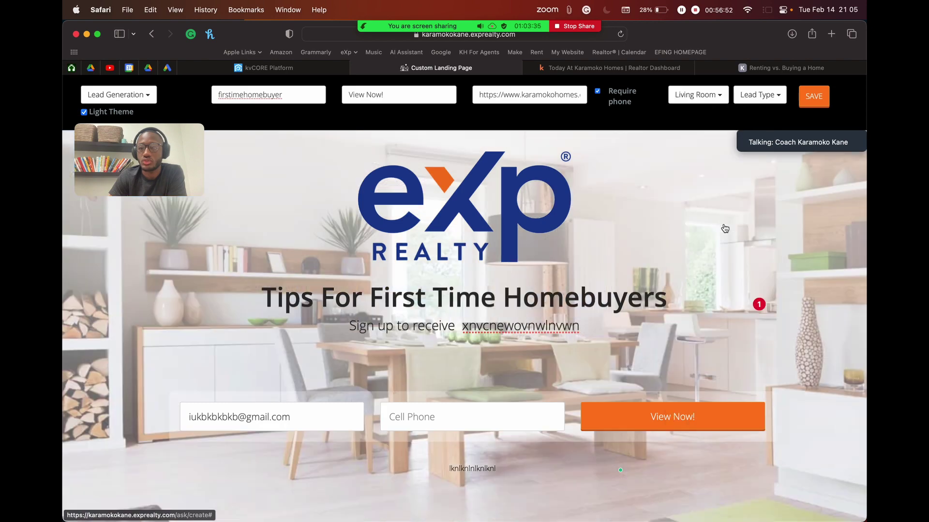
Step: Try Golf Senior, then settle on the Garden Shed background
left_click(719, 97)
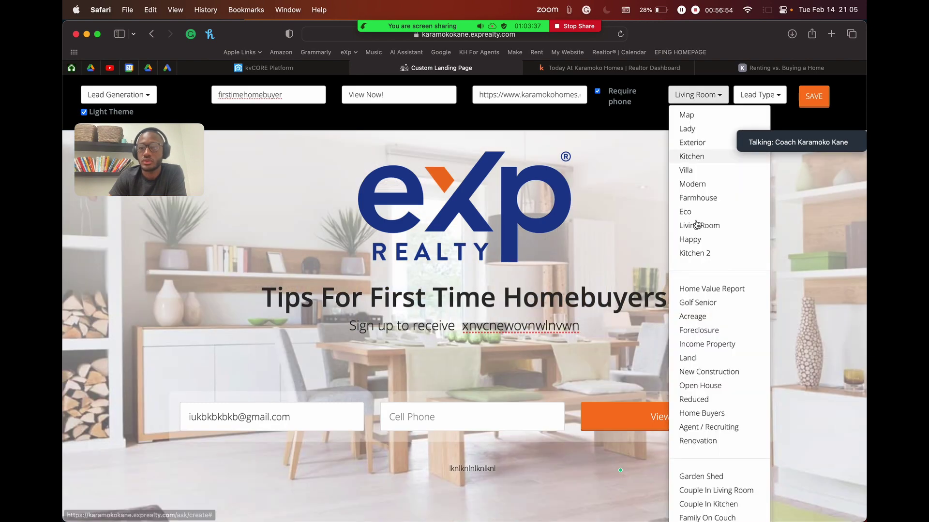
left_click(726, 308)
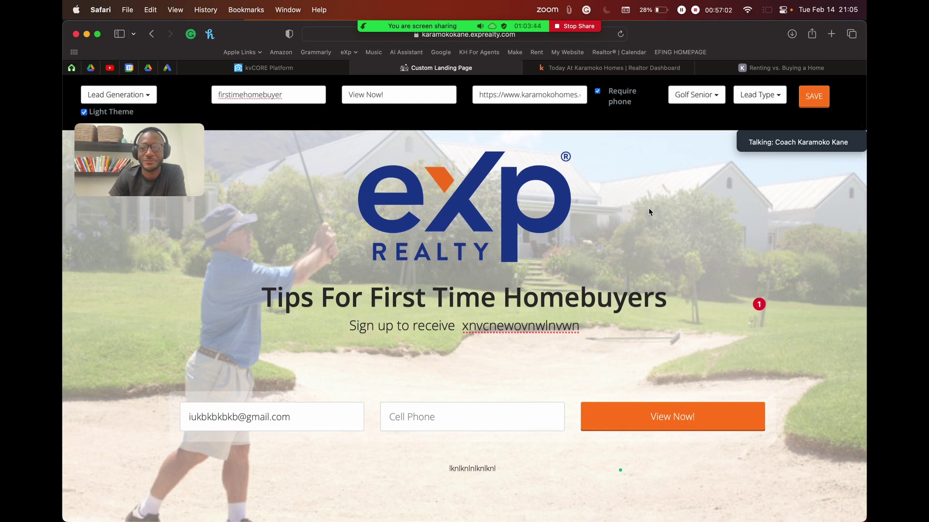
left_click(706, 96)
scroll(711, 367, "down", 2)
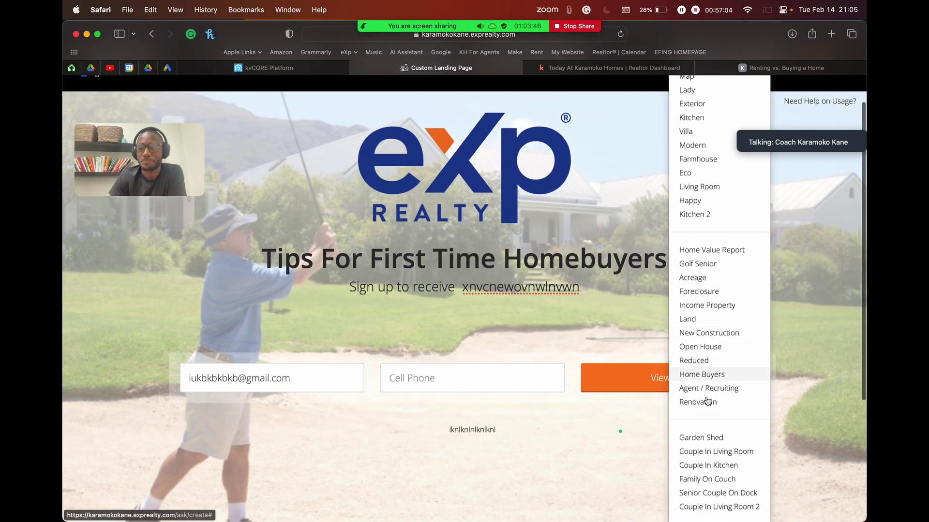
left_click(729, 440)
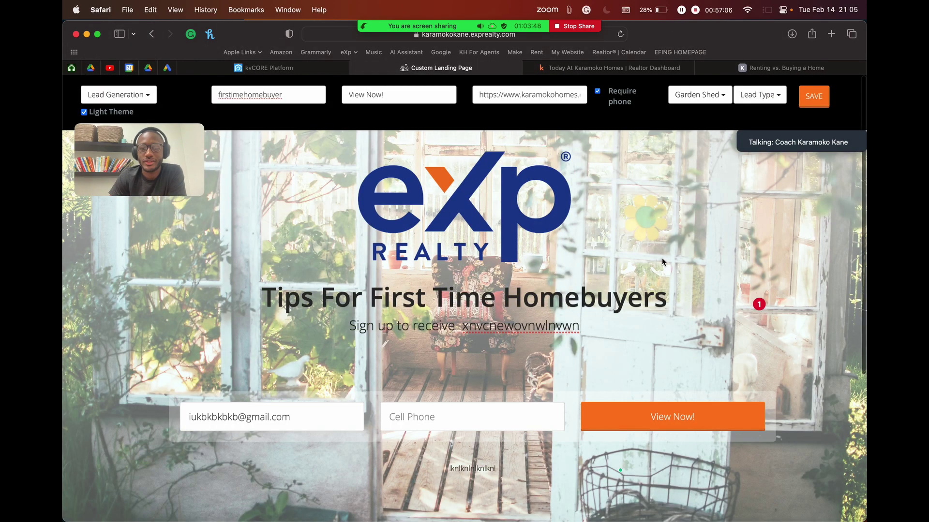
scroll(663, 262, "down", 2)
scroll(663, 261, "up", 2)
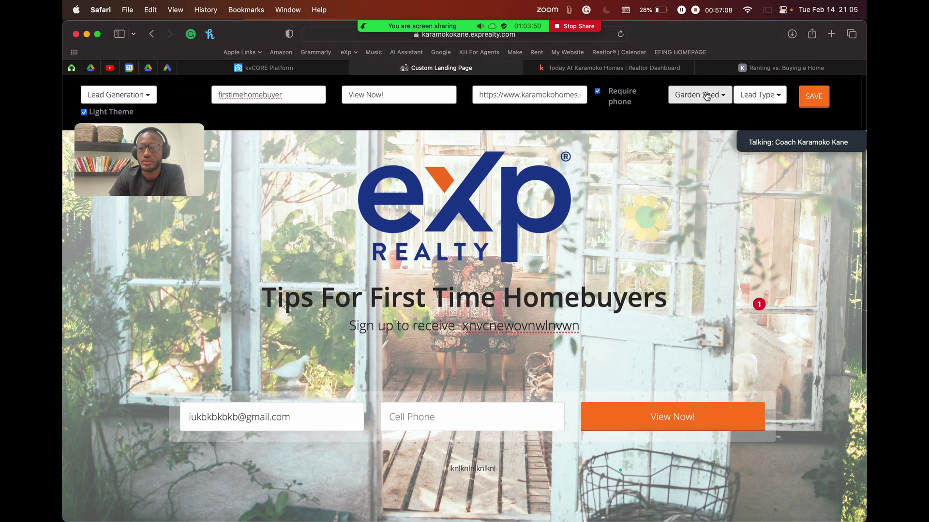
left_click_drag(120, 167, 123, 232)
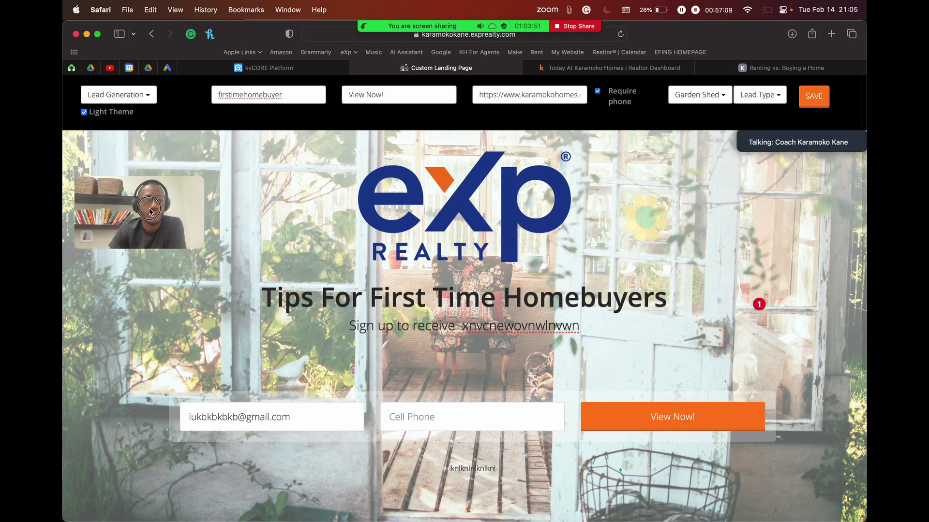
left_click(85, 113)
left_click(85, 112)
left_click(85, 113)
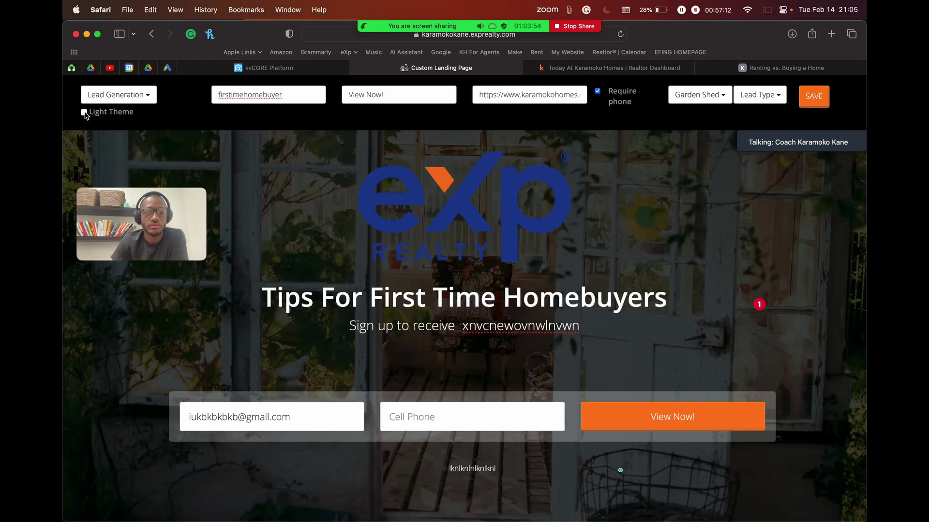
left_click(84, 112)
left_click(85, 113)
left_click(85, 113)
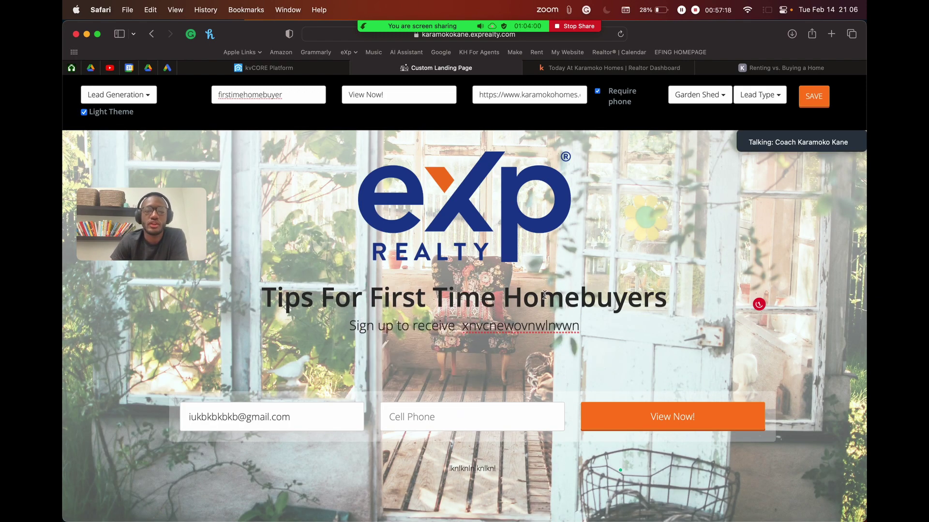
mouse_move(424, 306)
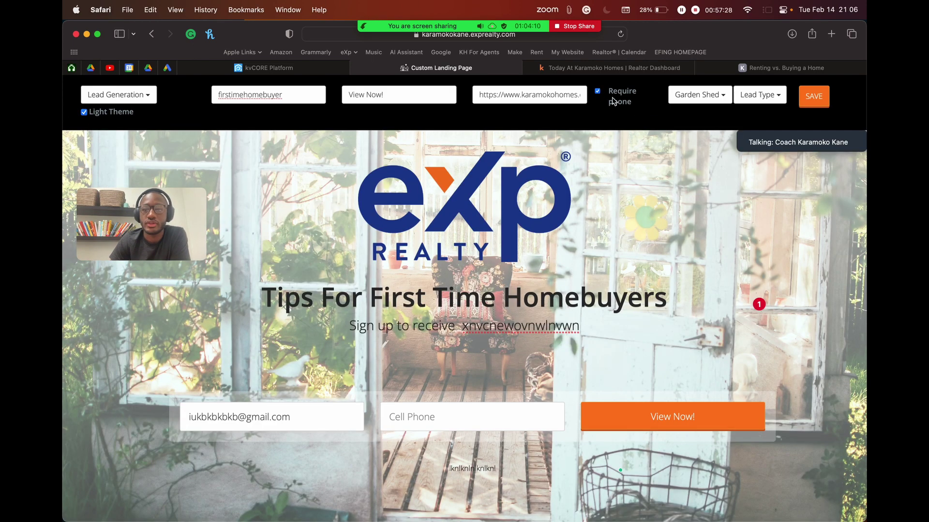
Step: Switch the background to Agent / Recruiting, then to New Construction
left_click(702, 95)
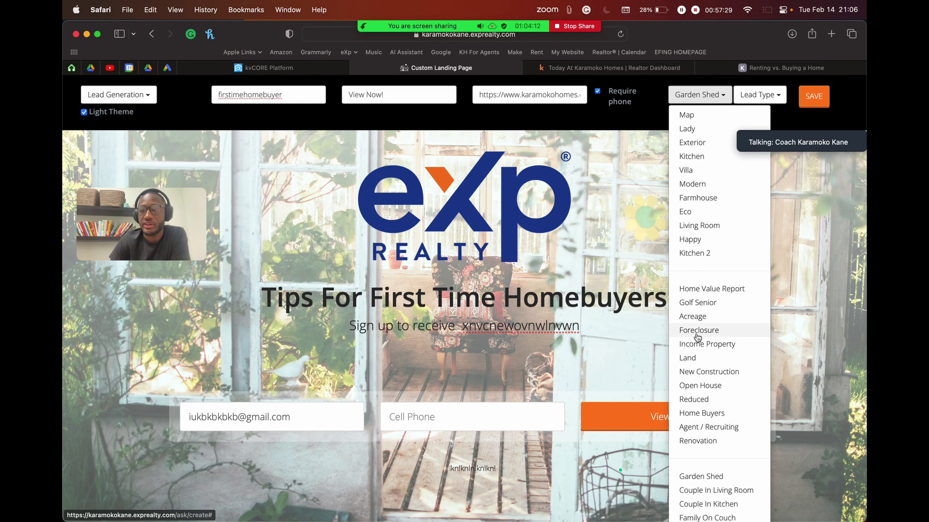
left_click(710, 427)
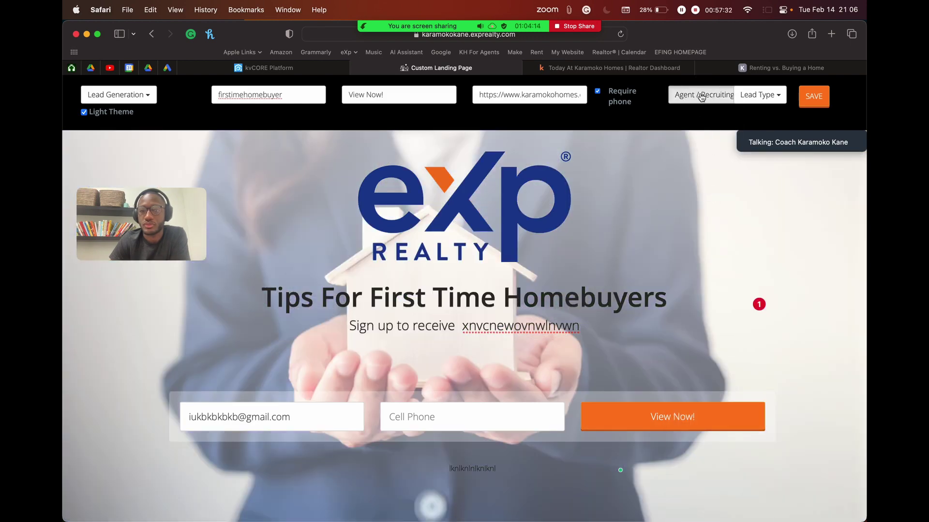
left_click(702, 96)
scroll(709, 400, "down", 2)
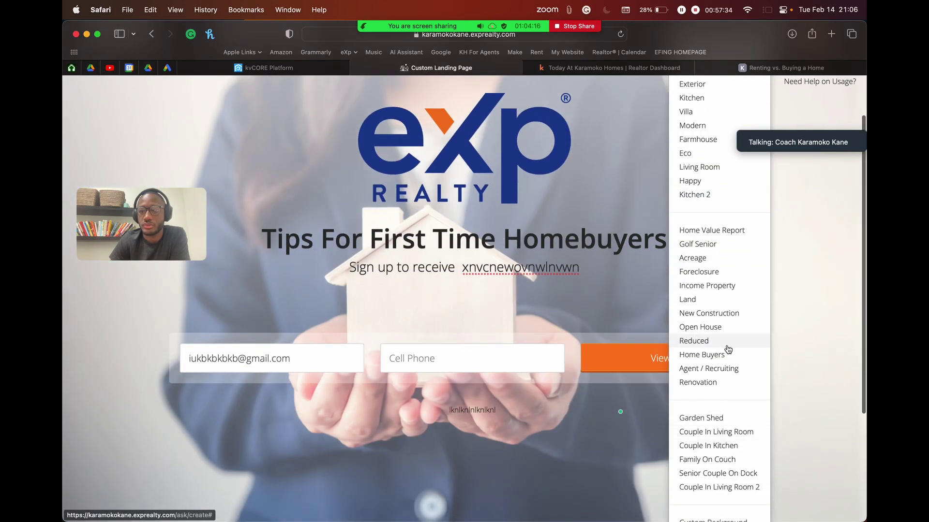
scroll(727, 349, "up", 2)
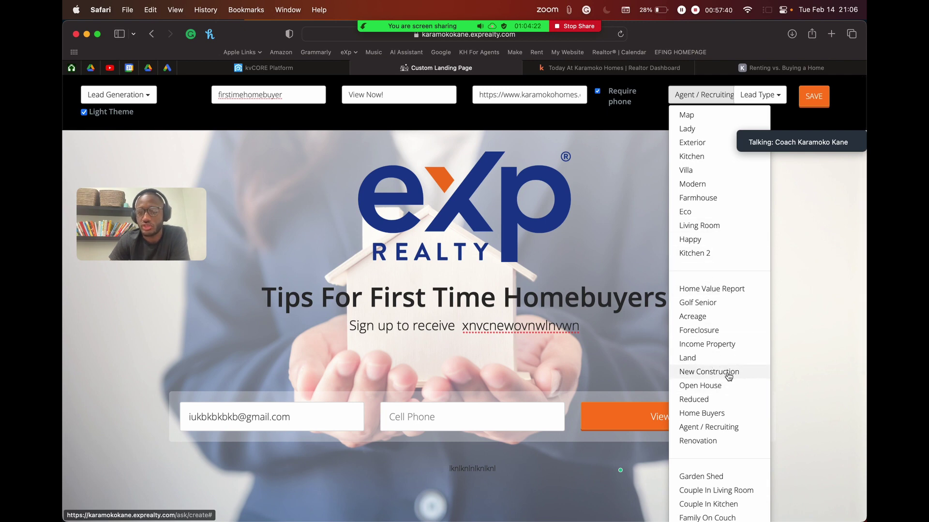
left_click(728, 373)
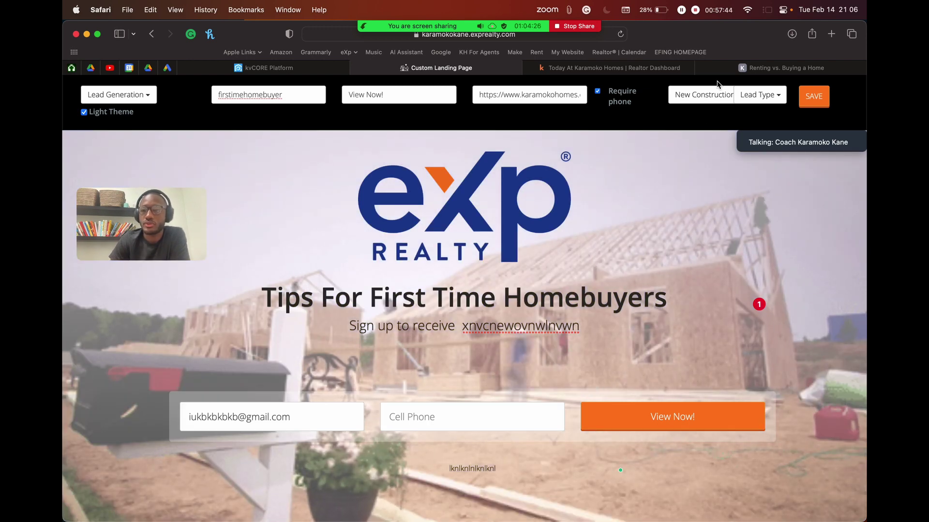
left_click(705, 95)
scroll(738, 366, "down", 3)
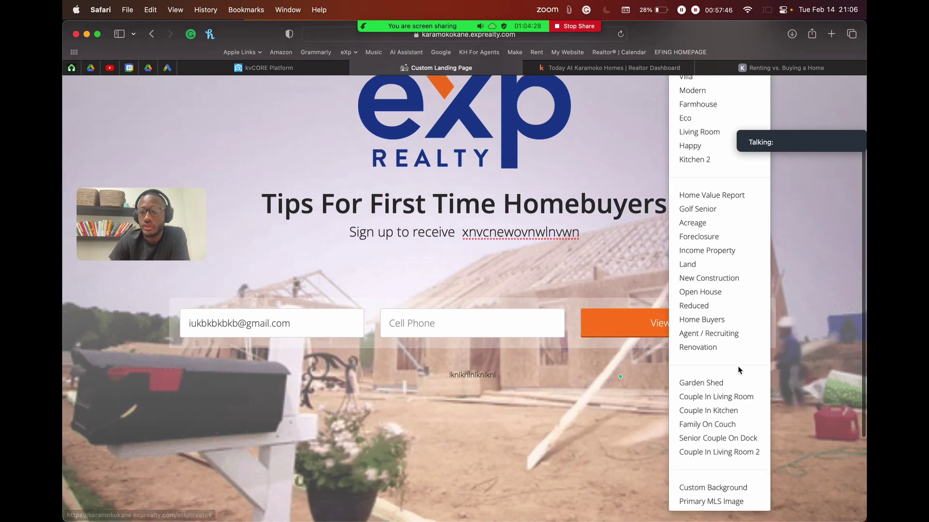
scroll(738, 366, "down", 1)
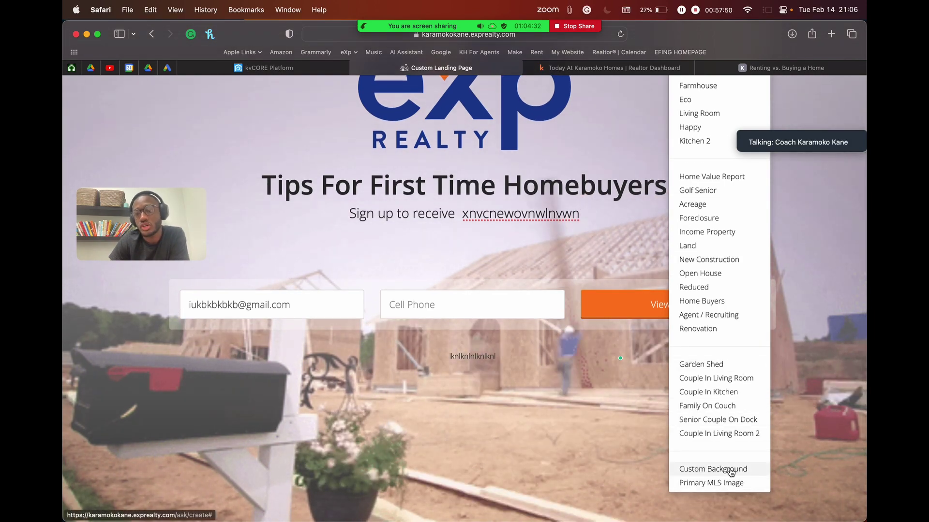
Step: Open the Custom background option and dismiss its image URL dialog without entering one
left_click(731, 472)
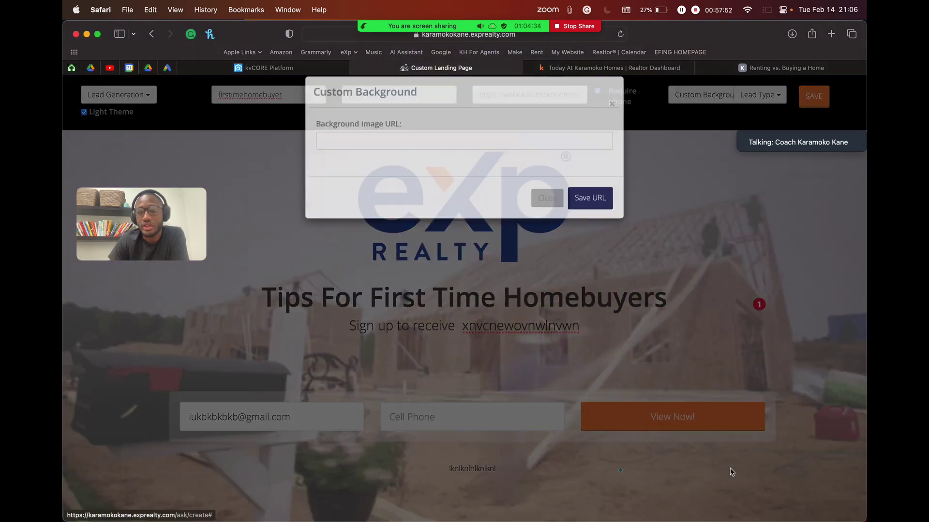
left_click(429, 154)
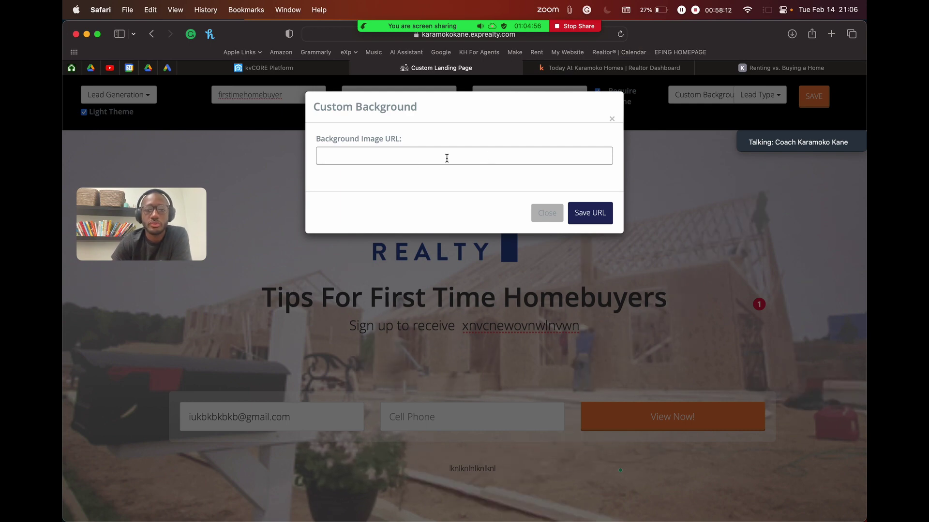
left_click(546, 213)
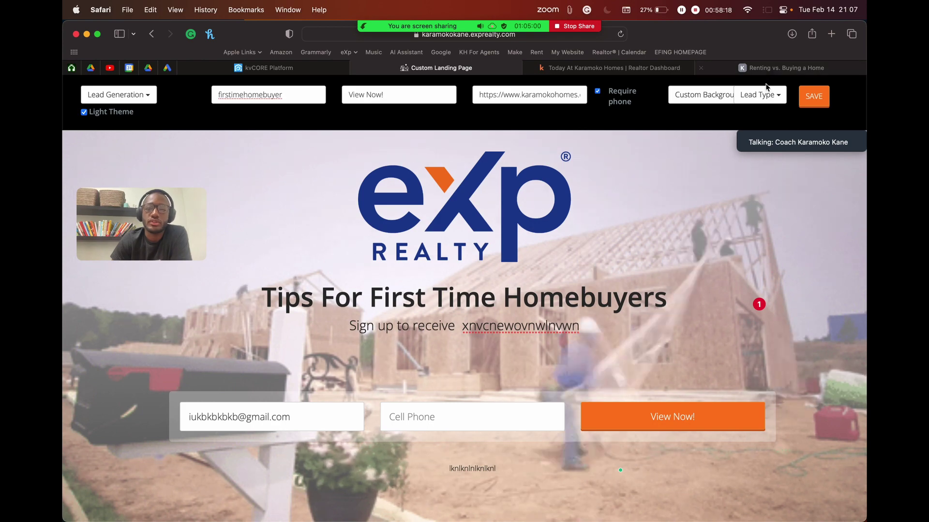
Step: Set the background to the Senior Couple On Dock photo
left_click(702, 94)
scroll(691, 416, "down", 5)
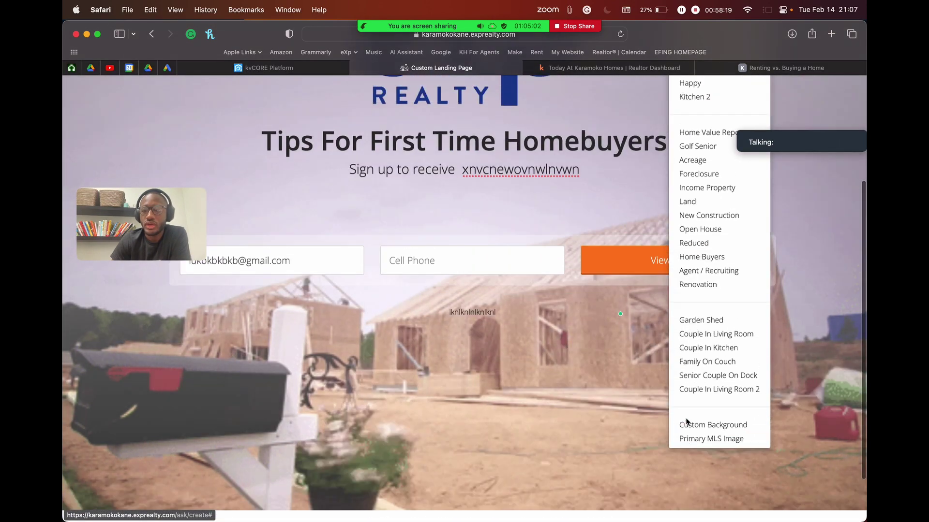
left_click(705, 404)
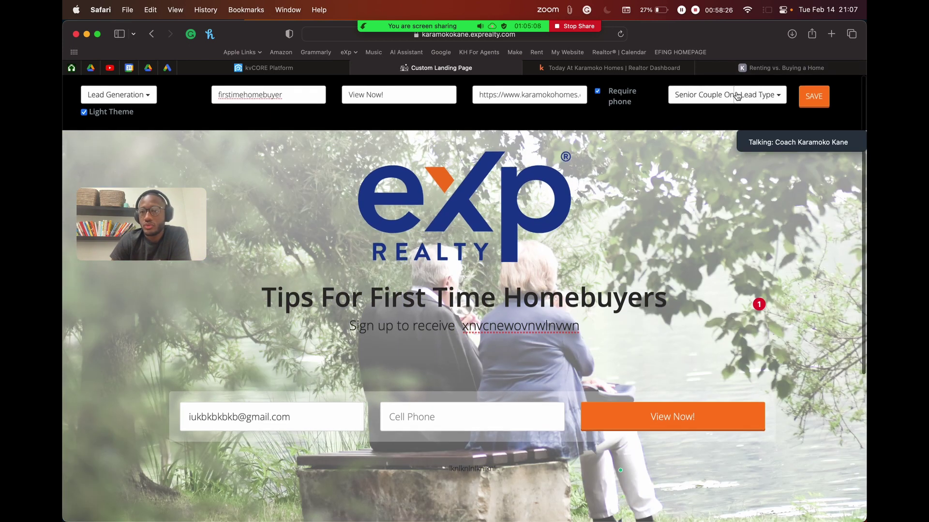
scroll(763, 102, "up", 5)
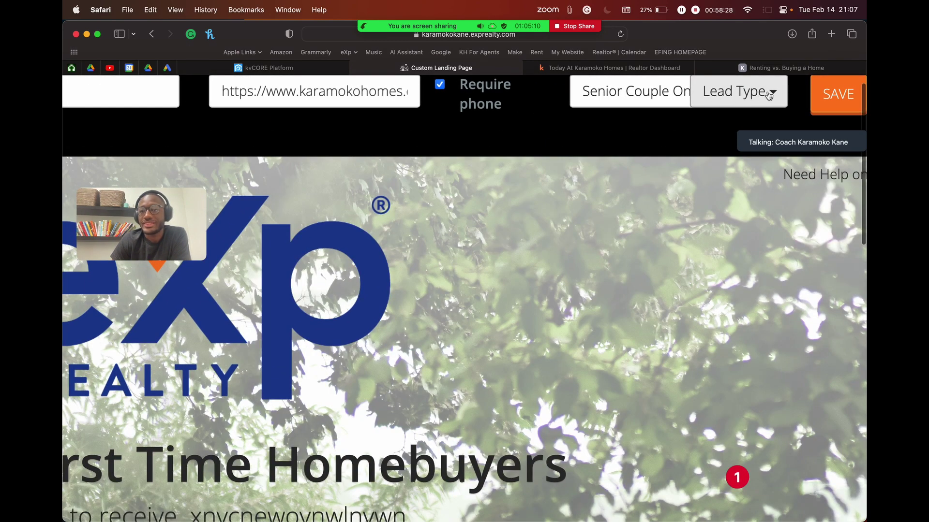
scroll(730, 107, "down", 5)
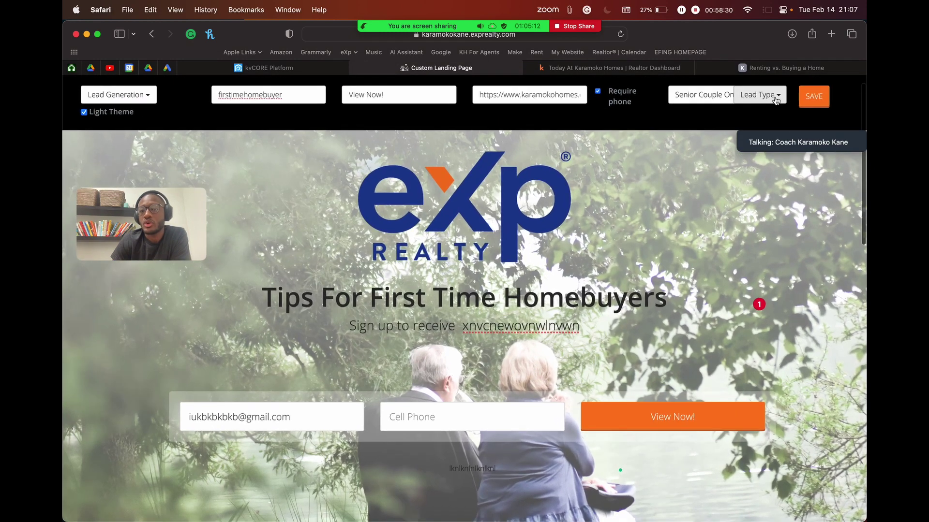
Step: Try None as the lead type, then set it to Buyer
left_click(760, 95)
left_click_drag(787, 145, 145, 343)
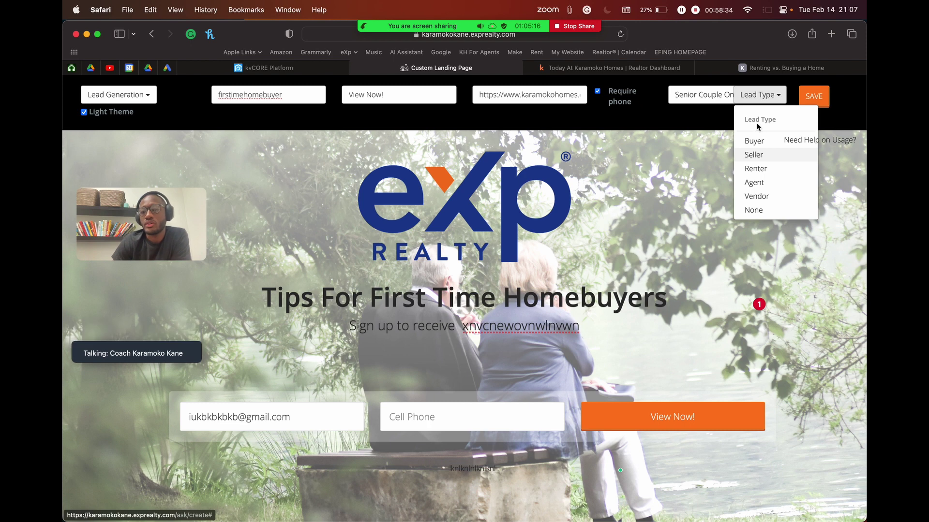
left_click(776, 99)
left_click(775, 97)
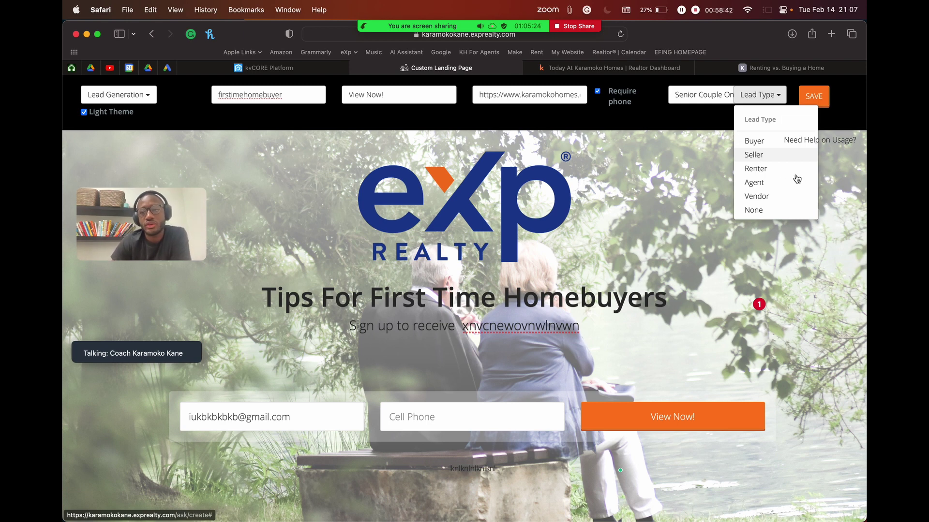
left_click(774, 209)
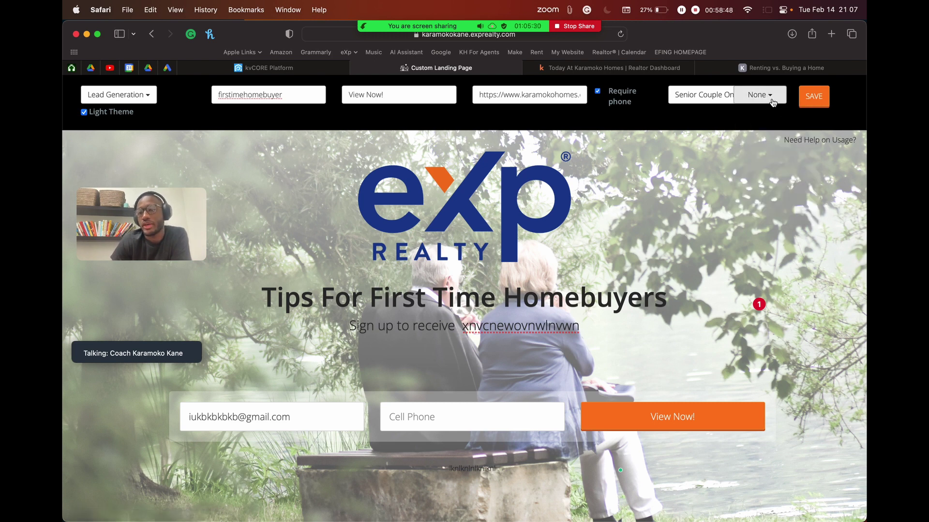
left_click(771, 100)
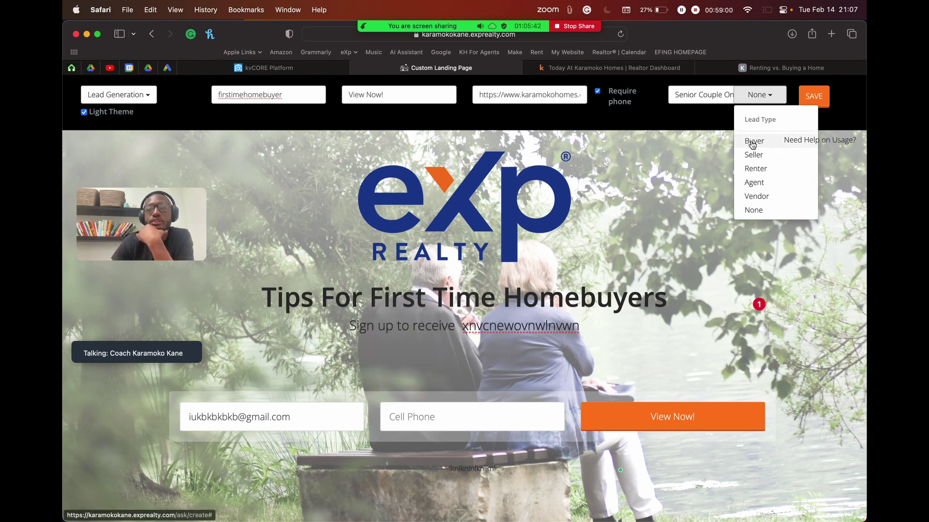
left_click(752, 143)
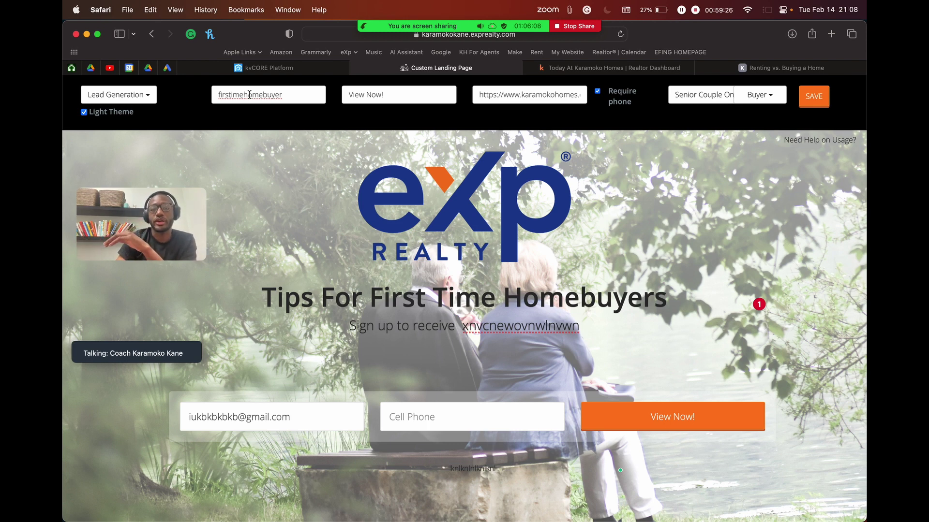
Step: Save the landing page settings named firstimehomebuyer and return to the Lead Engine page
left_click_drag(296, 94, 213, 93)
left_click_drag(274, 95, 302, 95)
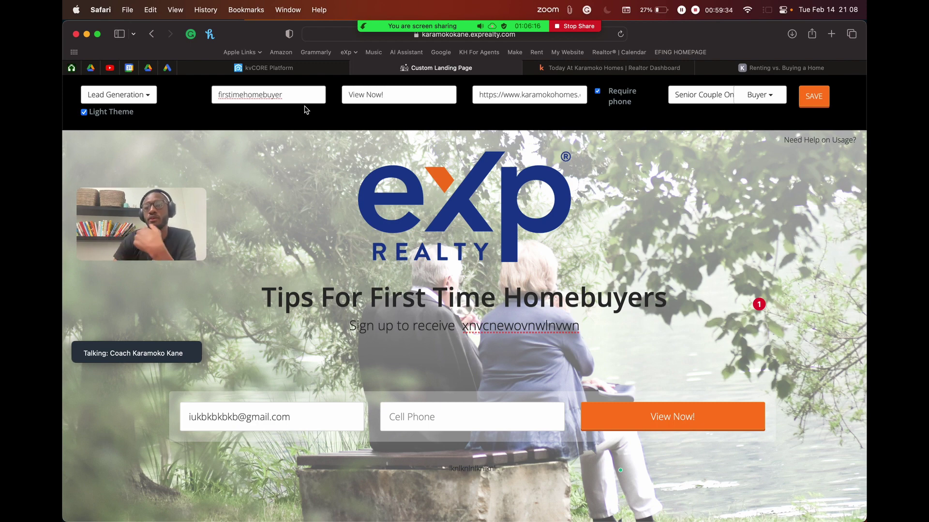
scroll(657, 301, "down", 5)
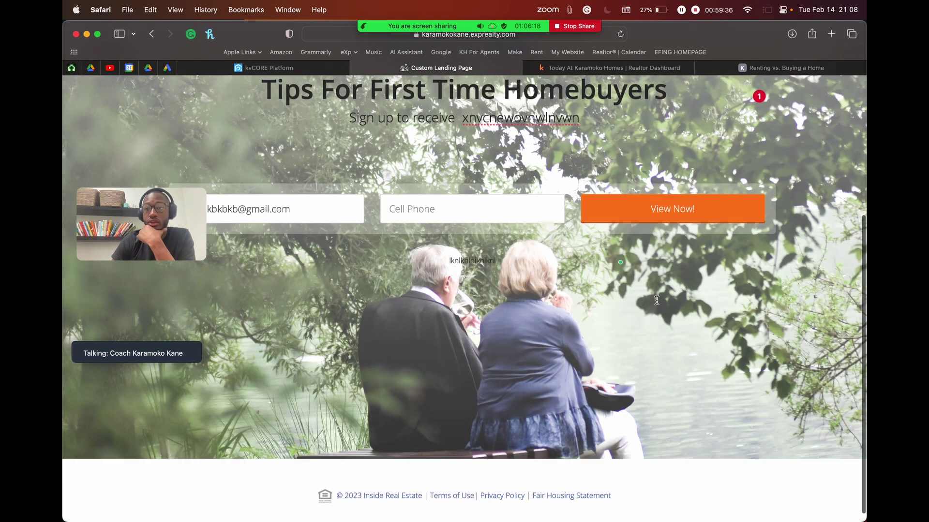
scroll(348, 156, "up", 5)
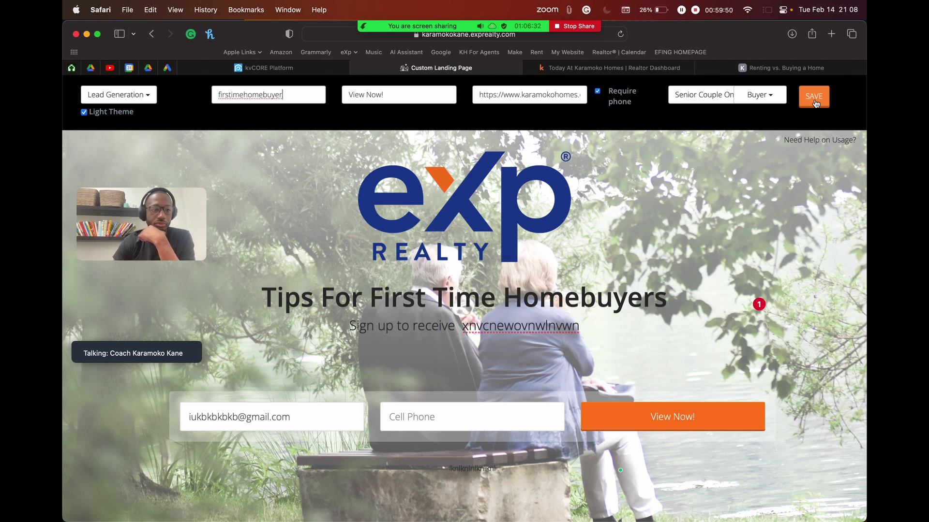
left_click(814, 99)
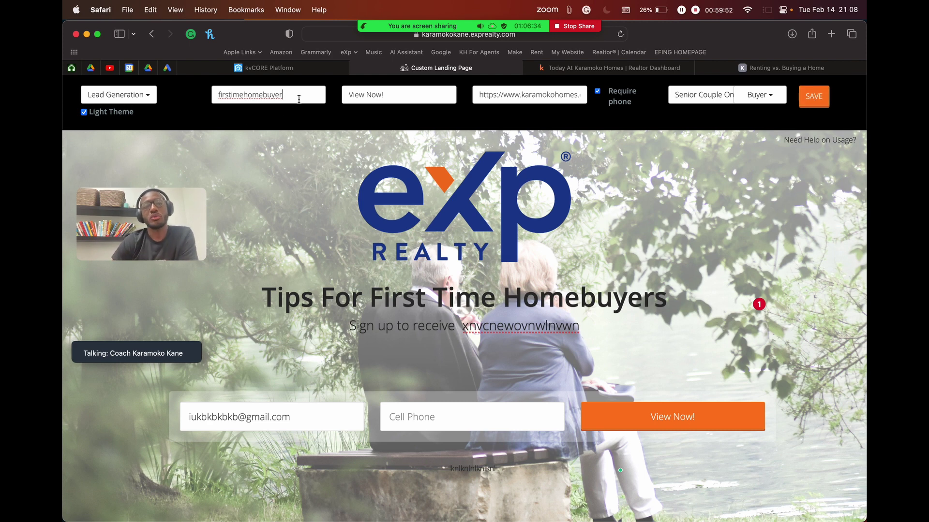
left_click_drag(300, 97, 310, 100)
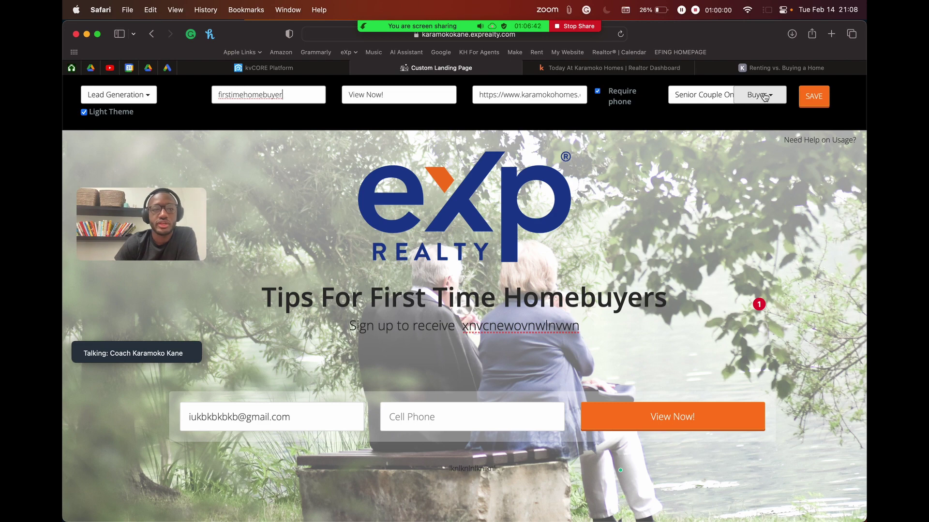
left_click(277, 71)
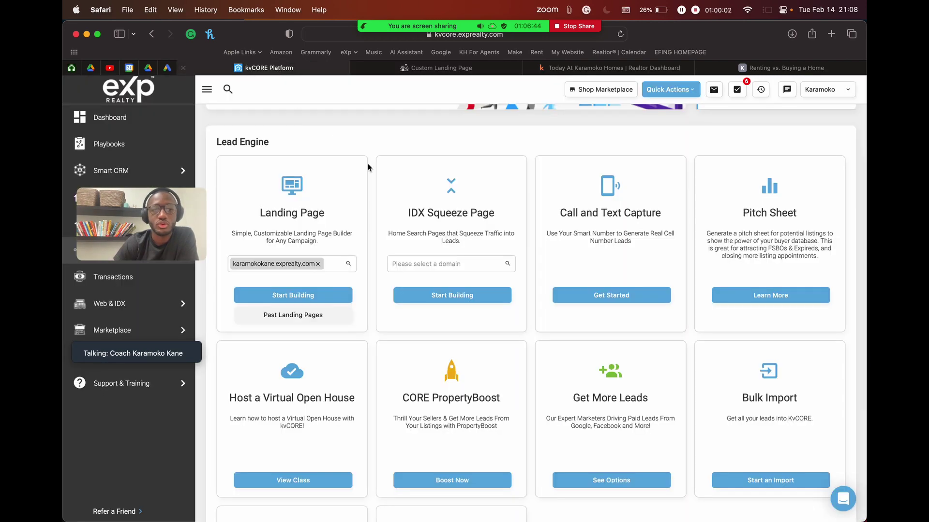
Step: Open a lead's contact record from the Dashboard's property-view activity feed
scroll(368, 163, "up", 5)
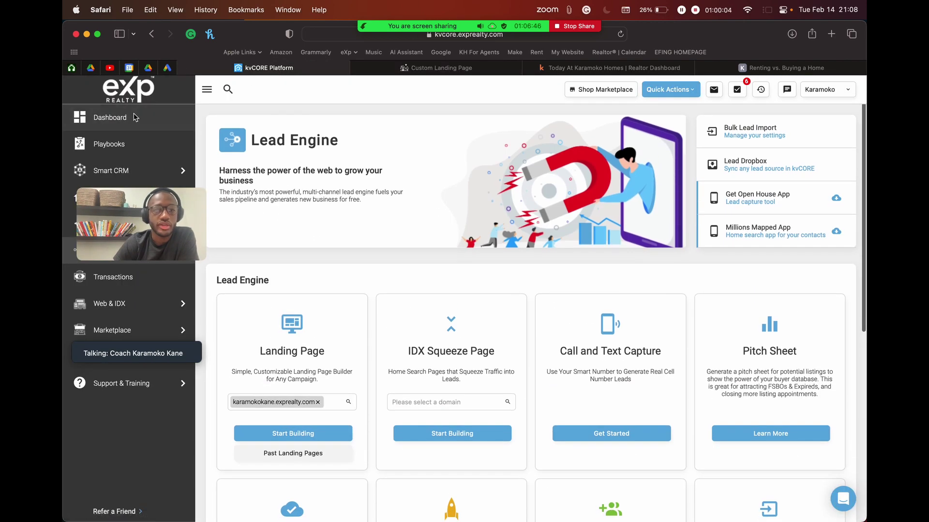
left_click(135, 118)
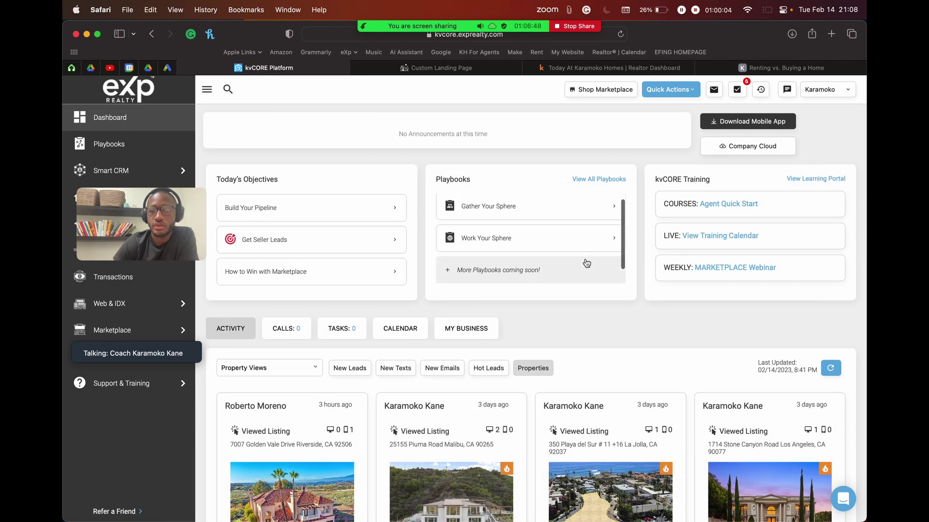
scroll(586, 263, "down", 10)
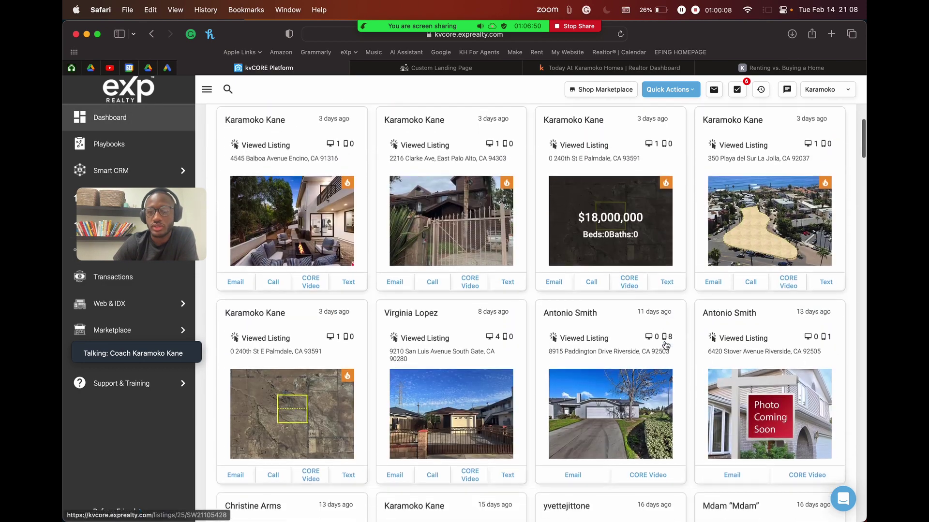
scroll(665, 344, "down", 4)
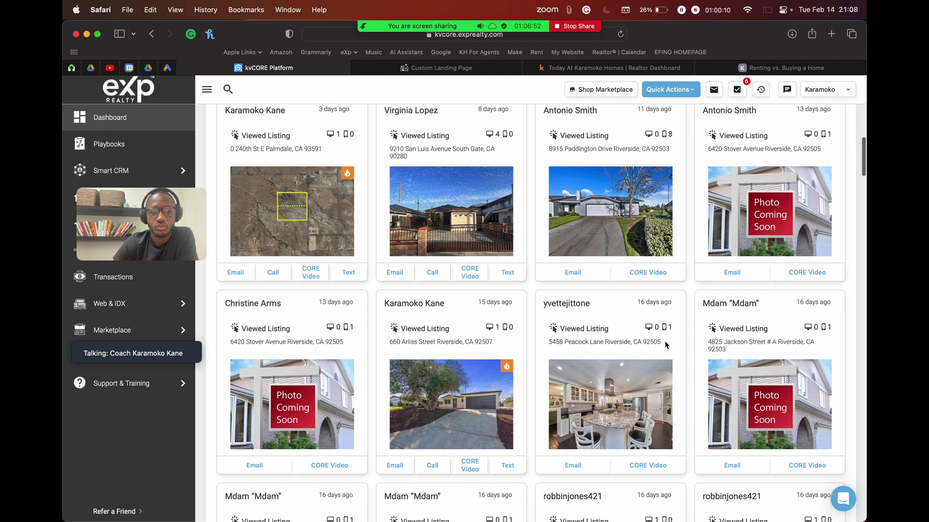
scroll(665, 341, "down", 5)
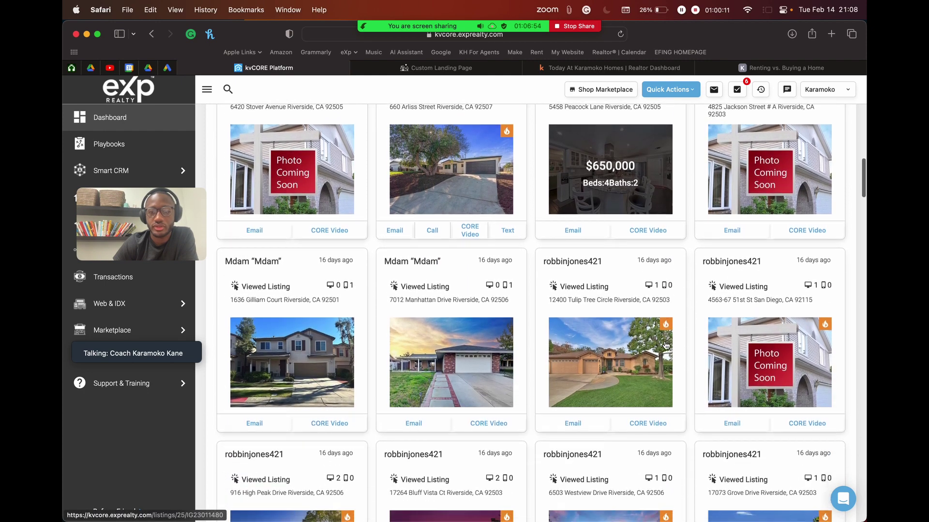
scroll(665, 345, "down", 2)
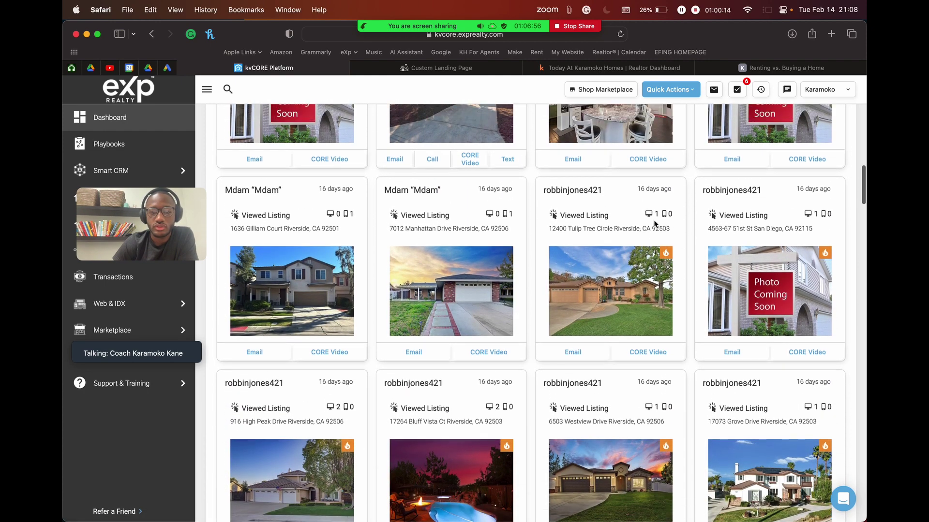
scroll(655, 223, "up", 1)
left_click(572, 217)
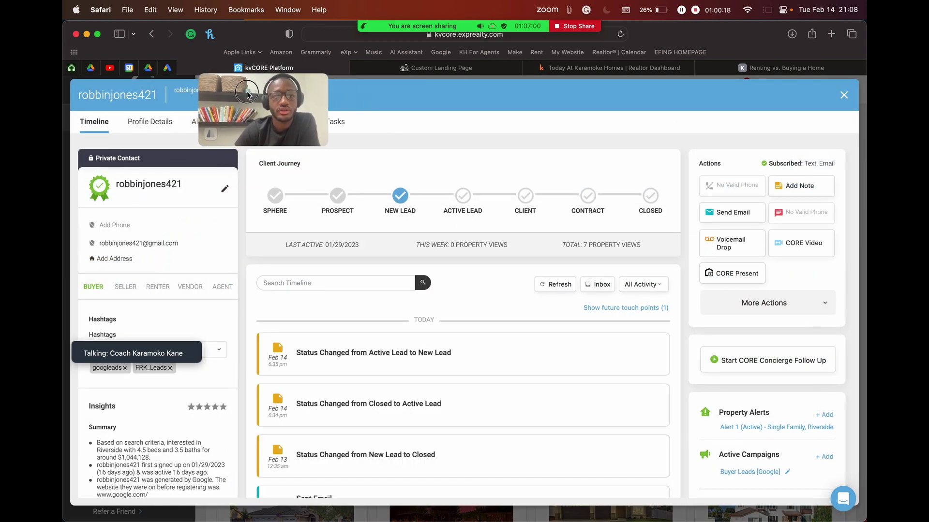
Step: Page through the lead's viewed properties on the contact record
scroll(397, 281, "down", 3)
scroll(398, 281, "down", 20)
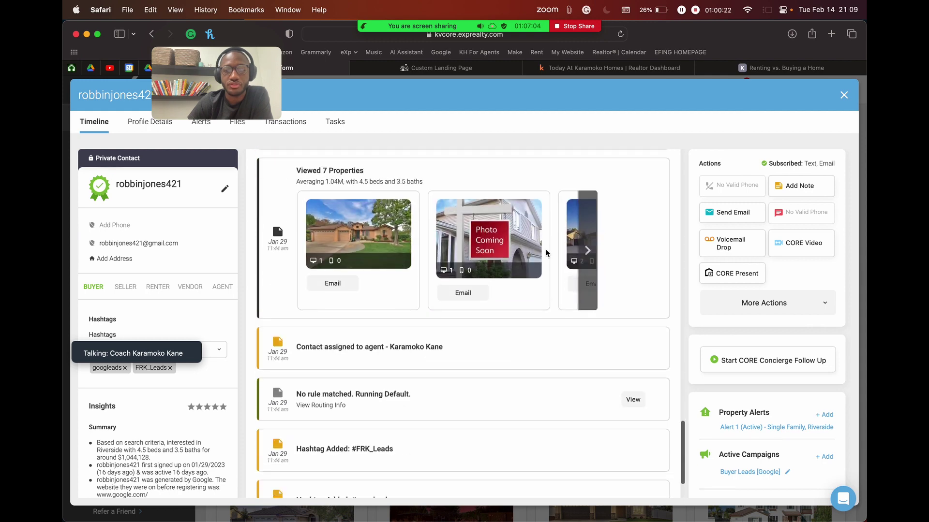
left_click(588, 252)
left_click(589, 253)
left_click(589, 254)
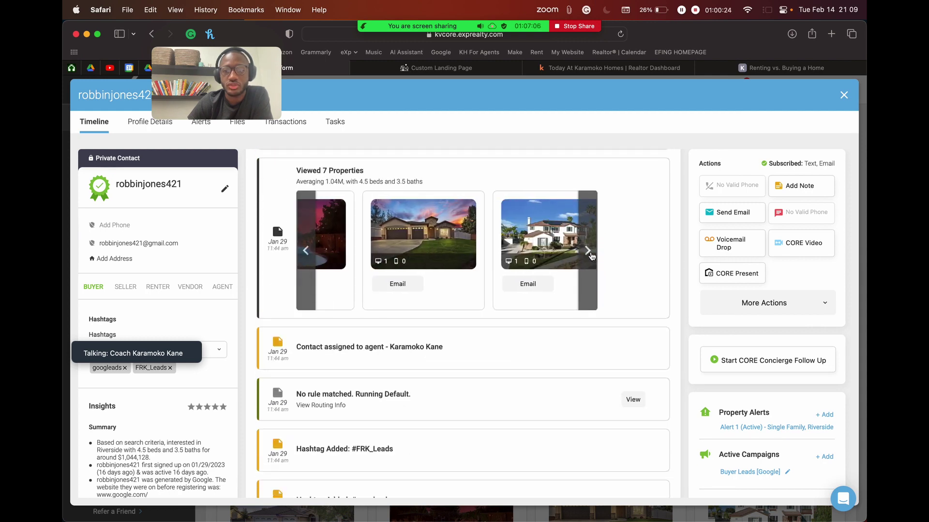
left_click(589, 254)
scroll(531, 229, "up", 1)
scroll(522, 226, "up", 5)
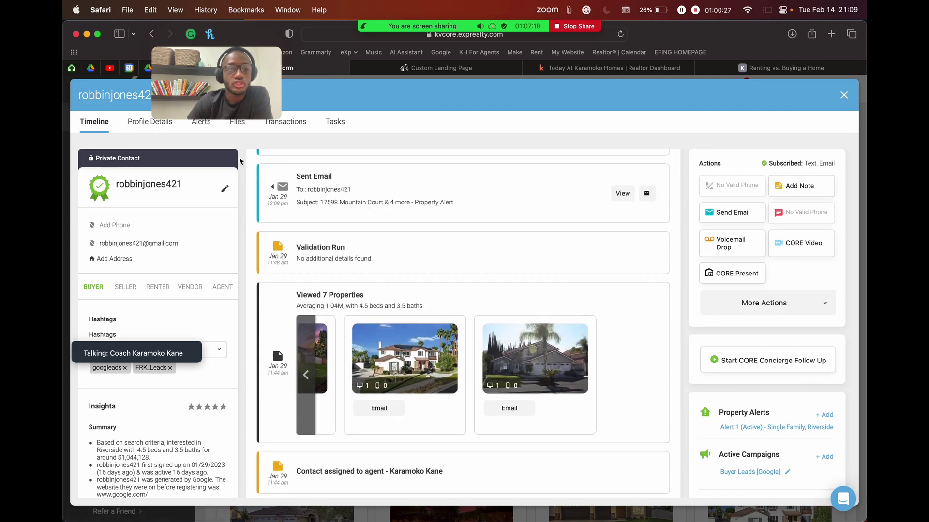
scroll(472, 170, "up", 10)
scroll(472, 168, "up", 8)
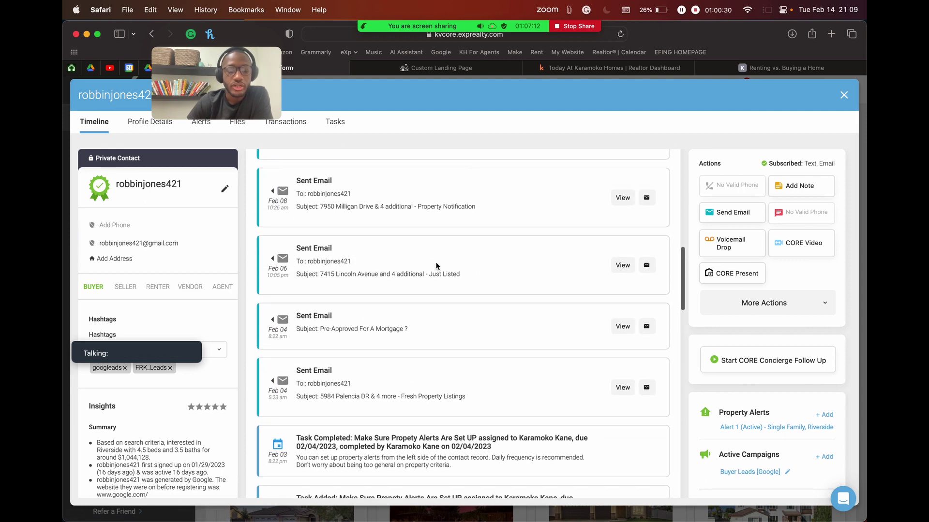
mouse_move(152, 340)
left_click_drag(152, 340, 773, 106)
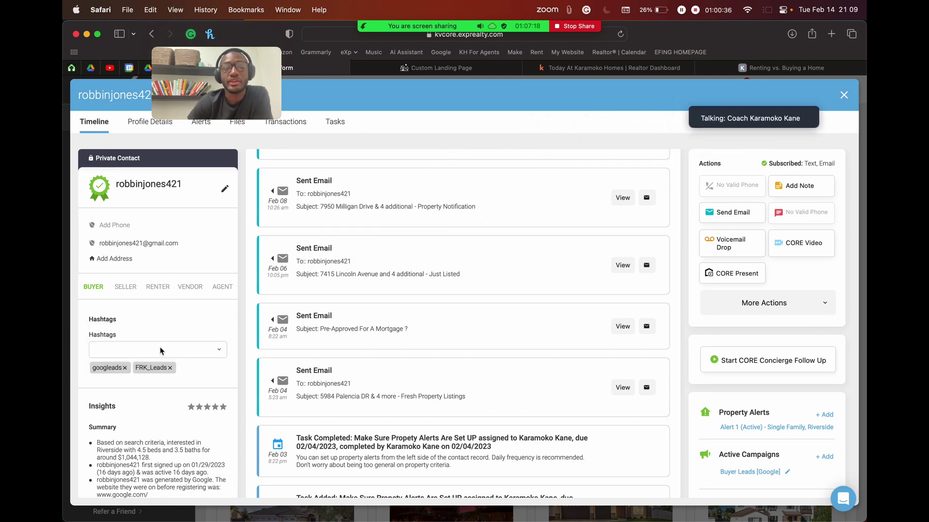
Step: Return to the Tips For First Time Homebuyers Custom Landing Page editor
scroll(102, 319, "down", 2)
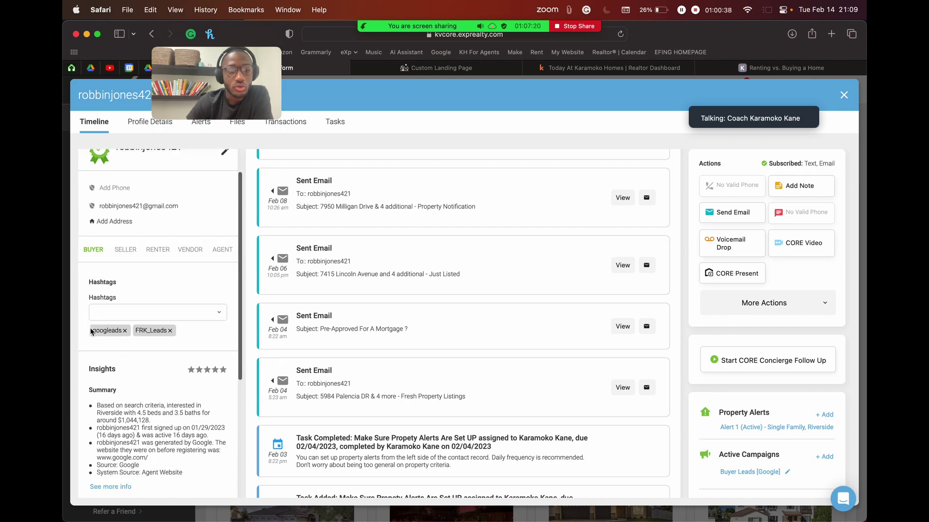
scroll(110, 303, "up", 5)
scroll(111, 303, "down", 5)
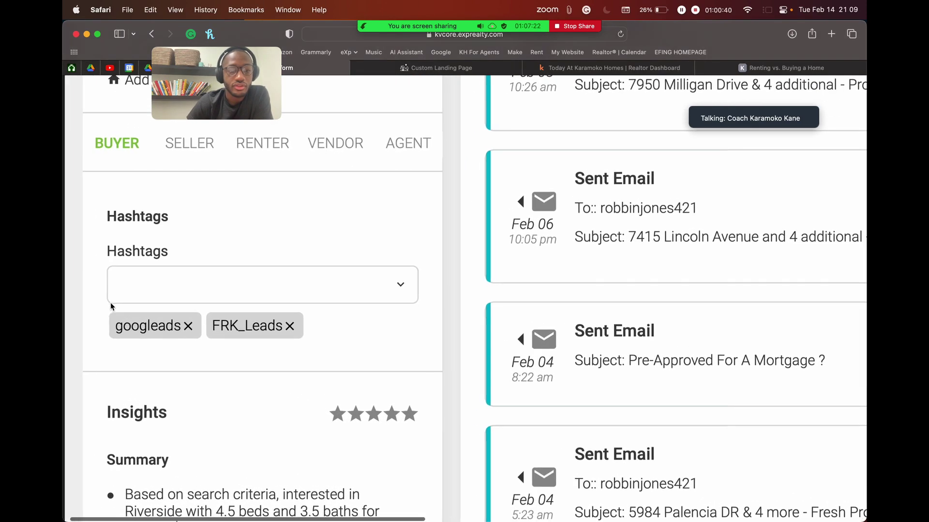
scroll(110, 303, "up", 8)
scroll(199, 320, "up", 5)
scroll(200, 320, "down", 10)
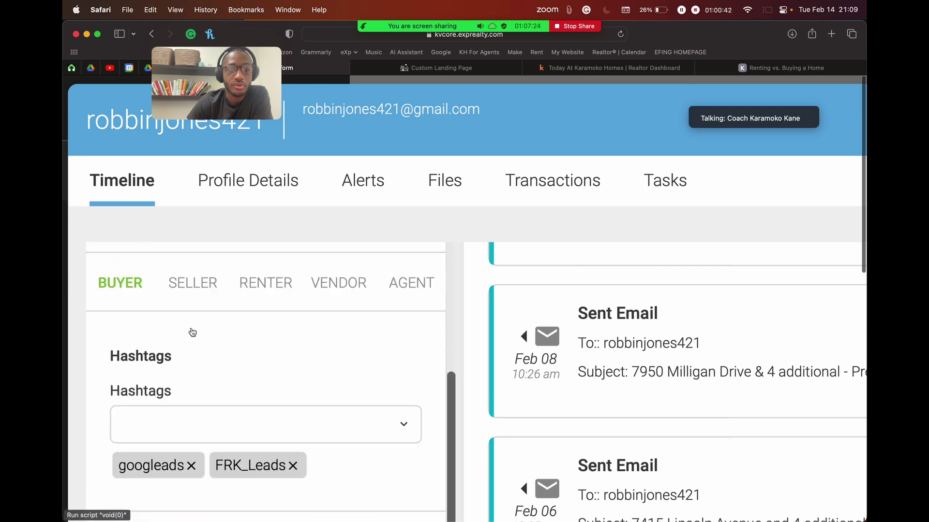
scroll(192, 332, "up", 3)
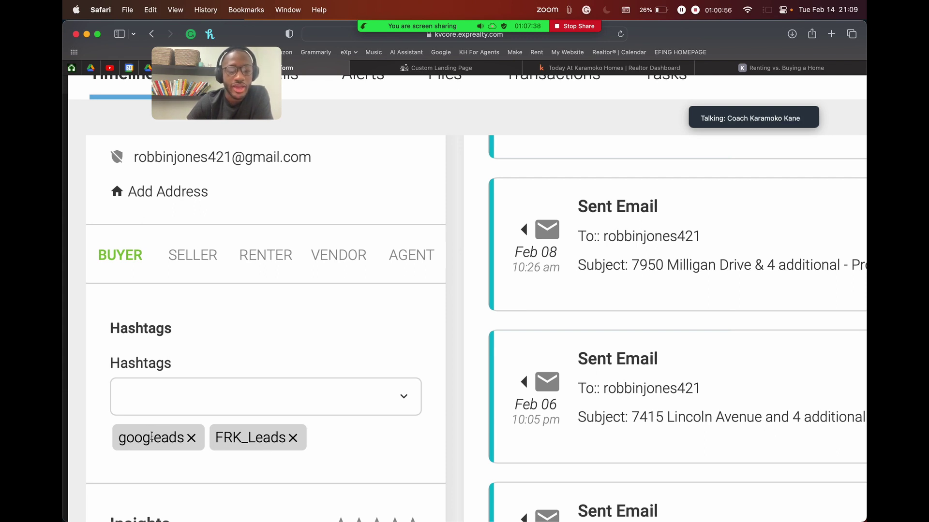
left_click(447, 68)
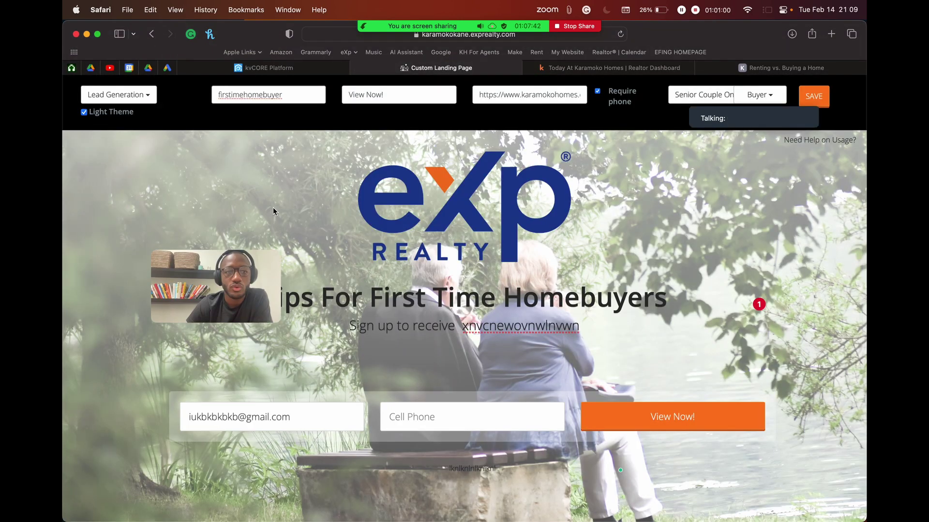
Step: Review the contact's timeline, then come back to the landing page editor
scroll(241, 91, "up", 5)
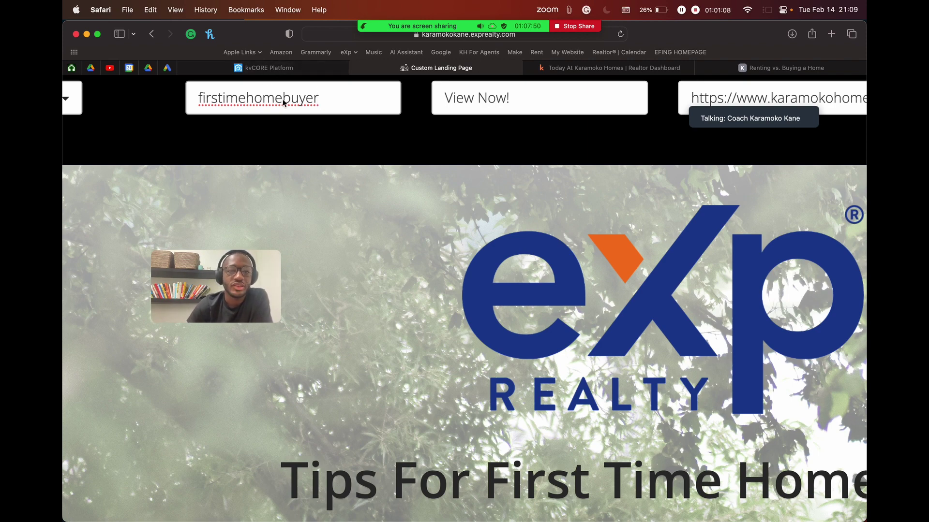
left_click(271, 68)
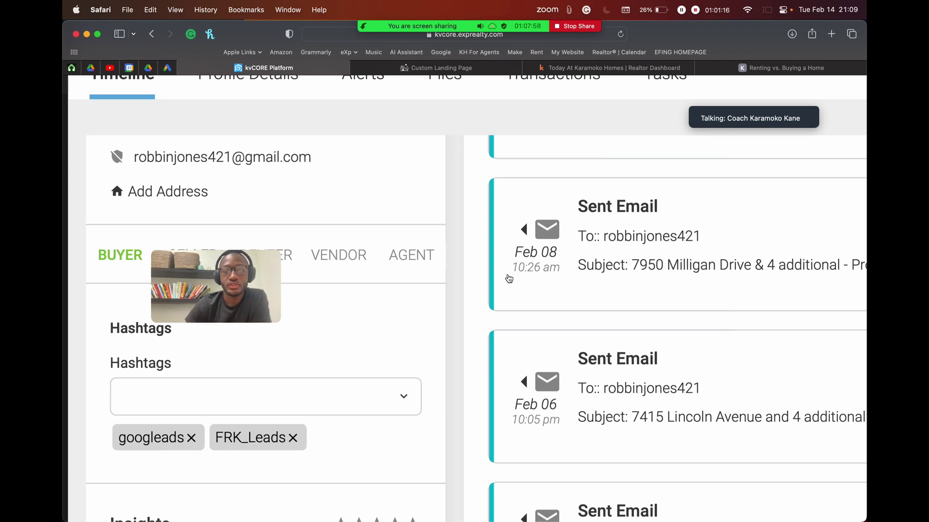
scroll(508, 278, "down", 5)
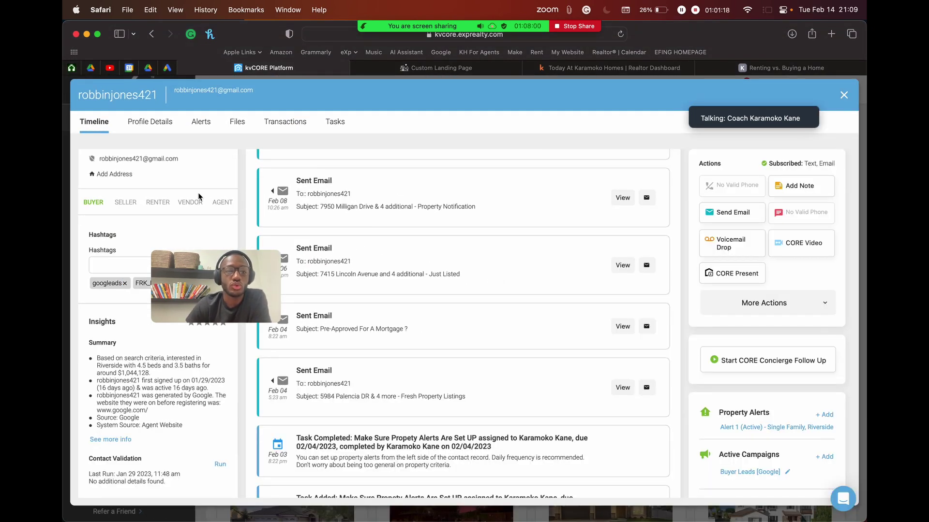
scroll(199, 196, "up", 3)
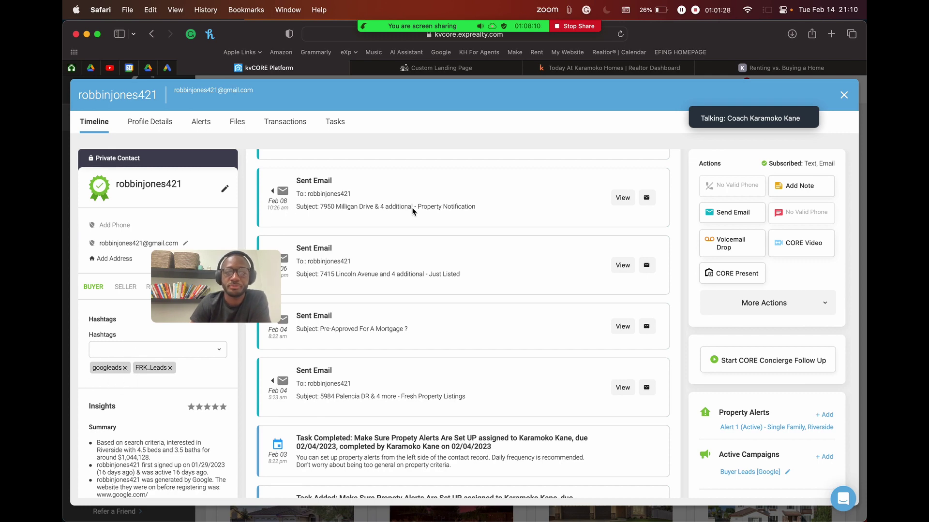
scroll(413, 211, "up", 10)
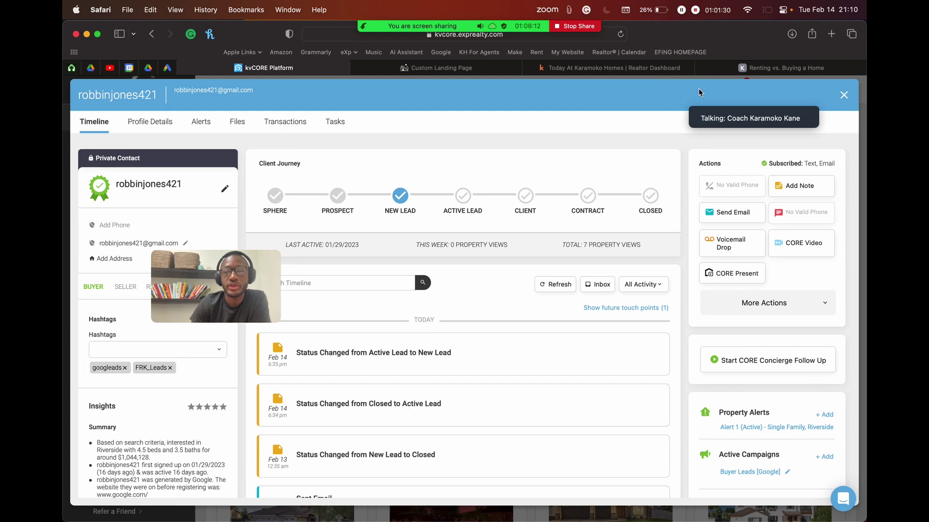
left_click(455, 70)
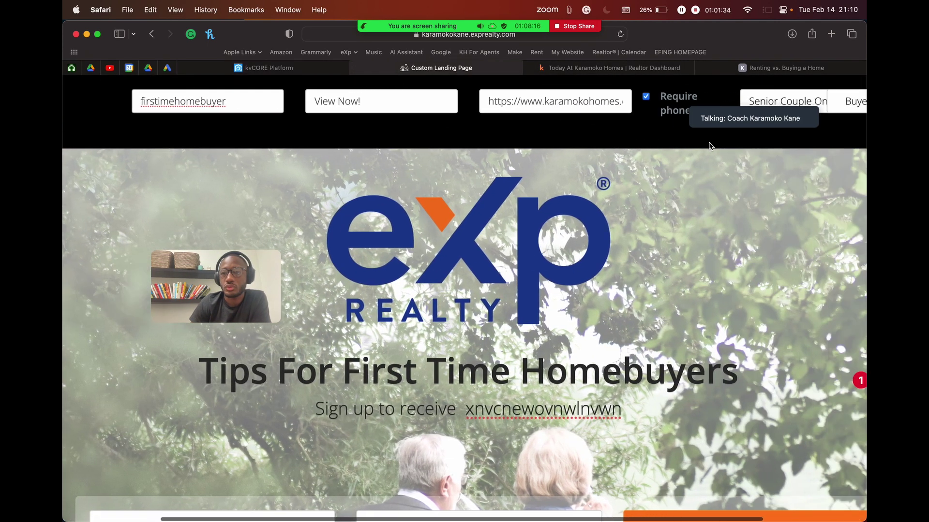
Step: Keep Buyer as the landing page's lead type
scroll(709, 146, "right", 5)
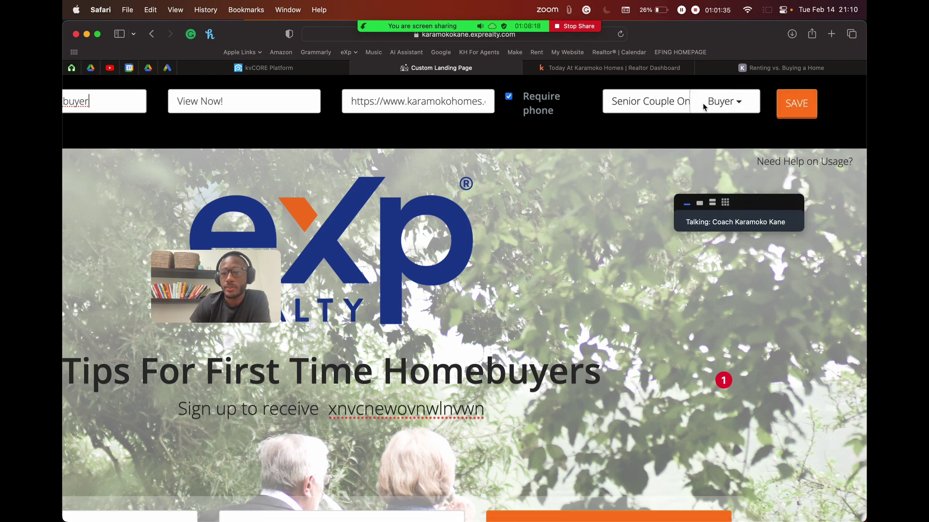
left_click(733, 103)
left_click(738, 107)
left_click(739, 107)
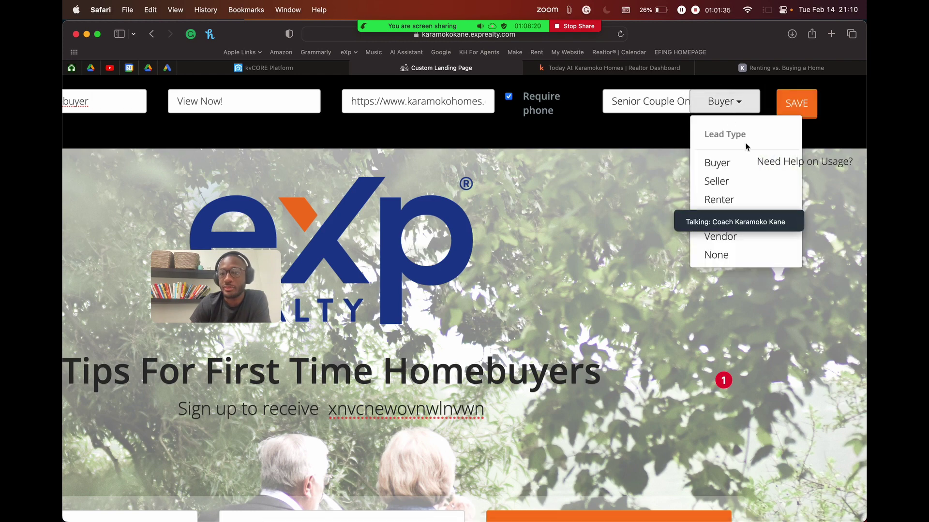
left_click(721, 163)
scroll(721, 162, "left", 5)
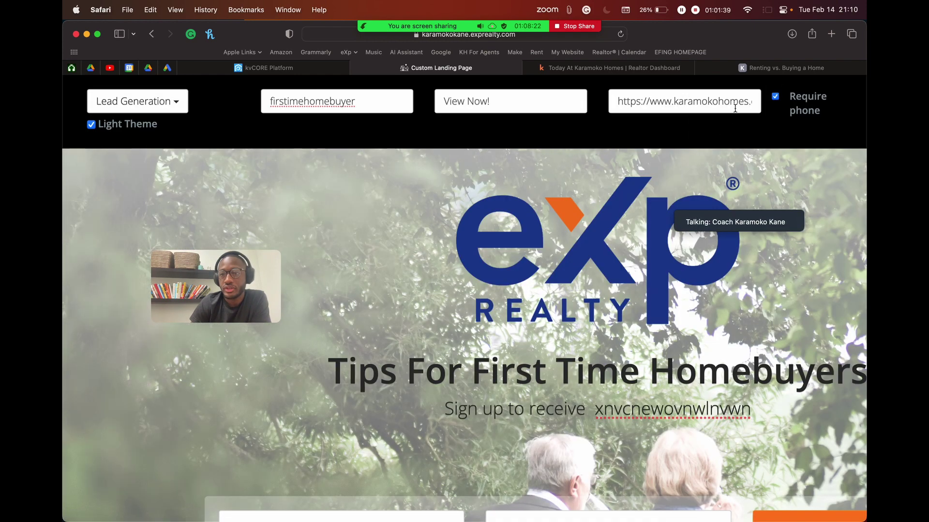
scroll(728, 108, "right", 5)
scroll(755, 101, "down", 5)
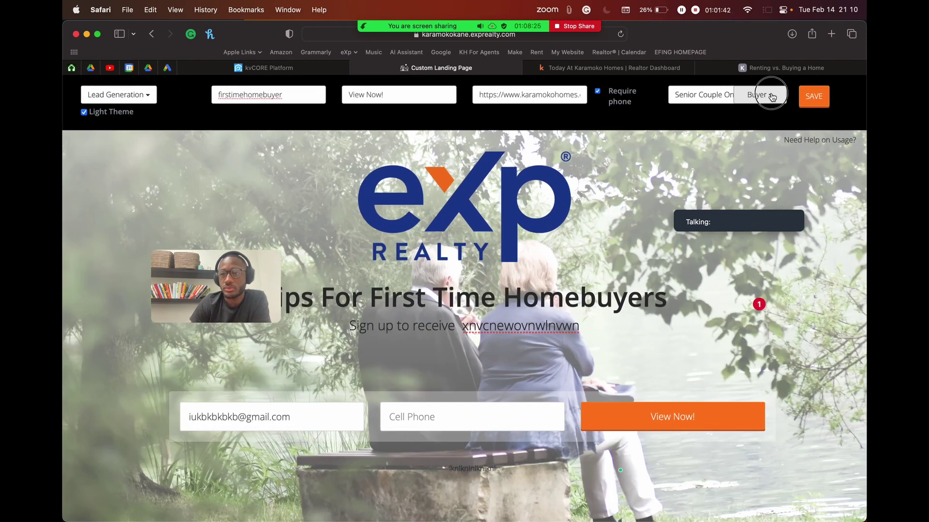
left_click(773, 97)
left_click(752, 141)
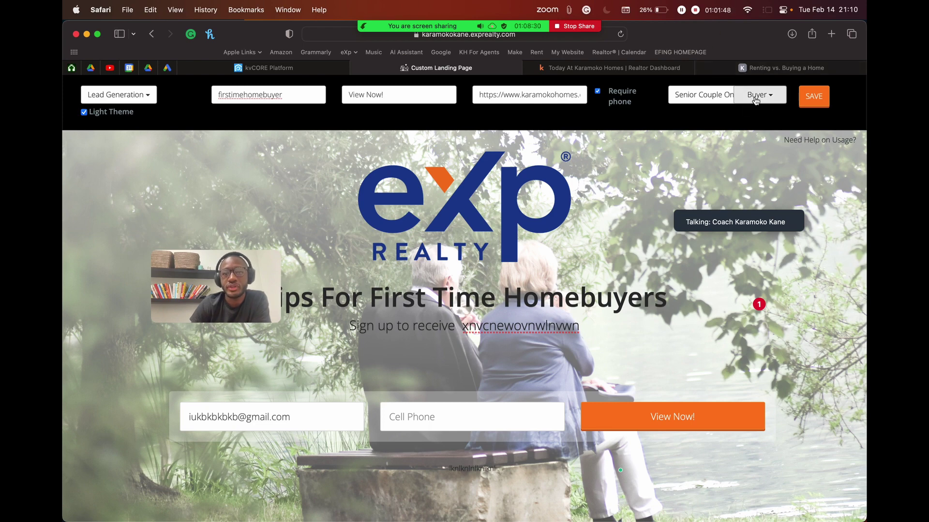
Step: Recheck the contact tab, then close the Renting vs. Buying a Home and Today At Karamoko Homes tabs
left_click(266, 68)
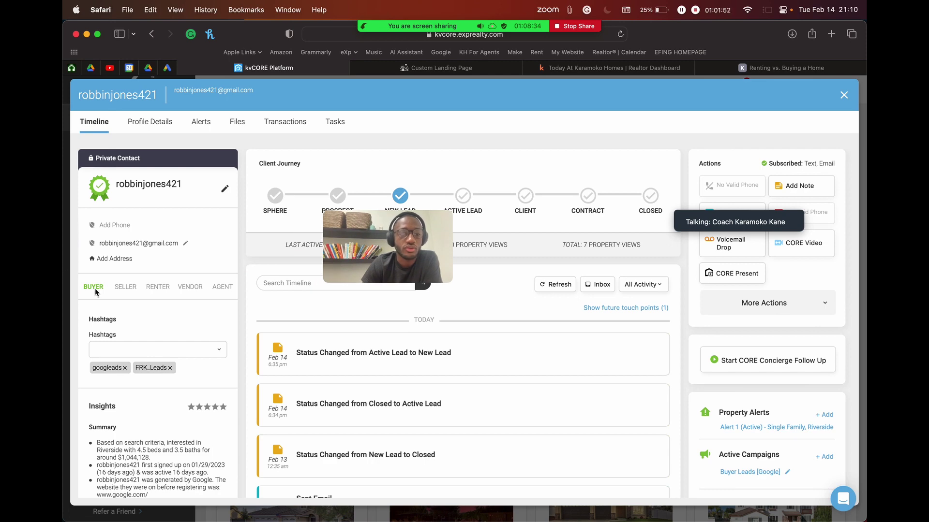
scroll(95, 289, "up", 5)
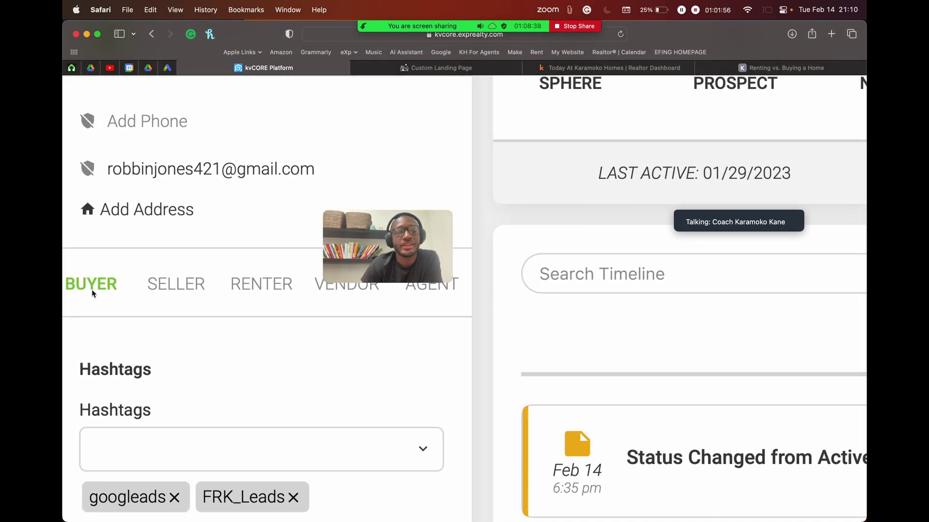
scroll(210, 239, "down", 5)
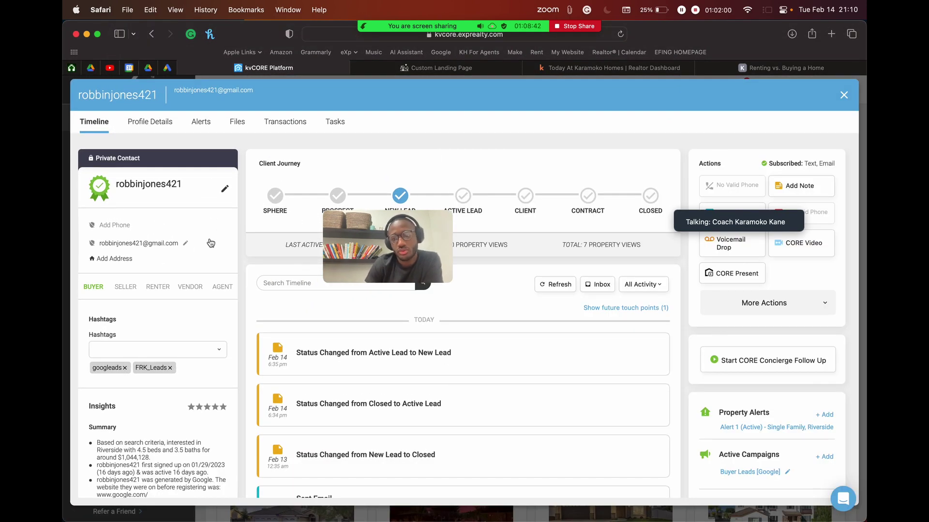
left_click(711, 68)
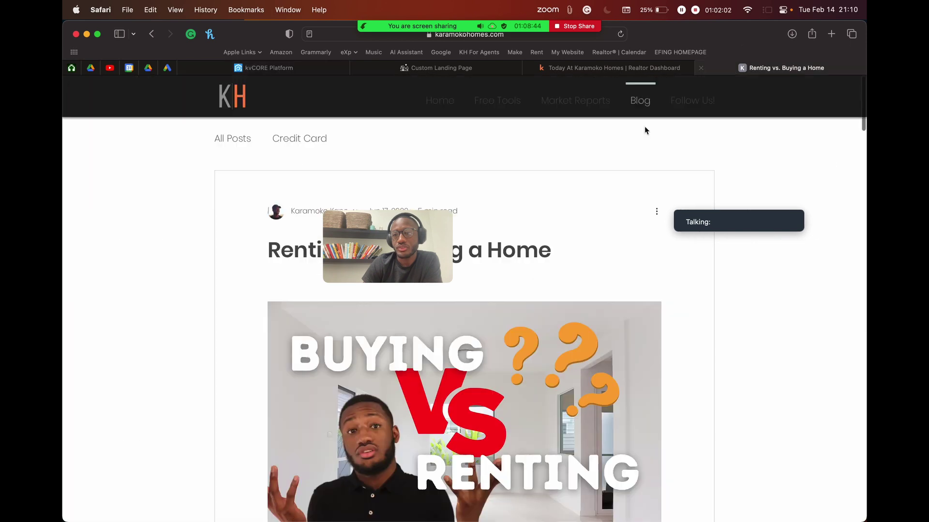
left_click(700, 68)
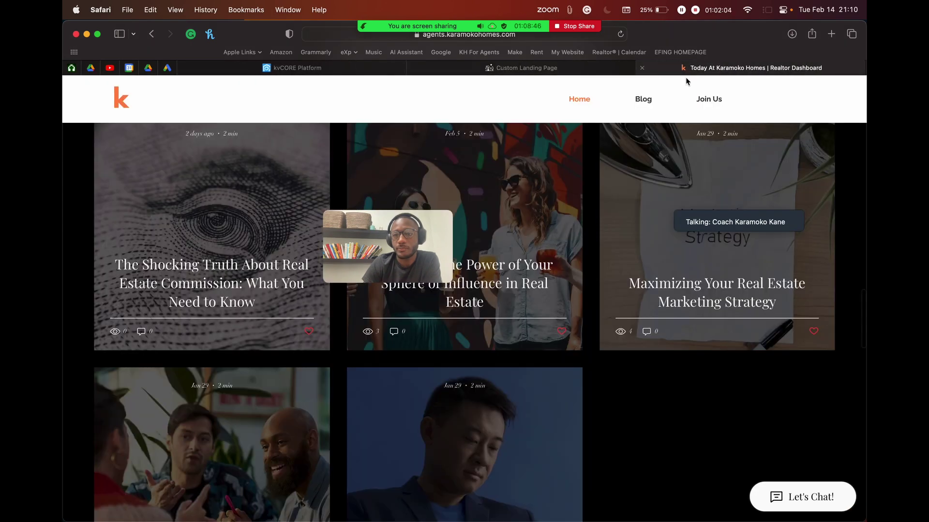
left_click(643, 68)
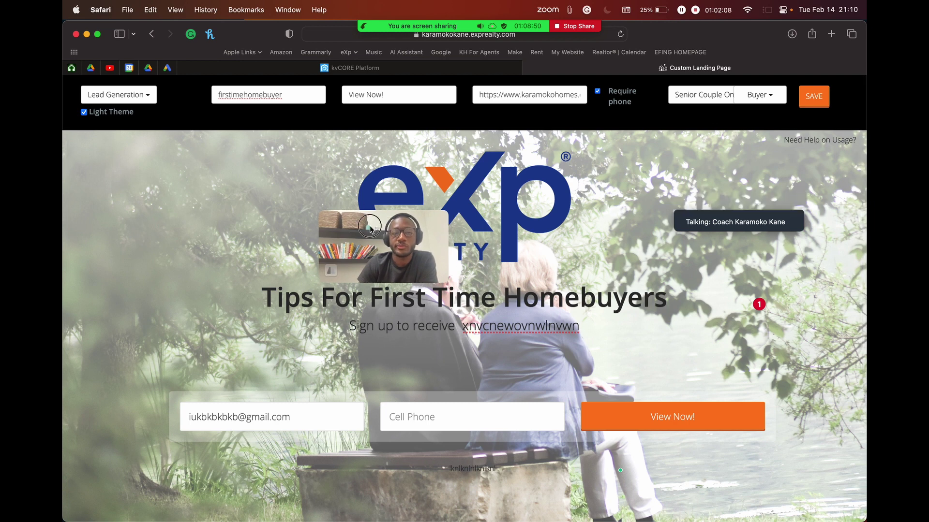
left_click_drag(395, 231, 143, 177)
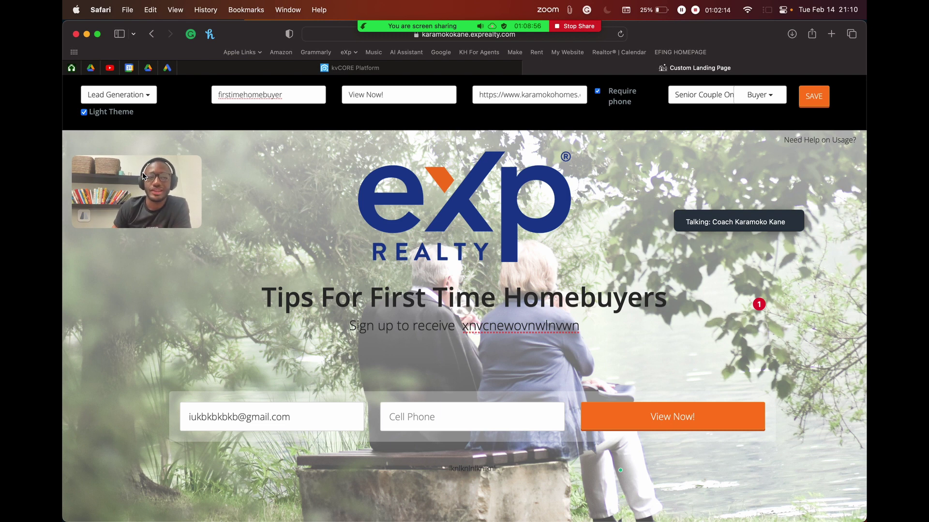
left_click(145, 95)
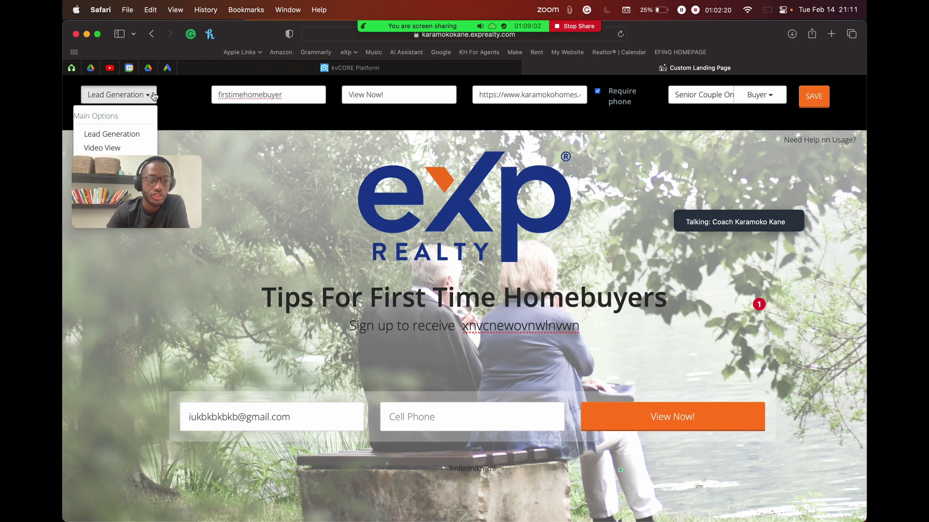
left_click(161, 97)
left_click_drag(238, 96, 313, 94)
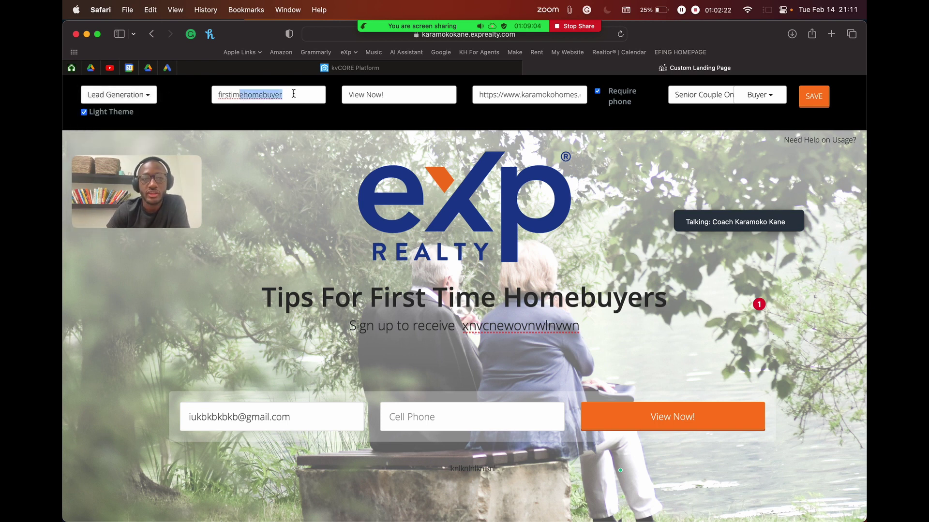
left_click(293, 93)
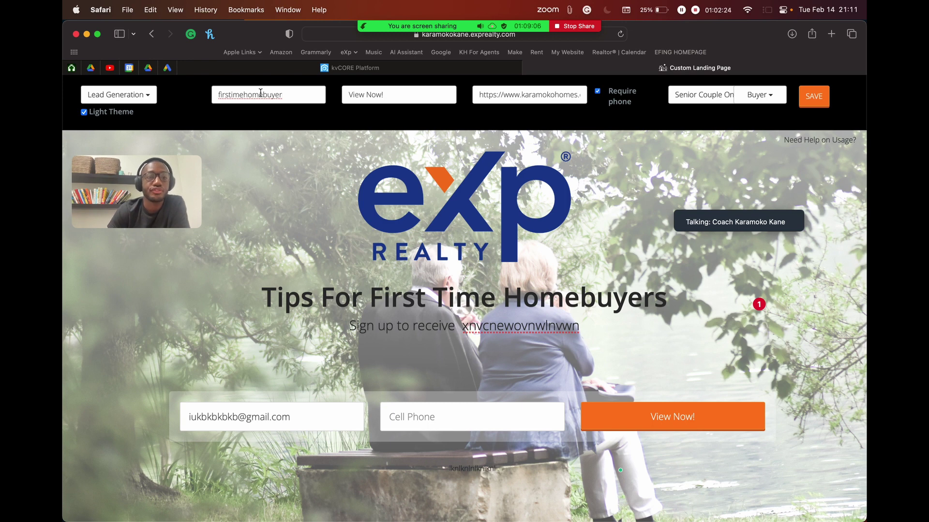
left_click_drag(225, 94, 290, 93)
left_click(310, 94)
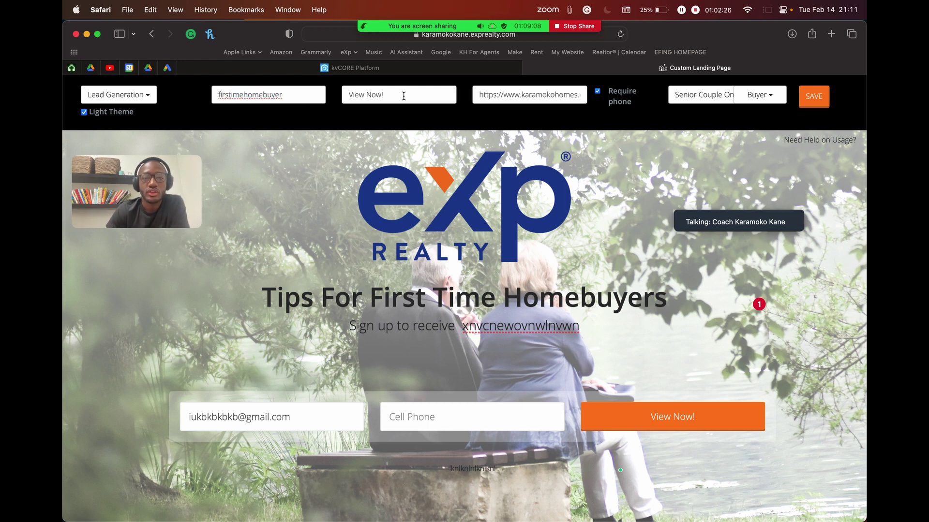
left_click(362, 95)
left_click_drag(383, 95, 334, 100)
key("BackSpace")
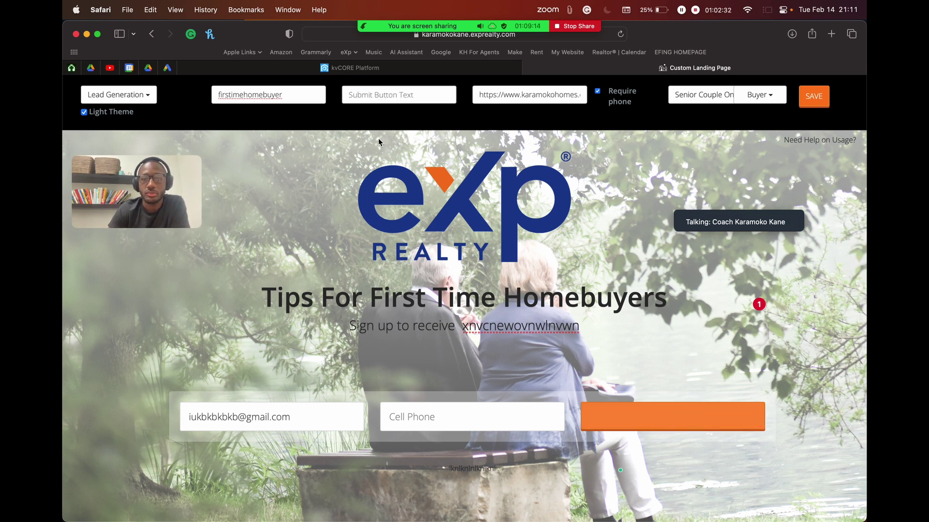
key("super+z")
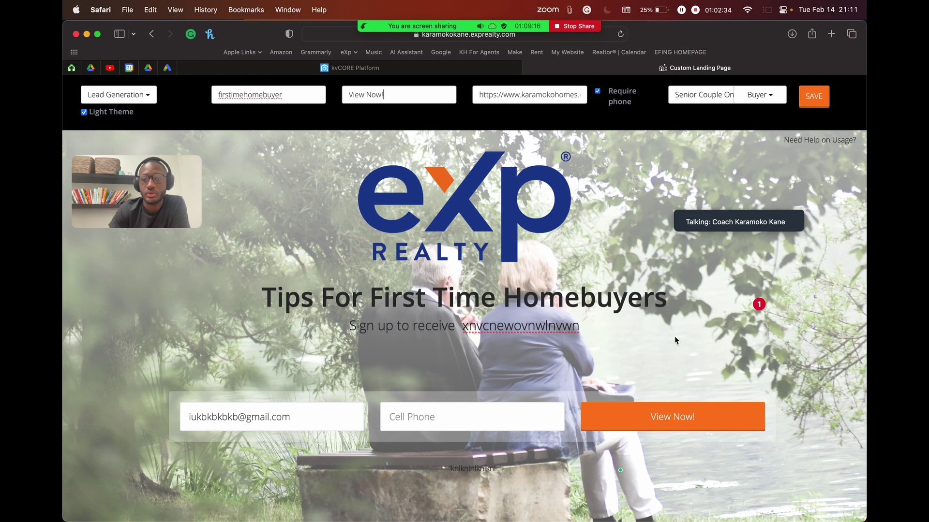
scroll(681, 433, "up", 5)
scroll(681, 433, "down", 5)
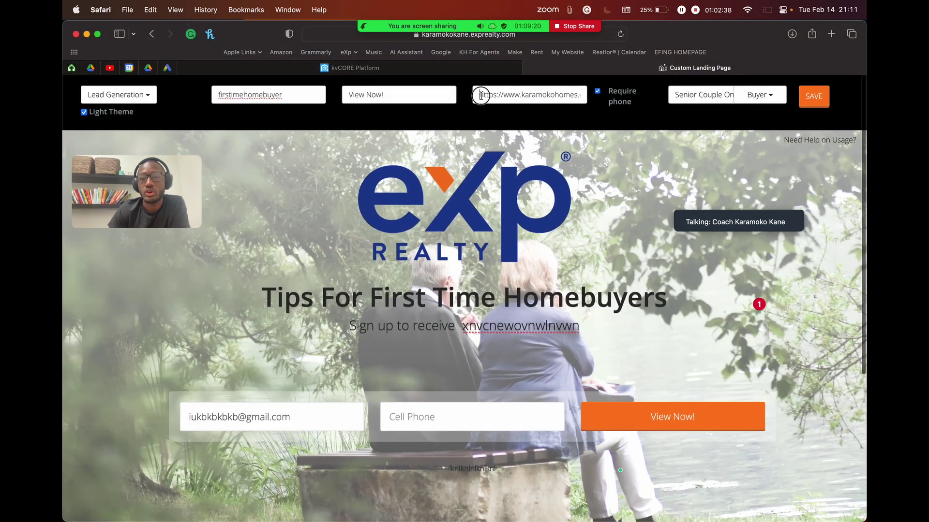
left_click_drag(477, 94, 663, 99)
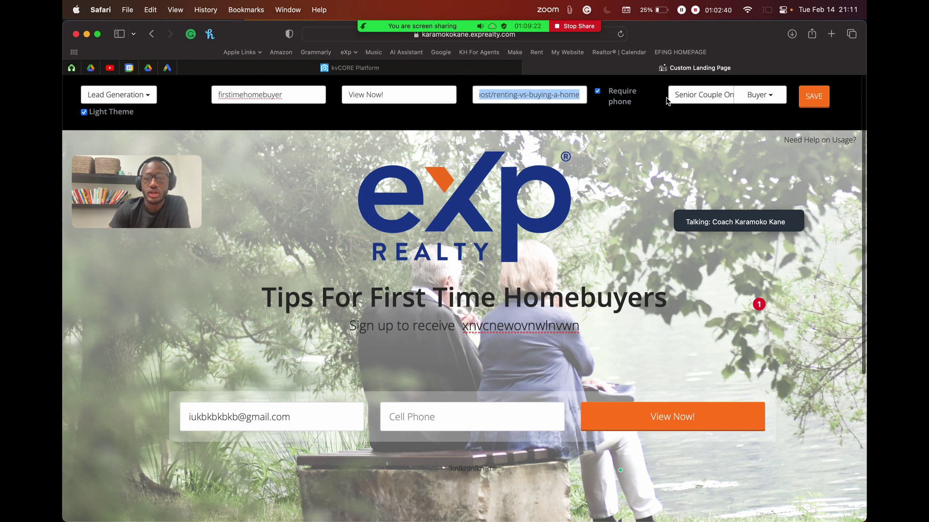
key("BackSpace")
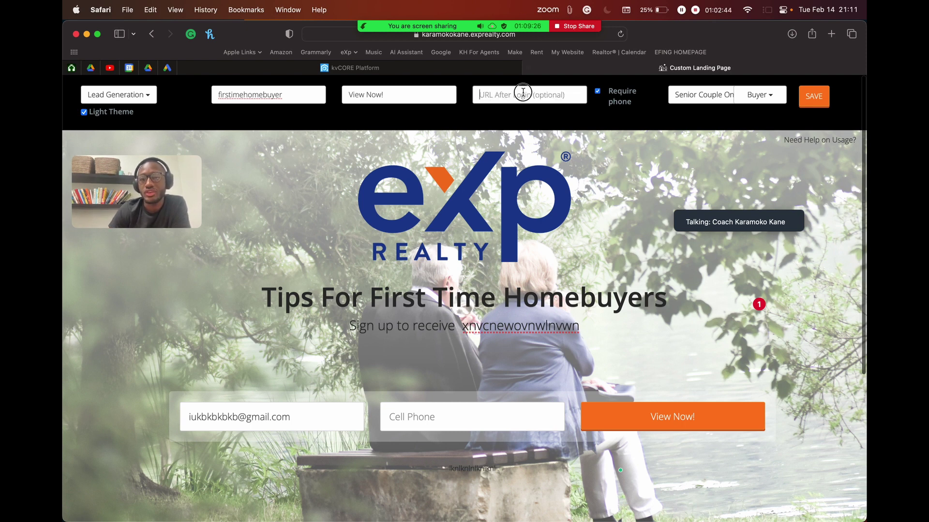
key("super+v")
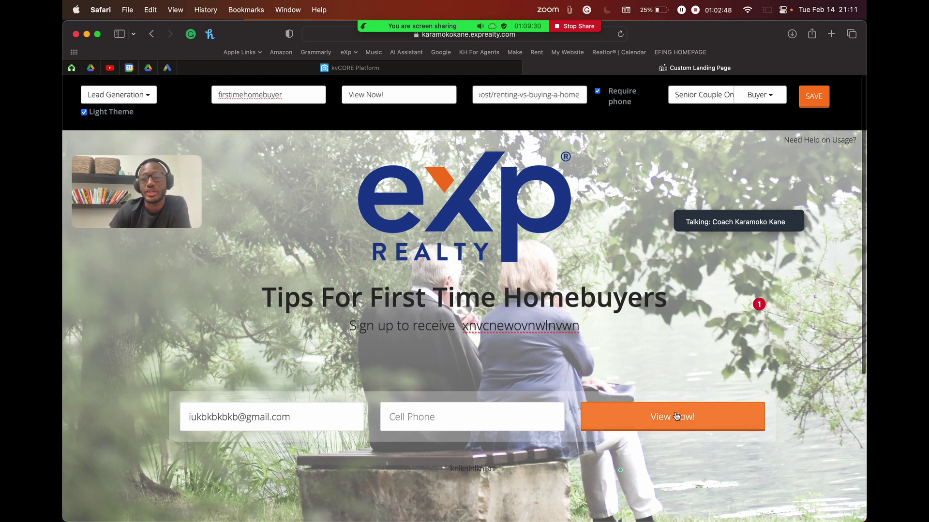
triple_click(547, 99)
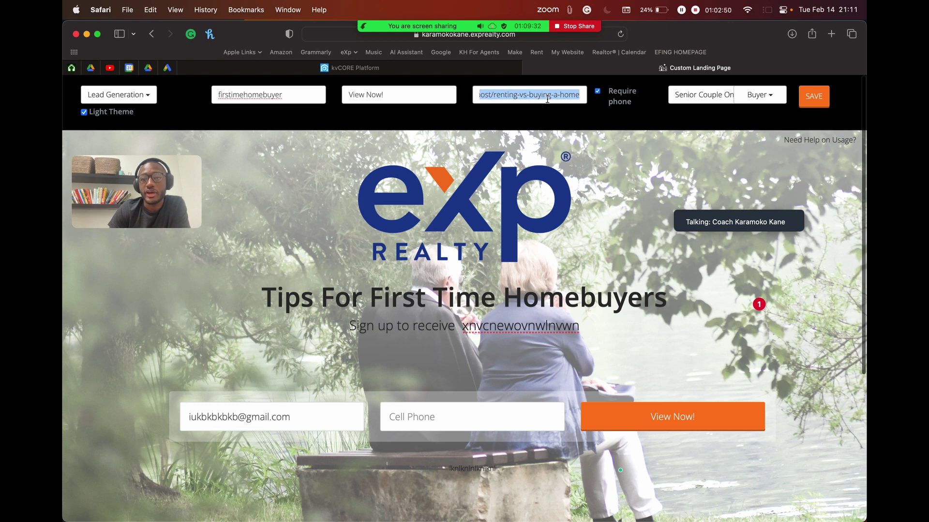
Step: Replace the URL After Login with the pasted renting-vs-buying-a-home post link
key("super+c")
key("BackSpace")
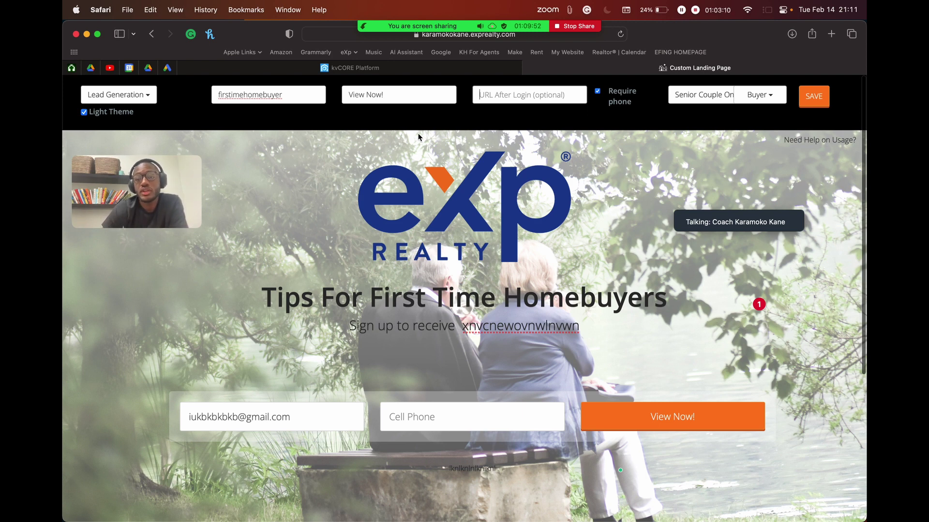
mouse_move(485, 300)
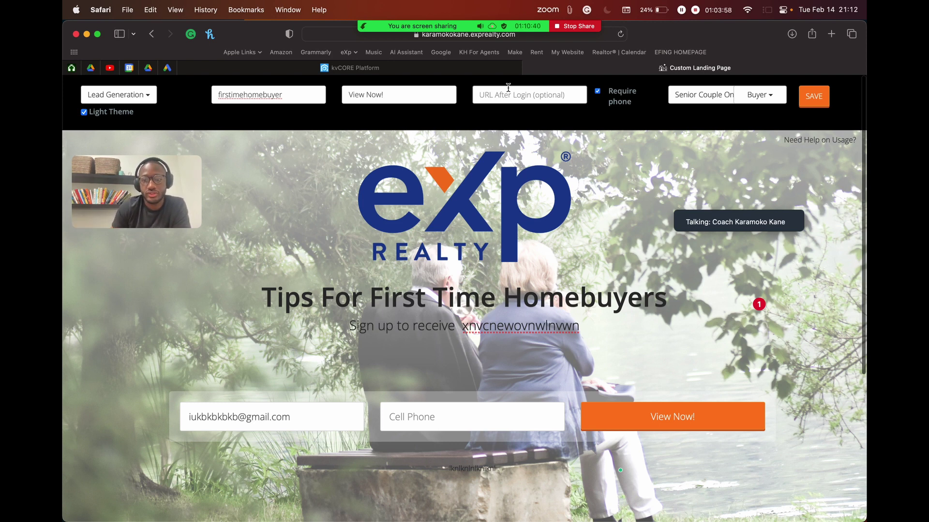
left_click(509, 87)
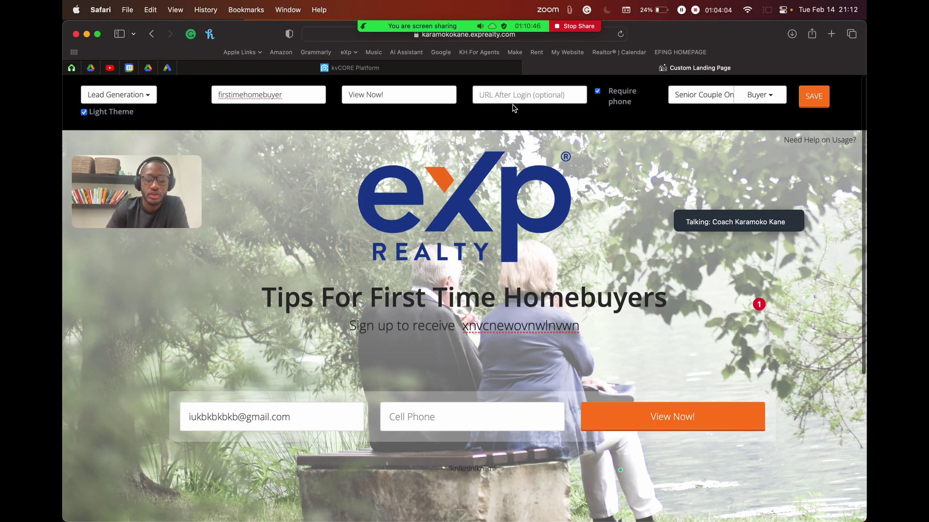
key("super+v")
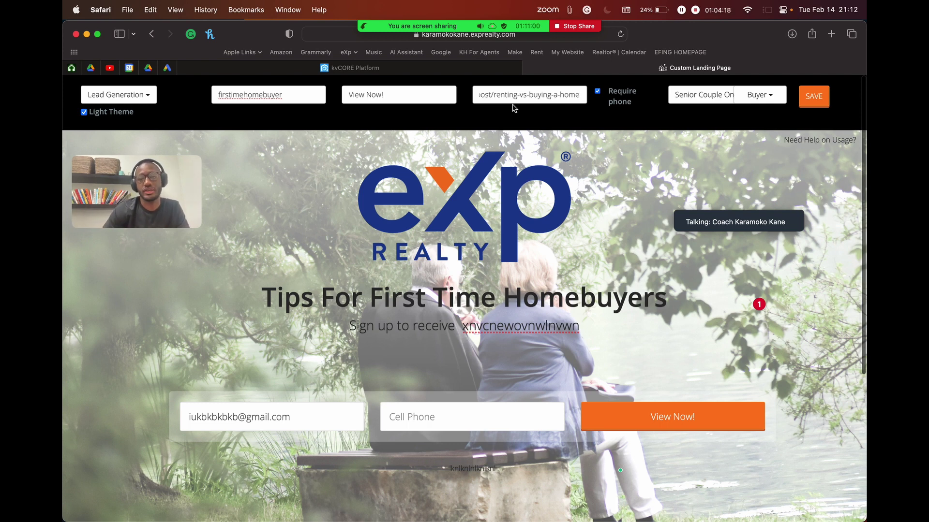
Step: Toggle Require phone off and back on so the phone number stays required
double_click(598, 92)
double_click(598, 92)
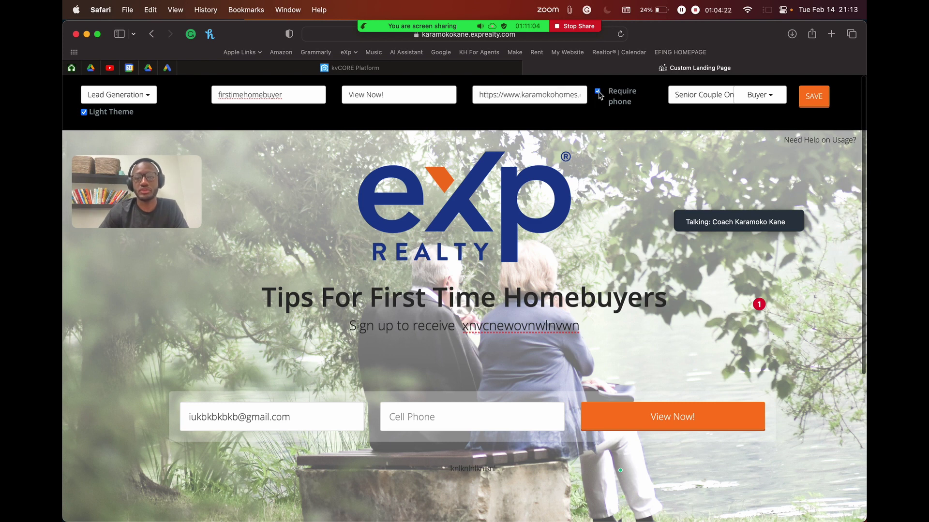
left_click(599, 93)
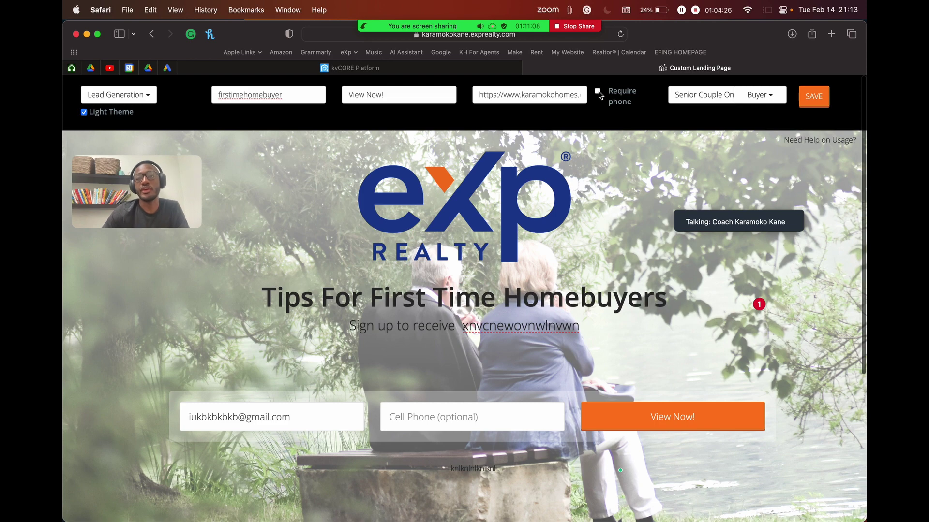
left_click(599, 93)
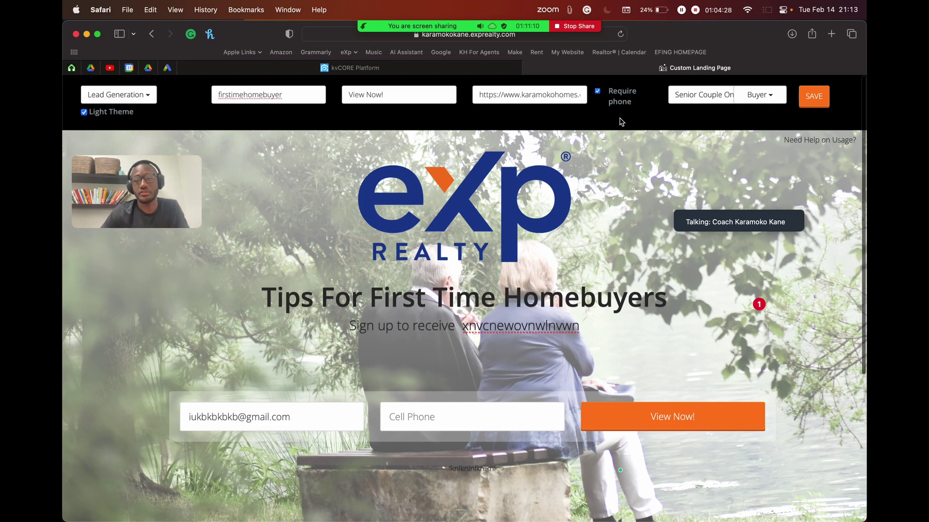
Step: Set the background photo to Kitchen 2 and keep Buyer as the lead type
left_click(710, 100)
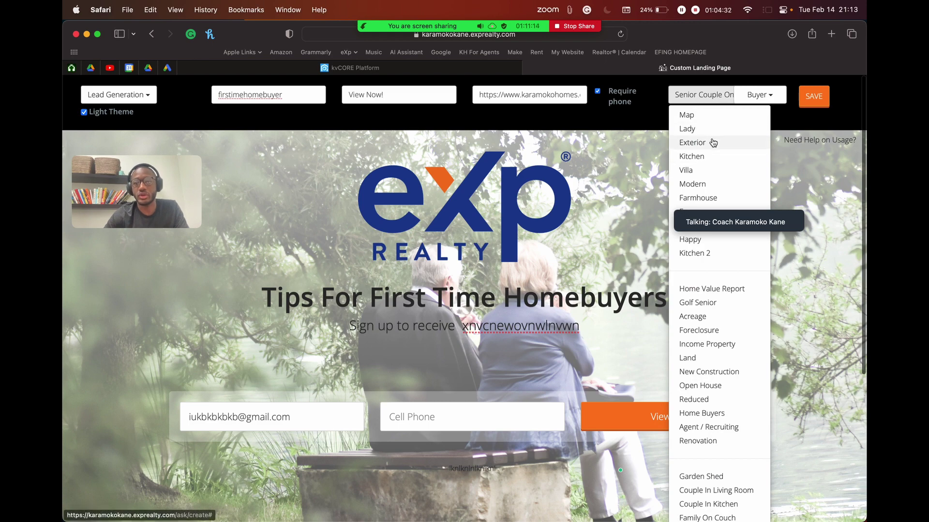
left_click(712, 143)
left_click(690, 94)
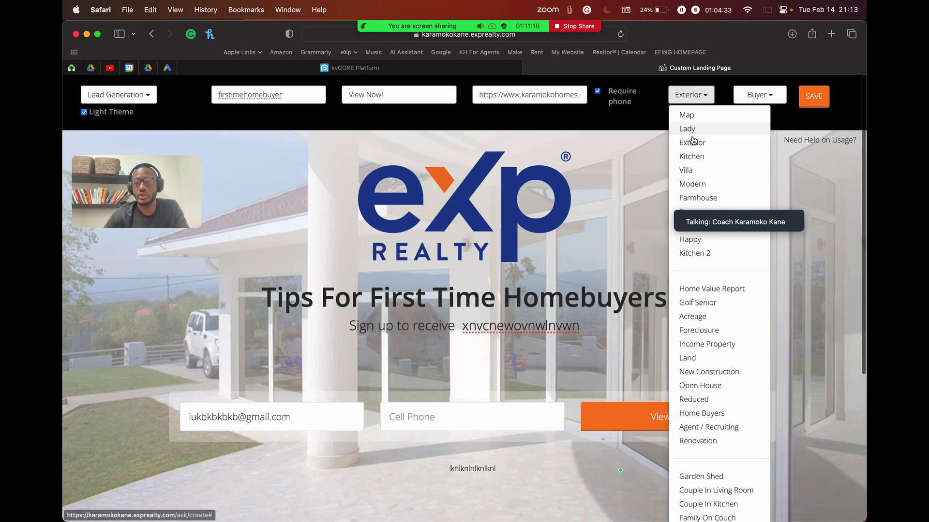
left_click(695, 254)
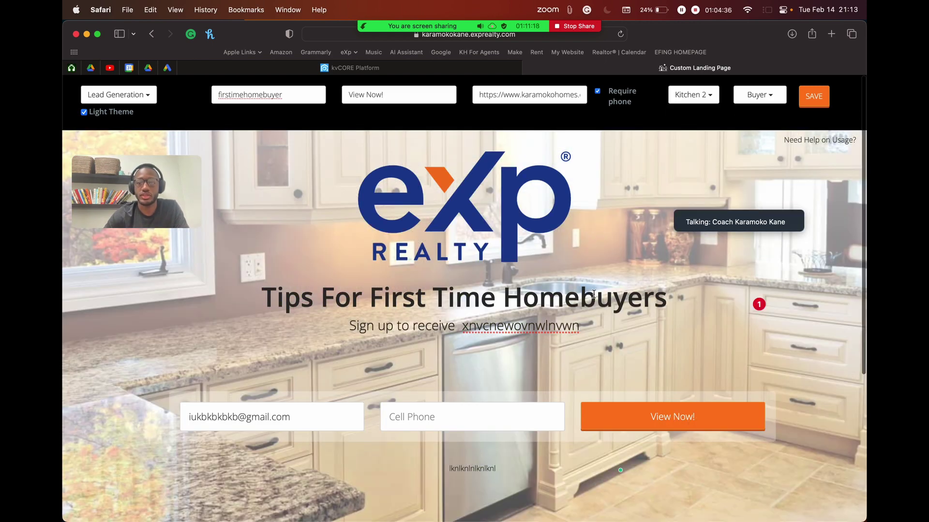
left_click(767, 99)
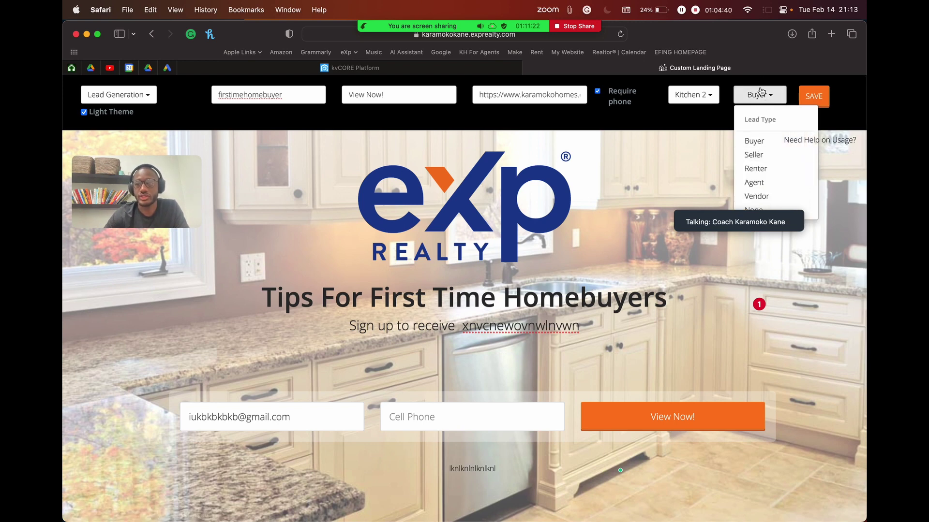
left_click(760, 95)
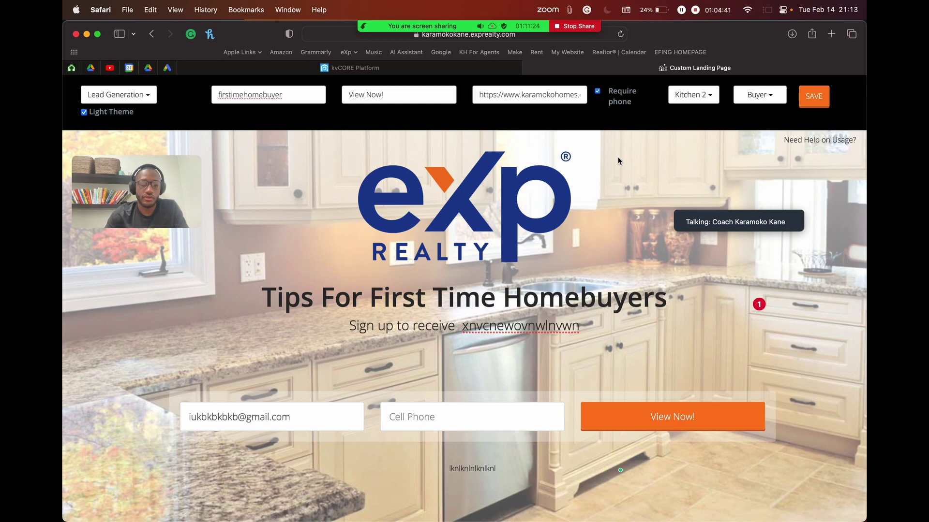
Step: Save the landing page to raise the publish warning, briefly checking the Zoom participants list
left_click(814, 104)
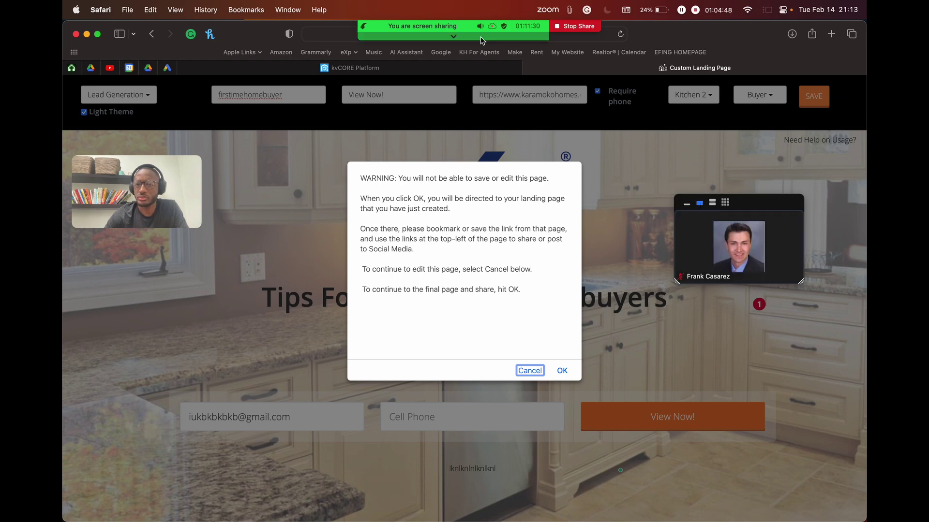
mouse_move(500, 24)
left_click(359, 34)
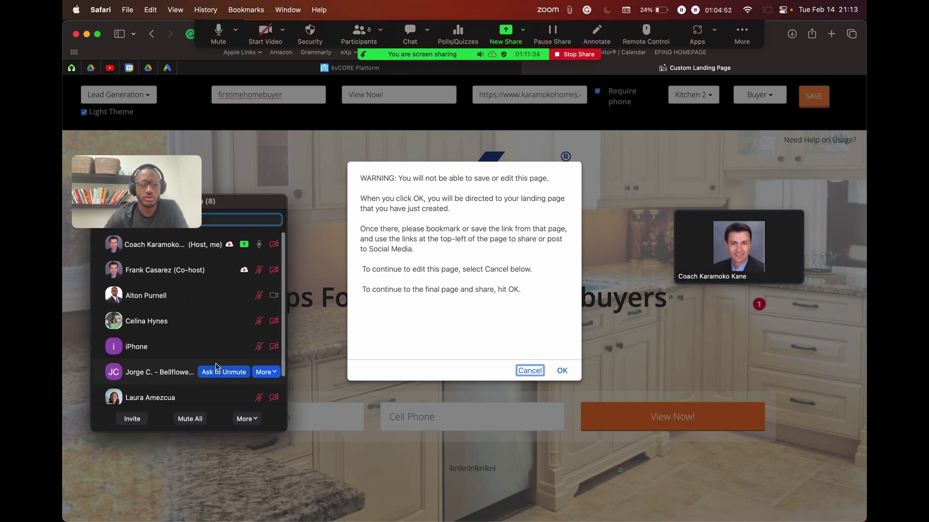
left_click_drag(257, 208, 314, 271)
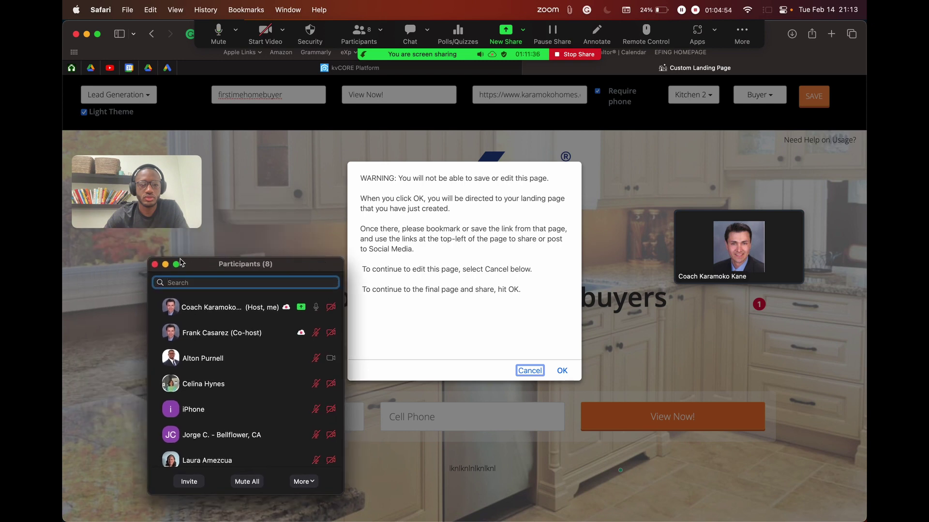
left_click(165, 265)
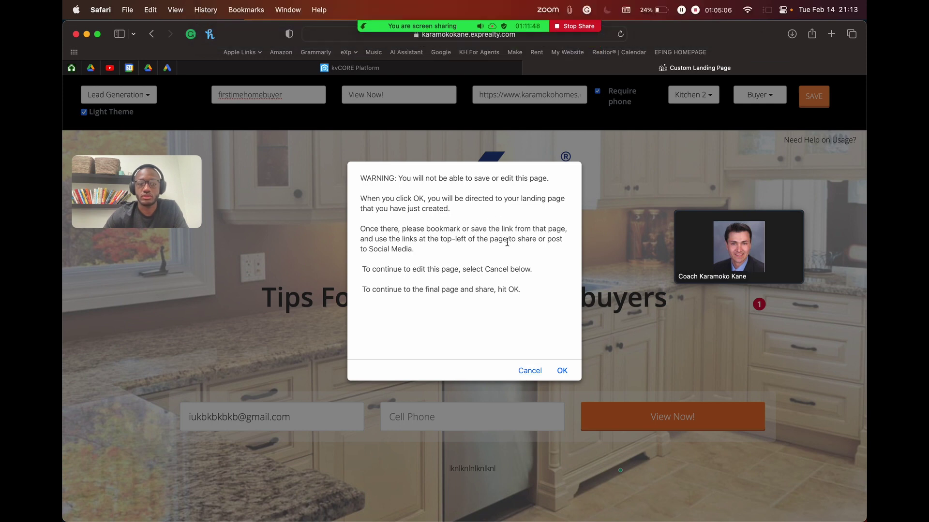
Step: Highlight the warning that the page cannot be edited once finalized
left_click(399, 177)
left_click_drag(399, 177, 505, 178)
left_click(534, 182)
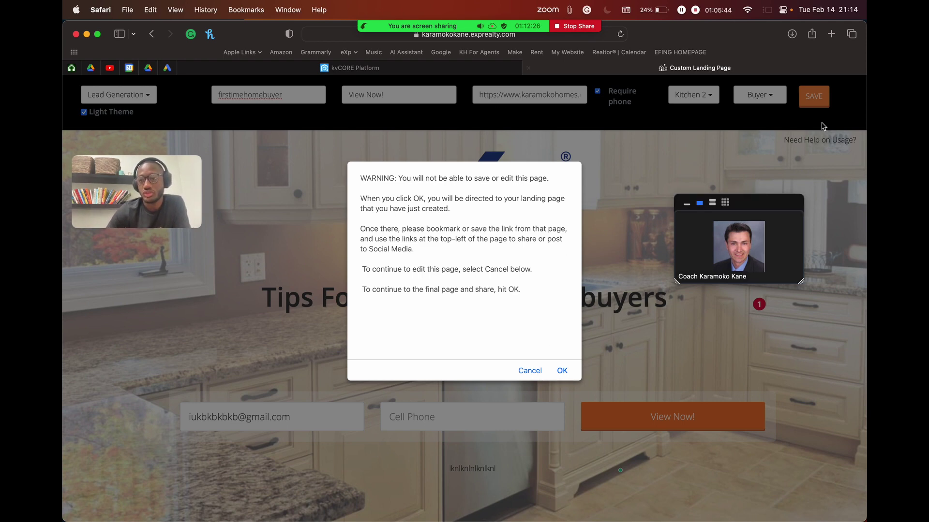
Step: Confirm the warning to publish the landing page and reveal its full web address
left_click(562, 372)
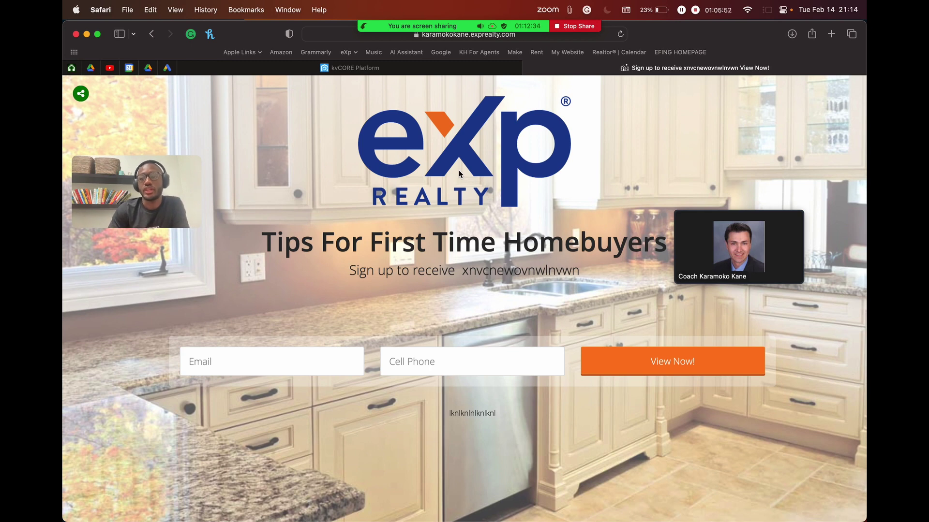
mouse_move(743, 198)
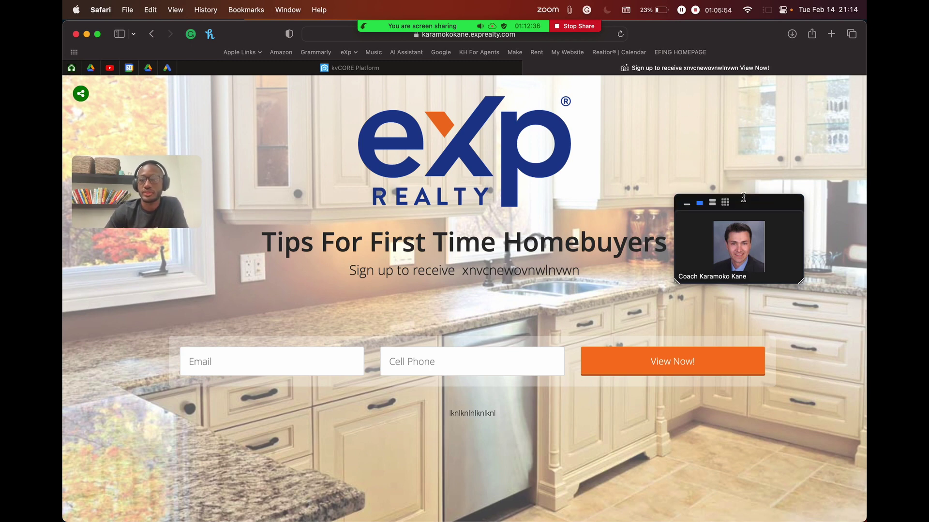
left_click_drag(744, 197, 759, 98)
scroll(448, 137, "up", 1)
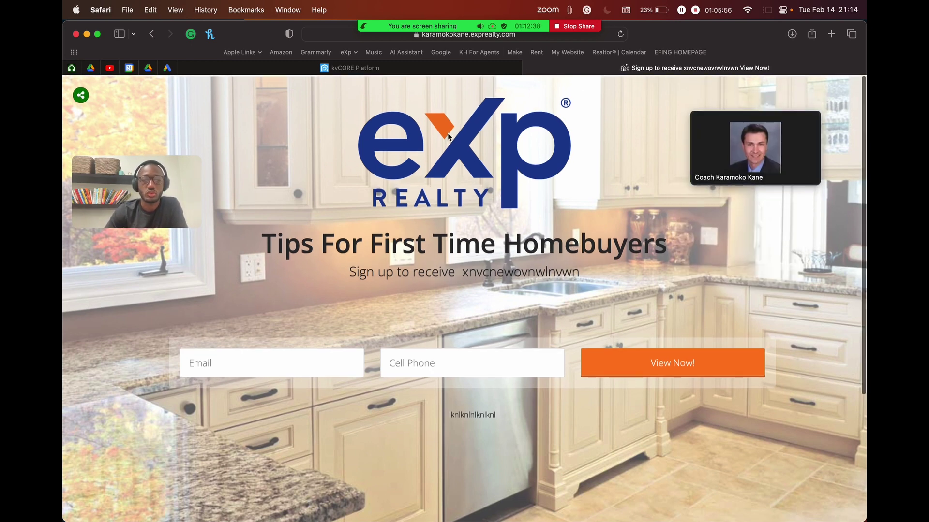
mouse_move(521, 29)
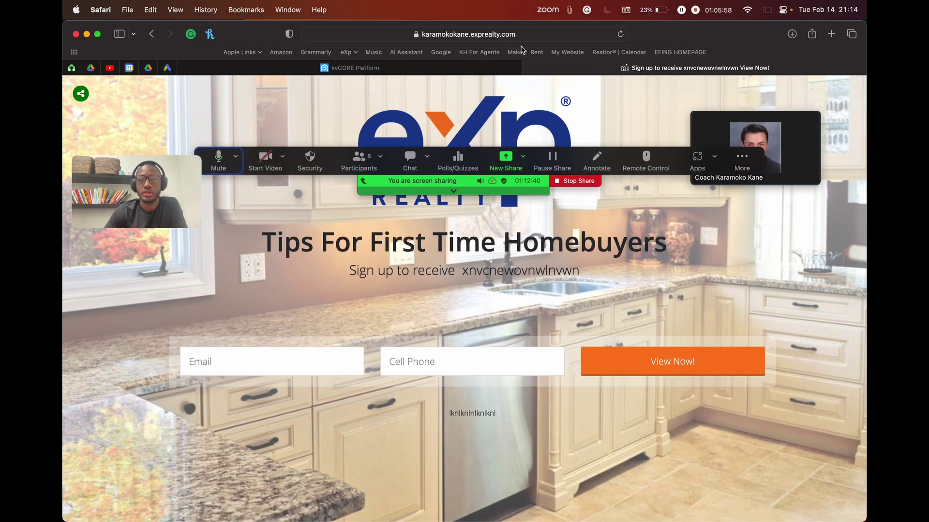
left_click(543, 35)
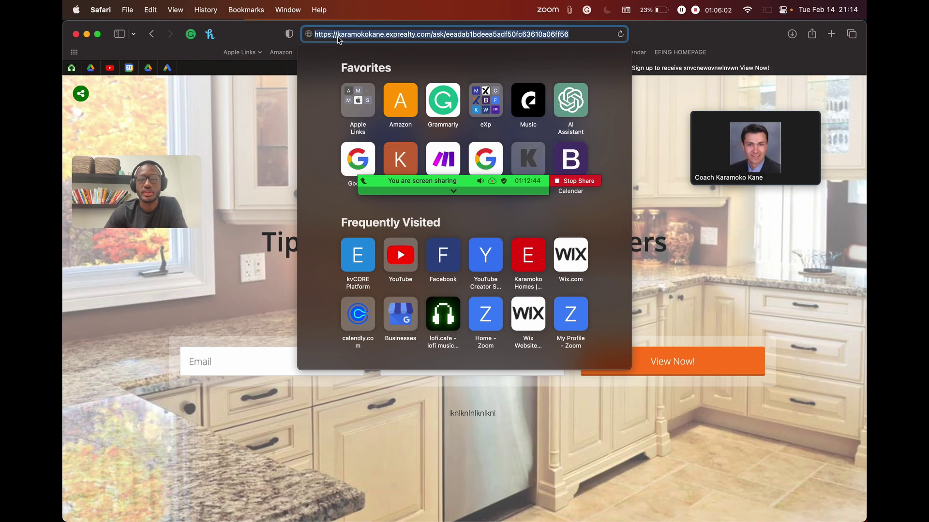
left_click(653, 130)
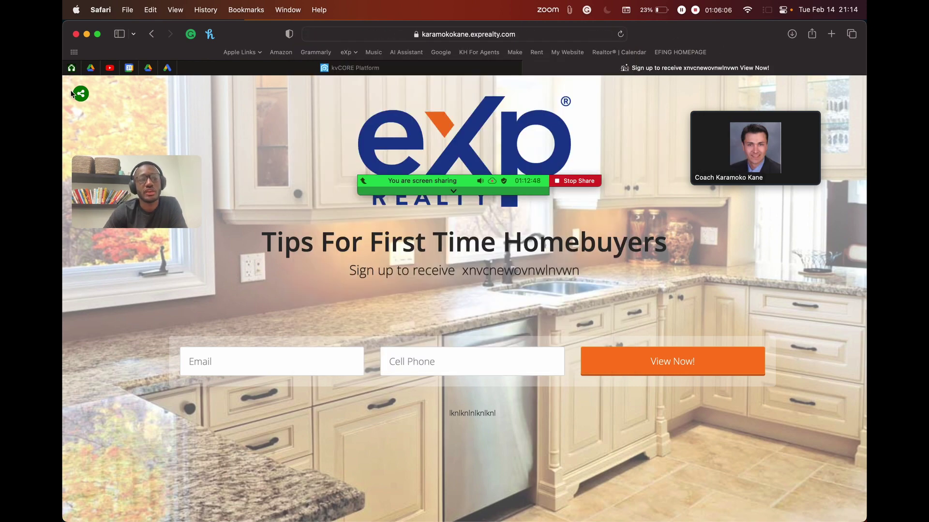
Step: Expand the published page's social sharing buttons
scroll(71, 93, "up", 5)
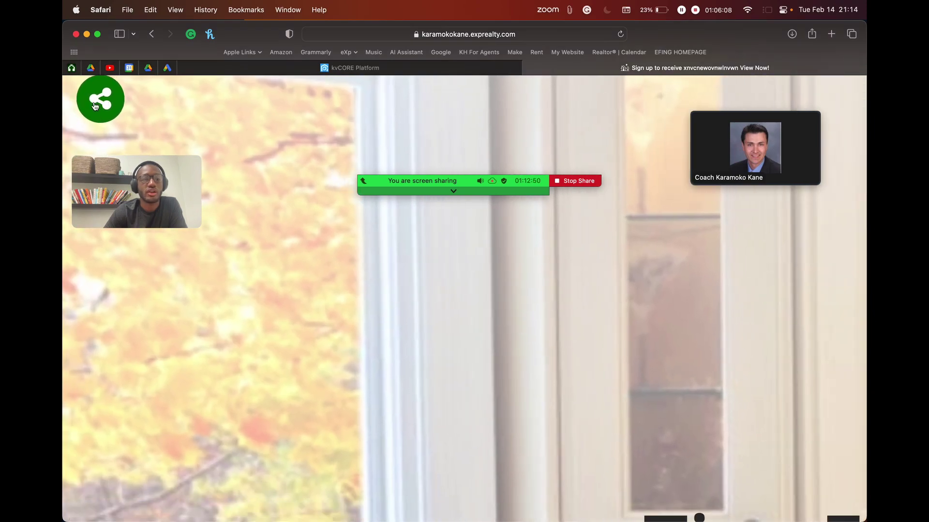
scroll(113, 126, "down", 5)
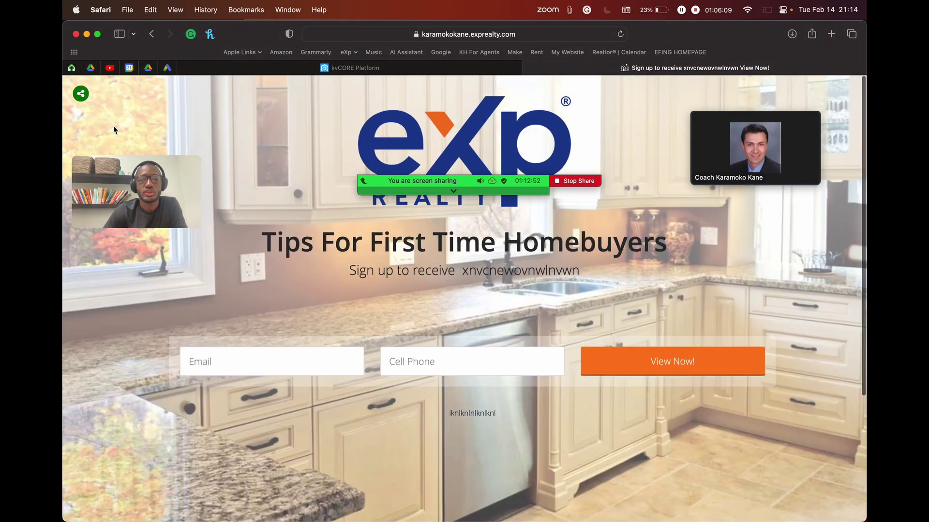
left_click_drag(715, 142, 717, 232)
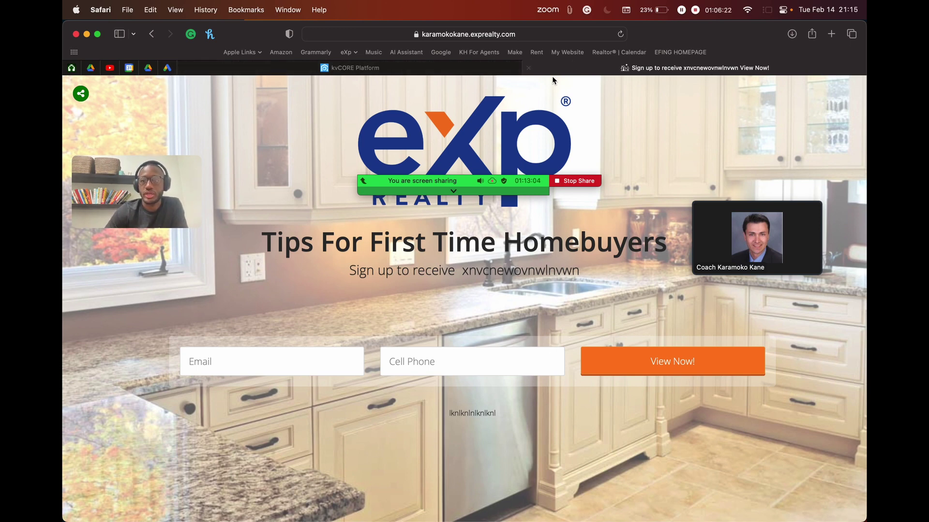
left_click_drag(136, 189, 164, 425)
left_click(82, 96)
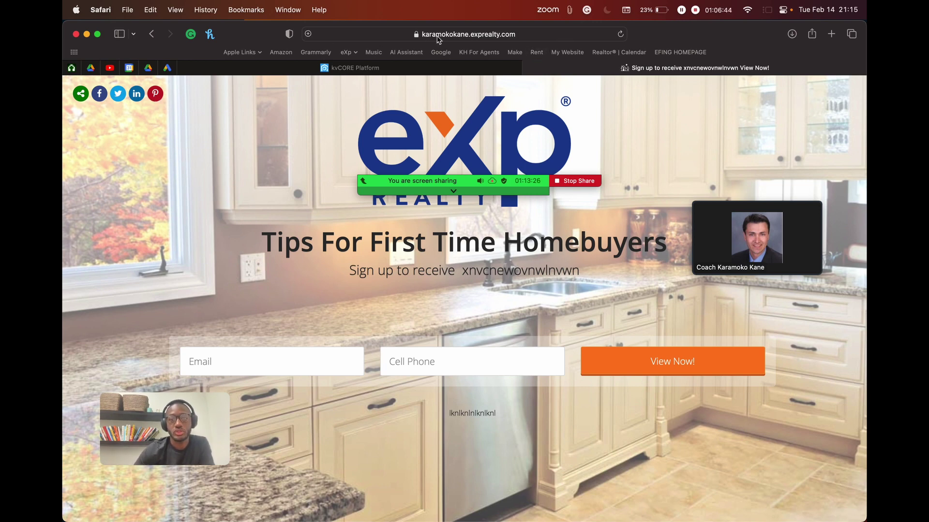
Step: Copy the published page's URL and send it to Everyone in the Zoom chat
left_click(495, 38)
key("super+c")
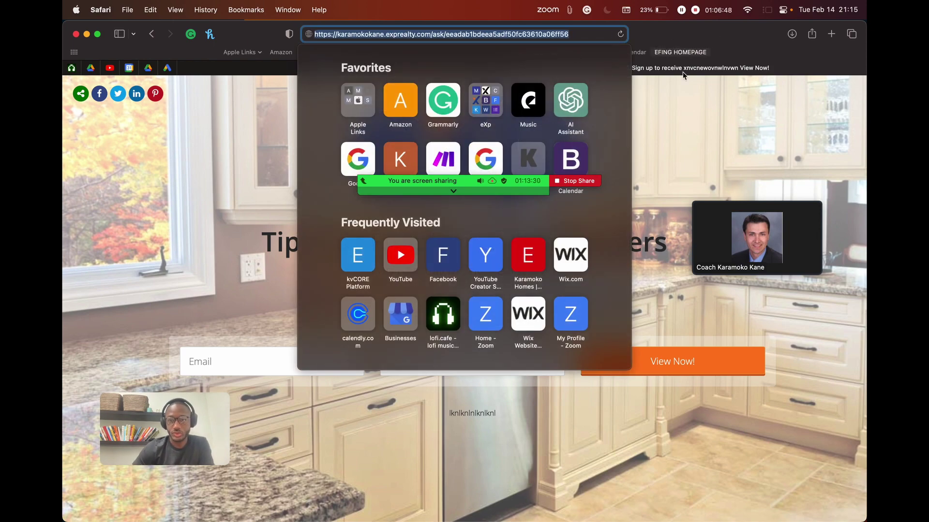
left_click(655, 161)
mouse_move(506, 162)
left_click(410, 159)
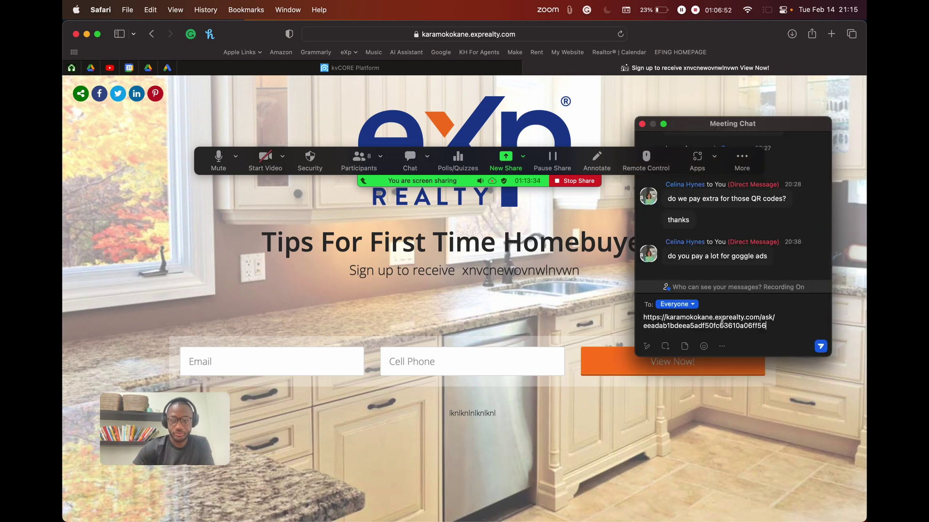
key("super+v")
key("Return")
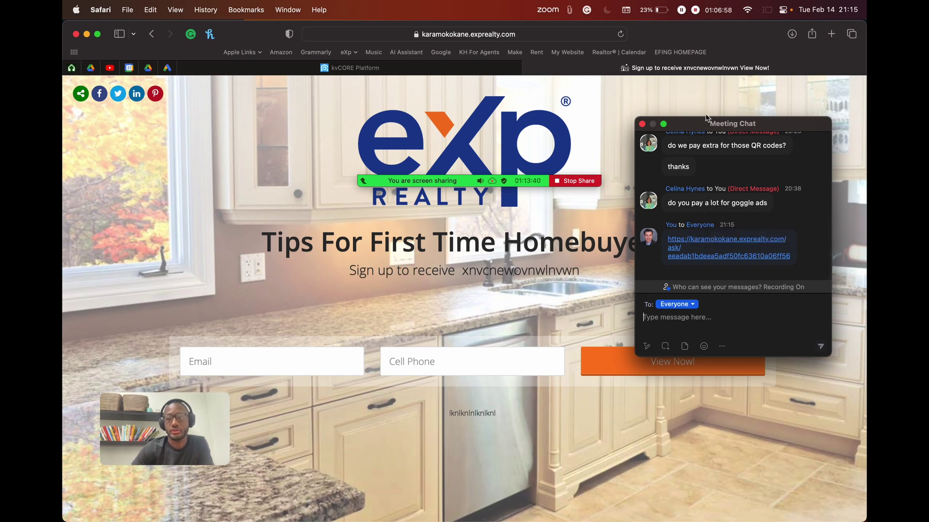
Step: Fill the live page's sign-up form with a test email and cell number, then submit View Now!
left_click(642, 124)
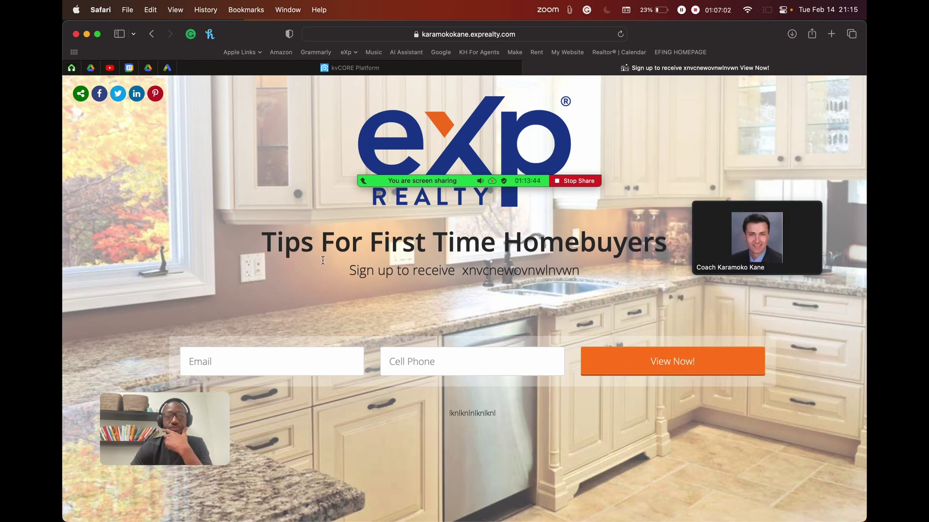
left_click(260, 357)
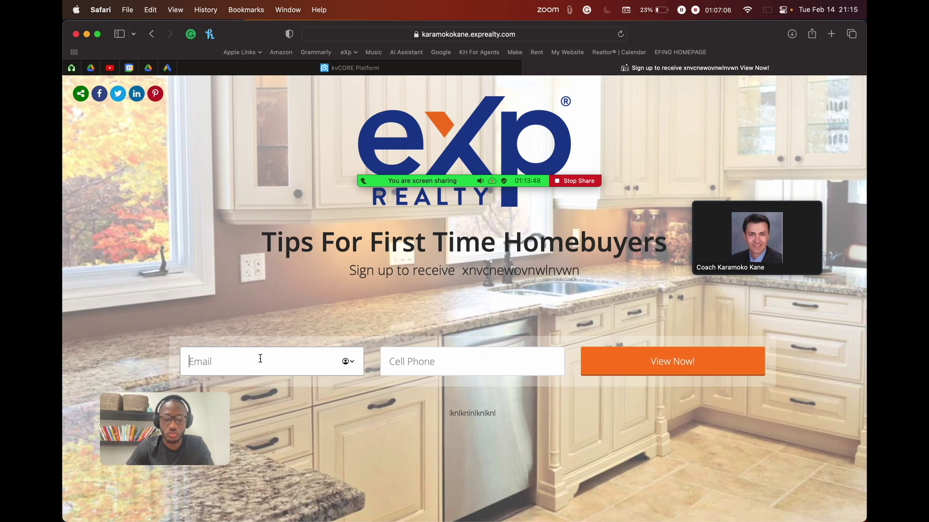
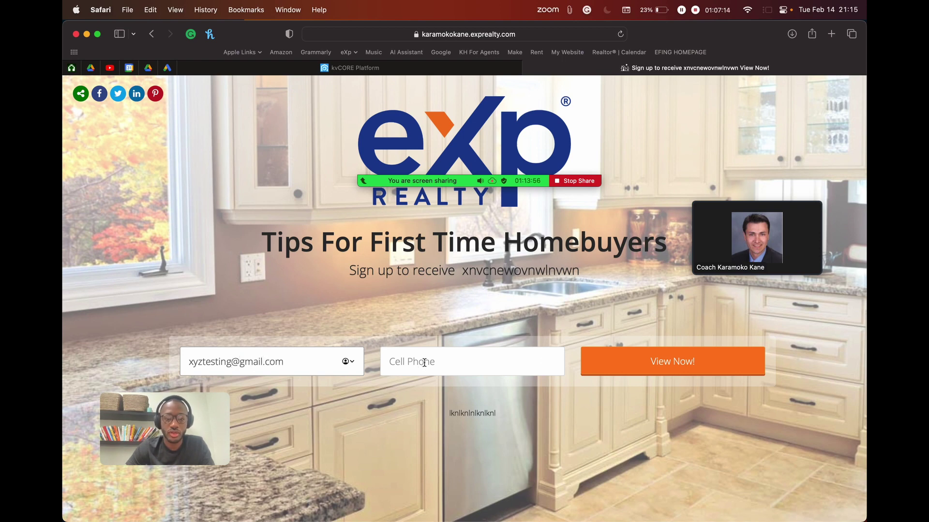
left_click(424, 362)
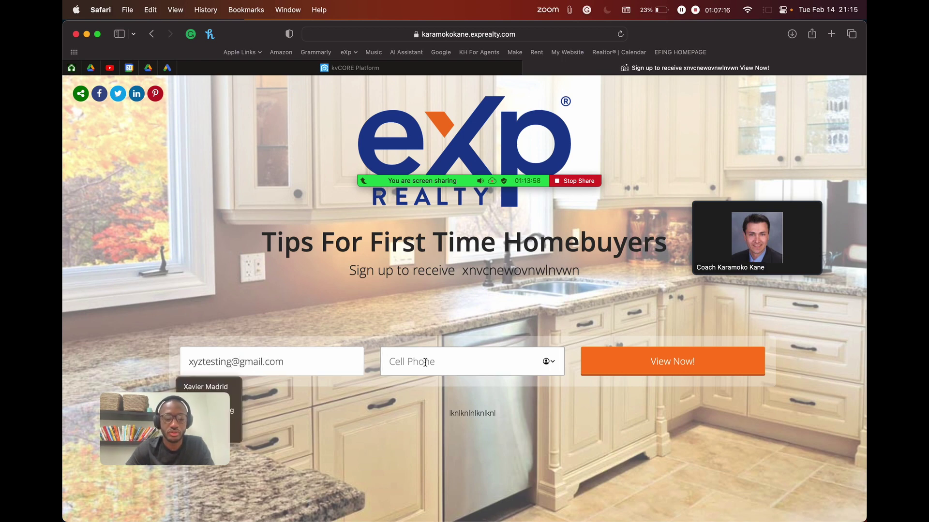
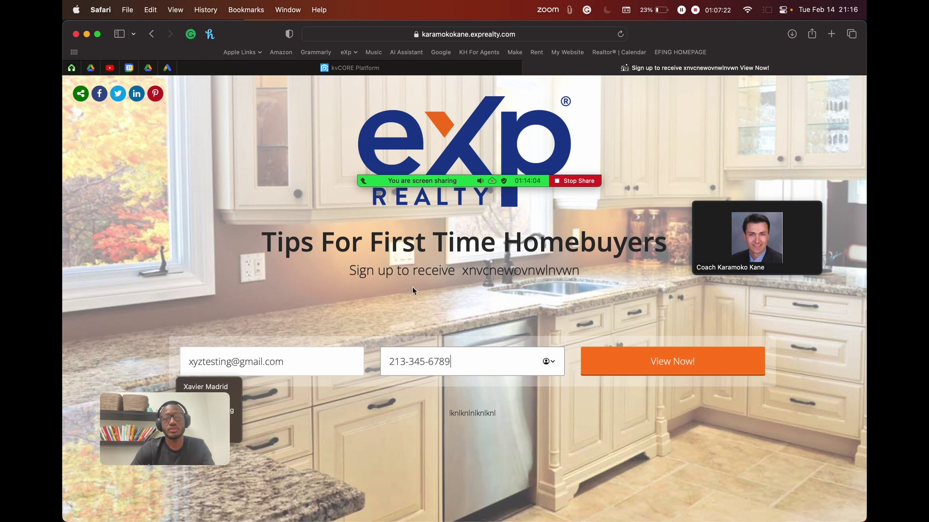
left_click_drag(167, 422, 160, 214)
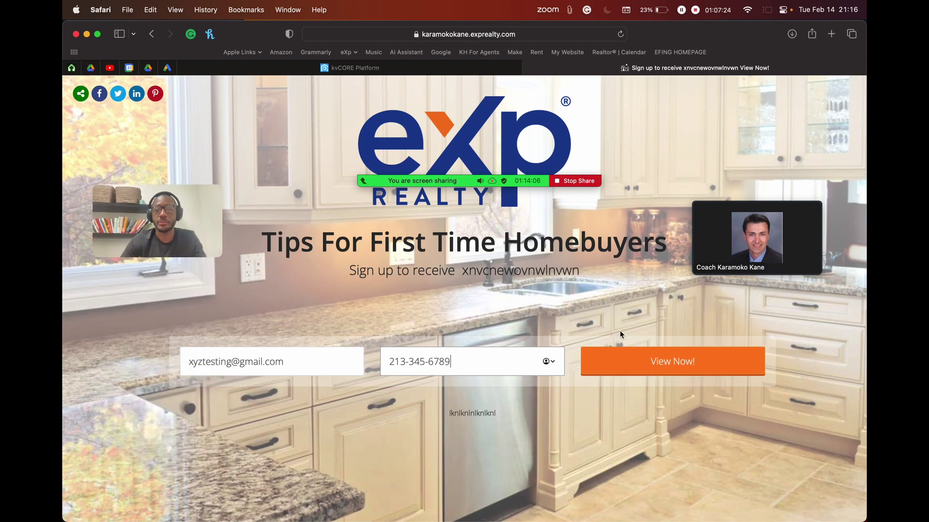
left_click(670, 359)
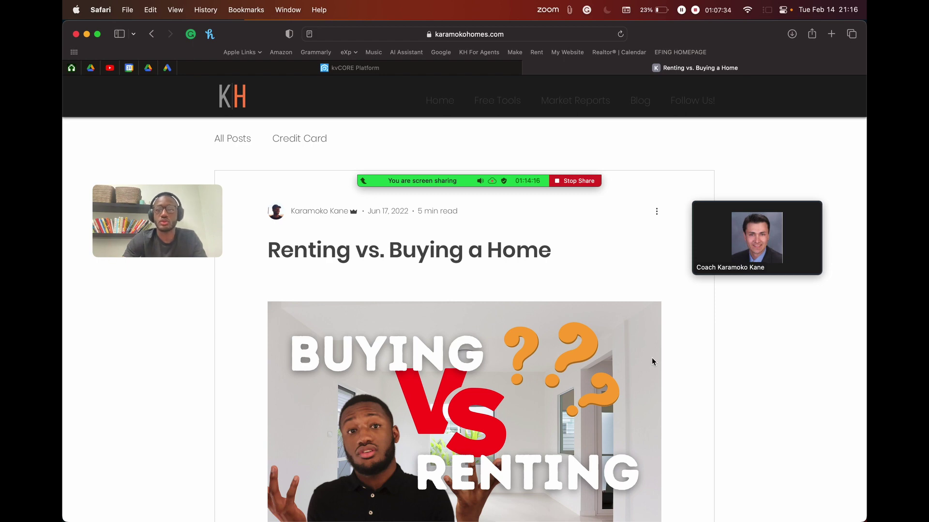
Step: Scroll through the Renting vs. Buying a Home blog post
scroll(651, 359, "down", 5)
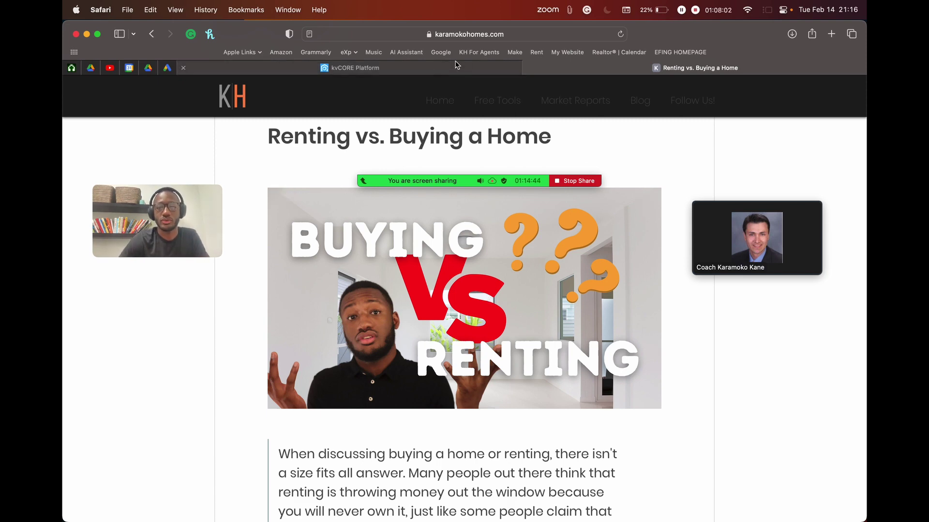
Step: Return to the kvCORE tab, close the lead profile, and scroll to the dashboard top
left_click(445, 74)
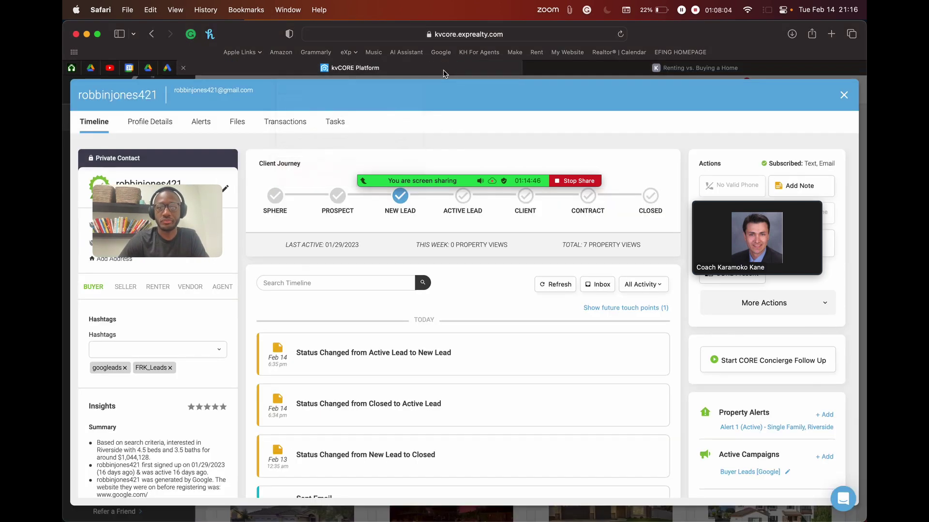
left_click(679, 70)
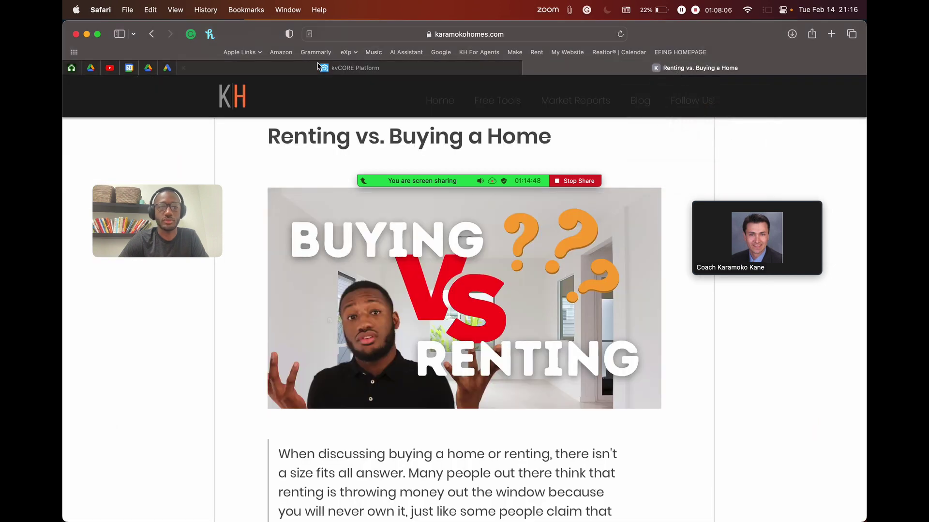
left_click(376, 69)
left_click(844, 95)
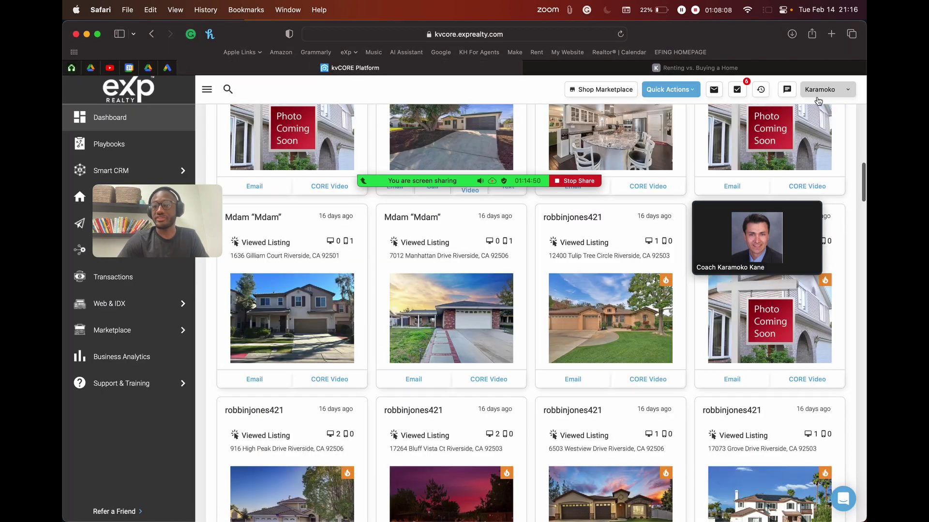
left_click_drag(139, 211, 465, 209)
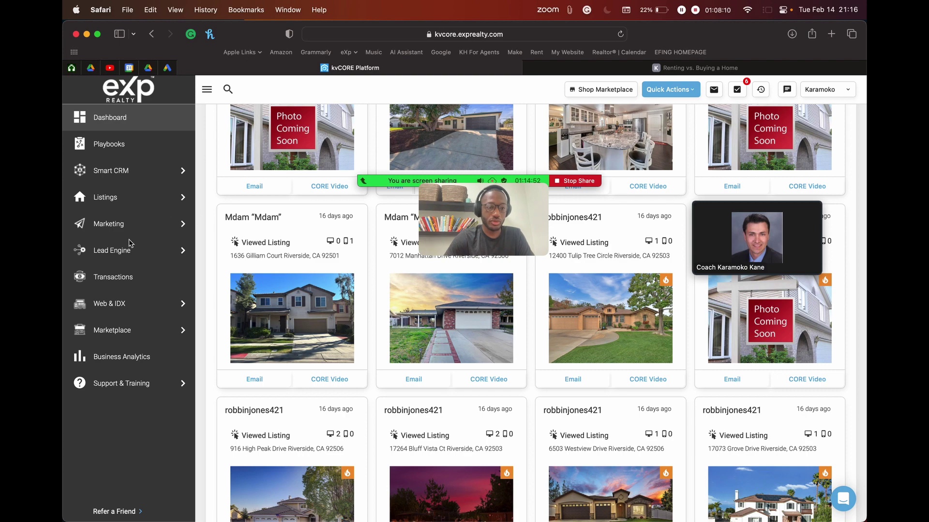
scroll(265, 144, "up", 2)
scroll(264, 144, "up", 10)
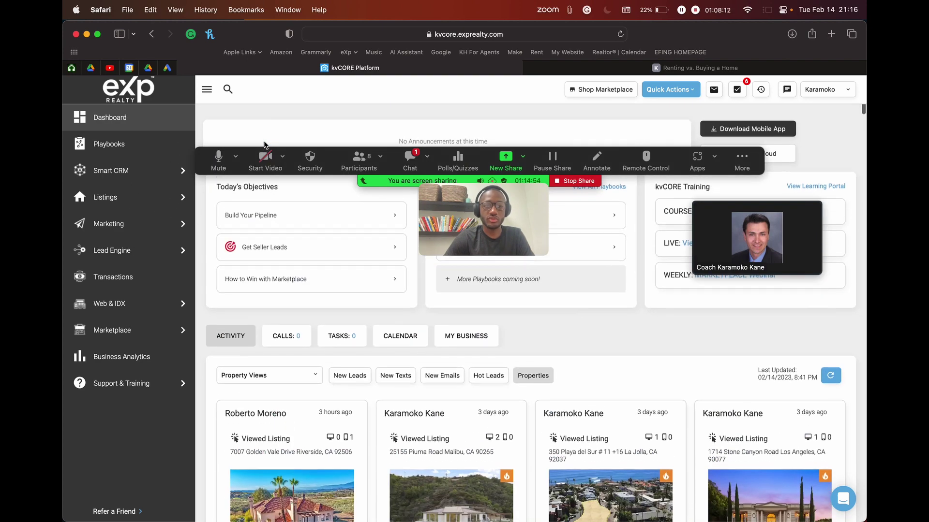
Step: Open the Zoom meeting chat, move it lower, and start a new browser tab
left_click(410, 159)
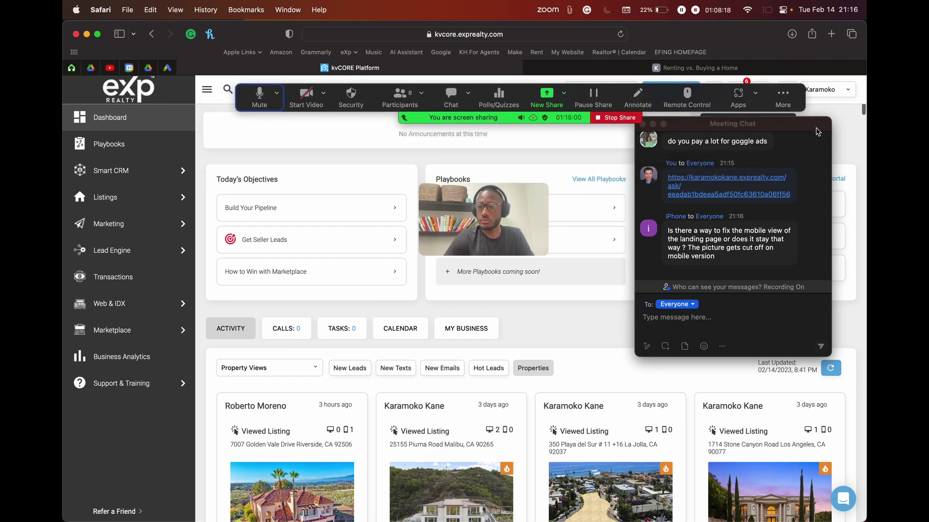
left_click_drag(816, 130, 816, 179)
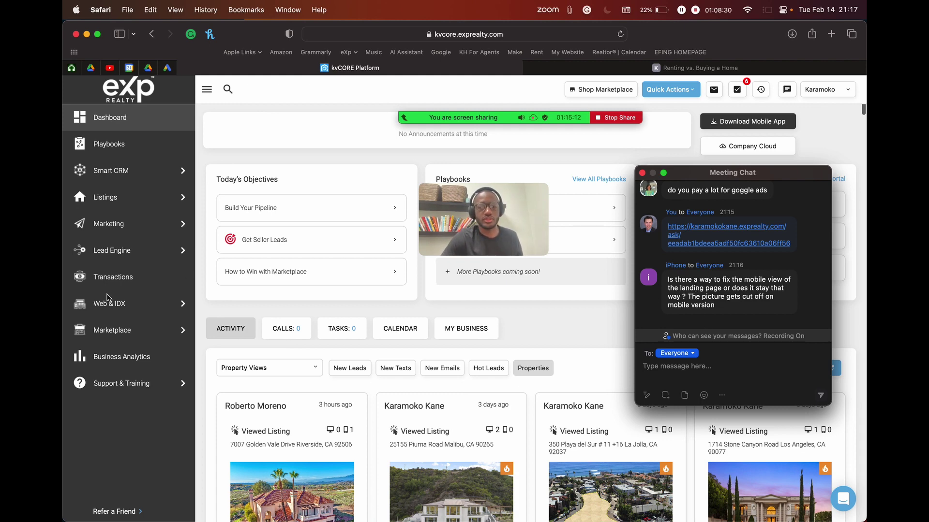
left_click(325, 151)
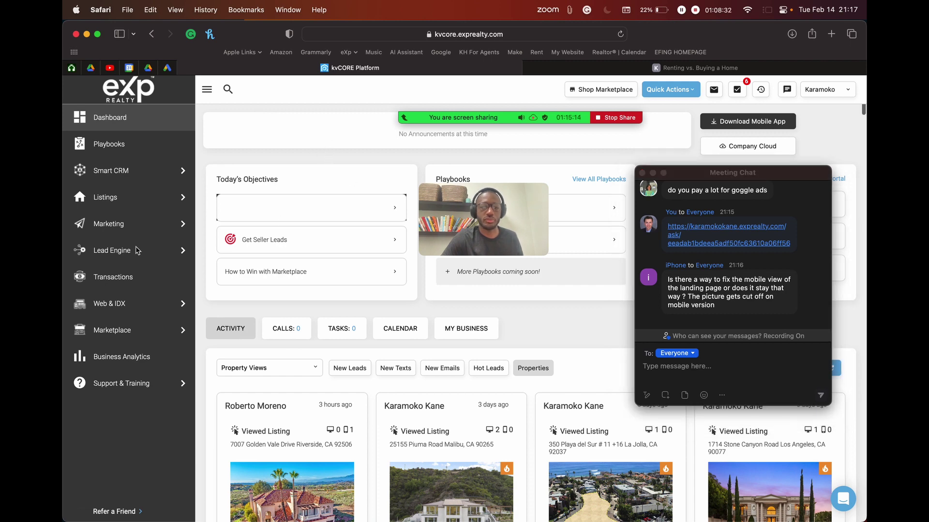
mouse_move(129, 249)
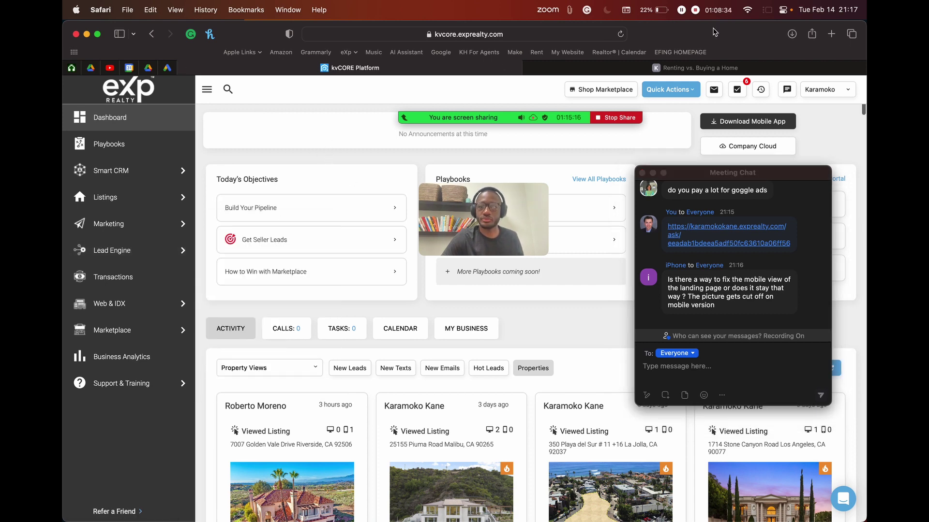
key("super+t")
Step: Paste the shared landing page link into the new Safari tab
type("https://karamokokane.exprealty.com/ask/eeadab1bdeea5adf50fc63610a06ff56")
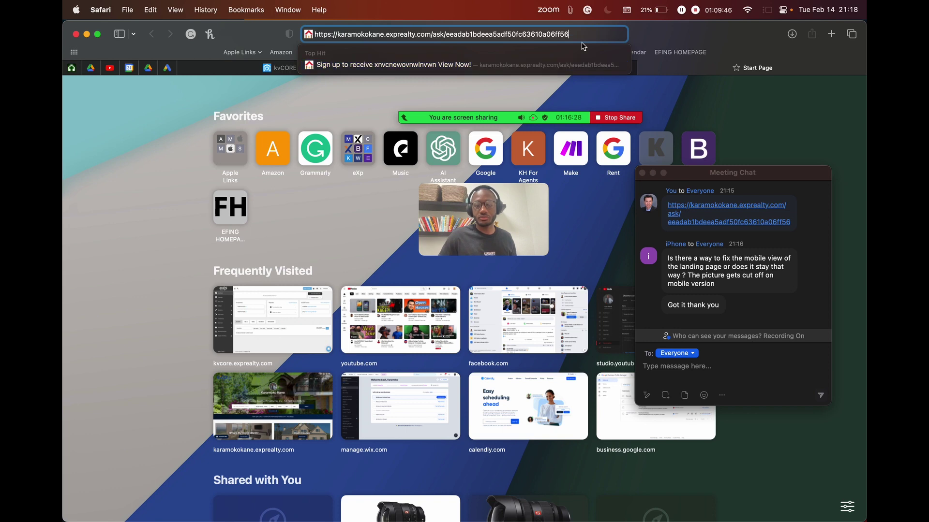
Step: Load the pasted landing page link and move the Zoom chat out of the way
key("Return")
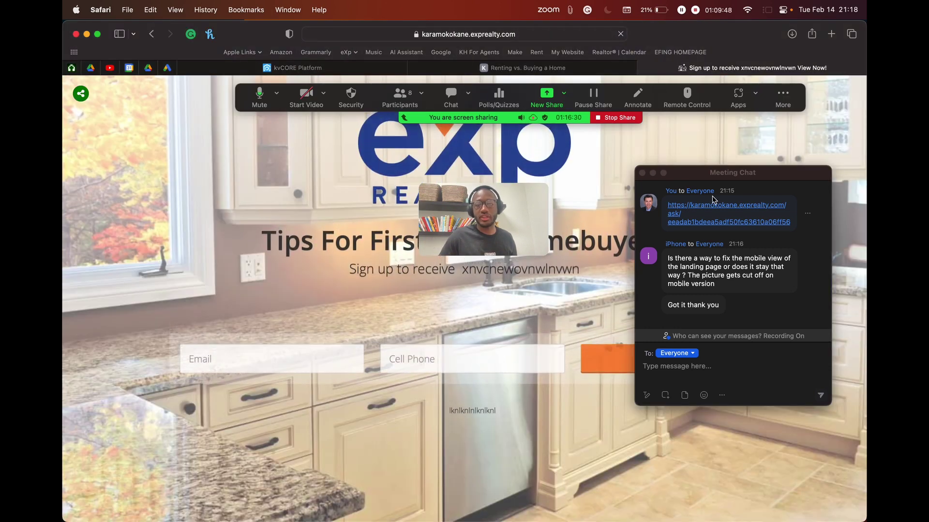
left_click(727, 174)
left_click_drag(727, 175, 811, 251)
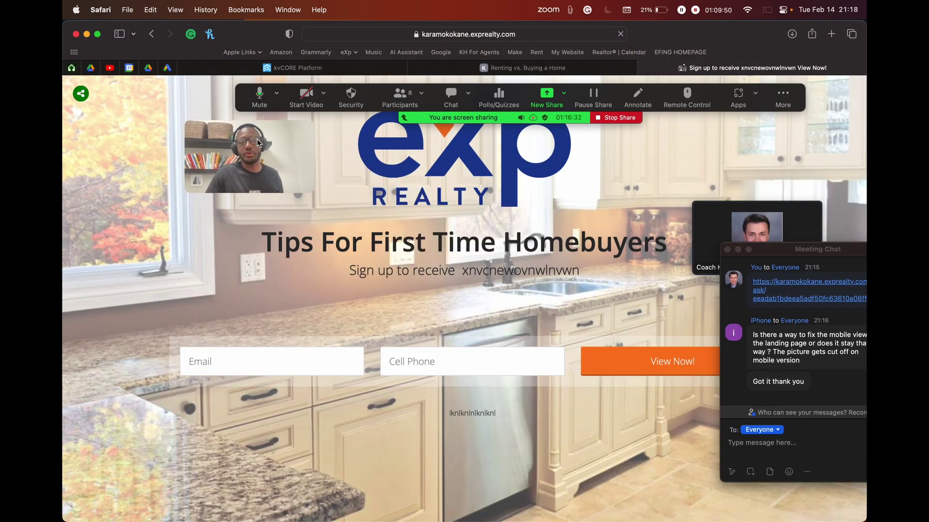
scroll(511, 249, "down", 2)
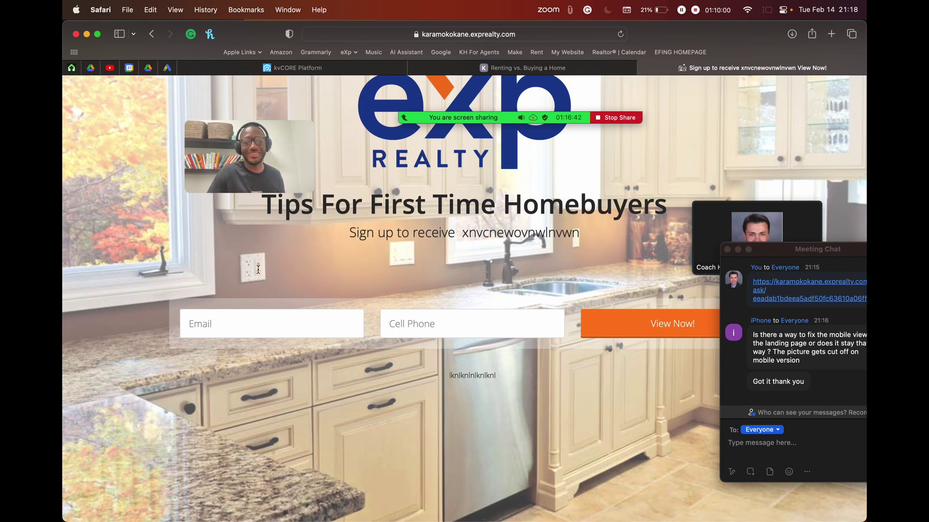
left_click_drag(749, 255, 796, 384)
left_click_drag(768, 209, 792, 141)
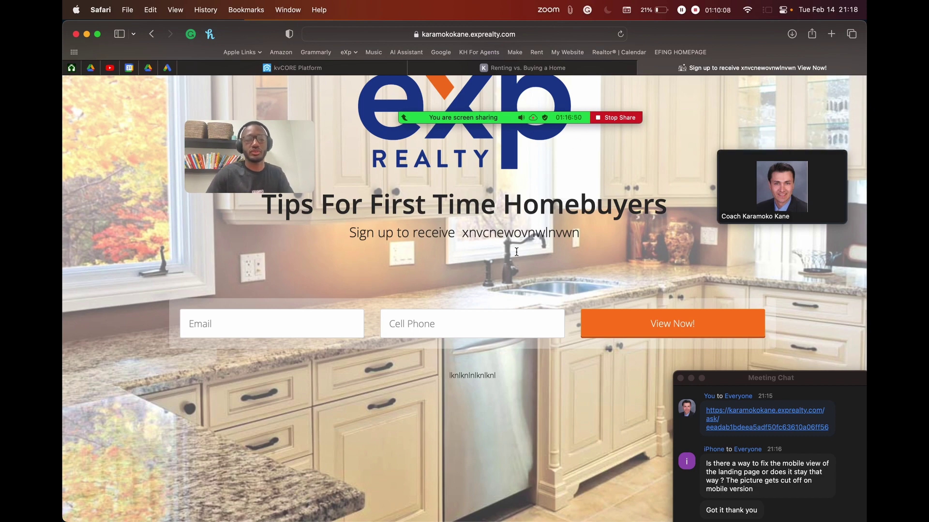
scroll(516, 252, "down", 2)
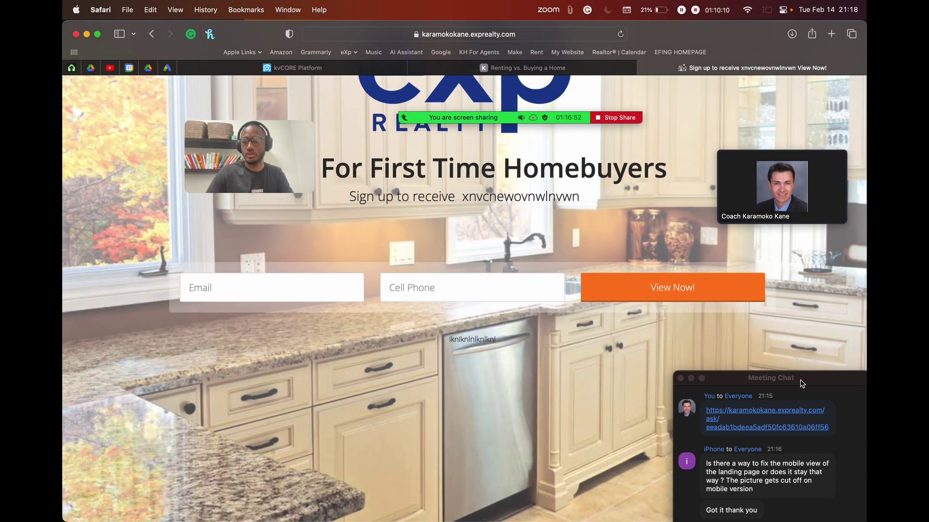
Step: Point out the attendee's mobile-view question in chat, then return to the kvCORE dashboard tab
left_click_drag(744, 378, 683, 230)
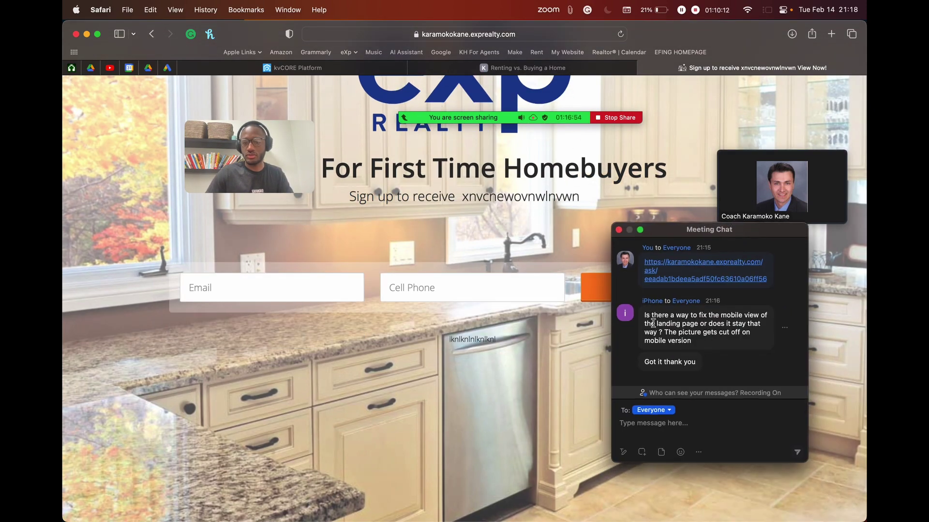
left_click_drag(651, 316, 705, 348)
left_click(716, 338)
left_click(290, 68)
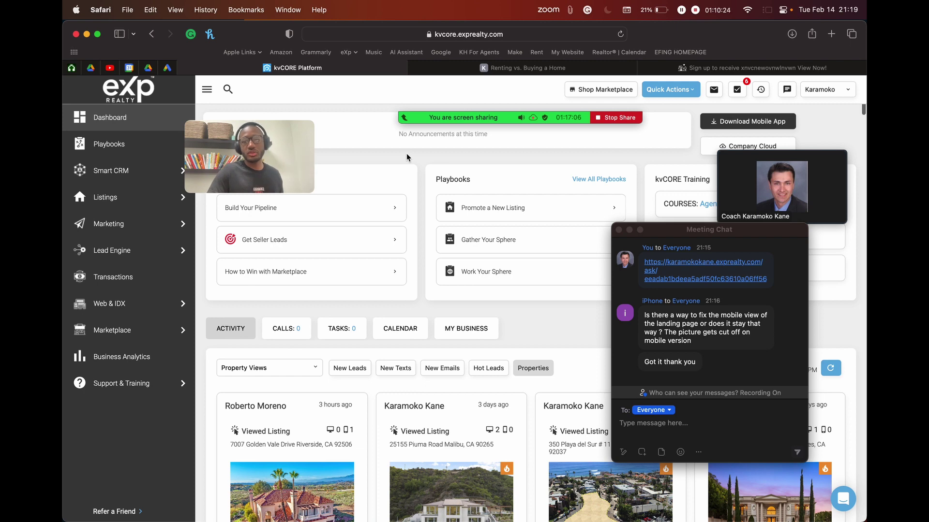
Step: Reload the dashboard, highlight the new BUYER lead in Activity, and open its contact profile
key("super+r")
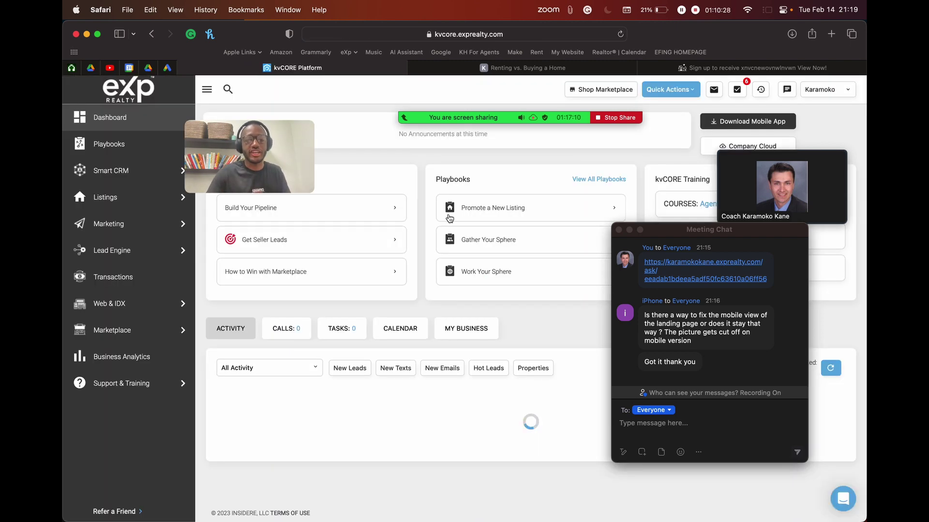
scroll(485, 215, "down", 1)
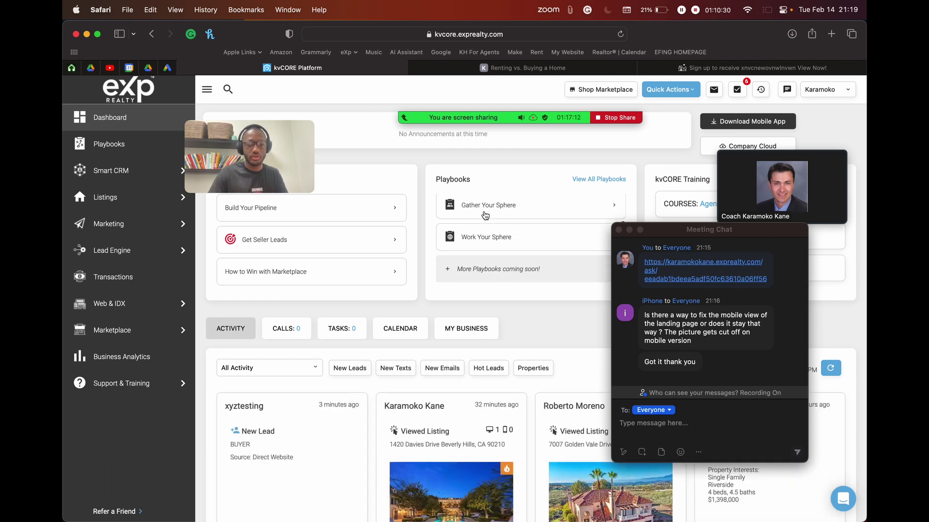
scroll(394, 286, "down", 3)
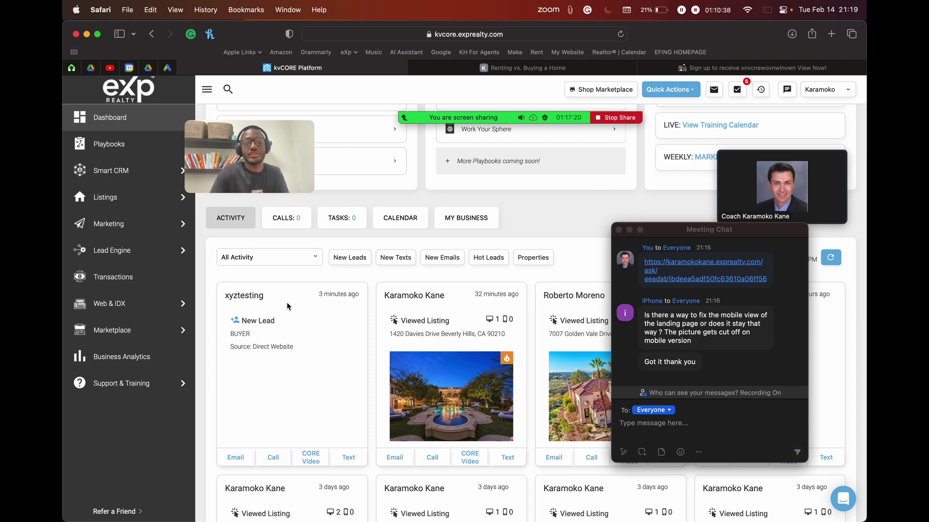
double_click(234, 334)
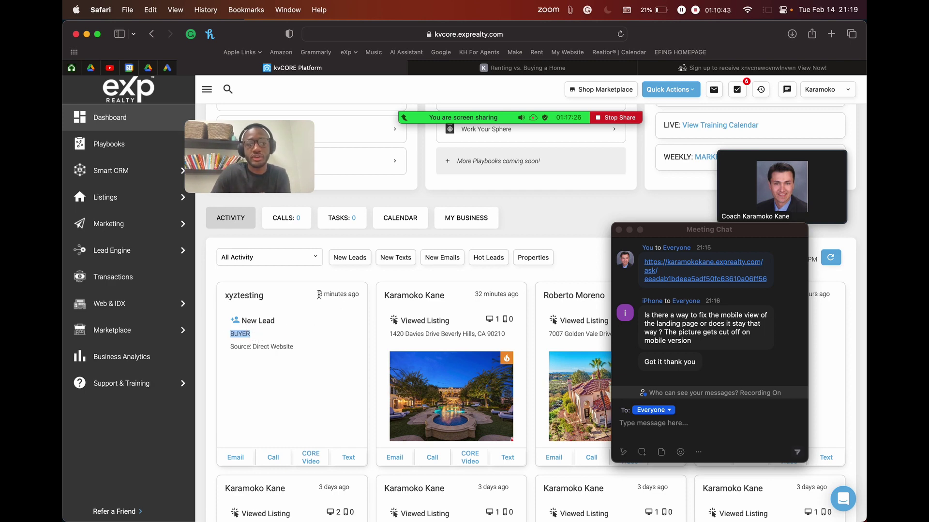
left_click_drag(319, 294, 357, 295)
left_click(344, 283)
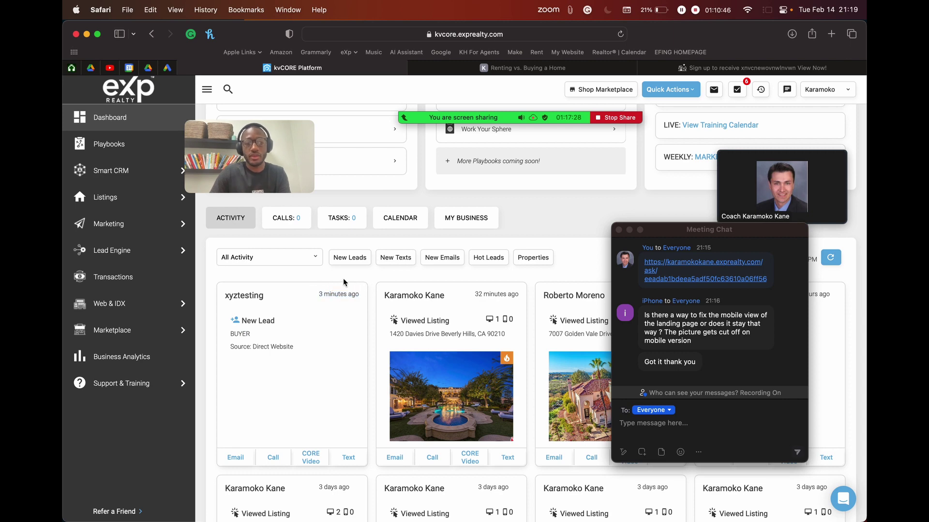
left_click(249, 296)
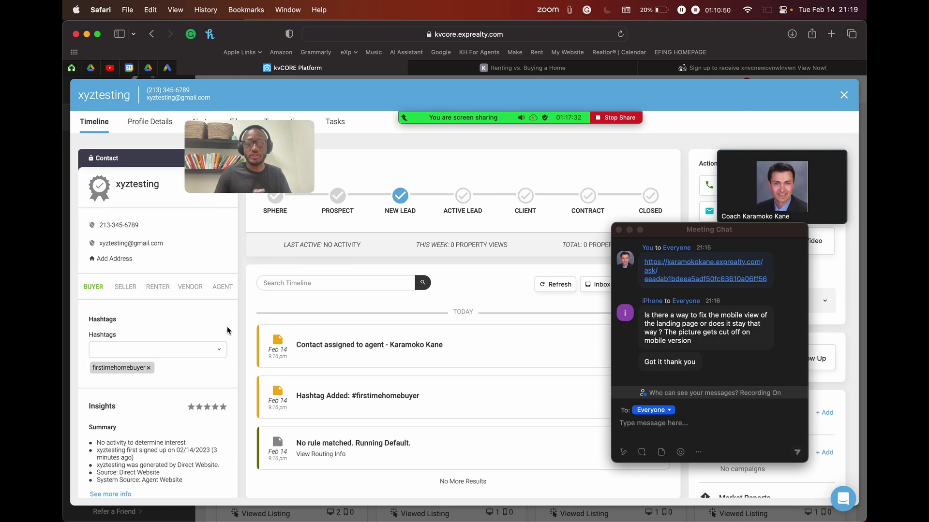
left_click_drag(208, 161, 615, 133)
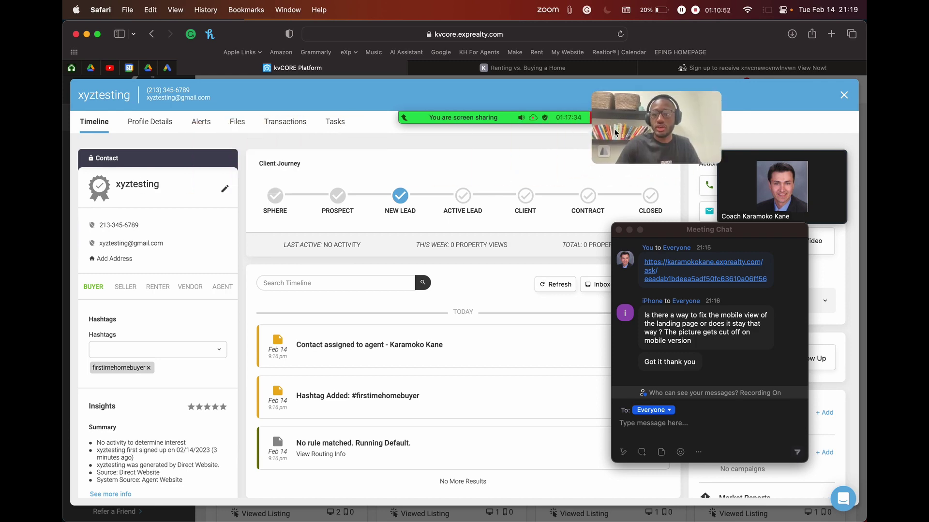
scroll(99, 375, "up", 5)
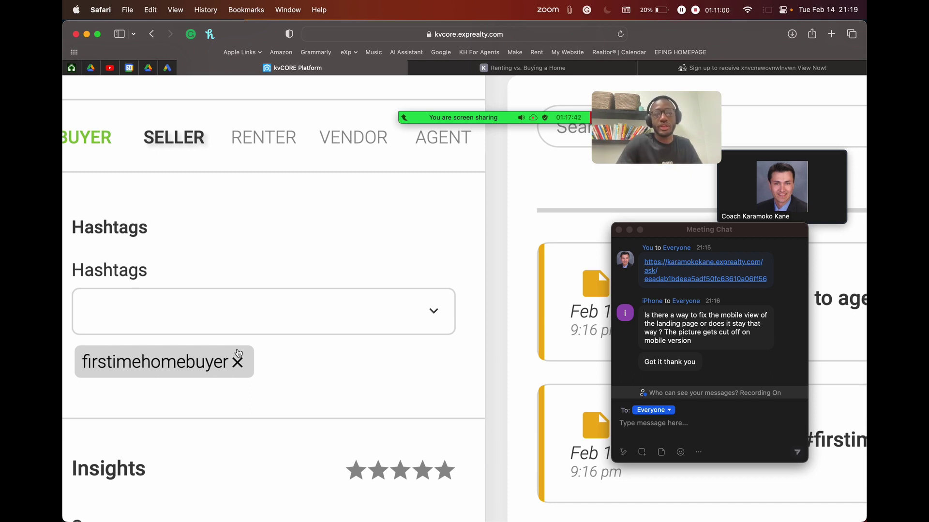
scroll(239, 353, "down", 5)
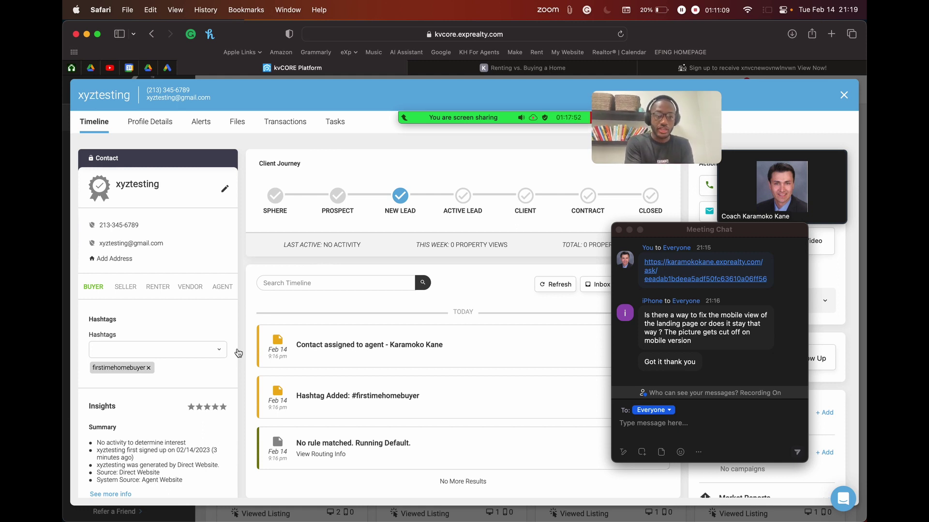
scroll(95, 290, "up", 5)
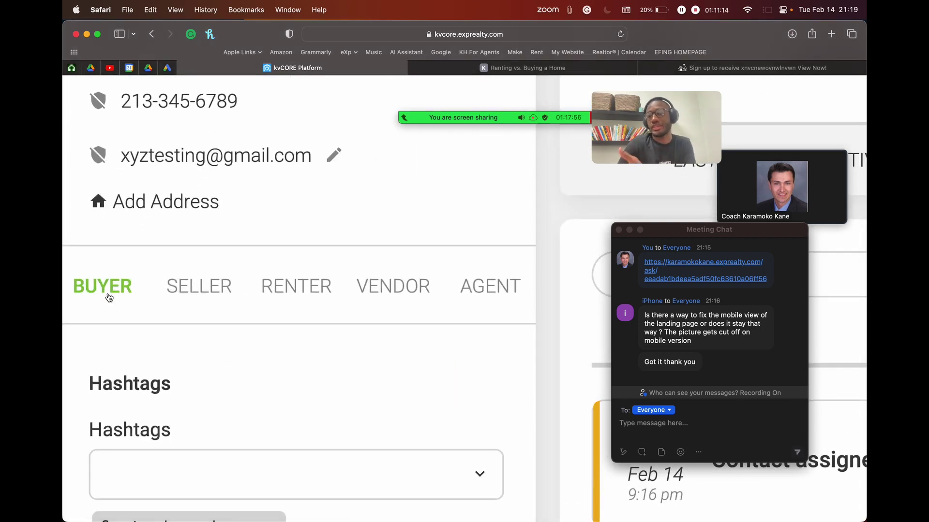
scroll(111, 286, "down", 5)
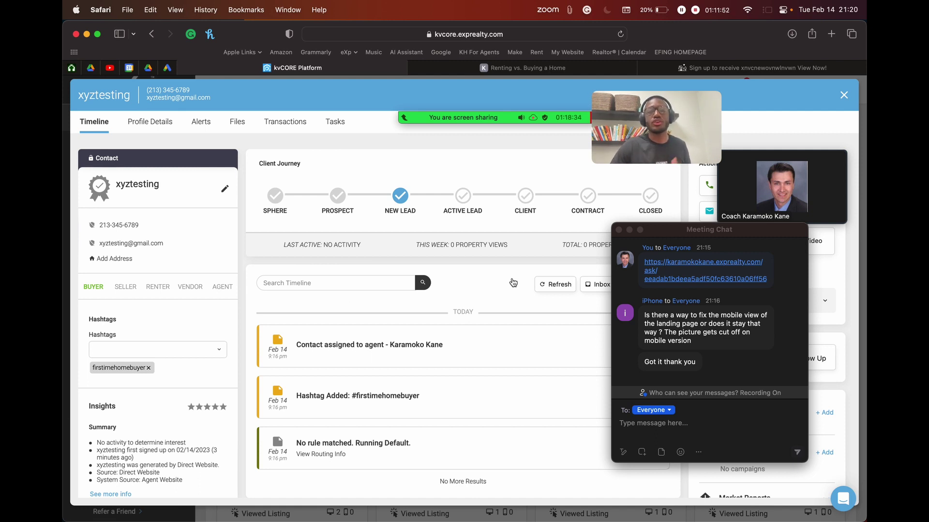
Step: Close the contact record and go to the Lead Engine tools page
left_click_drag(709, 223, 435, 224)
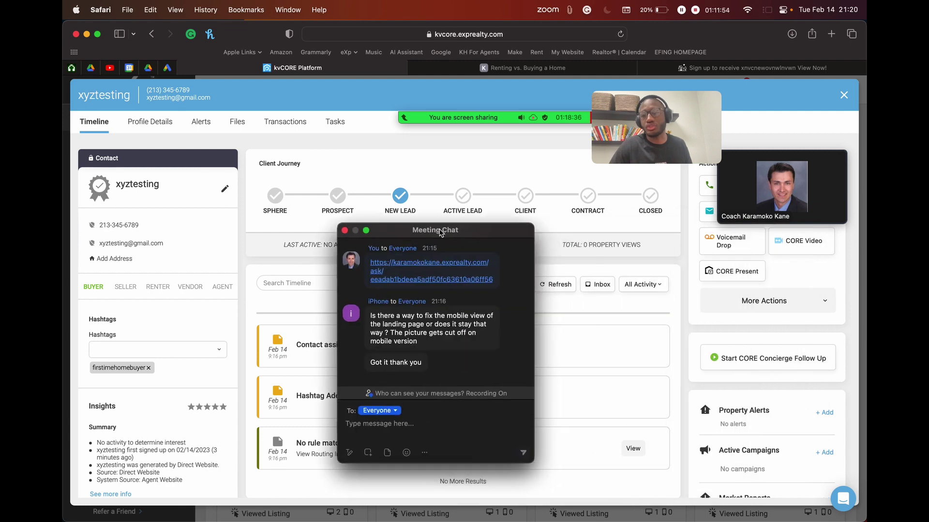
left_click(385, 200)
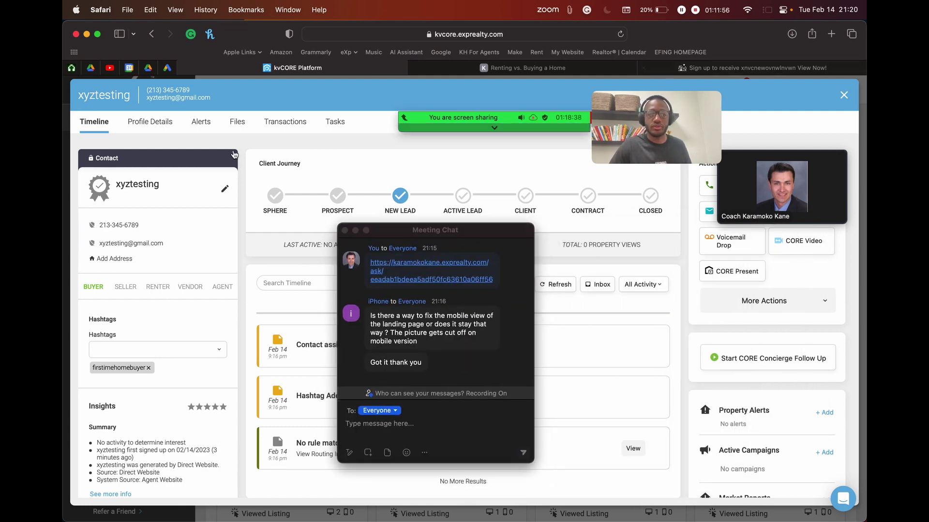
left_click(844, 96)
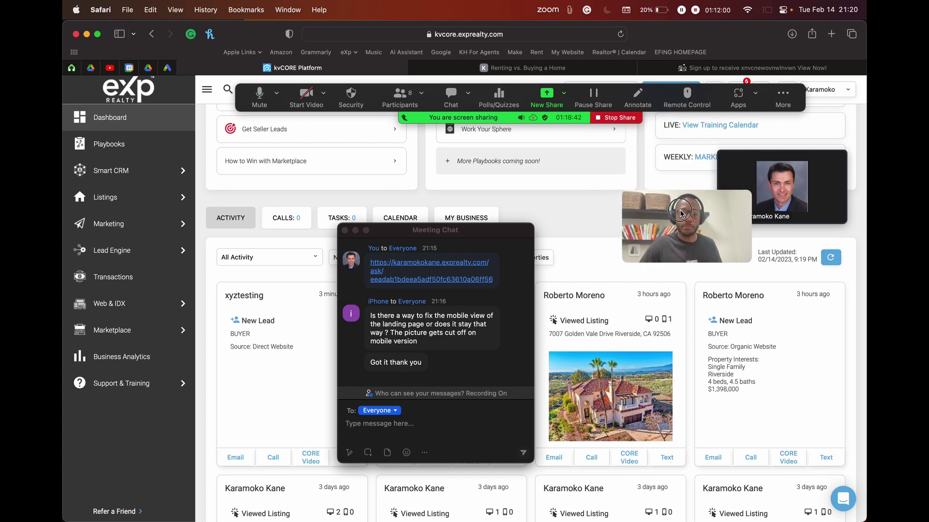
left_click(137, 248)
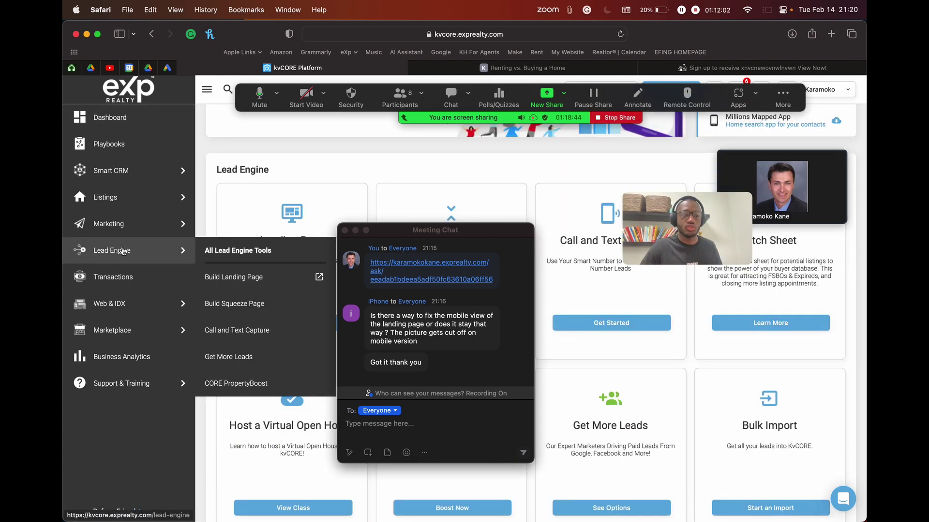
left_click(684, 218)
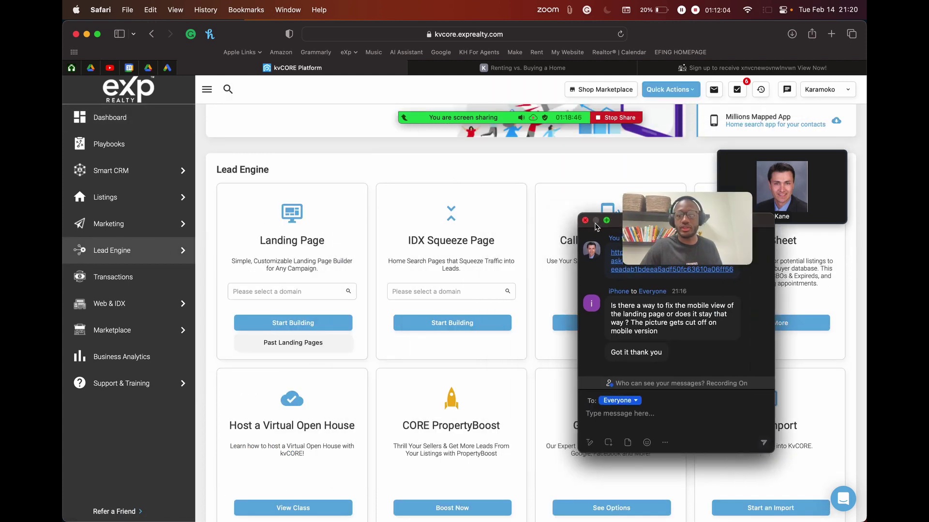
left_click(586, 221)
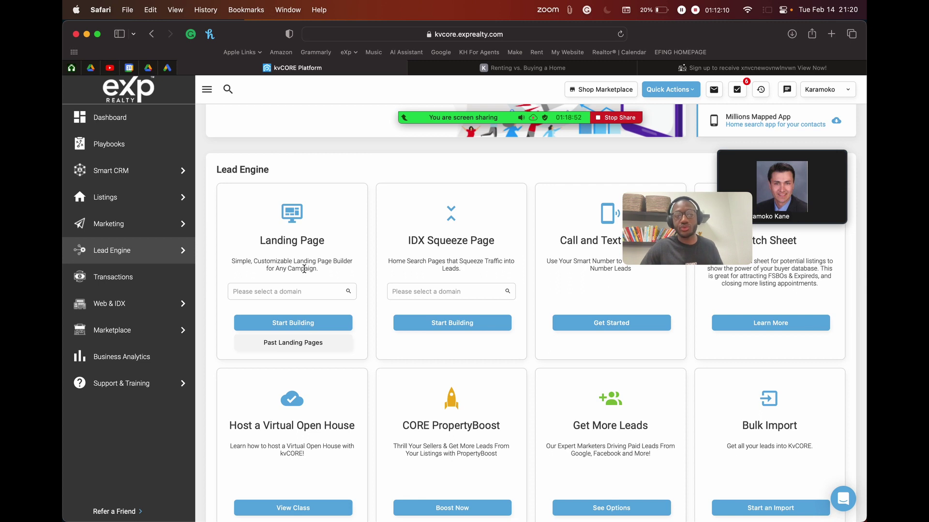
Step: Choose the agent's domain in the Landing Page card and open Past Landing Pages
left_click(282, 293)
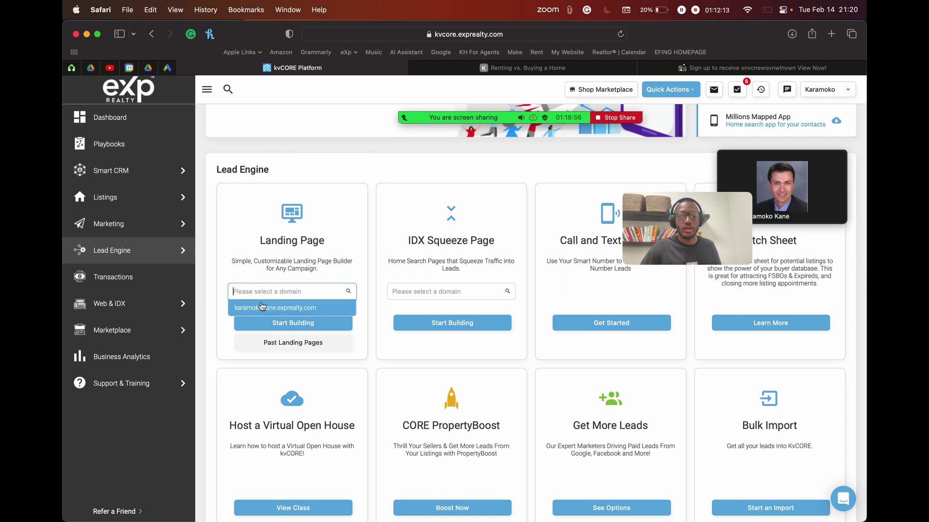
left_click(281, 308)
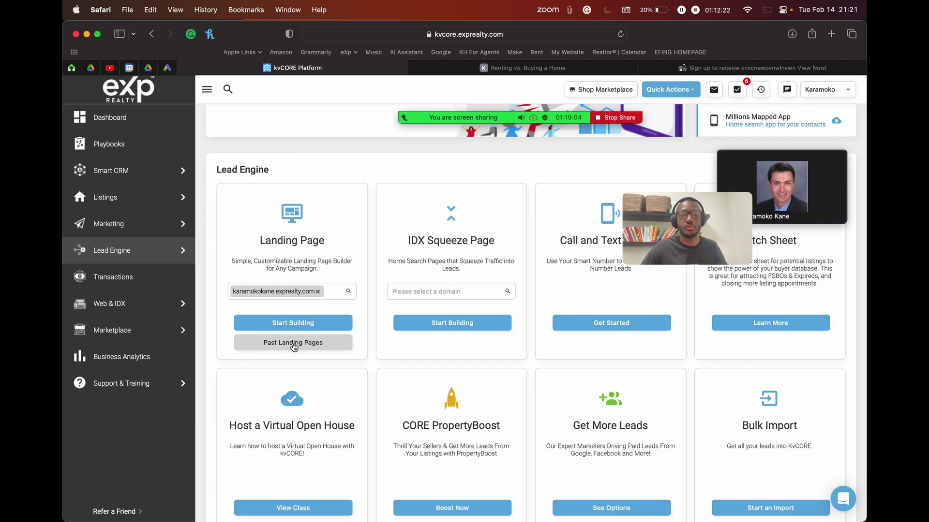
left_click(293, 347)
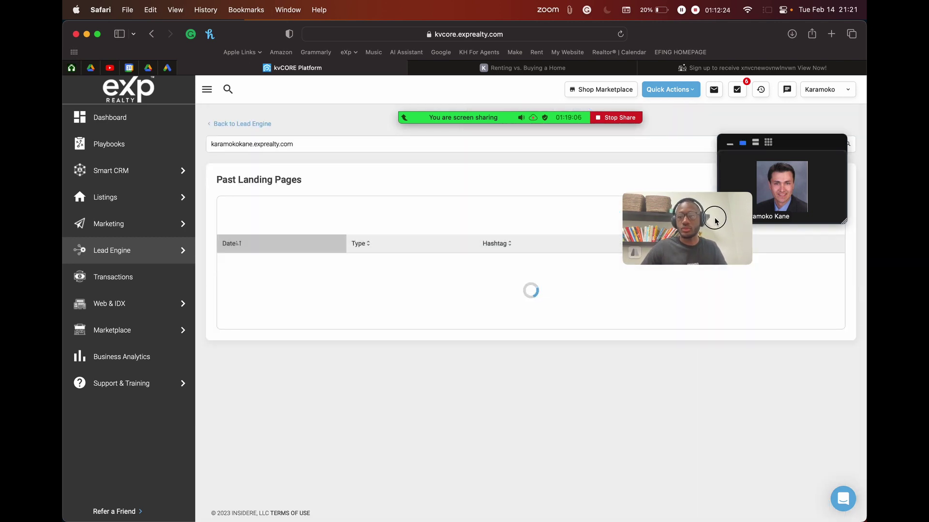
Step: Review the Past Landing Pages table and preview the 02/14/23 firsttimehomebuyer page
left_click_drag(713, 221, 312, 128)
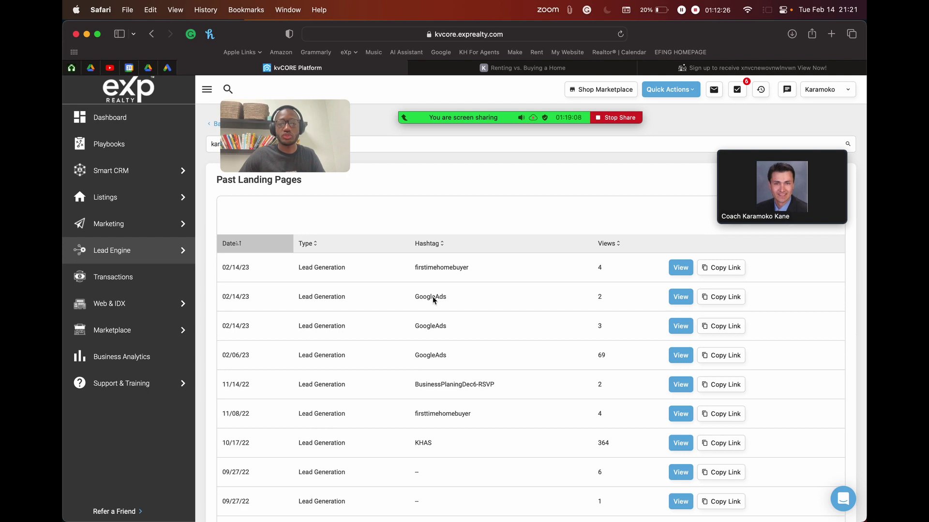
scroll(432, 297, "down", 5)
scroll(432, 297, "up", 5)
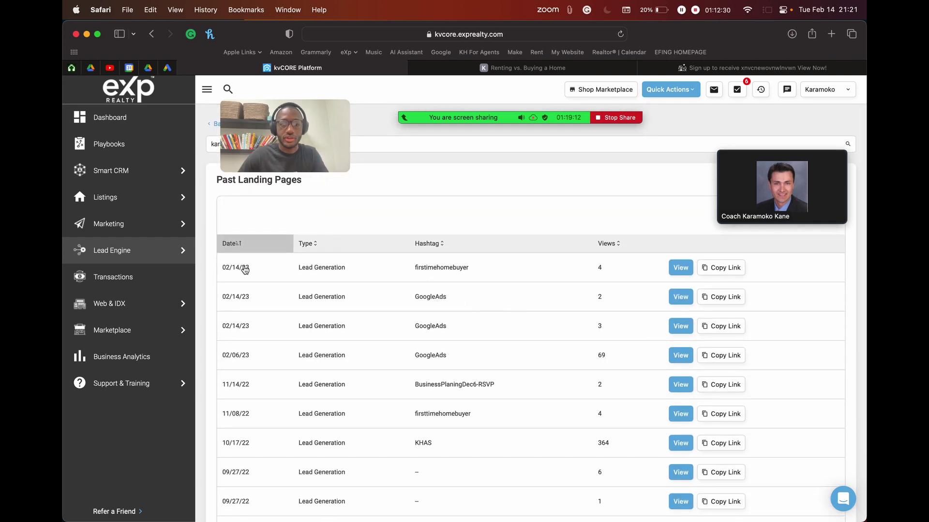
scroll(271, 270, "up", 5)
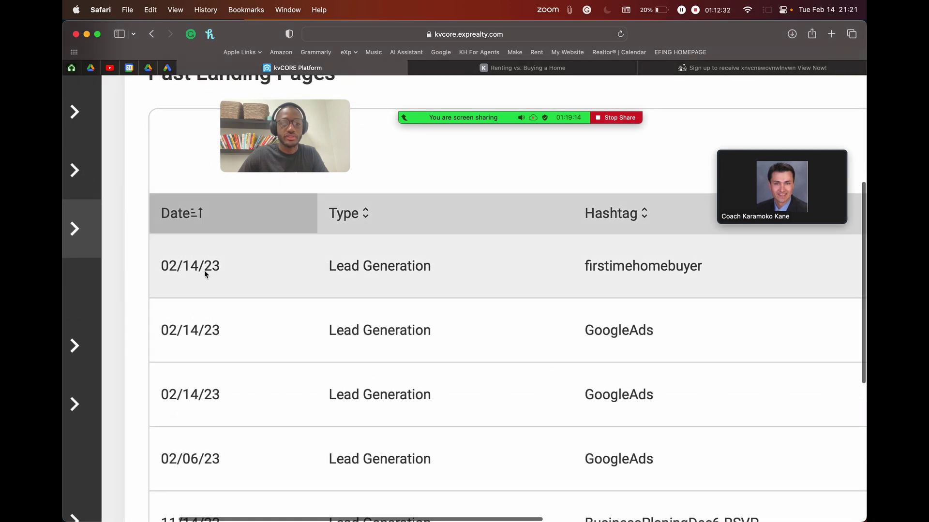
scroll(395, 295, "right", 8)
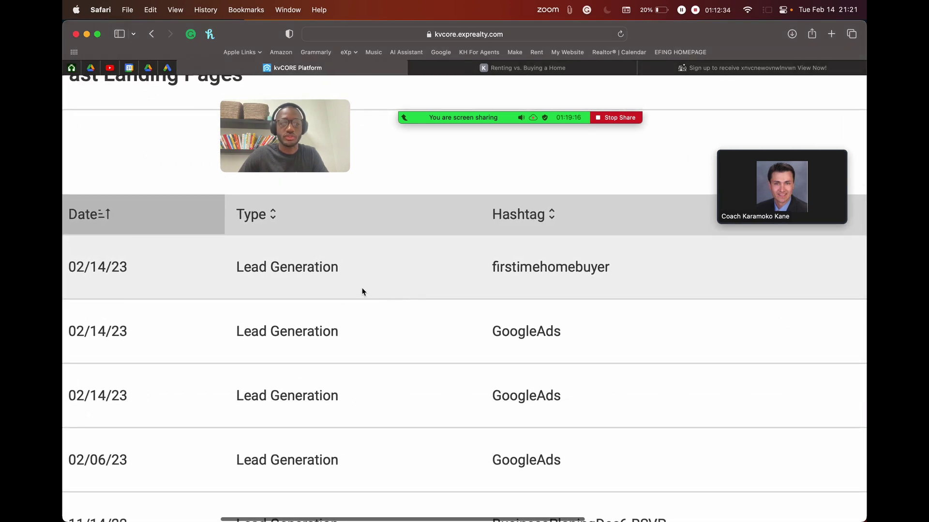
scroll(356, 286, "right", 3)
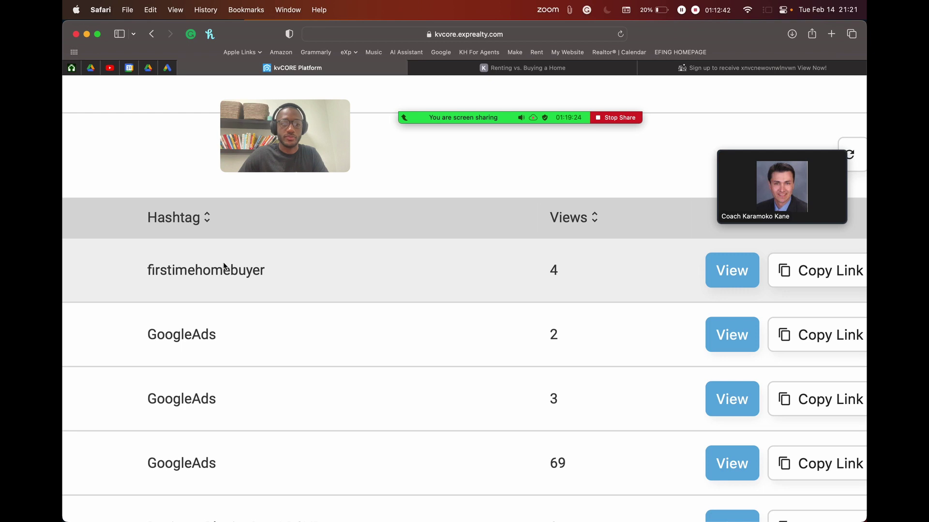
left_click(729, 274)
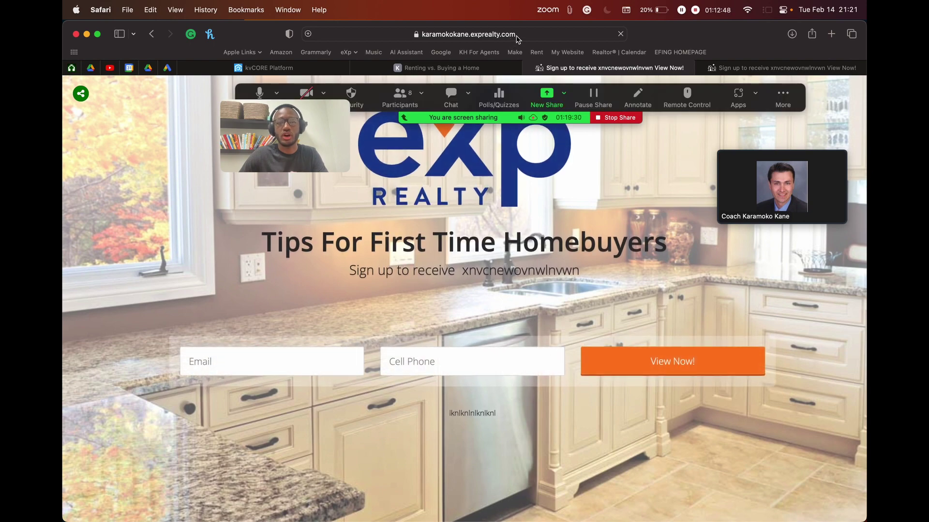
Step: Copy the firsttimehomebuyer landing page's link from the kvCORE list
left_click(455, 67)
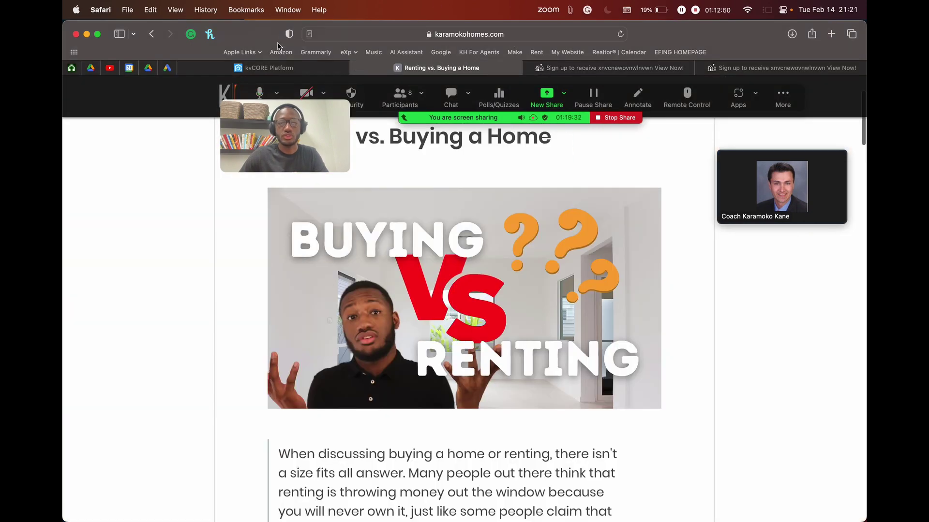
left_click(271, 68)
scroll(571, 311, "right", 5)
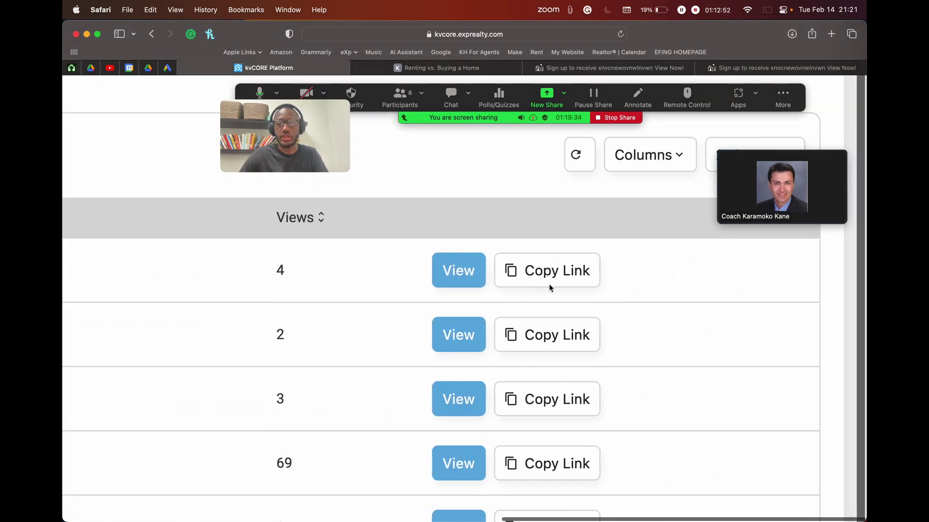
left_click(572, 274)
scroll(572, 274, "down", 5)
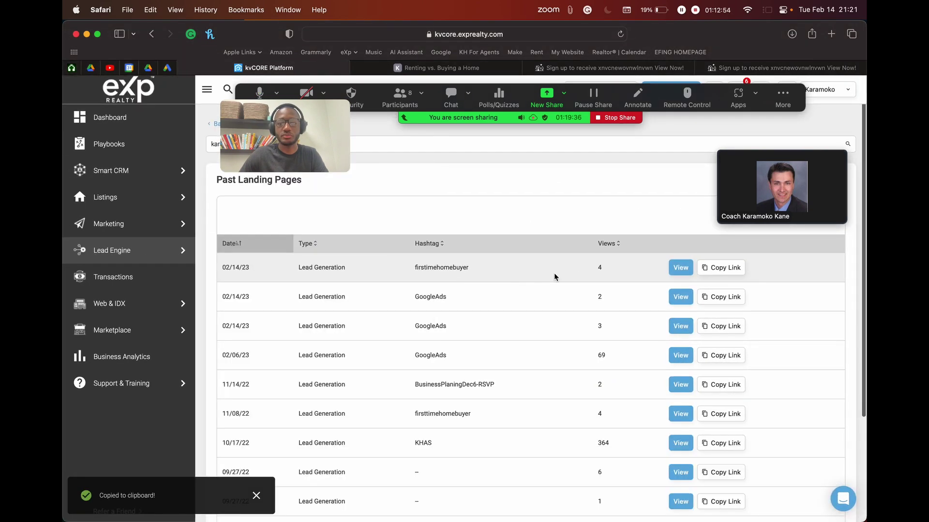
left_click(706, 268)
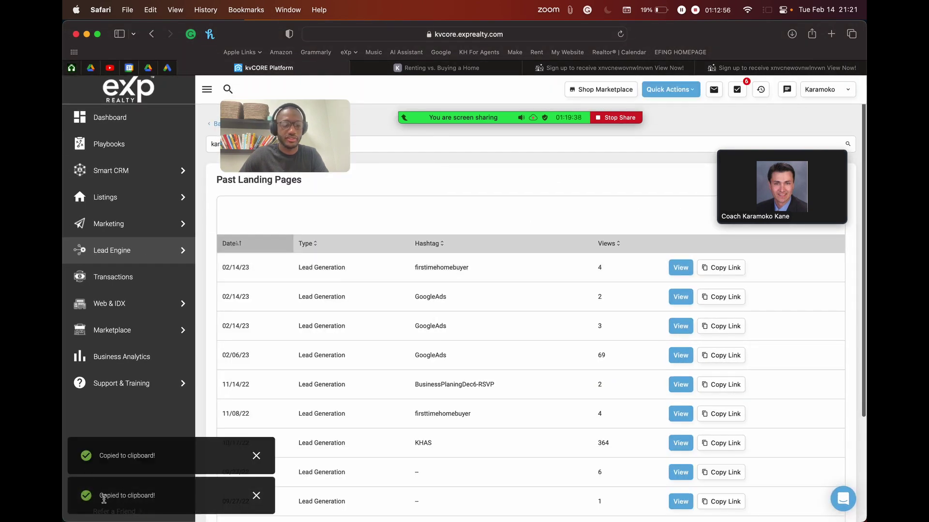
left_click_drag(109, 495, 146, 494)
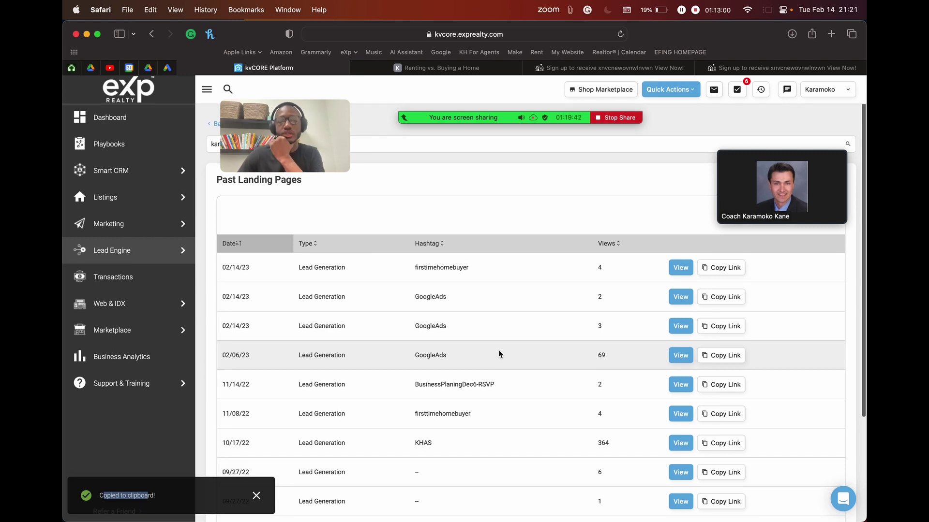
left_click_drag(333, 140, 452, 198)
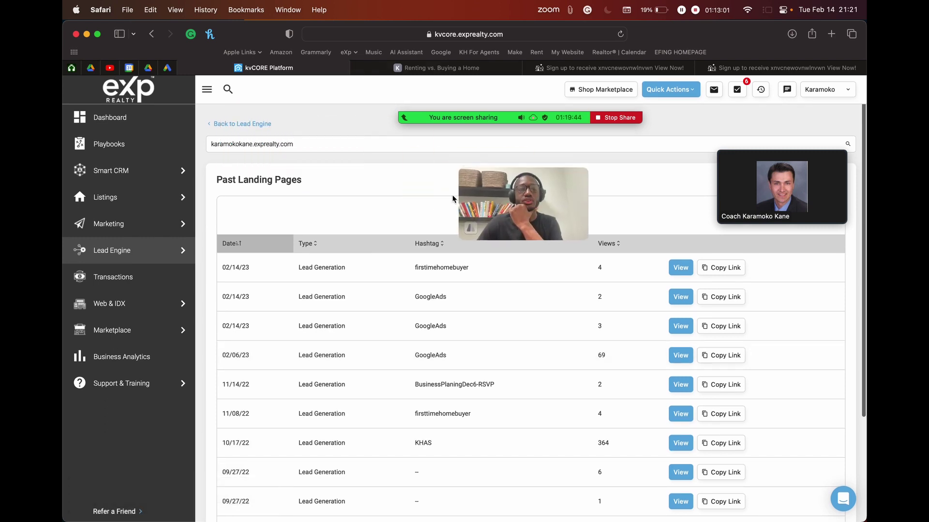
Step: Go back from Past Landing Pages to the Lead Engine page and move the participant video up
left_click(240, 124)
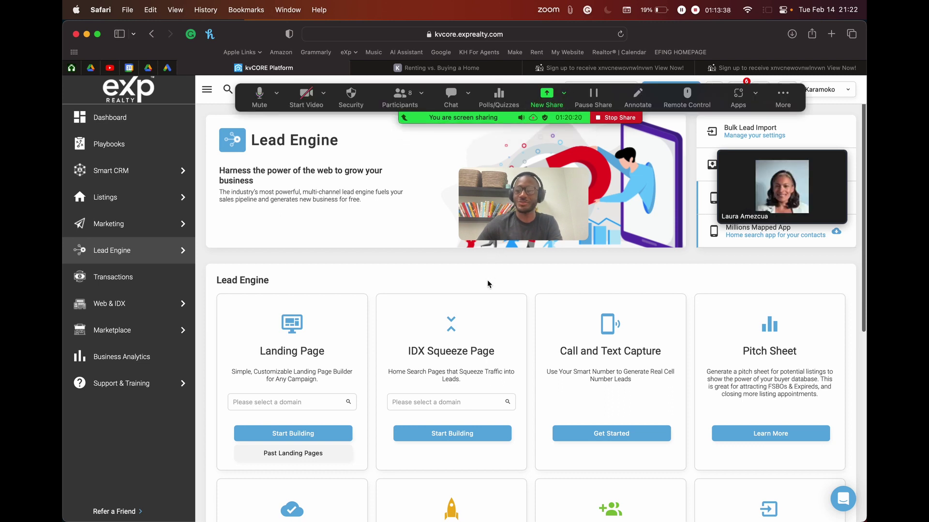
mouse_move(824, 180)
left_click_drag(811, 148, 816, 130)
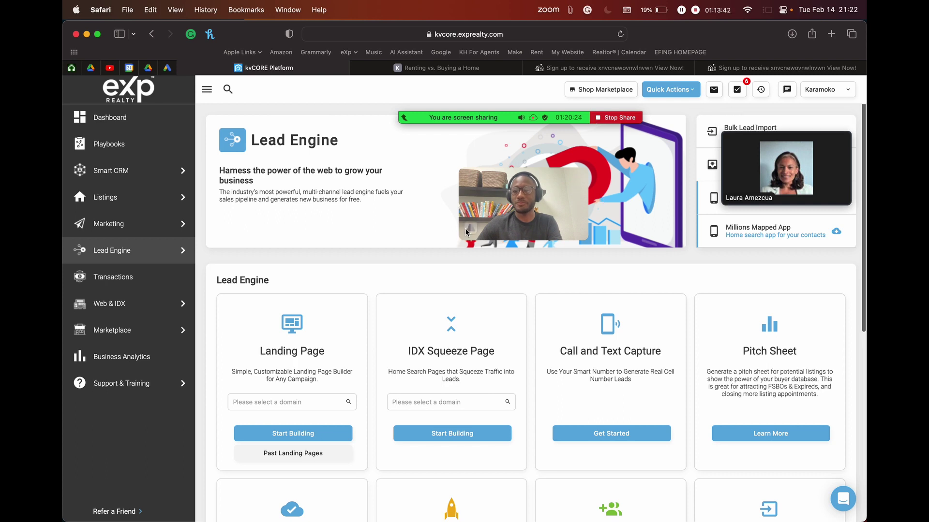
mouse_move(468, 123)
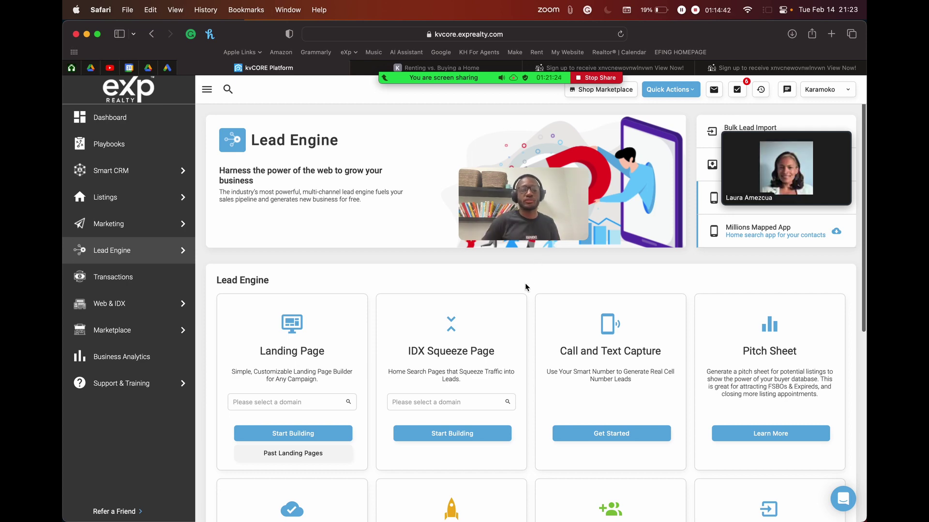
scroll(683, 271, "down", 4)
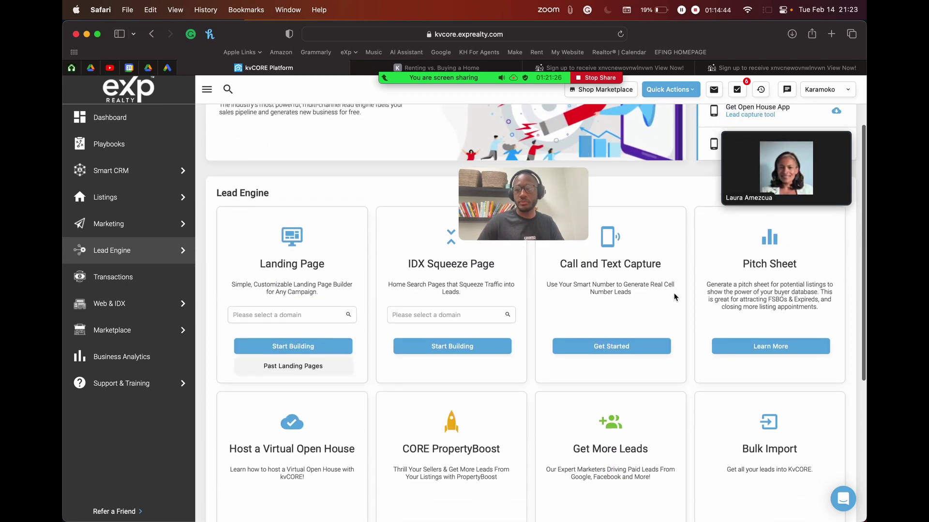
scroll(675, 297, "up", 4)
left_click_drag(555, 196, 358, 144)
key("ctrl+Right")
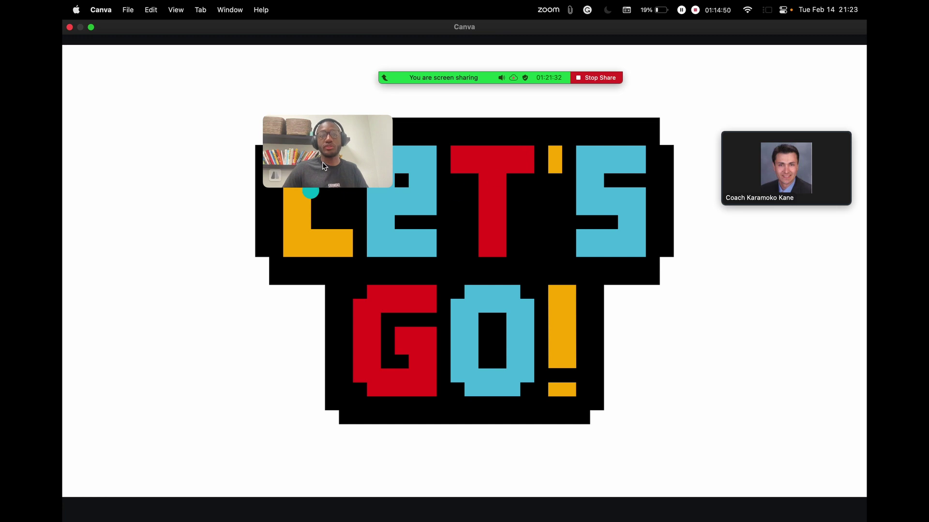
left_click(431, 56)
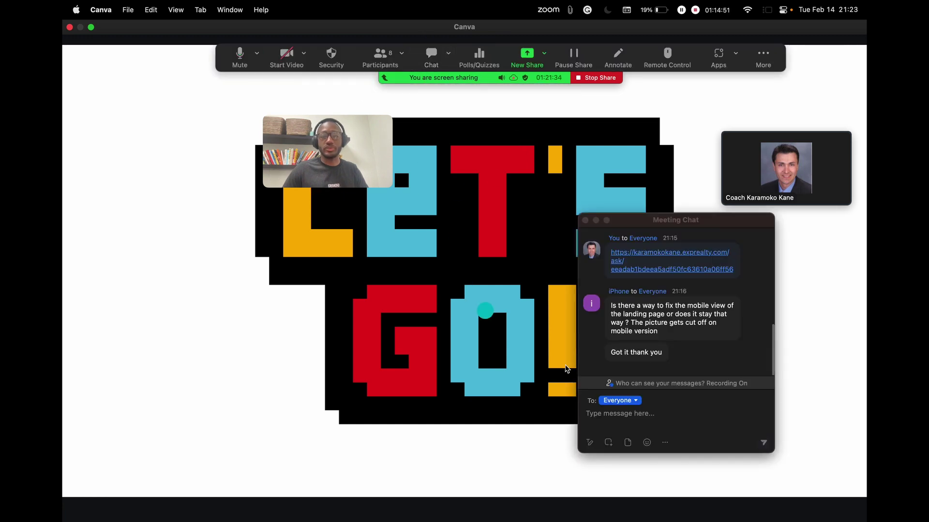
left_click(675, 418)
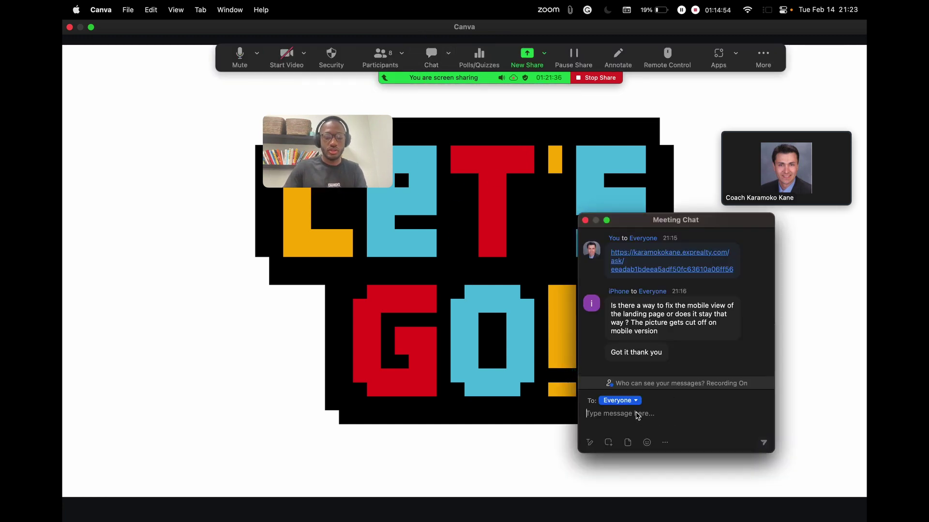
type("kha")
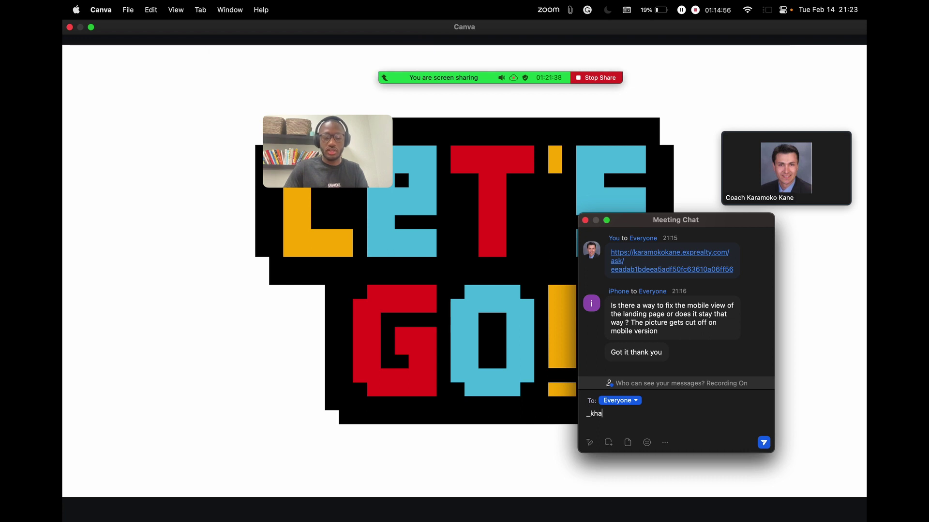
type("s")
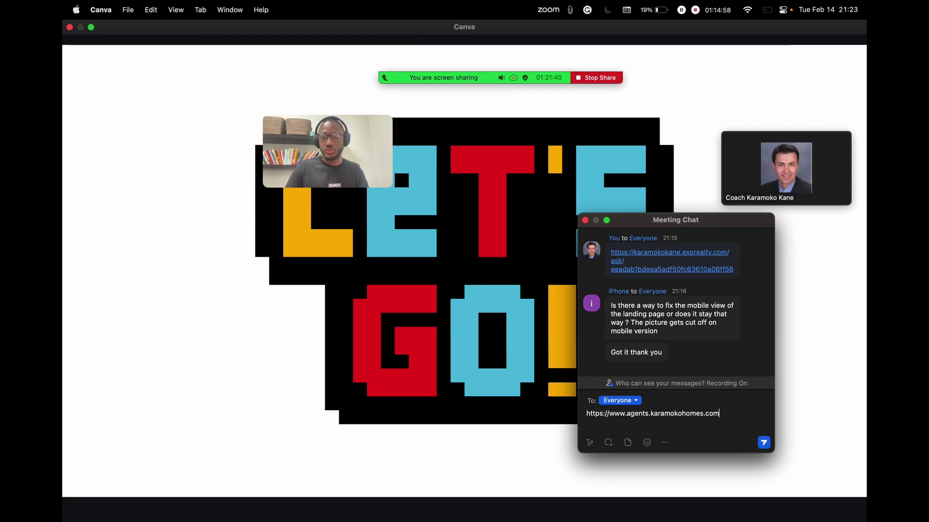
type(" /")
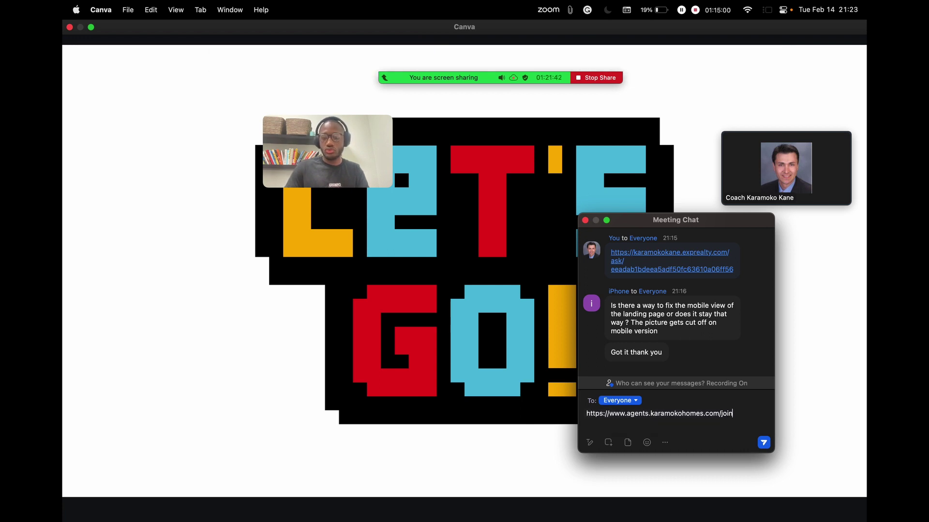
key("Return")
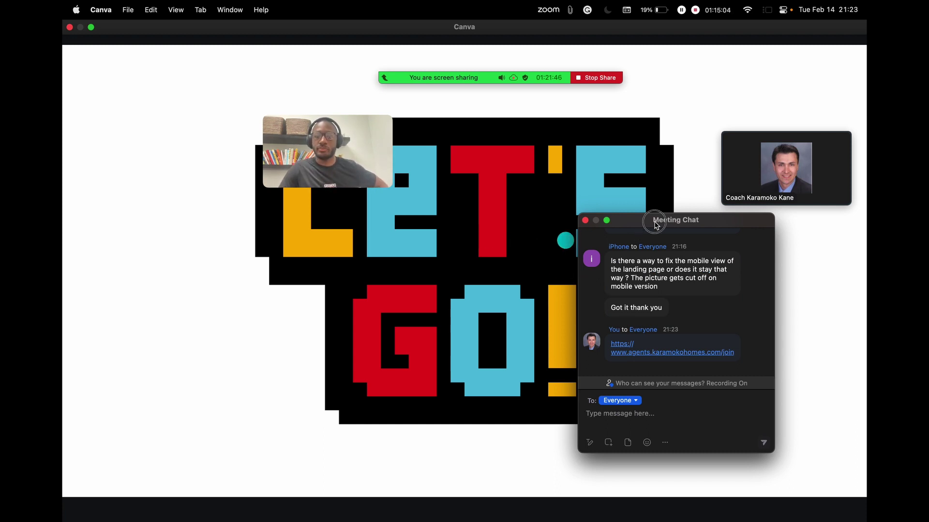
Step: Move the chat window to the left and switch back to kvCORE in Safari
mouse_move(657, 222)
left_mouse_down()
mouse_move(670, 183)
mouse_move(282, 186)
mouse_move(174, 152)
left_mouse_up()
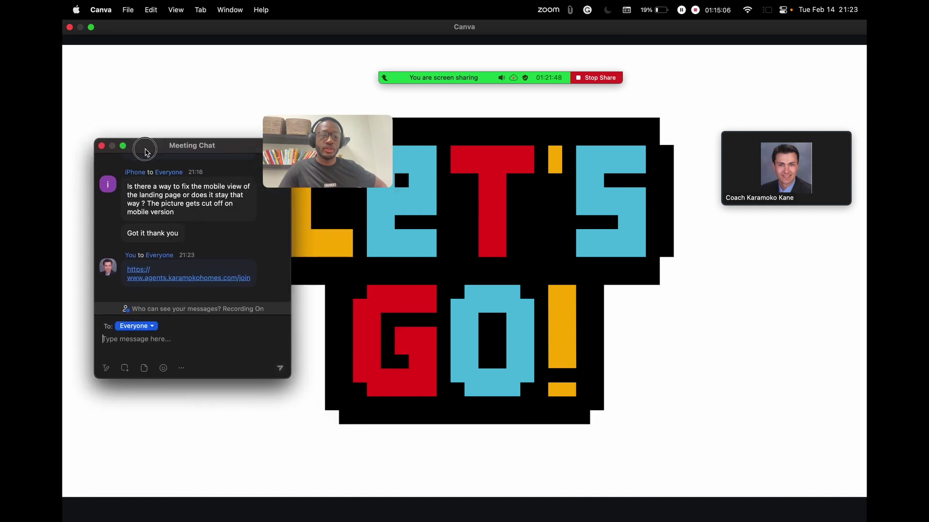
left_click(491, 261)
key("ctrl+Left")
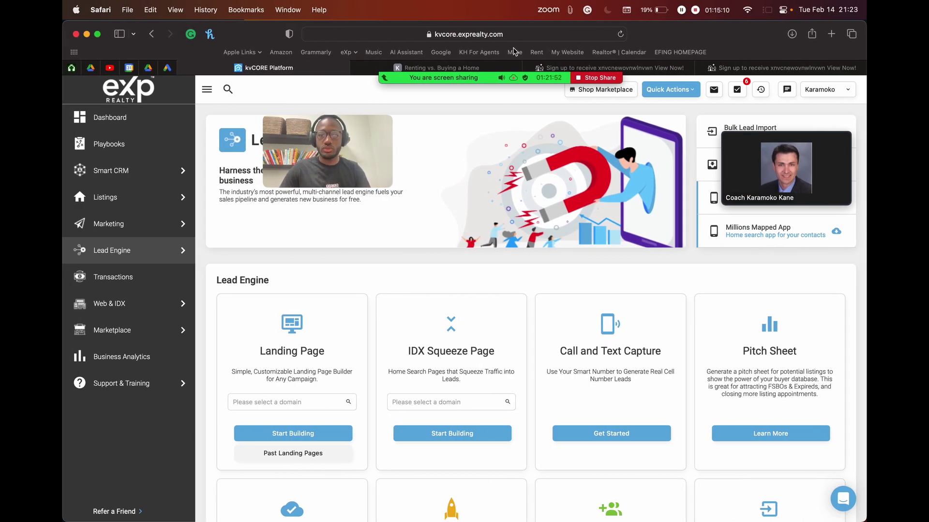
Step: Copy the Karamoko Homes | For Agents YouTube channel URL from the agents website
left_click(475, 54)
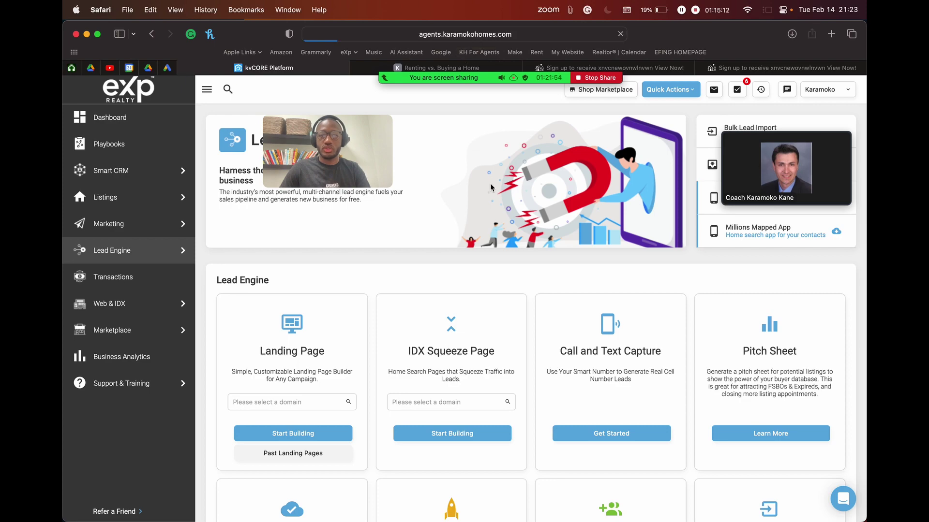
scroll(475, 350, "down", 15)
scroll(473, 346, "up", 5)
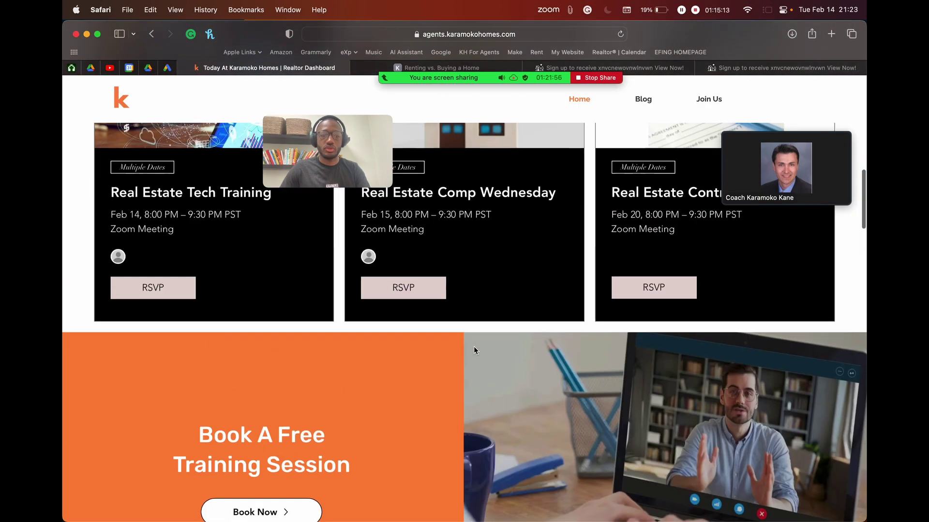
scroll(473, 346, "down", 10)
left_click(199, 304)
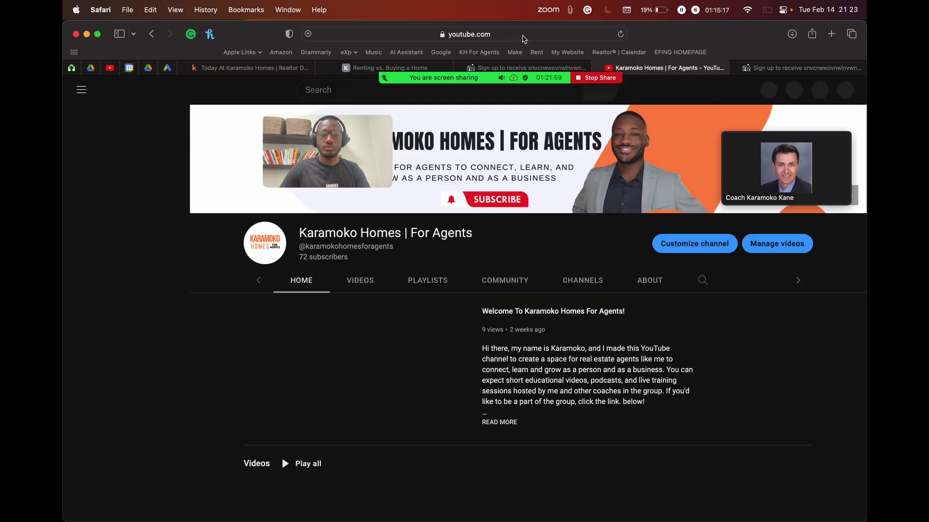
left_click(522, 34)
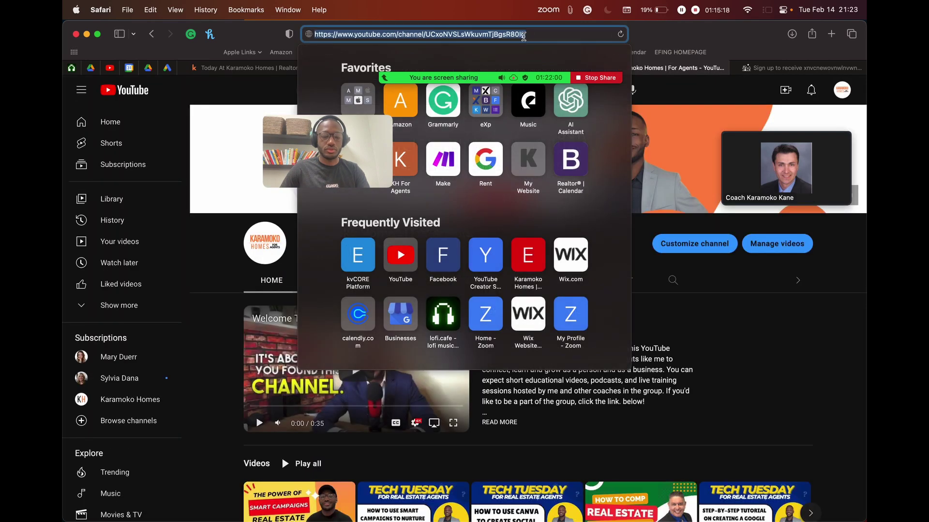
key("super+c")
key("Escape")
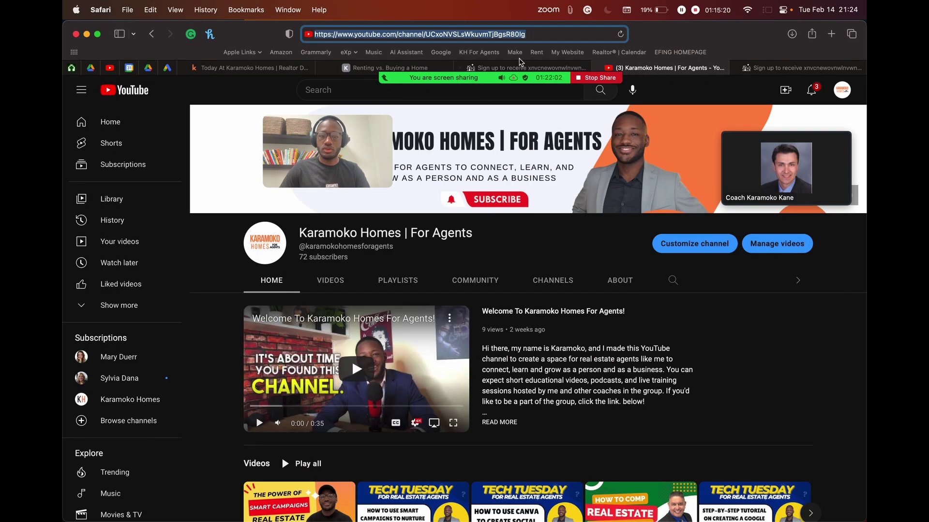
mouse_move(498, 70)
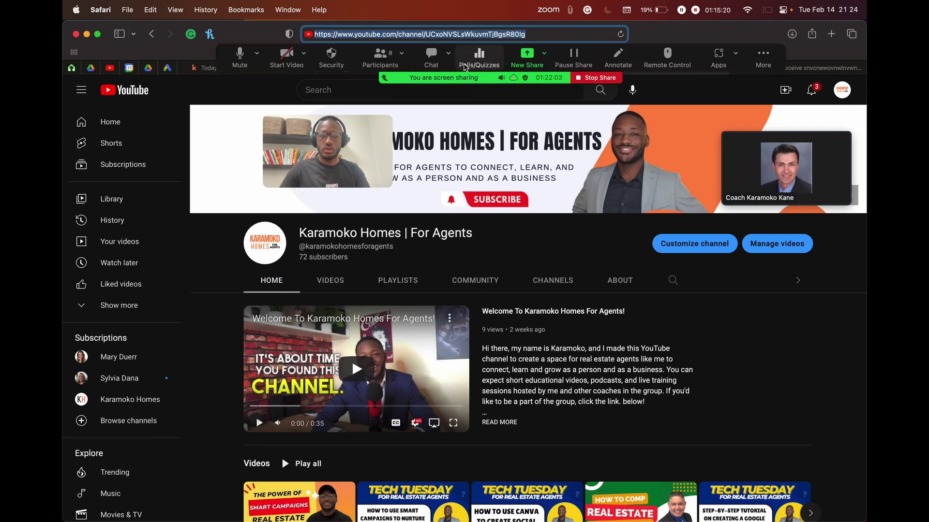
Step: Send the YouTube channel link to Everyone in Zoom chat, then return to the Canva presentation
left_click(428, 50)
left_click(170, 344)
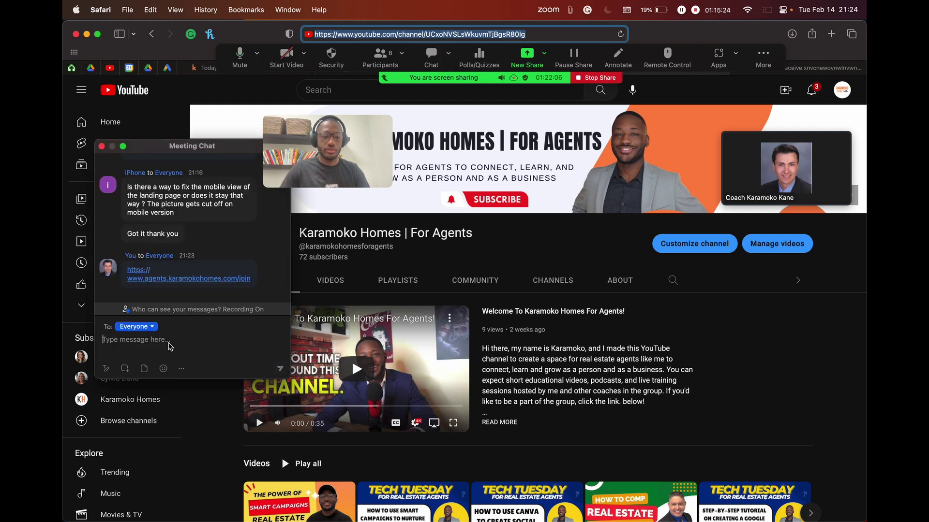
key("super+v")
key("Return")
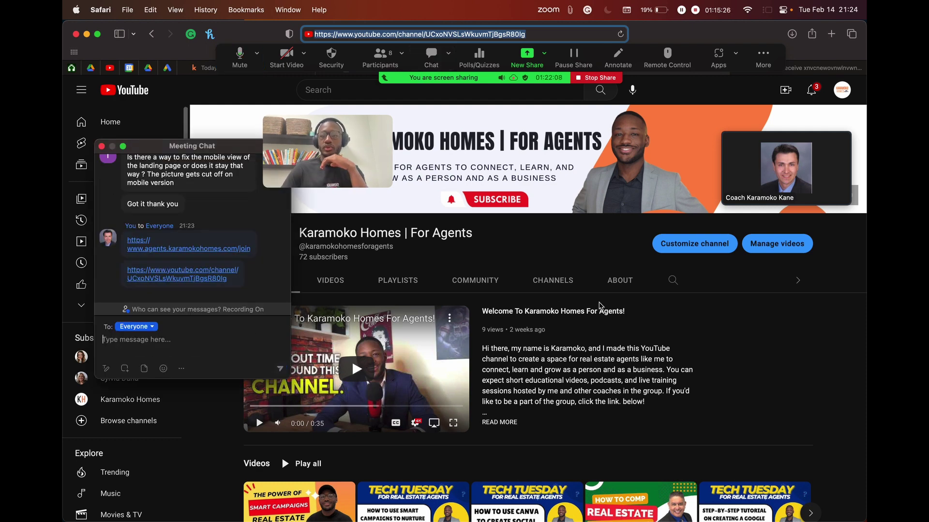
scroll(766, 242, "up", 5)
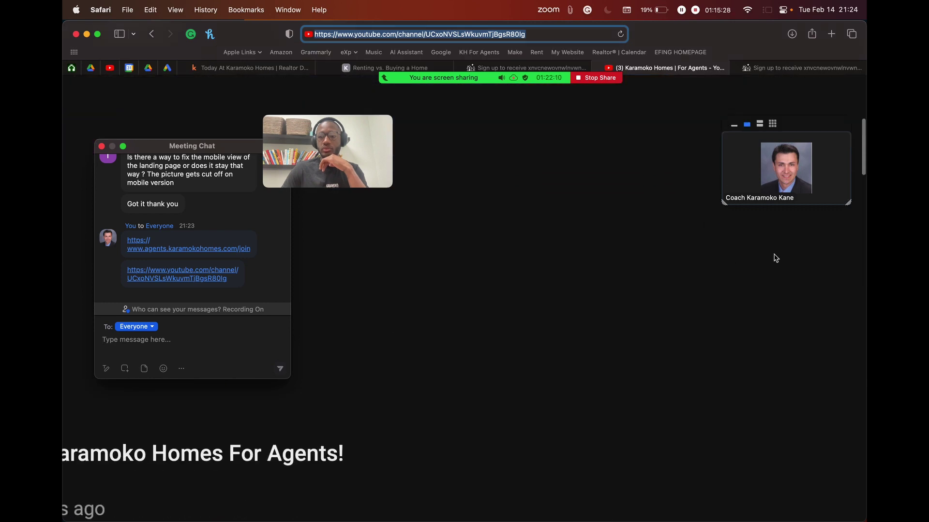
scroll(782, 234, "down", 5)
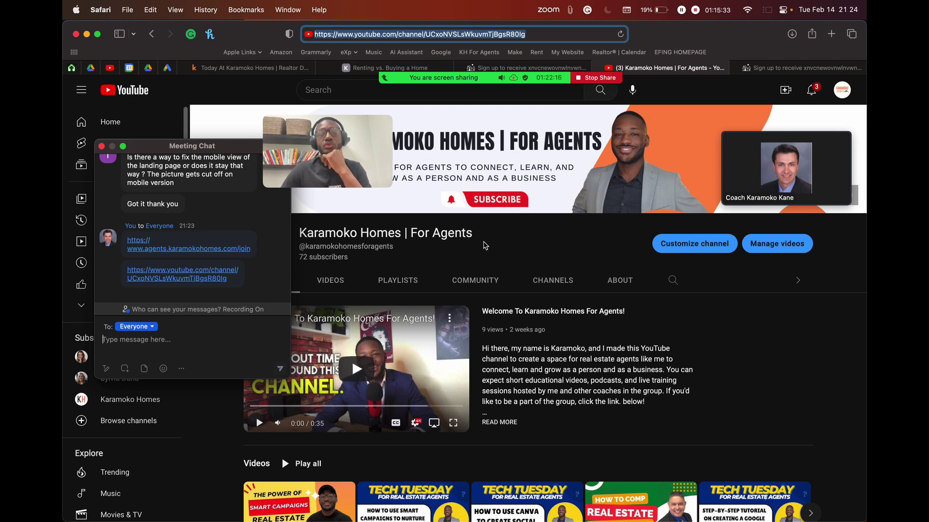
scroll(316, 391, "down", 5)
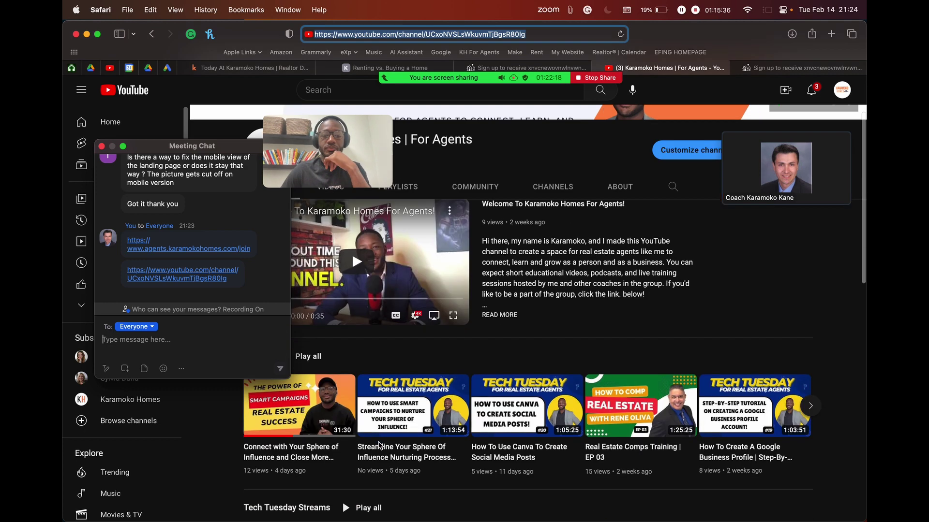
left_click_drag(229, 151, 225, 87)
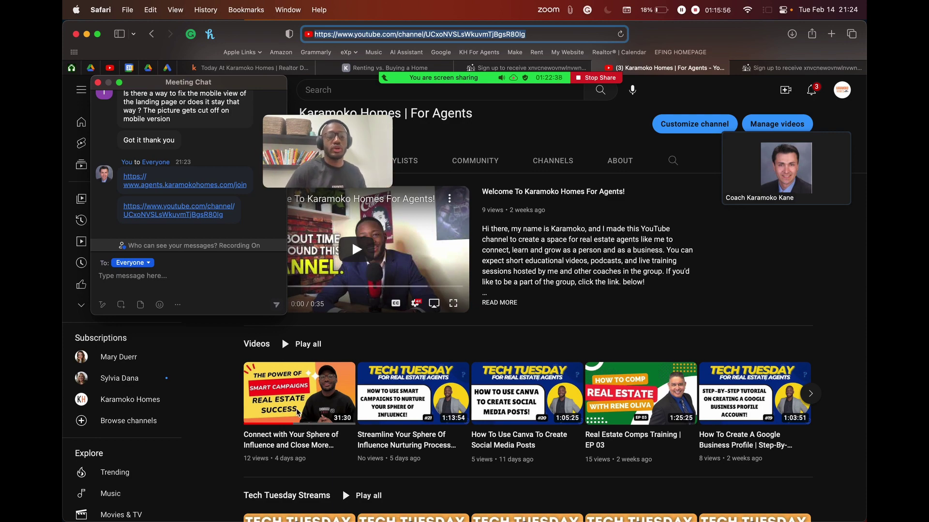
scroll(265, 412, "up", 5)
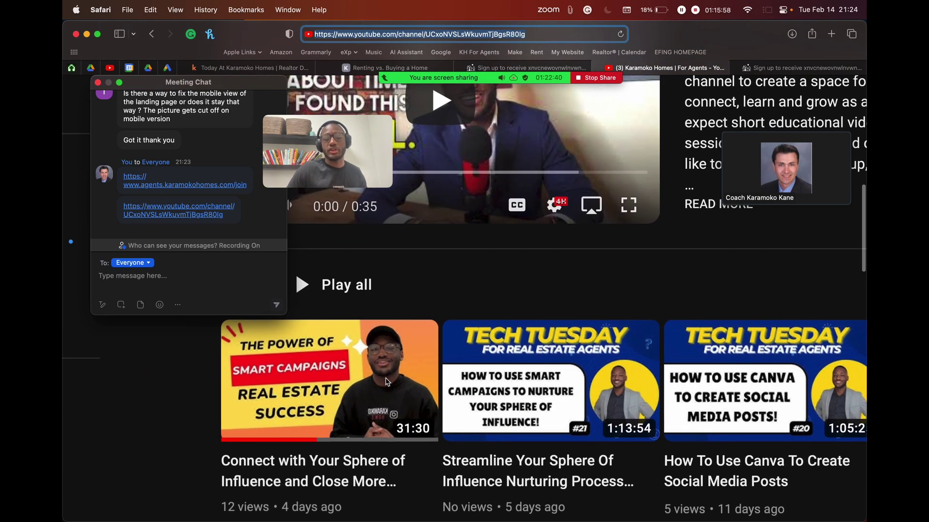
scroll(386, 381, "down", 5)
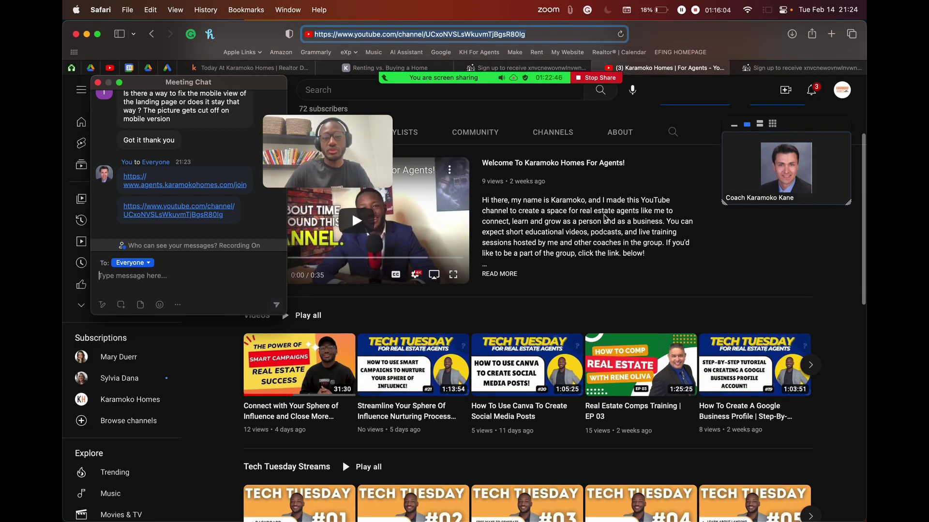
key("ctrl+Right")
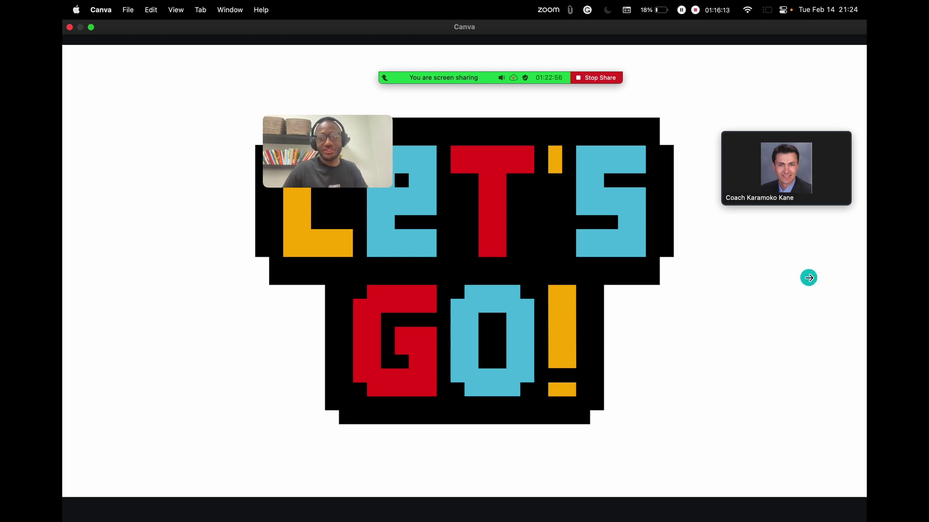
Step: Advance the Canva slideshow to the closing Thanks for Watching slide and move both Zoom video tiles to the top corners
left_click(808, 278)
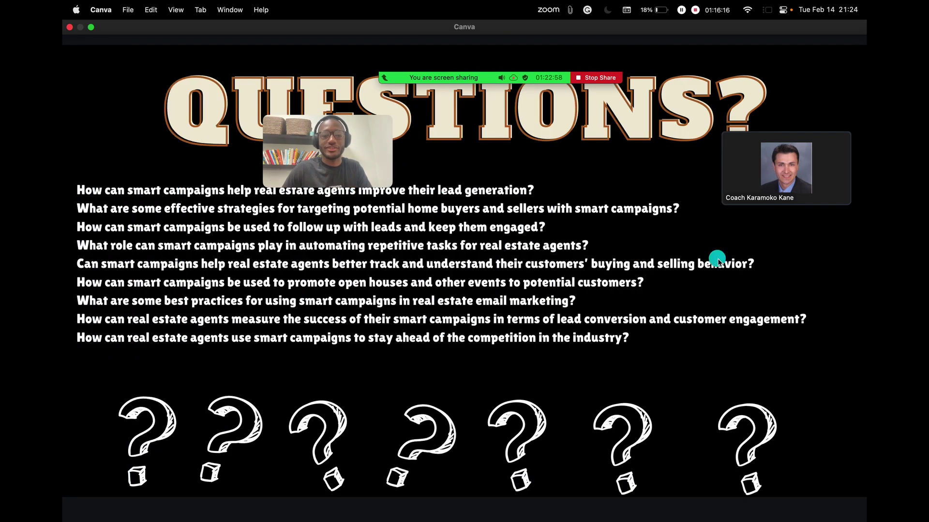
left_click(812, 261)
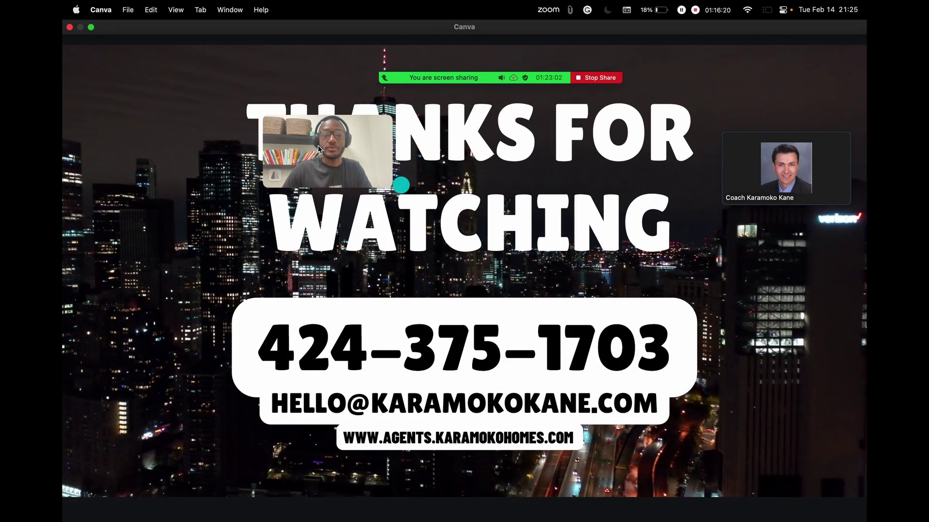
left_click_drag(318, 149, 145, 82)
mouse_move(384, 70)
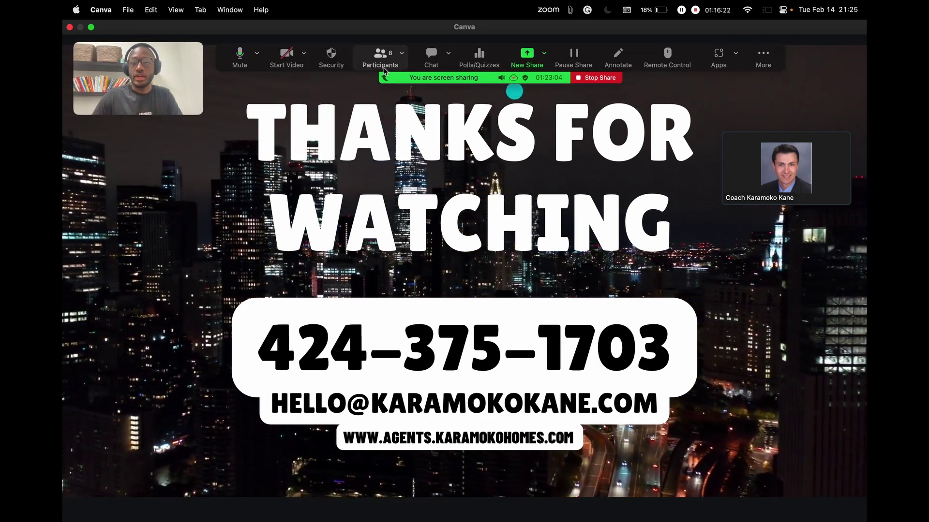
left_click_drag(825, 129, 838, 95)
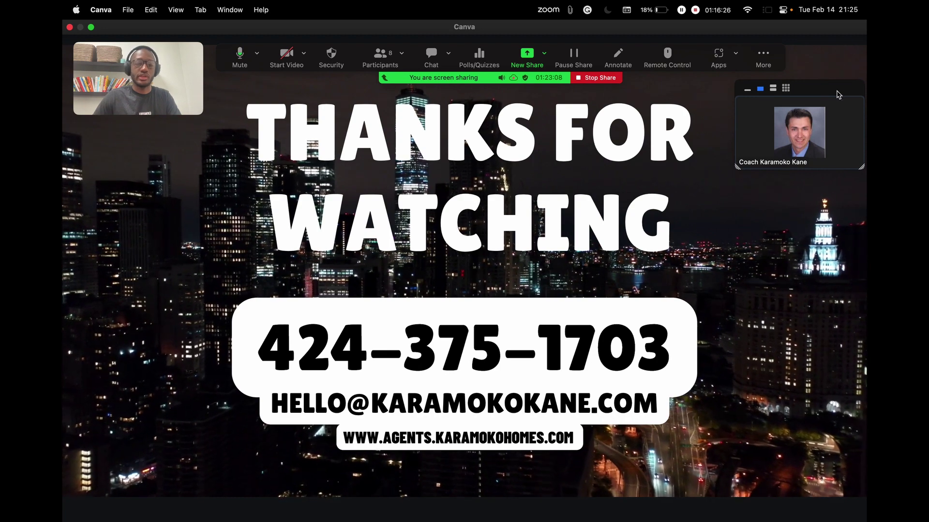